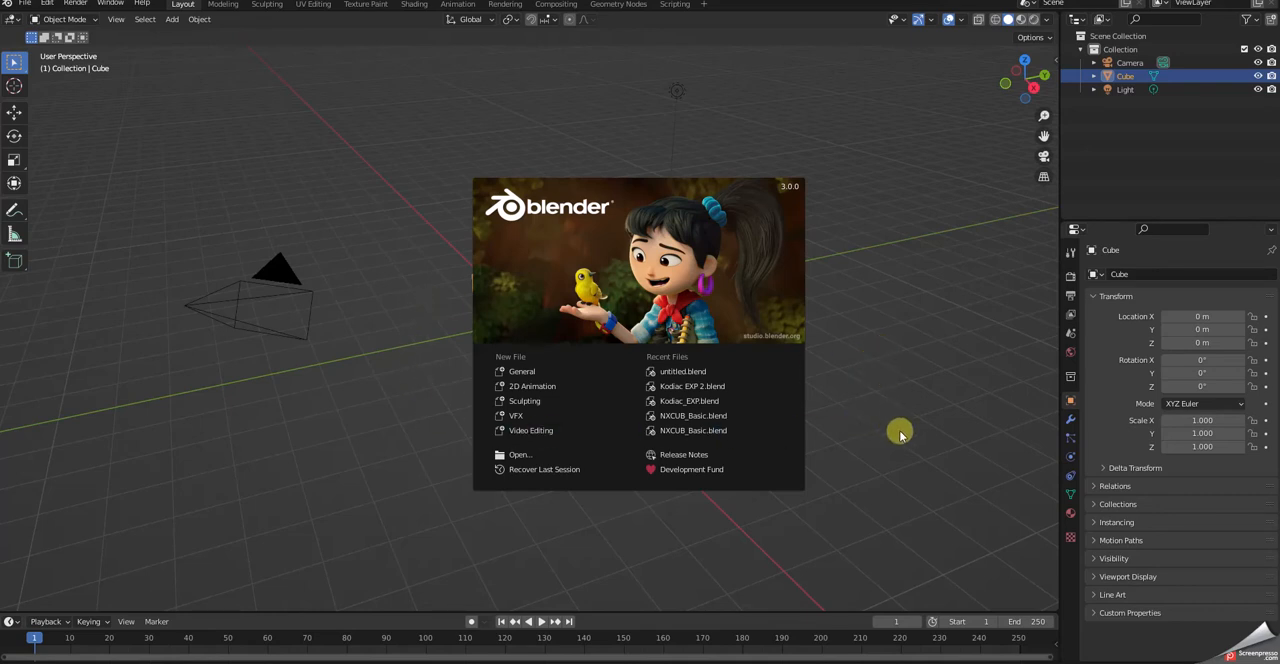
- Dismiss the splash screen and delete the default camera, cube and light from the scene
{"action": "left_click", "coordinate": [415, 169]}
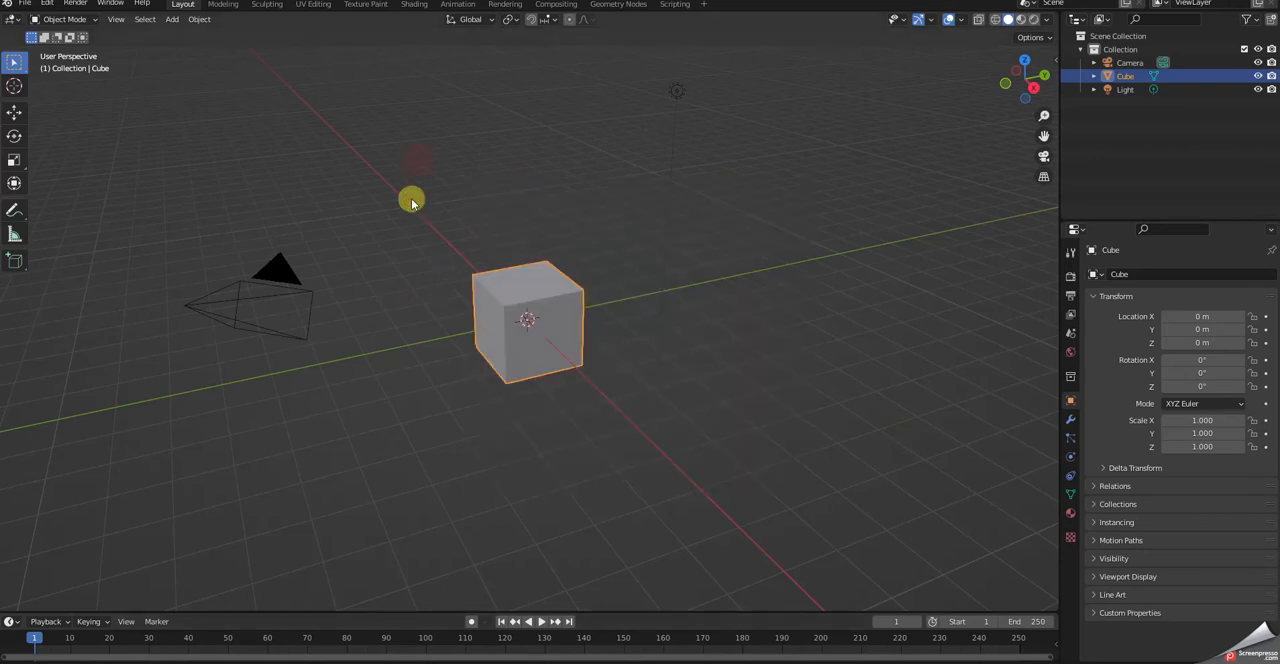
{"action": "left_click_drag", "start_coordinate": [154, 157], "coordinate": [872, 452]}
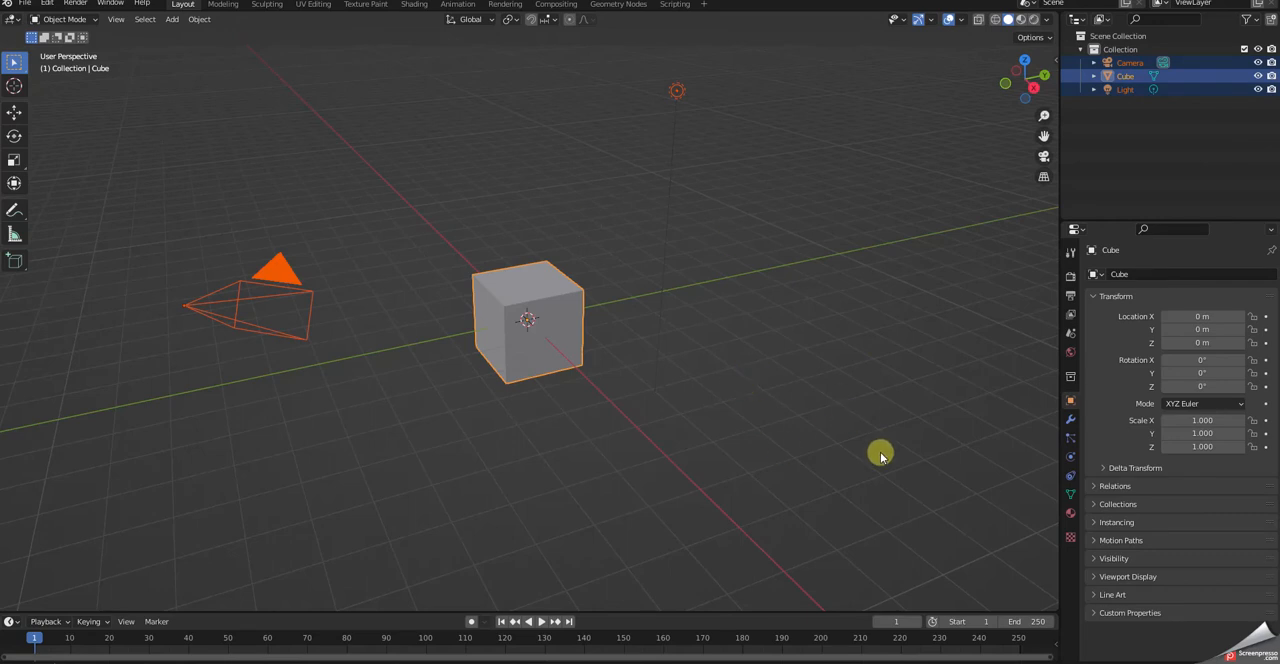
{"action": "key", "text": "Delete"}
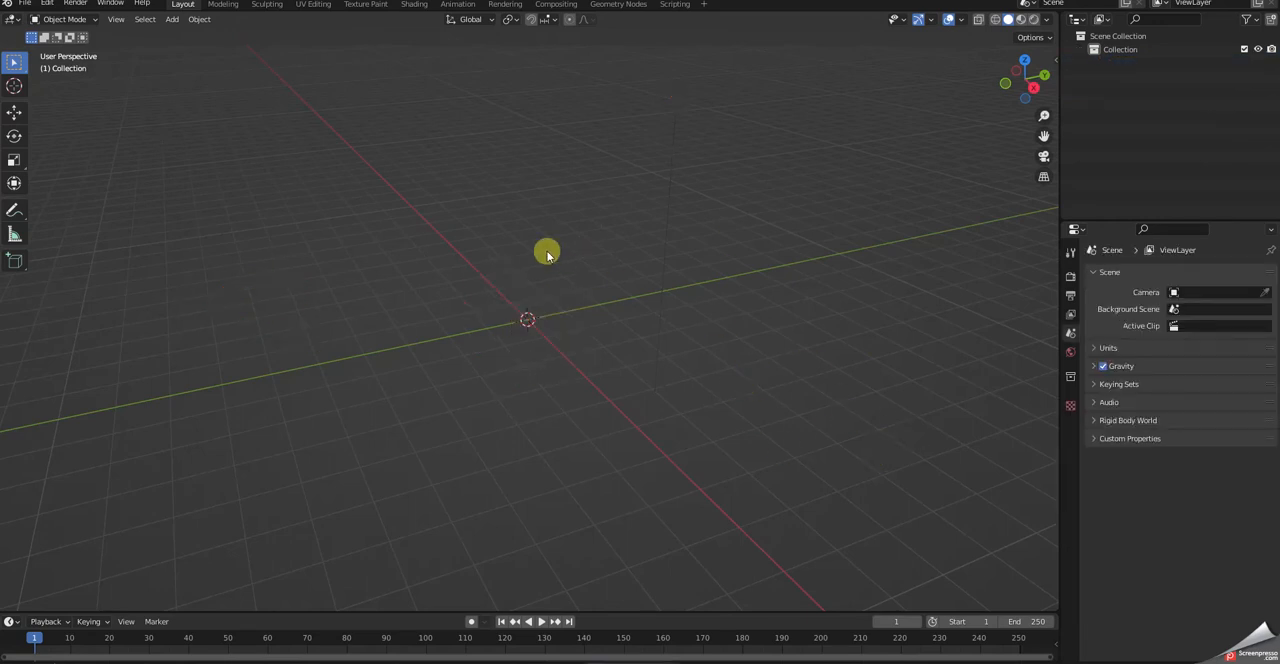
- Start a glTF 2.0 for MSFS import and open the sws-aircraft-kodiak-wheels folder on the Desktop
{"action": "left_click", "coordinate": [24, 4]}
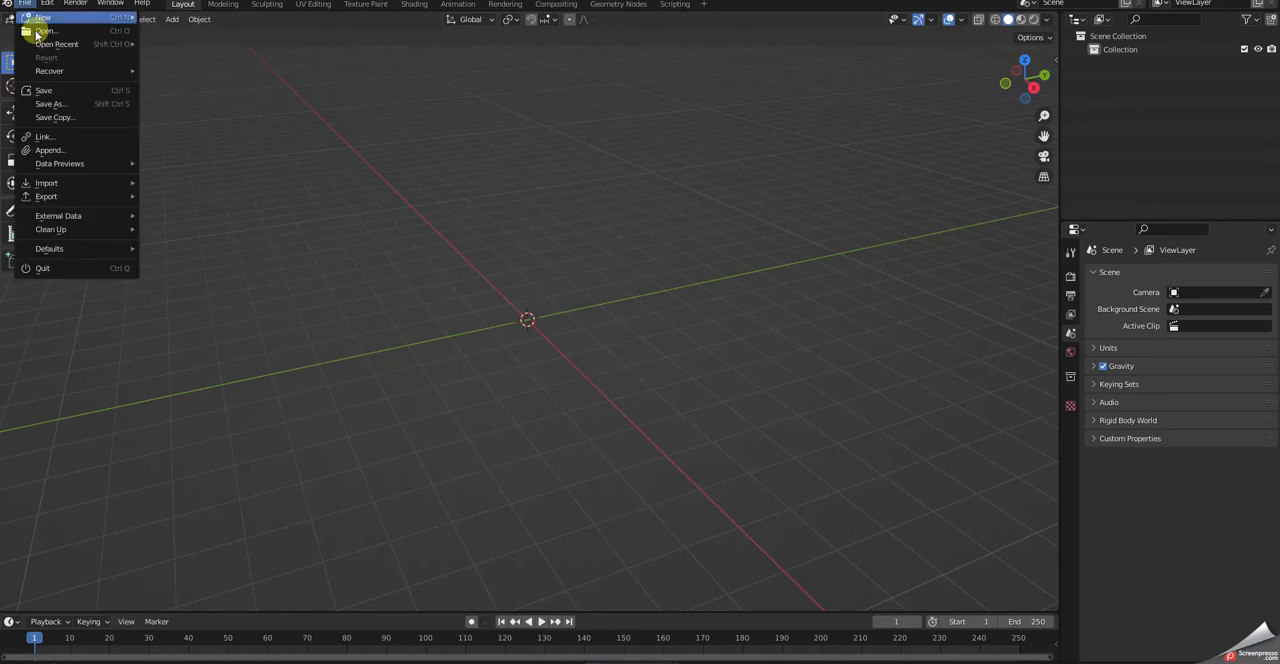
{"action": "mouse_move", "coordinate": [42, 200]}
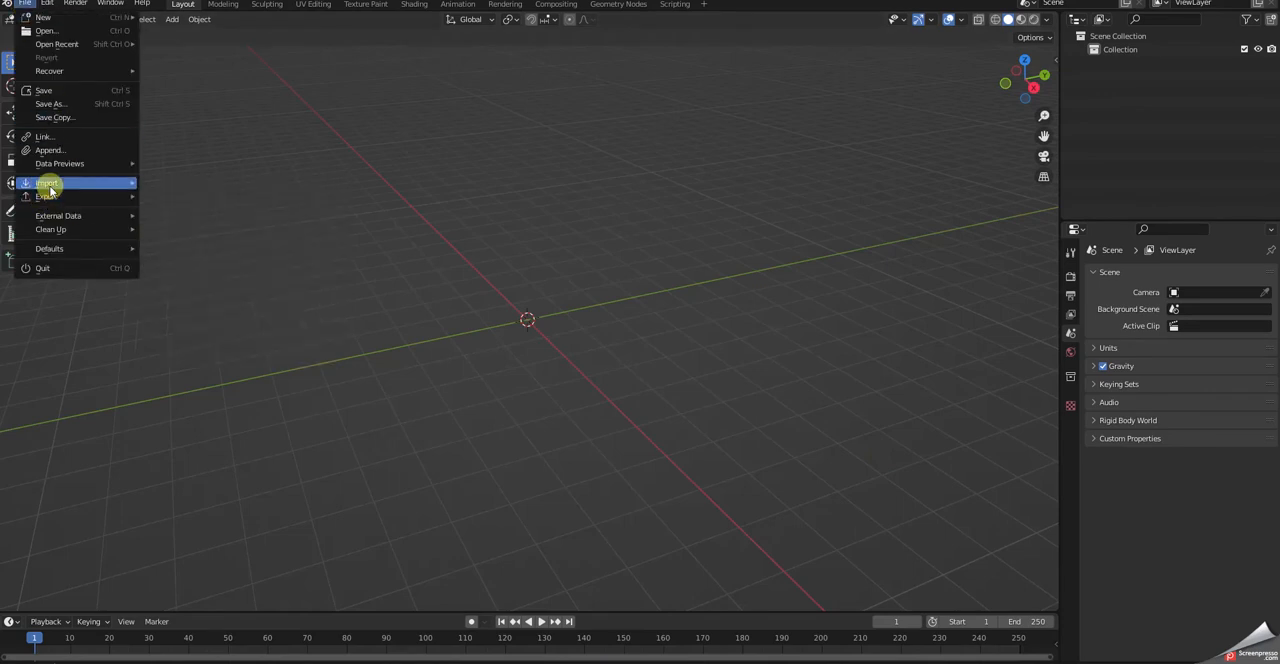
{"action": "left_click", "coordinate": [210, 345]}
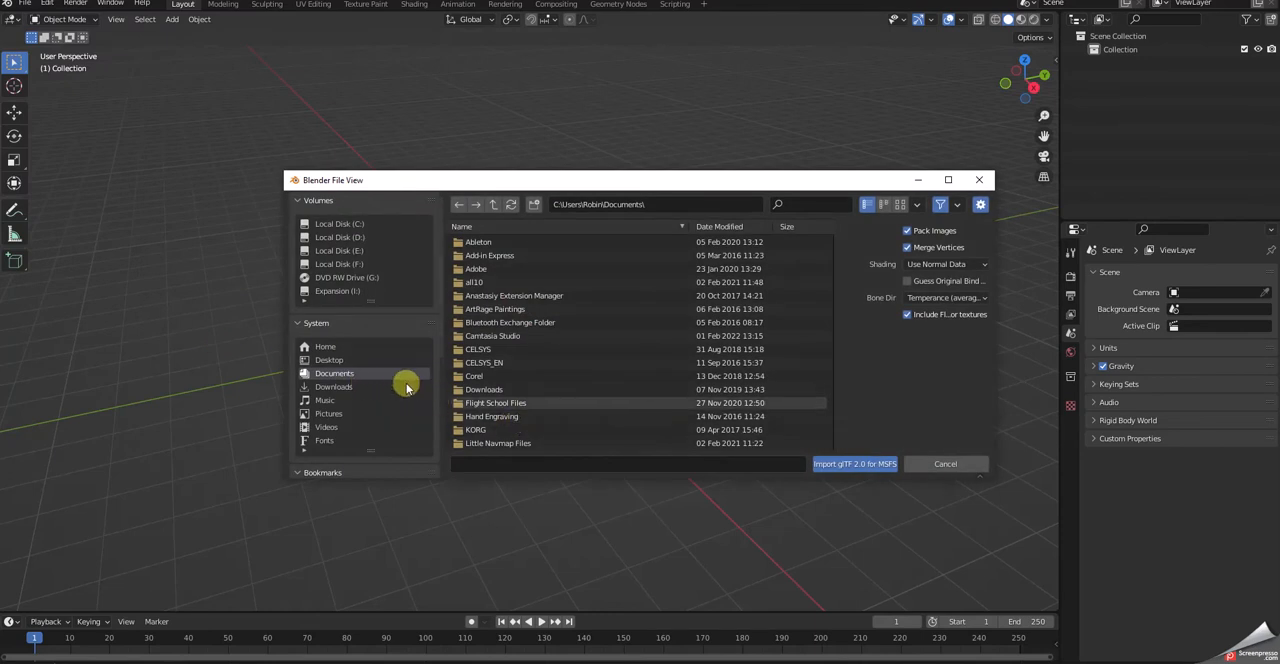
{"action": "left_click", "coordinate": [330, 360]}
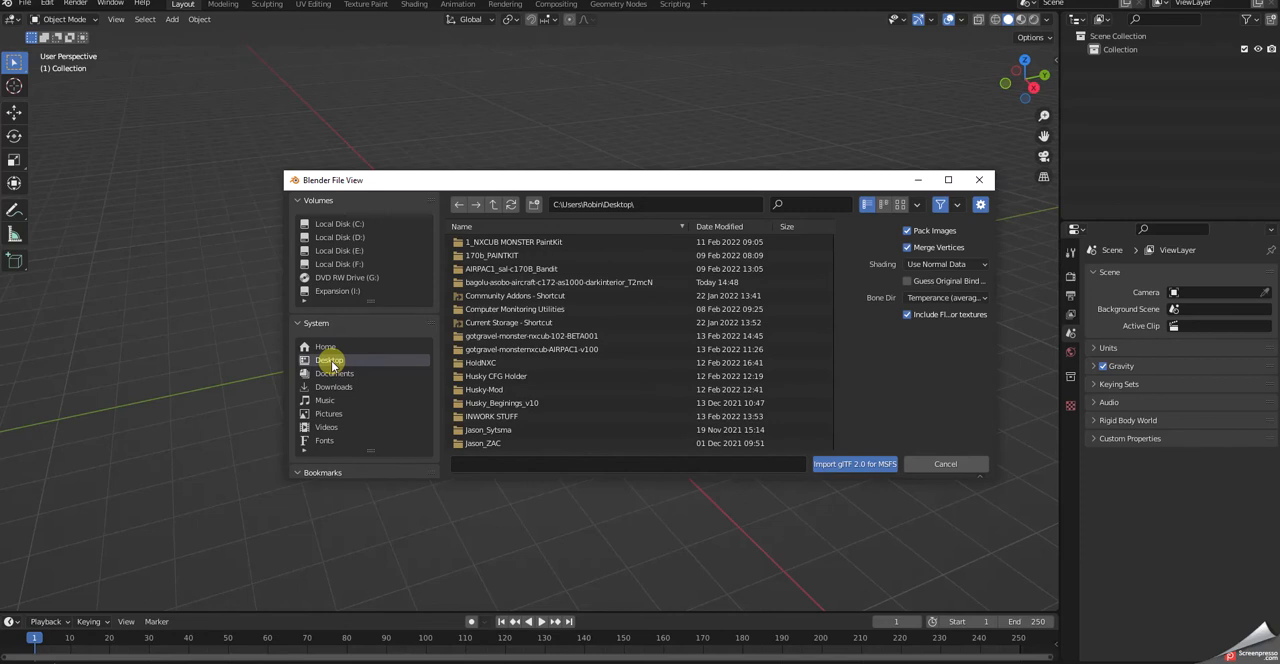
{"action": "scroll", "coordinate": [490, 375], "scroll_direction": "down", "scroll_amount": 5}
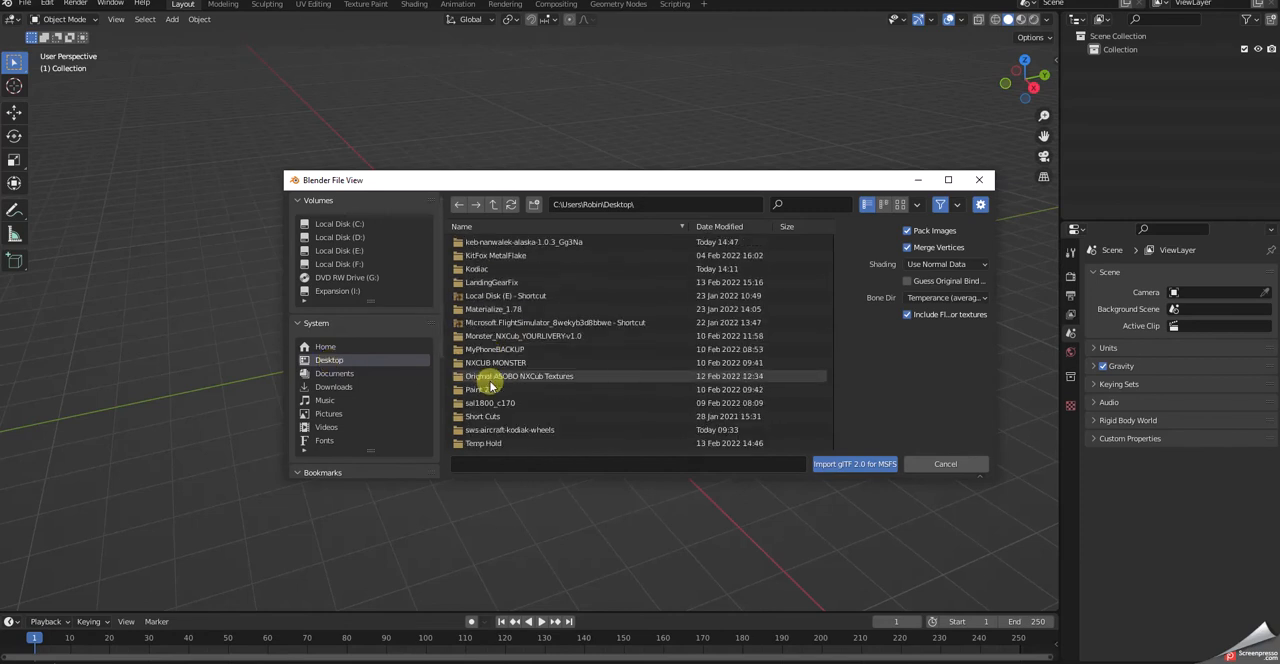
{"action": "scroll", "coordinate": [490, 385], "scroll_direction": "down", "scroll_amount": 2}
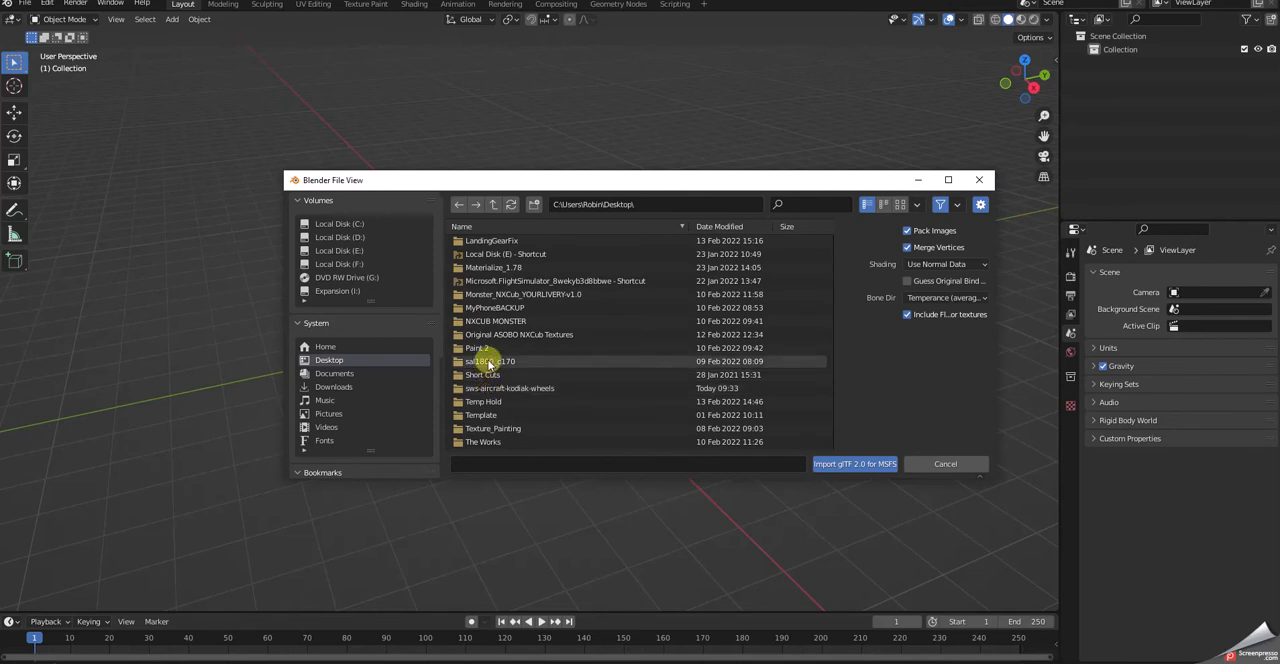
{"action": "left_click", "coordinate": [494, 390]}
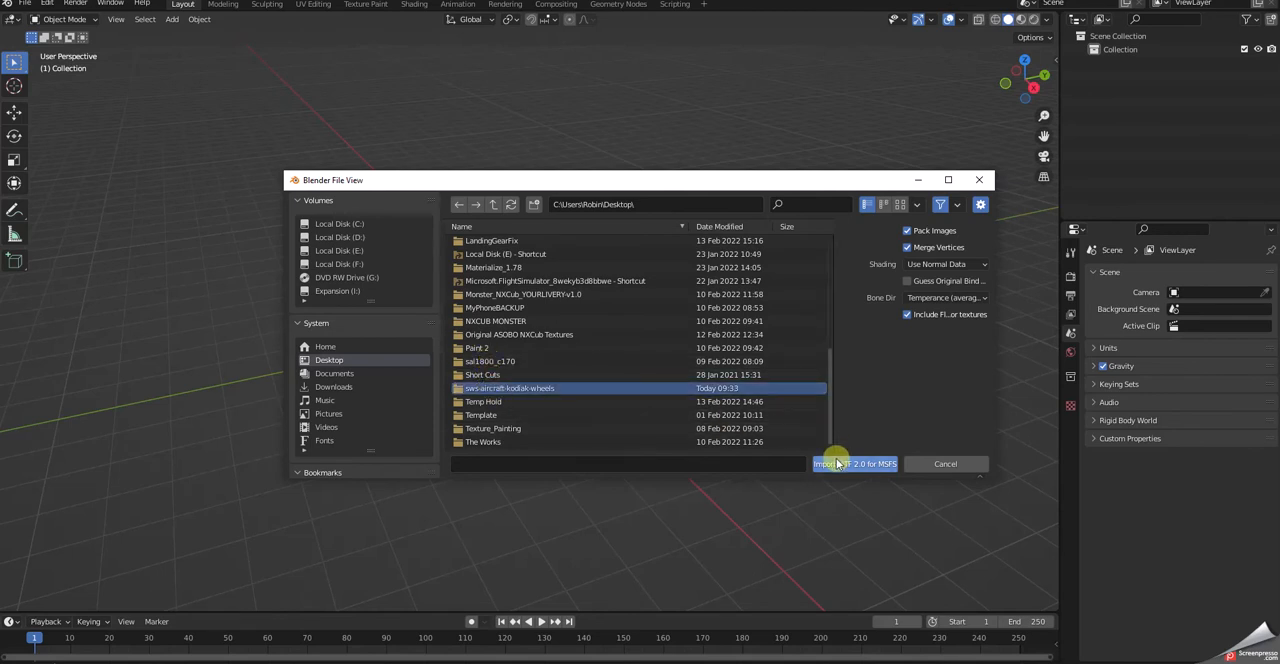
{"action": "double_click", "coordinate": [656, 392]}
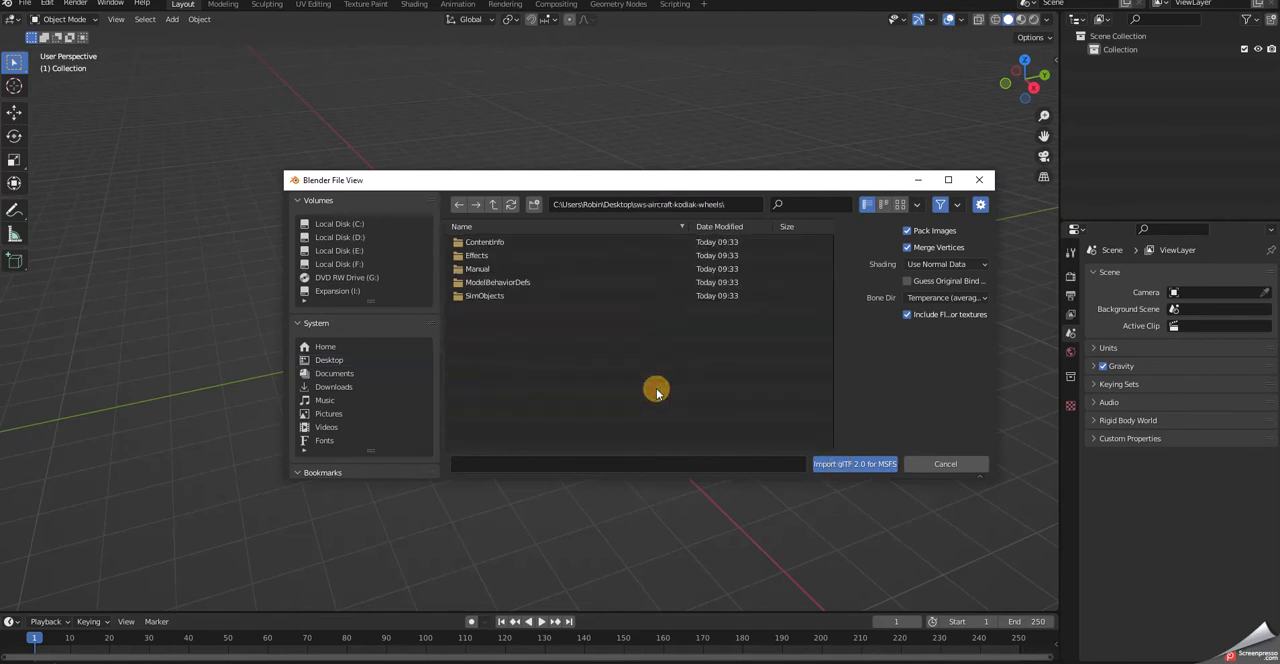
- Import Kodiak_Exterior_LOD0.gltf from the model.empty folder under SimObjects, Airplanes, SWS_Kodiak_gear
{"action": "double_click", "coordinate": [474, 299]}
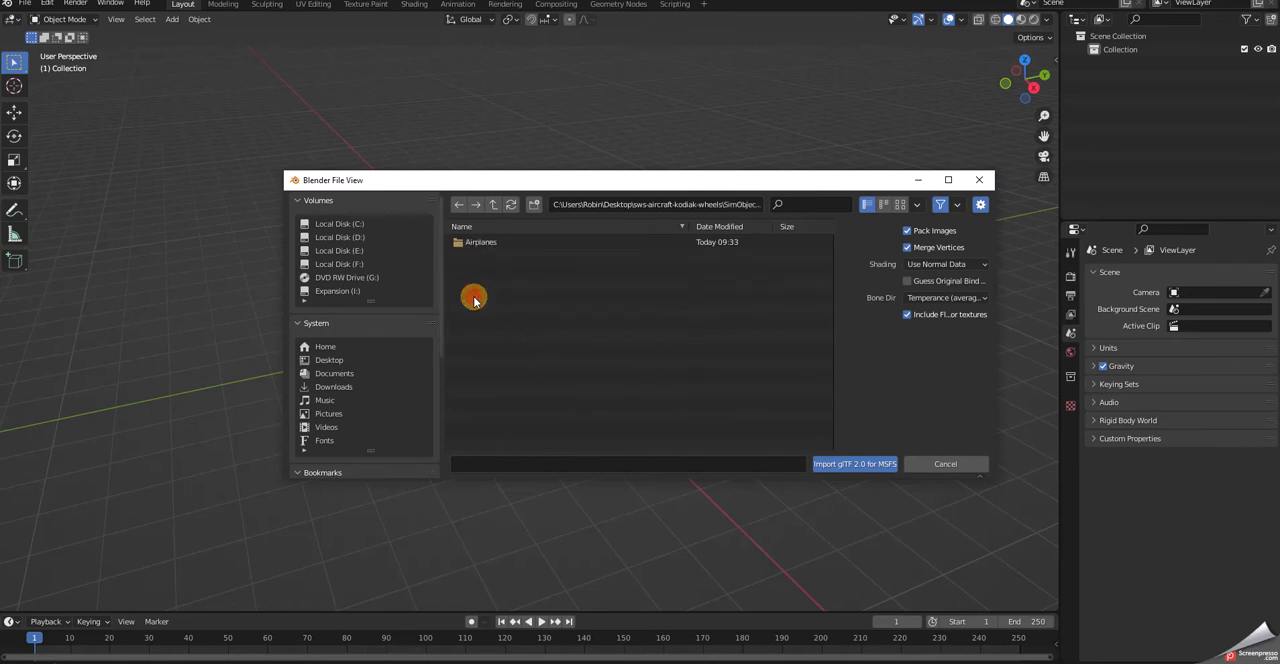
{"action": "left_click", "coordinate": [482, 244]}
{"action": "double_click", "coordinate": [482, 245]}
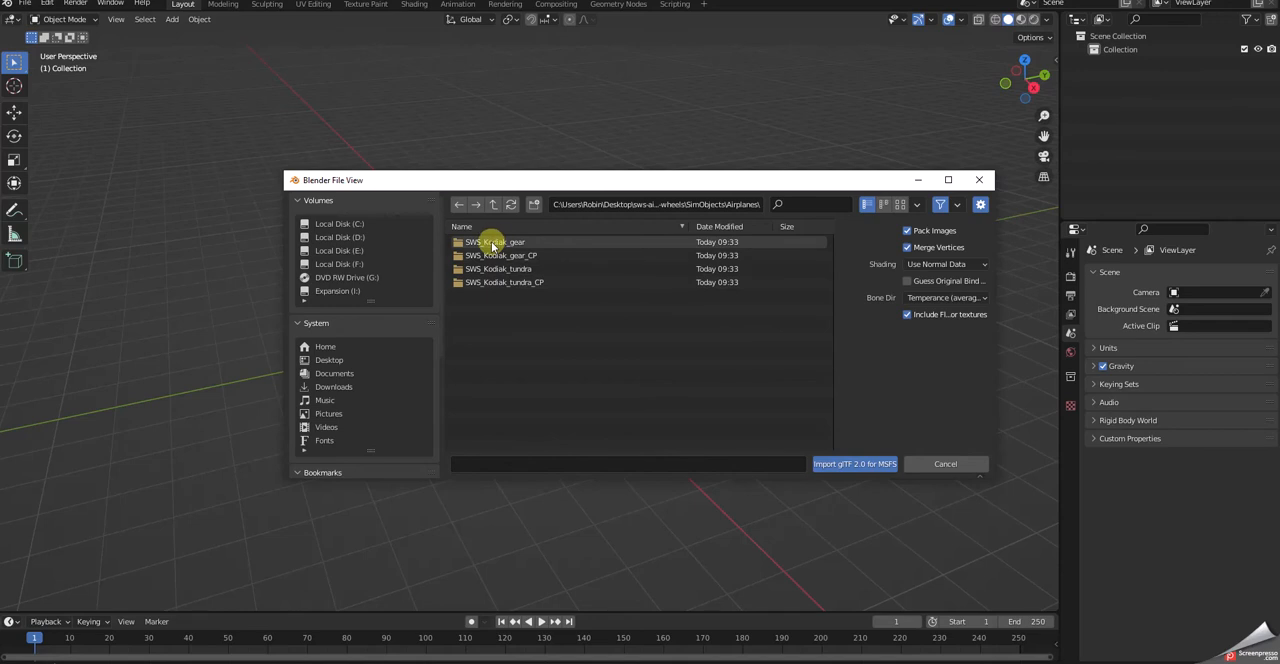
{"action": "left_click", "coordinate": [496, 246]}
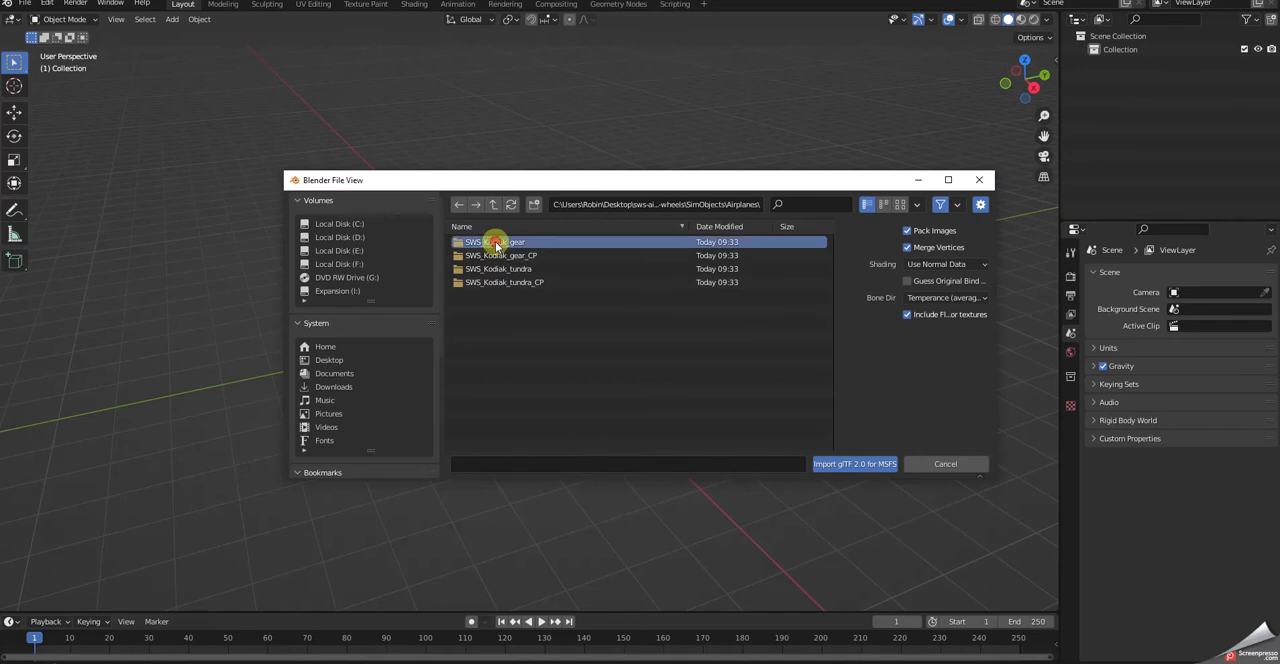
{"action": "double_click", "coordinate": [496, 246]}
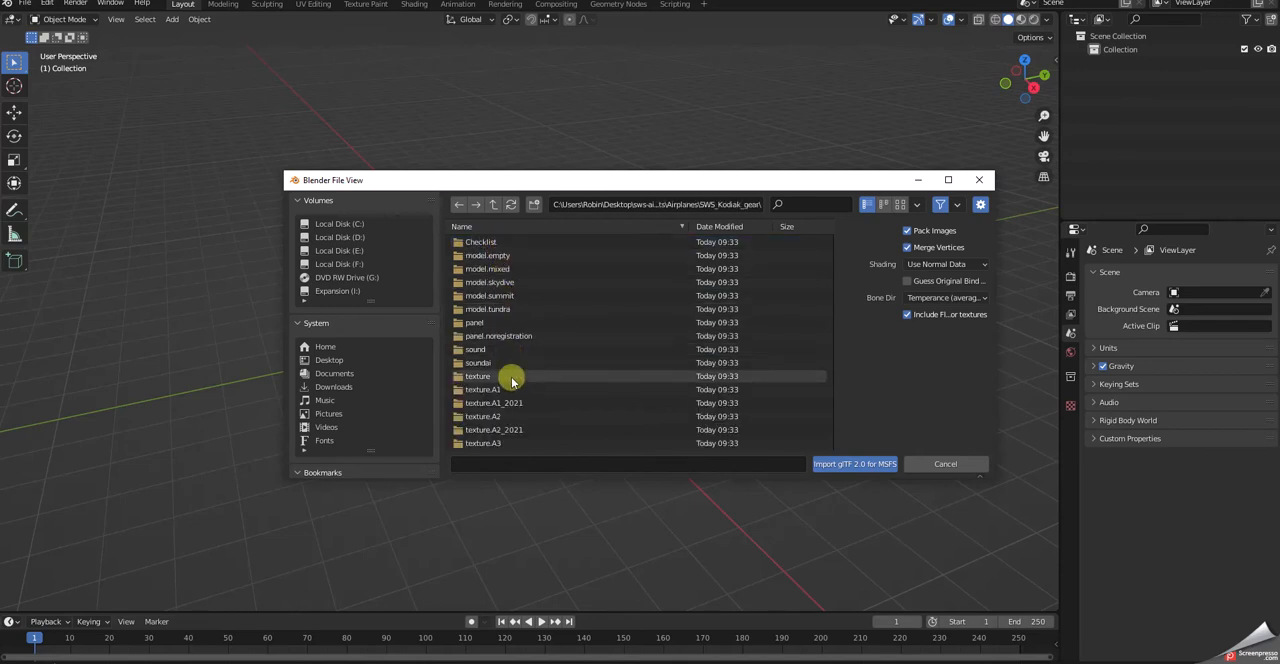
{"action": "left_click", "coordinate": [490, 258]}
{"action": "double_click", "coordinate": [490, 257]}
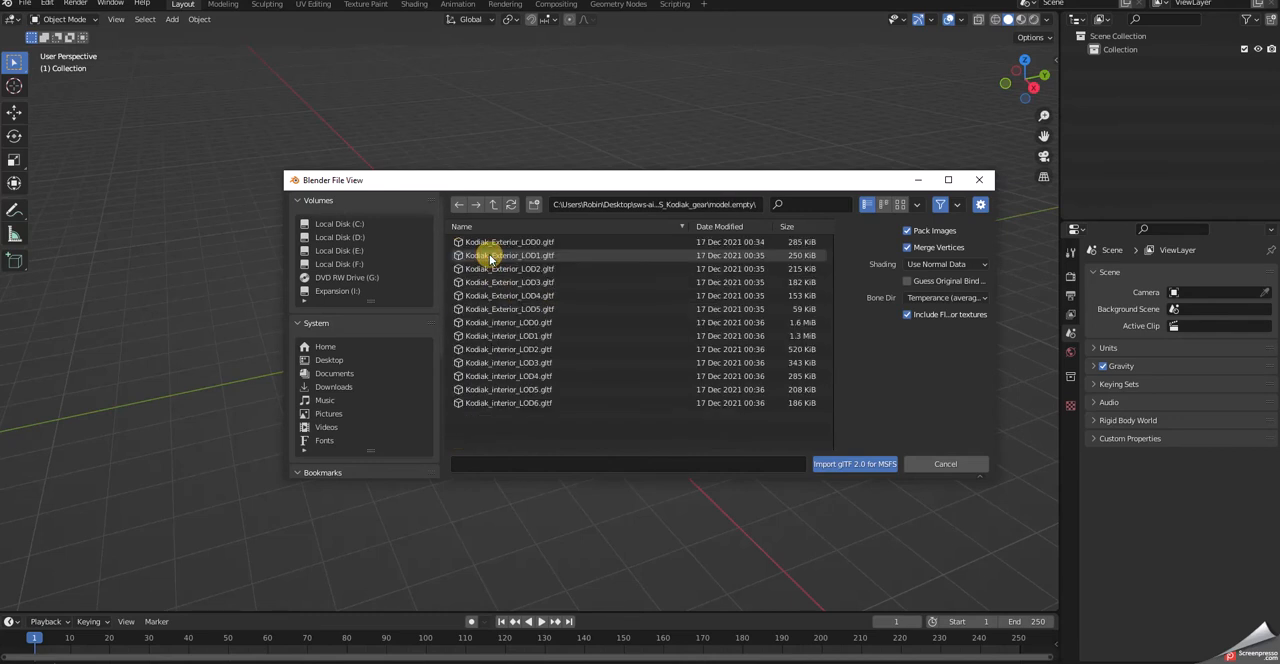
{"action": "left_click", "coordinate": [539, 243]}
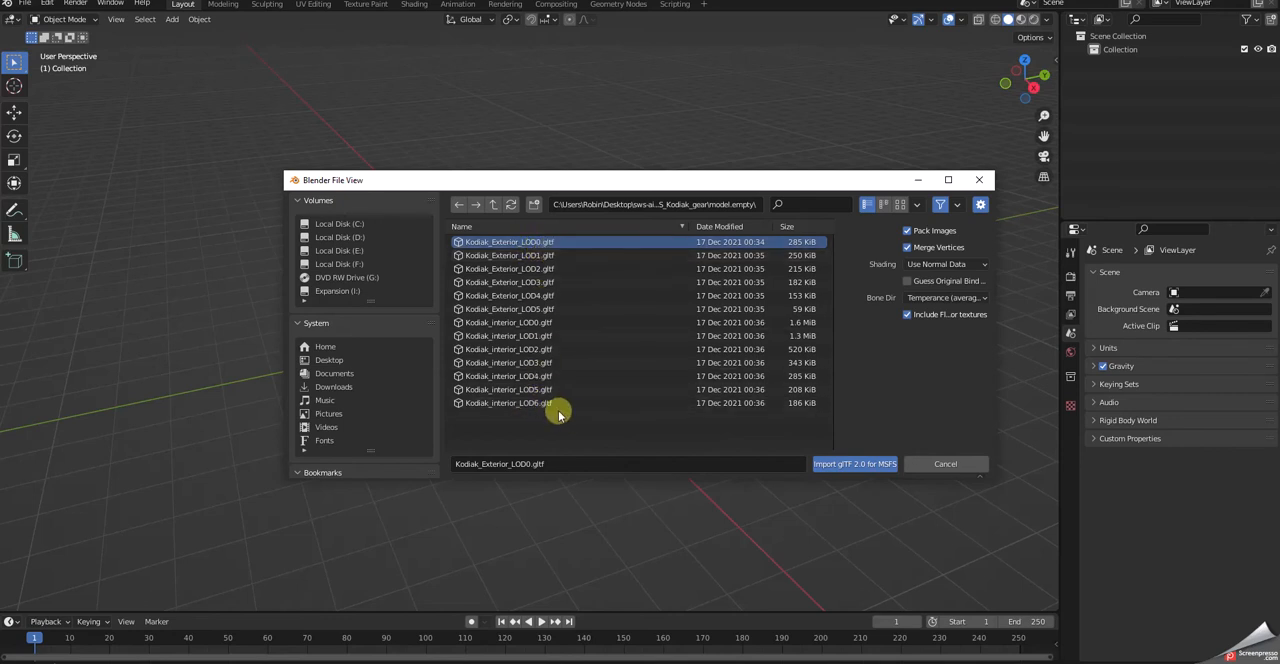
{"action": "left_click", "coordinate": [856, 464]}
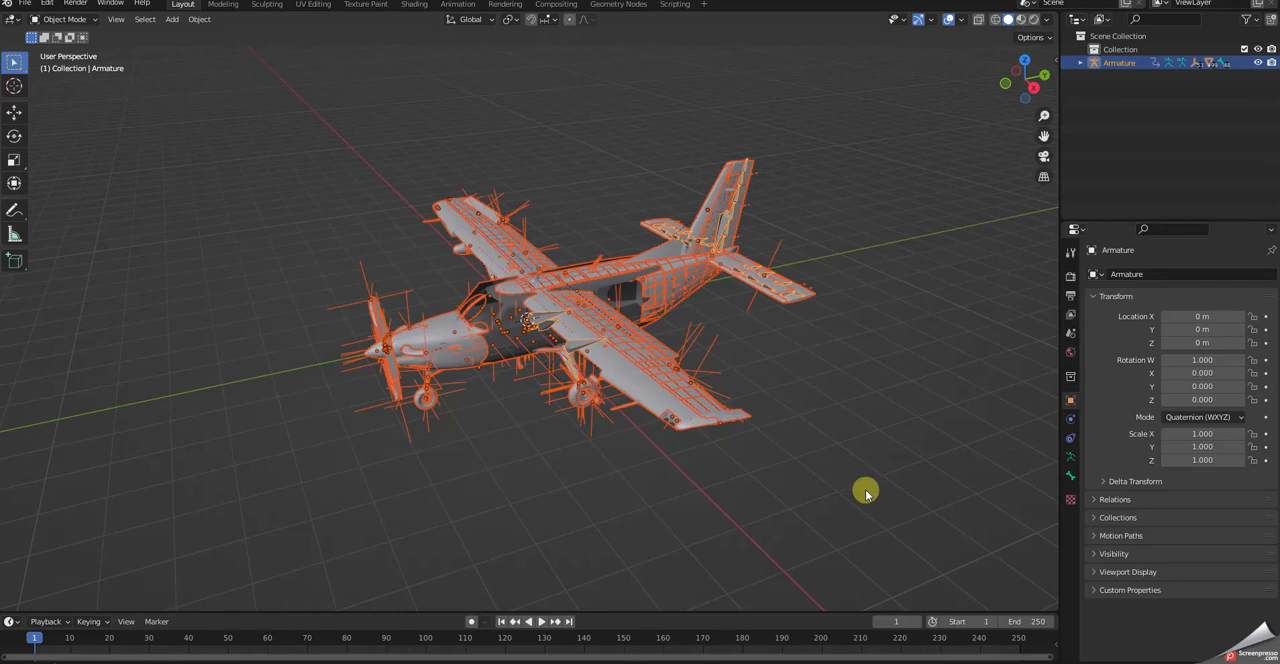
- Deselect all parts of the imported aircraft
{"action": "left_click", "coordinate": [489, 289]}
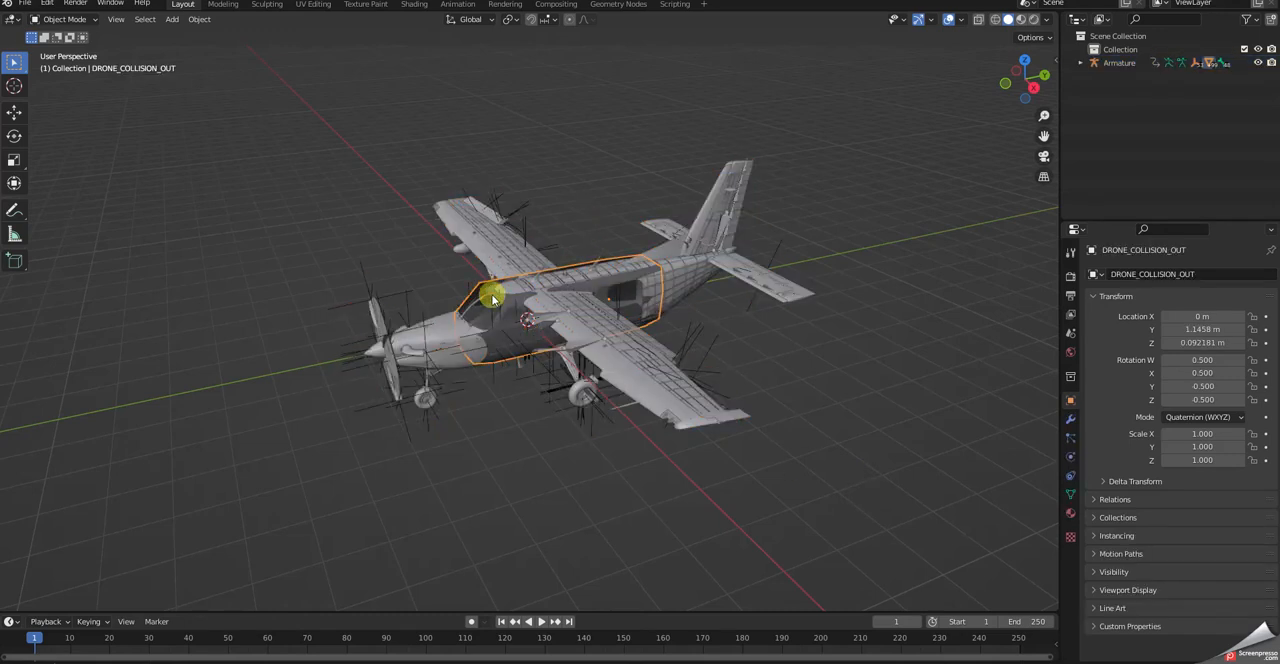
{"action": "left_click", "coordinate": [929, 365]}
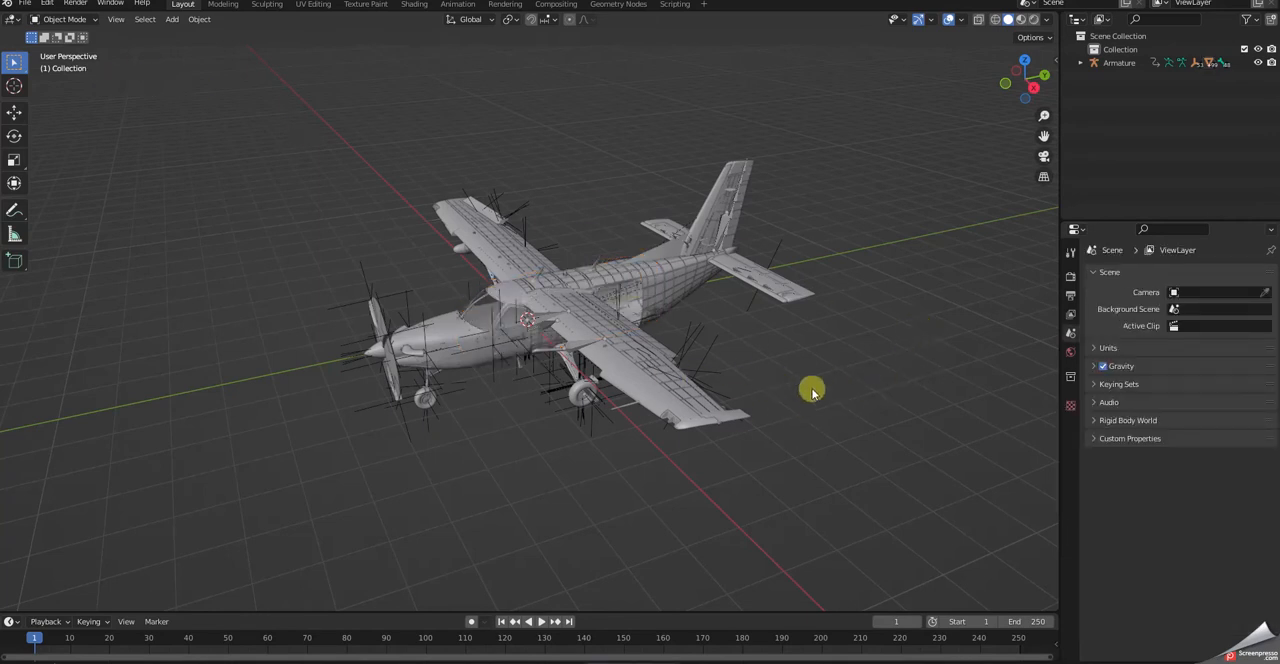
{"action": "scroll", "coordinate": [829, 386], "scroll_direction": "up", "scroll_amount": 3}
{"action": "scroll", "coordinate": [770, 396], "scroll_direction": "up", "scroll_amount": 2}
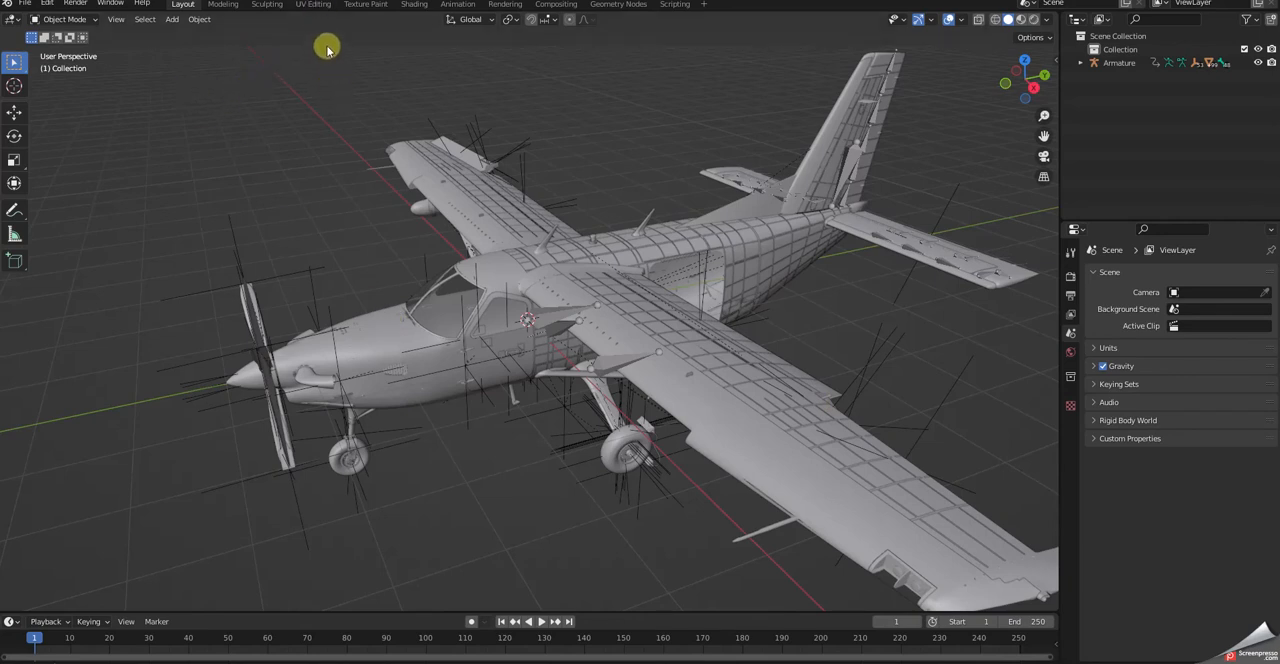
{"action": "left_click", "coordinate": [313, 5]}
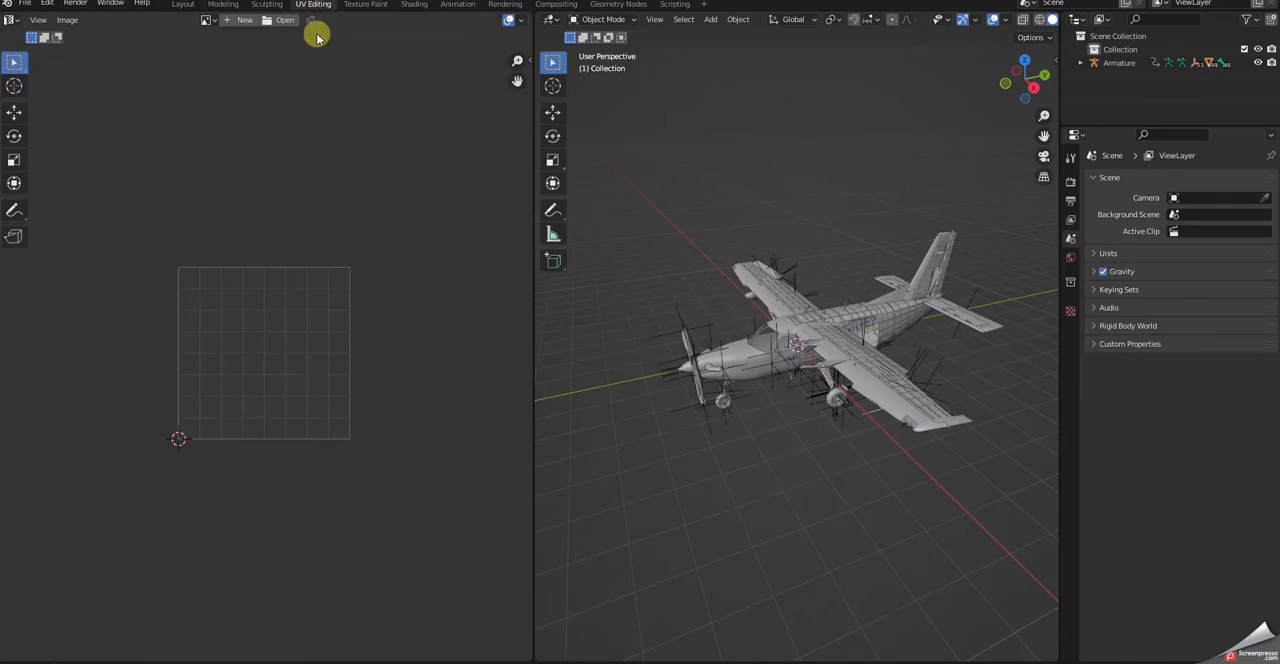
{"action": "left_click", "coordinate": [208, 20]}
{"action": "left_click", "coordinate": [213, 21]}
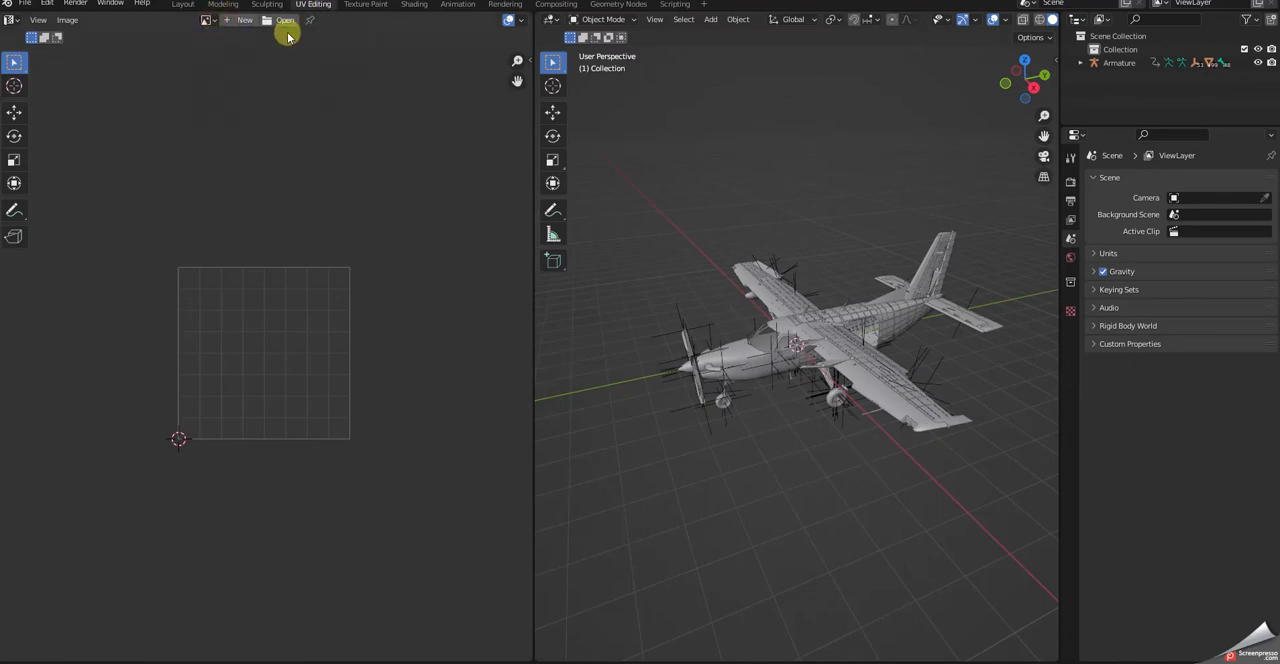
{"action": "left_click", "coordinate": [183, 5]}
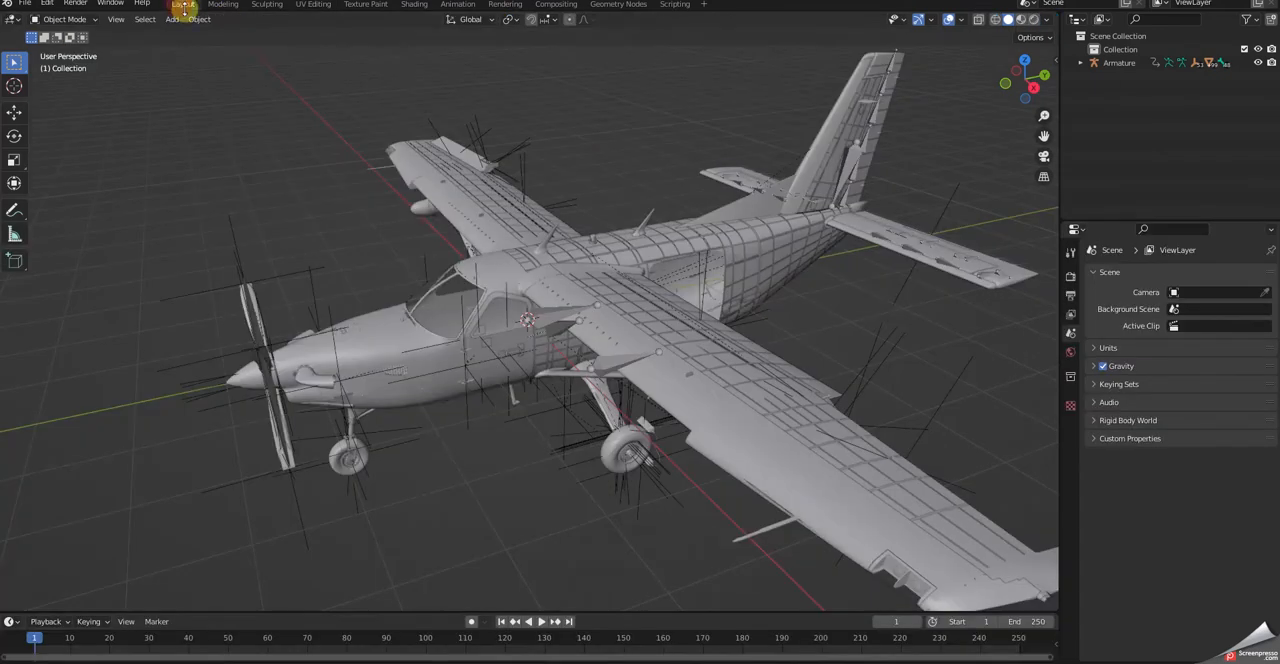
- Select the Kodiak_FuselageForward mesh, examine its UV layout in the UV Editing workspace and return to Layout
{"action": "left_click", "coordinate": [380, 350]}
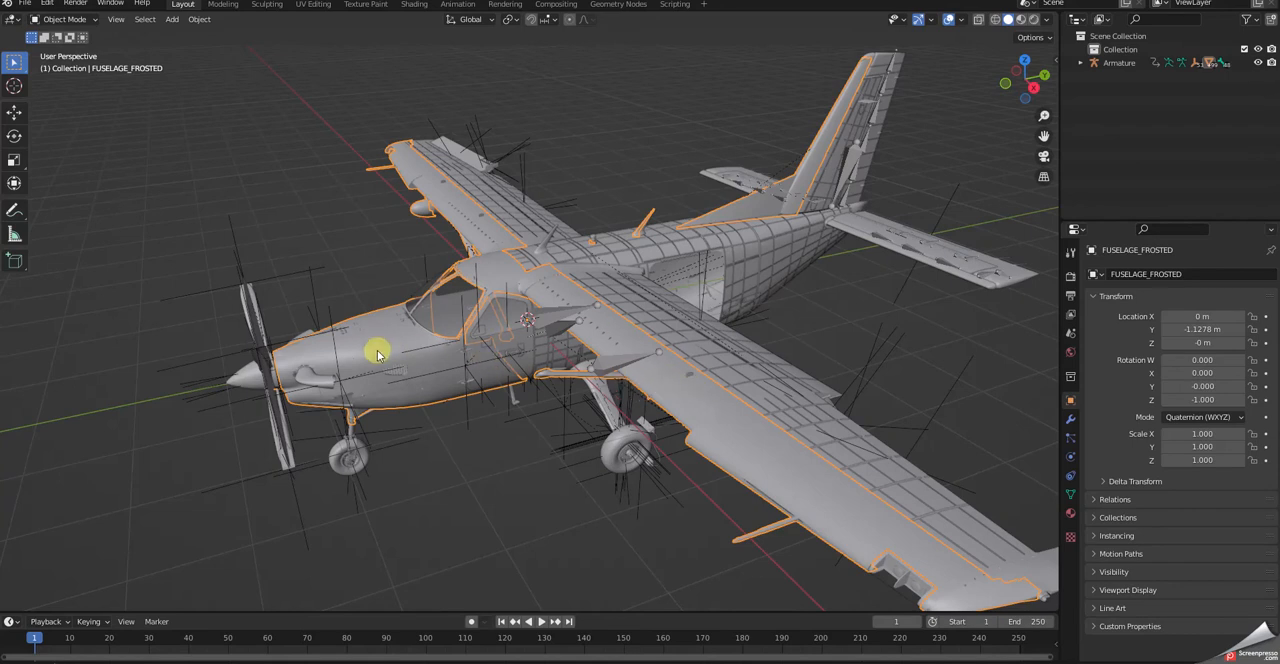
{"action": "left_click", "coordinate": [745, 239]}
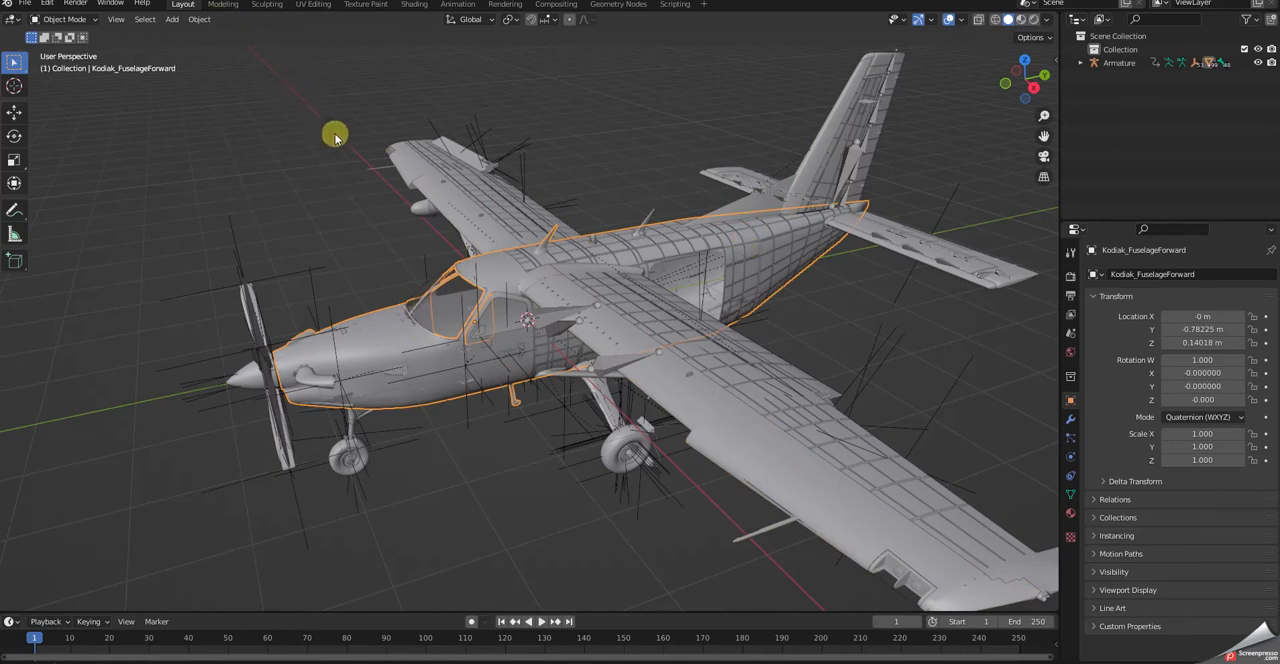
{"action": "left_click", "coordinate": [313, 5]}
{"action": "scroll", "coordinate": [315, 358], "scroll_direction": "up", "scroll_amount": 4}
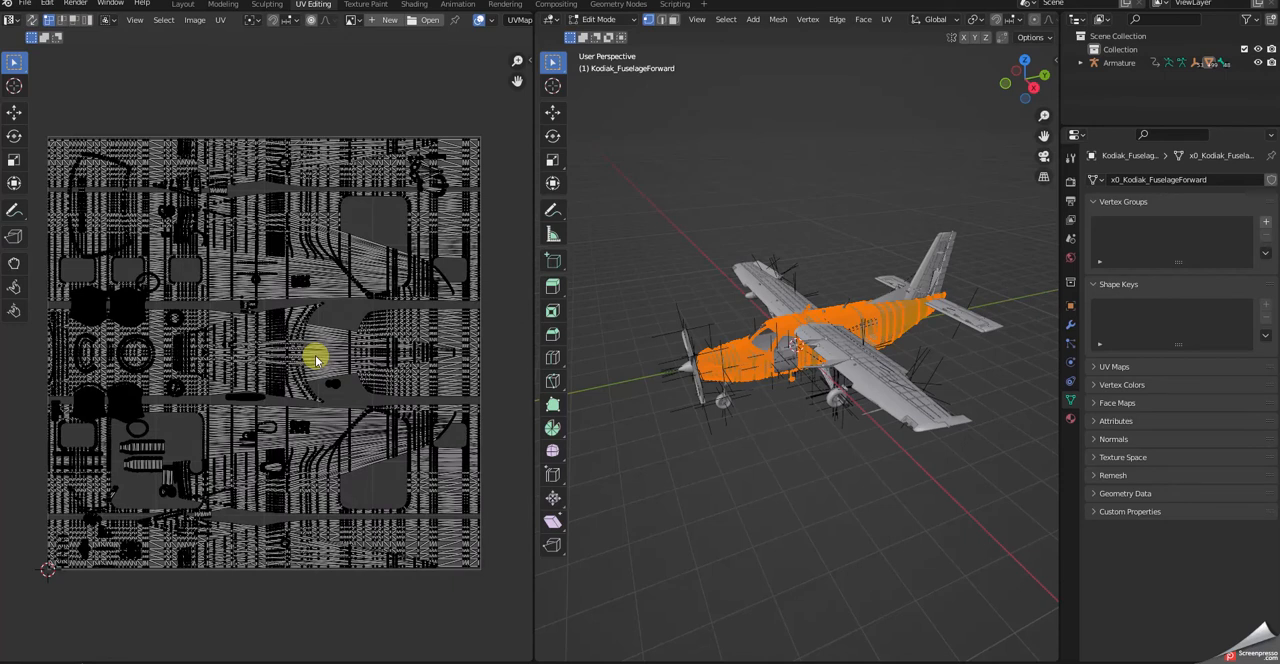
{"action": "scroll", "coordinate": [315, 356], "scroll_direction": "up", "scroll_amount": 1}
{"action": "scroll", "coordinate": [315, 358], "scroll_direction": "down", "scroll_amount": 1}
{"action": "left_click", "coordinate": [184, 5]}
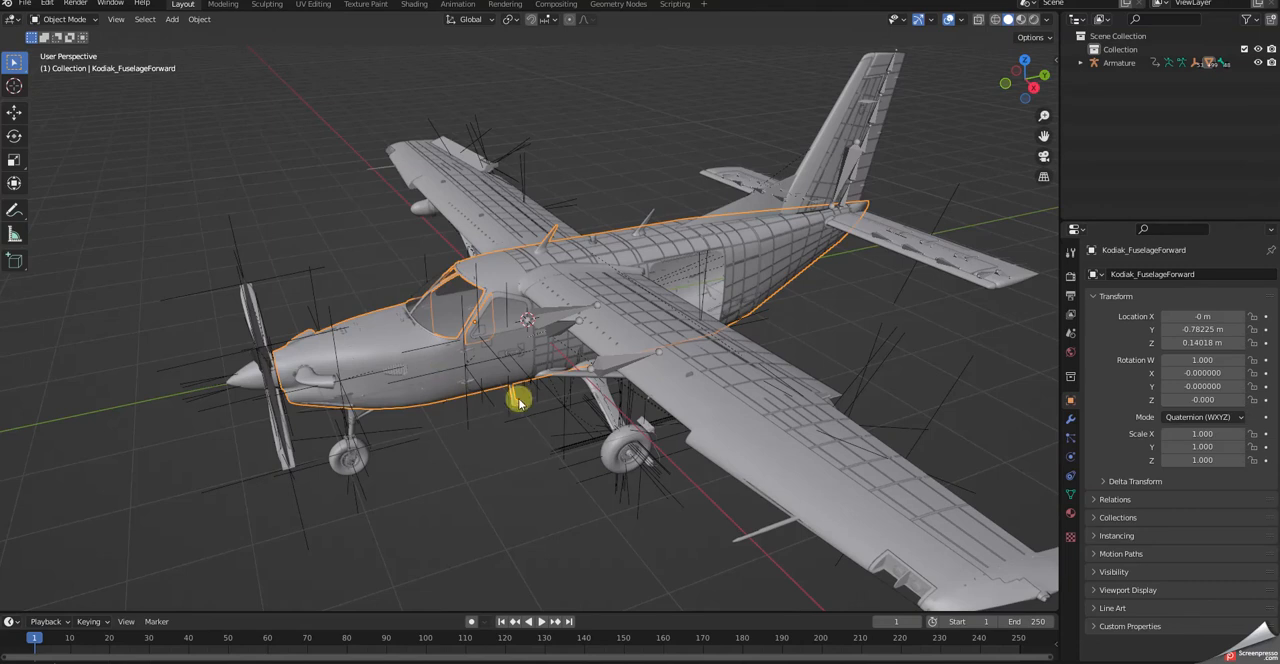
- Hide every object except the forward fuselage and switch the fuselage to Edit Mode
{"action": "key", "text": "shift+h"}
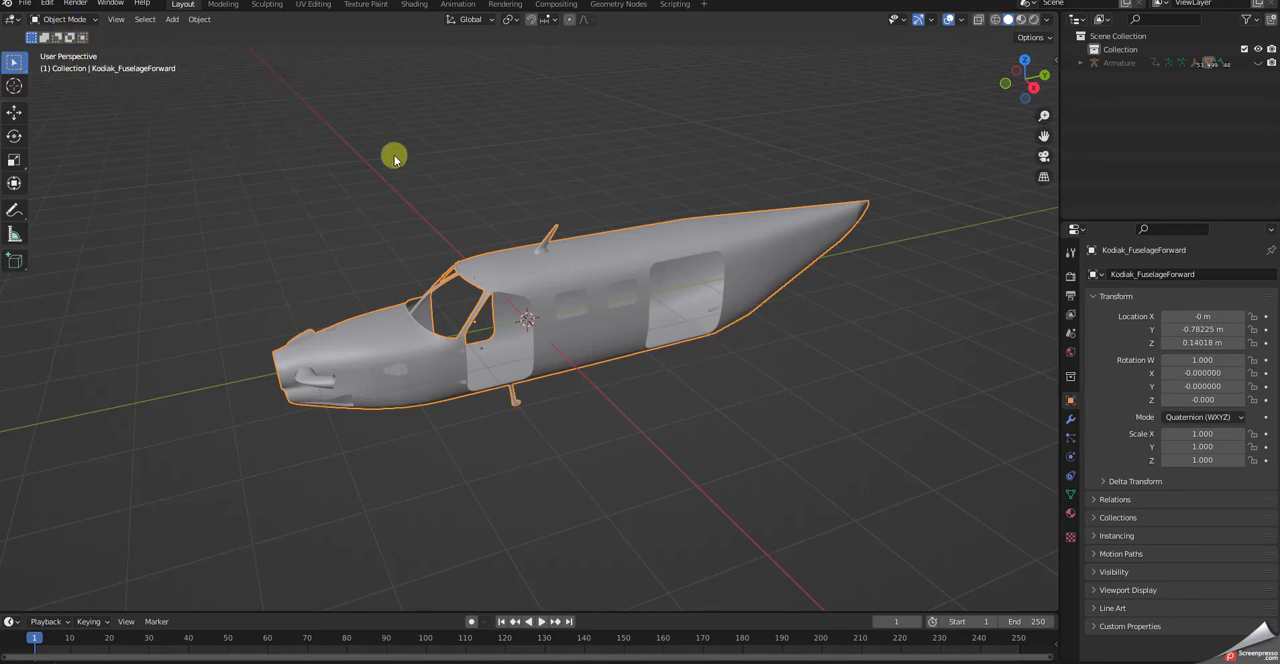
{"action": "left_click", "coordinate": [82, 19]}
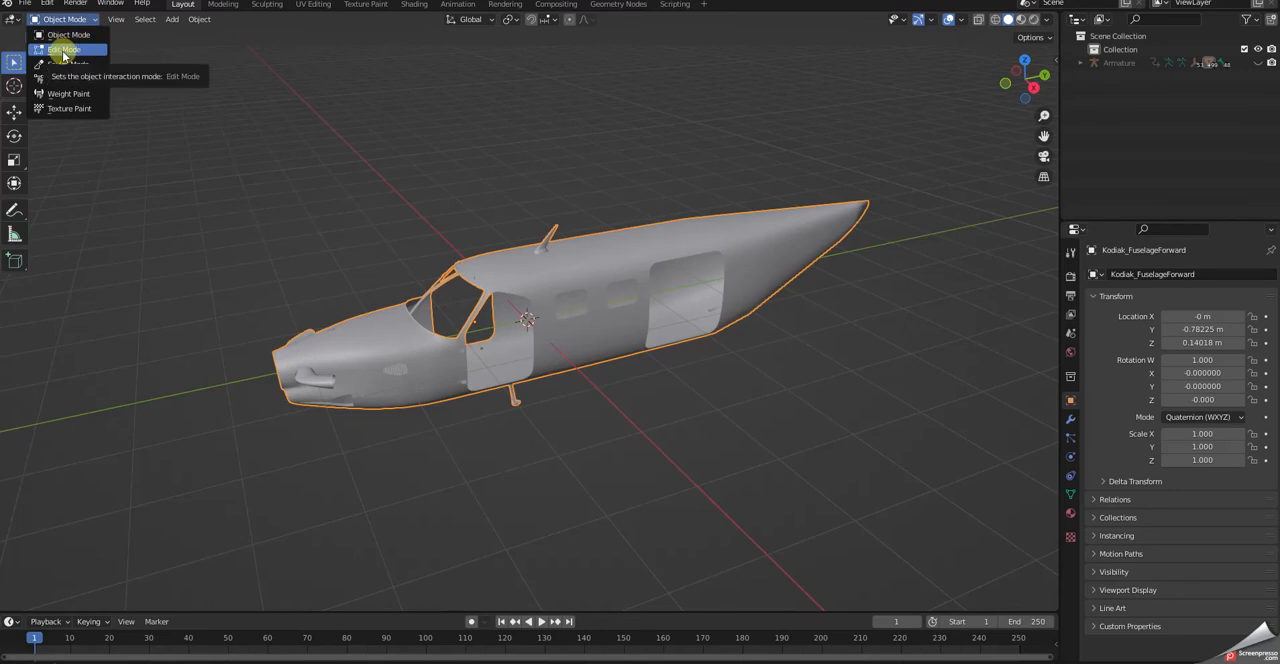
{"action": "left_click", "coordinate": [64, 51]}
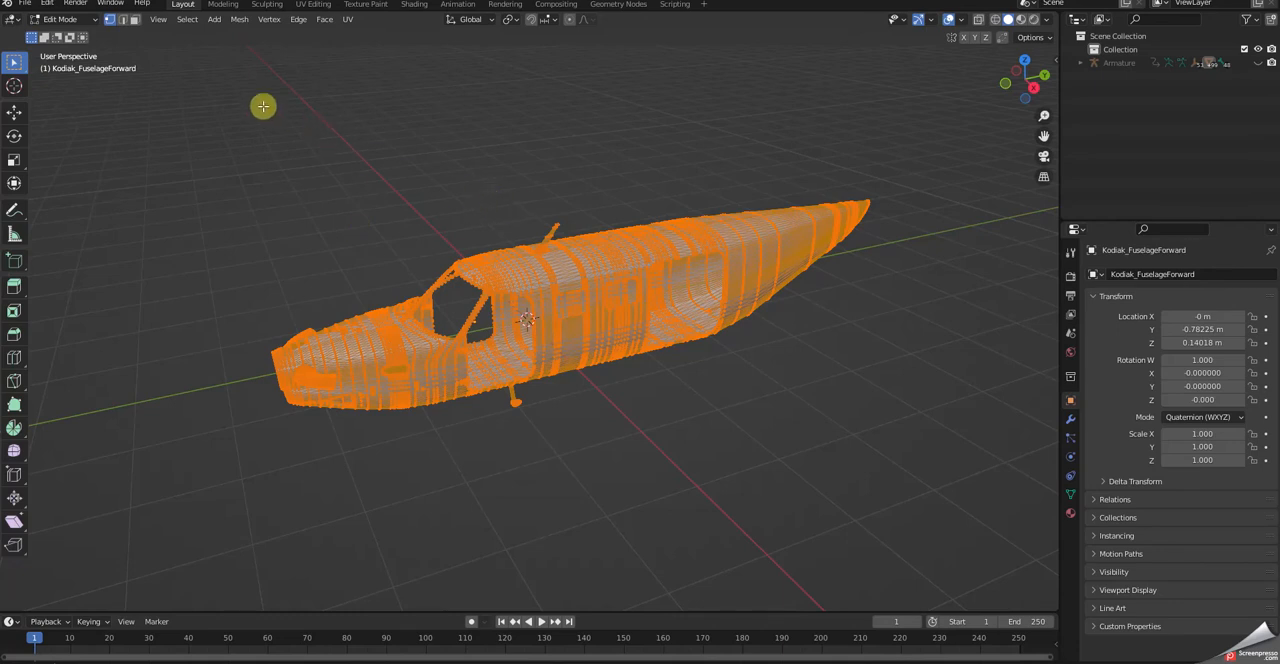
- Select all of the forward fuselage geometry and separate it by material
{"action": "left_click", "coordinate": [189, 20]}
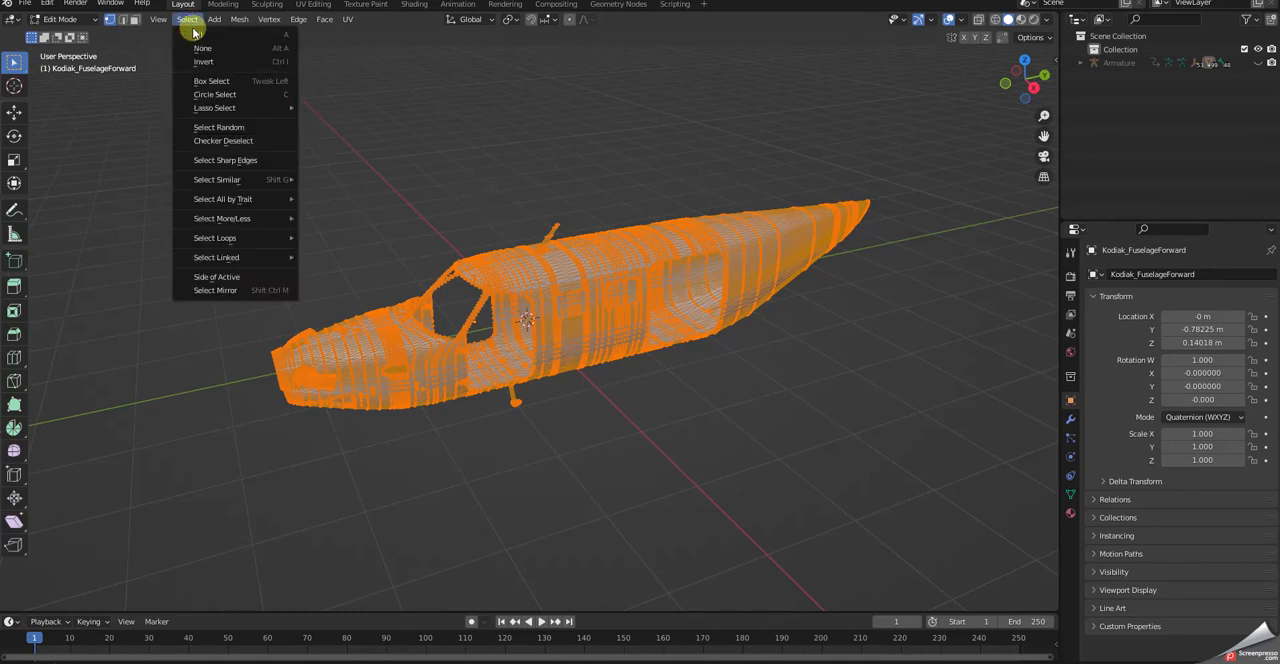
{"action": "left_click", "coordinate": [194, 33]}
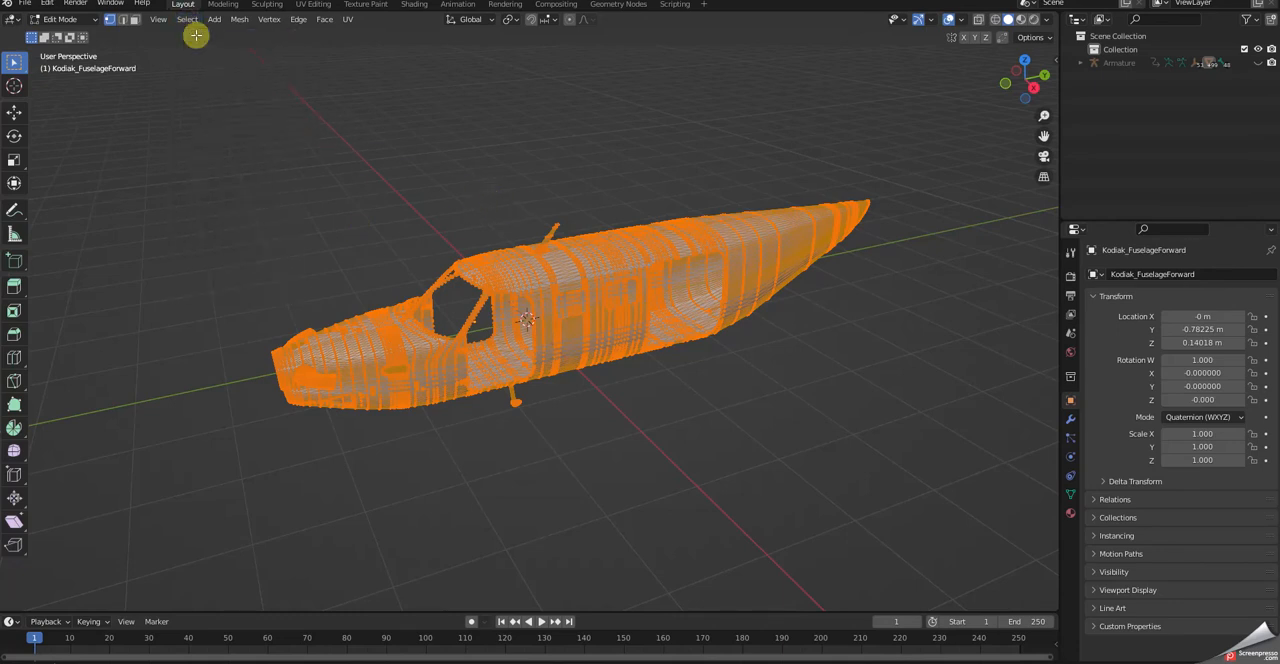
{"action": "right_click", "coordinate": [260, 238]}
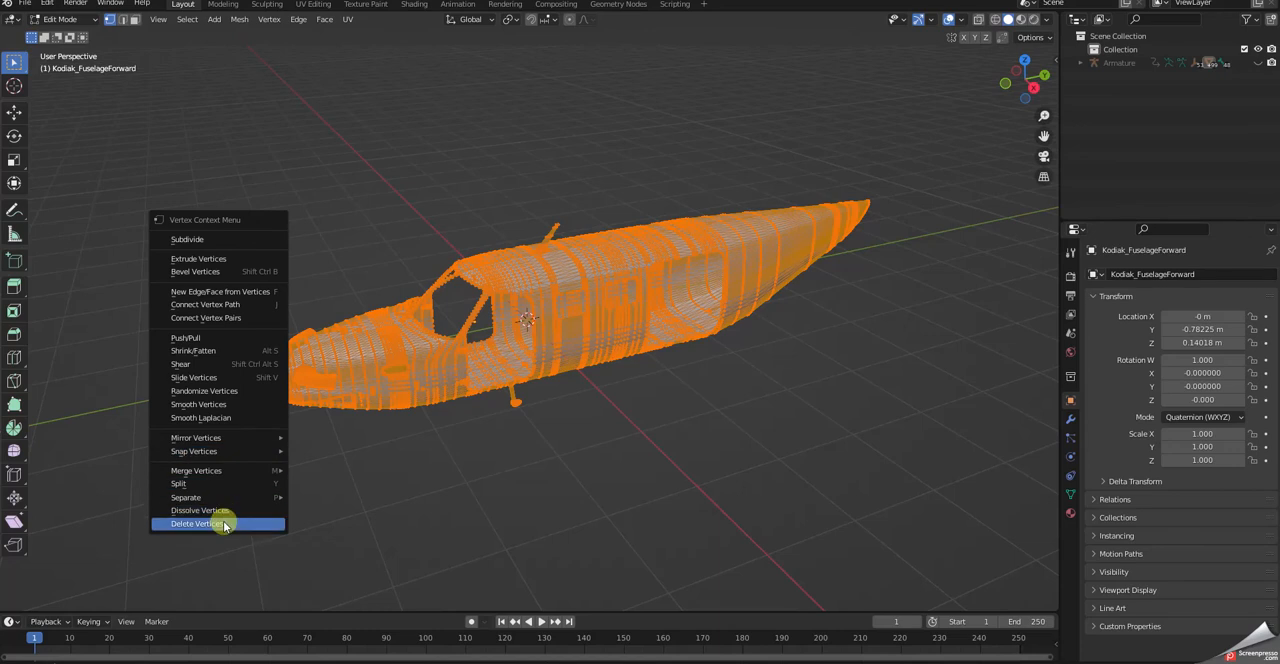
{"action": "mouse_move", "coordinate": [192, 500]}
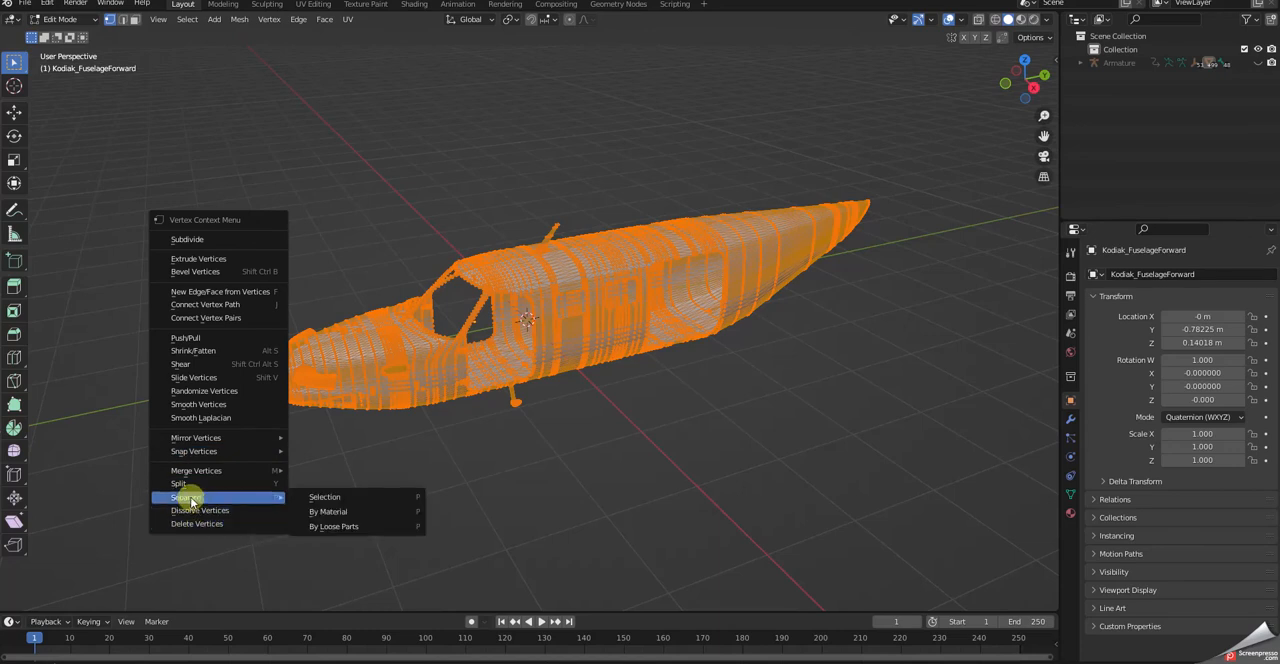
{"action": "left_click", "coordinate": [319, 512]}
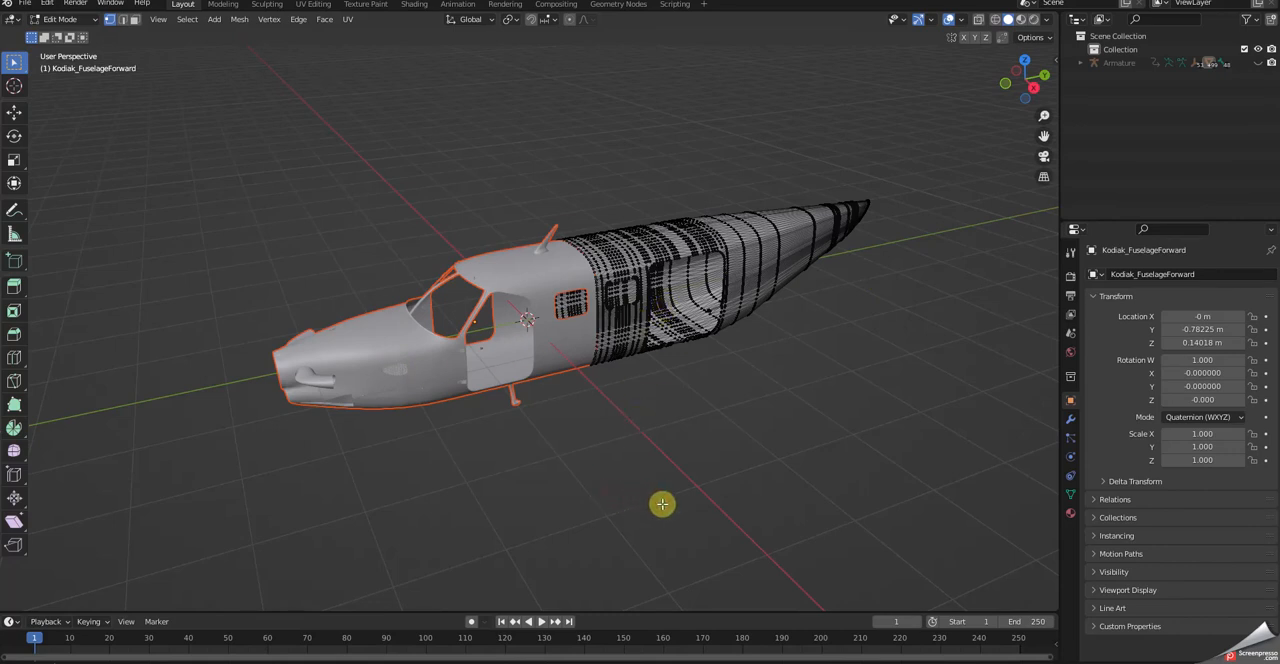
{"action": "right_click", "coordinate": [609, 505]}
{"action": "mouse_move", "coordinate": [609, 505]}
- Return the fuselage to Object Mode and unhide all the other aircraft parts
{"action": "left_click", "coordinate": [57, 20]}
{"action": "left_click", "coordinate": [55, 31]}
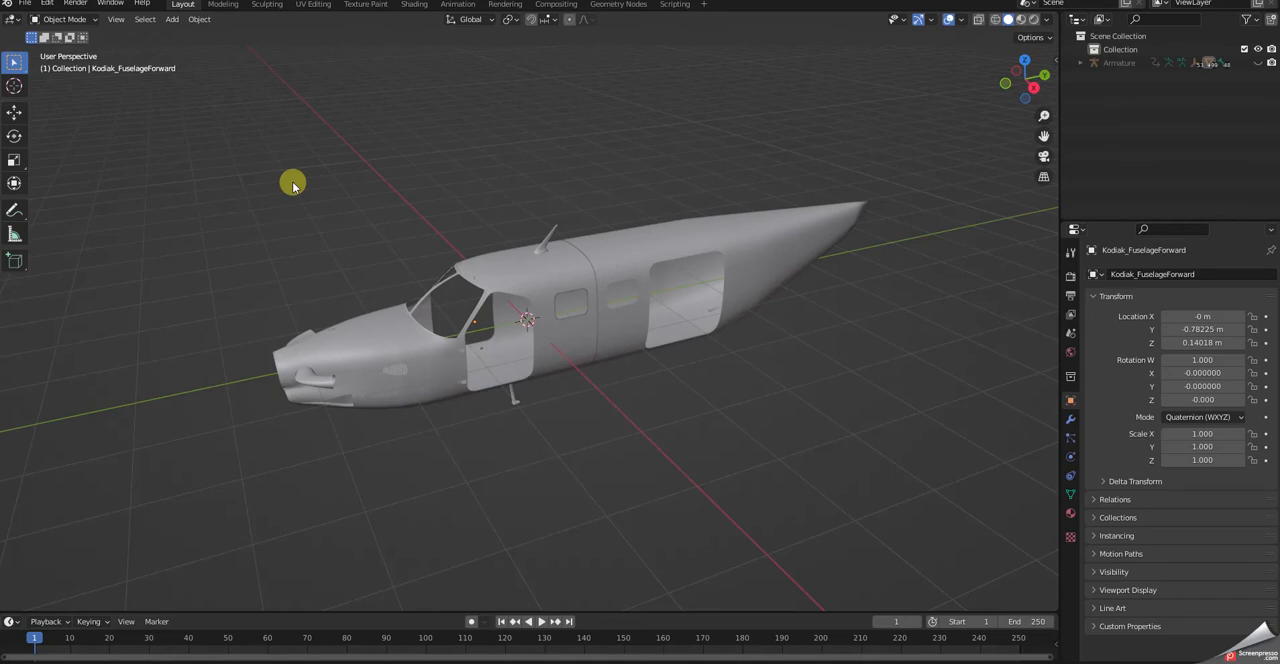
{"action": "key", "text": "alt+h"}
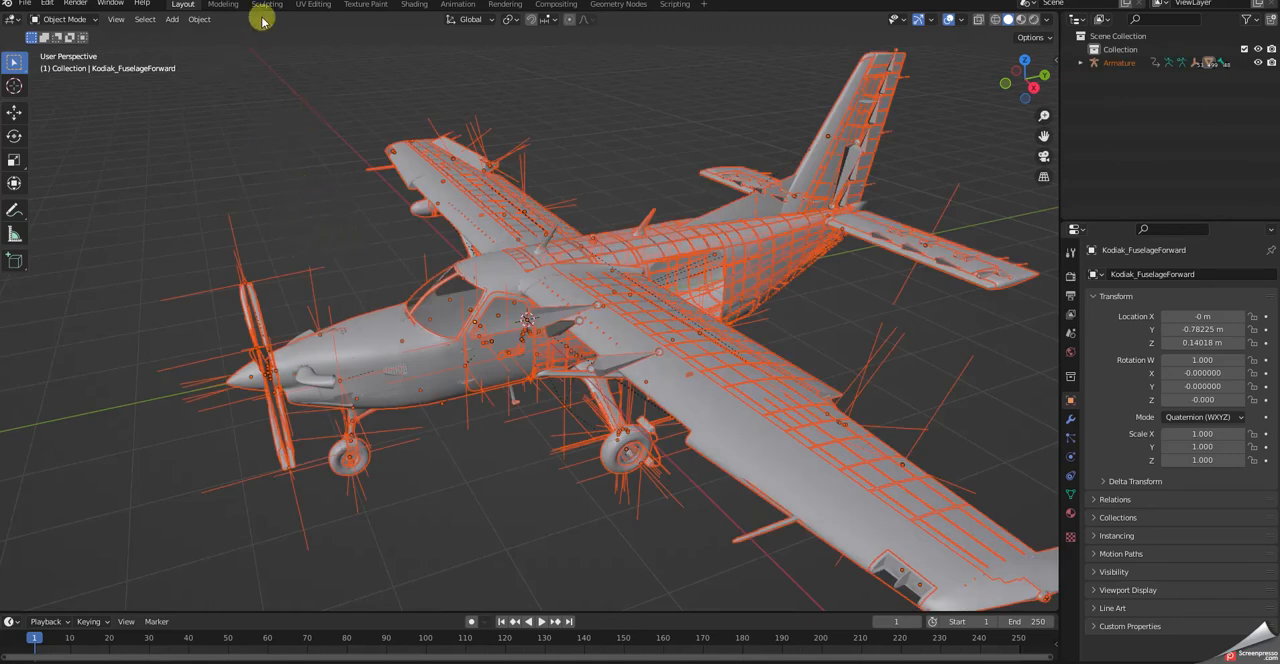
{"action": "left_click", "coordinate": [318, 5]}
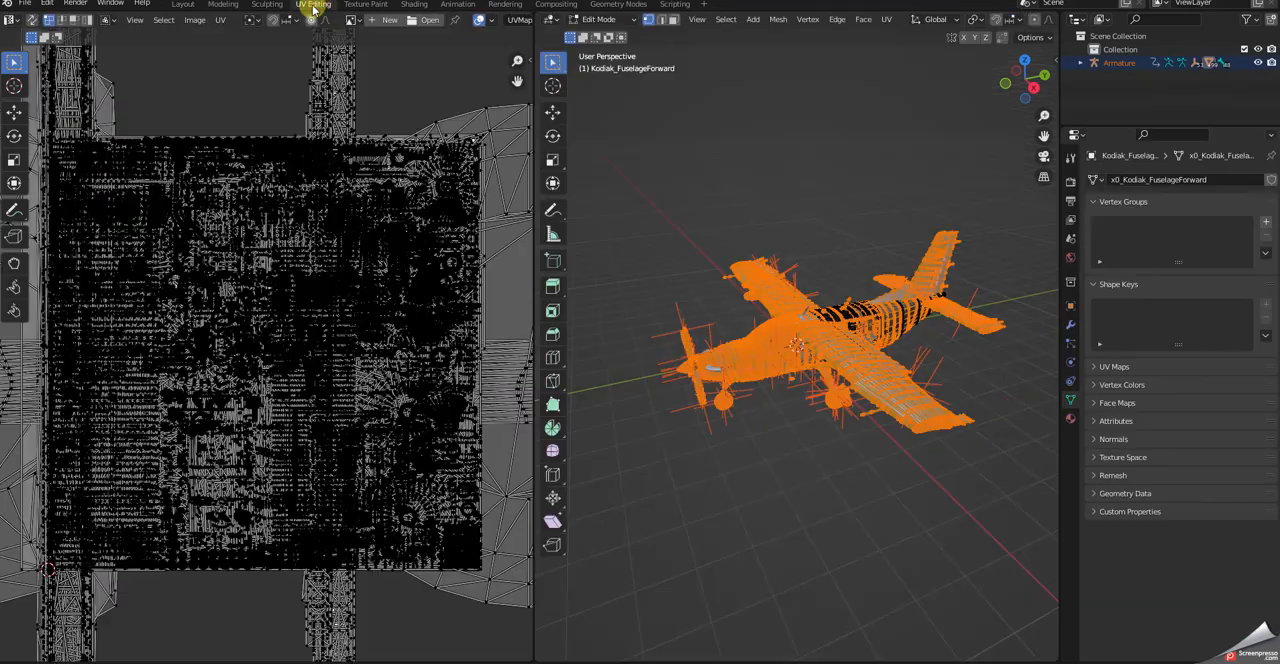
{"action": "left_click", "coordinate": [739, 183]}
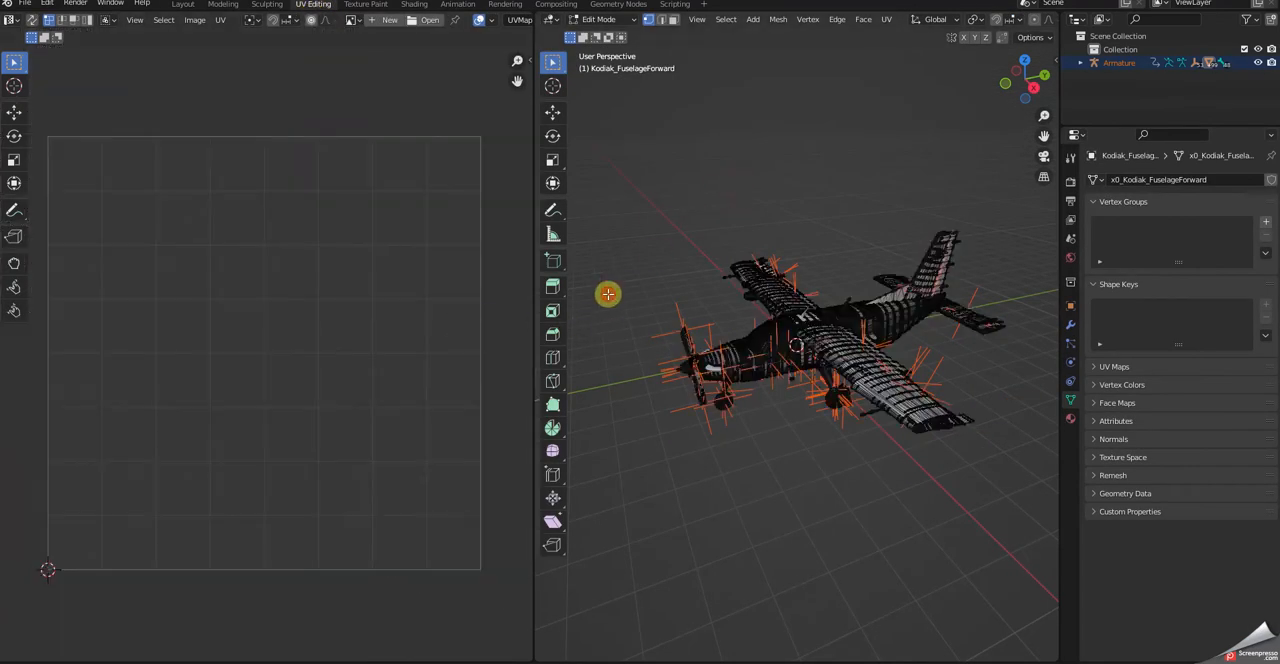
{"action": "left_click", "coordinate": [181, 5]}
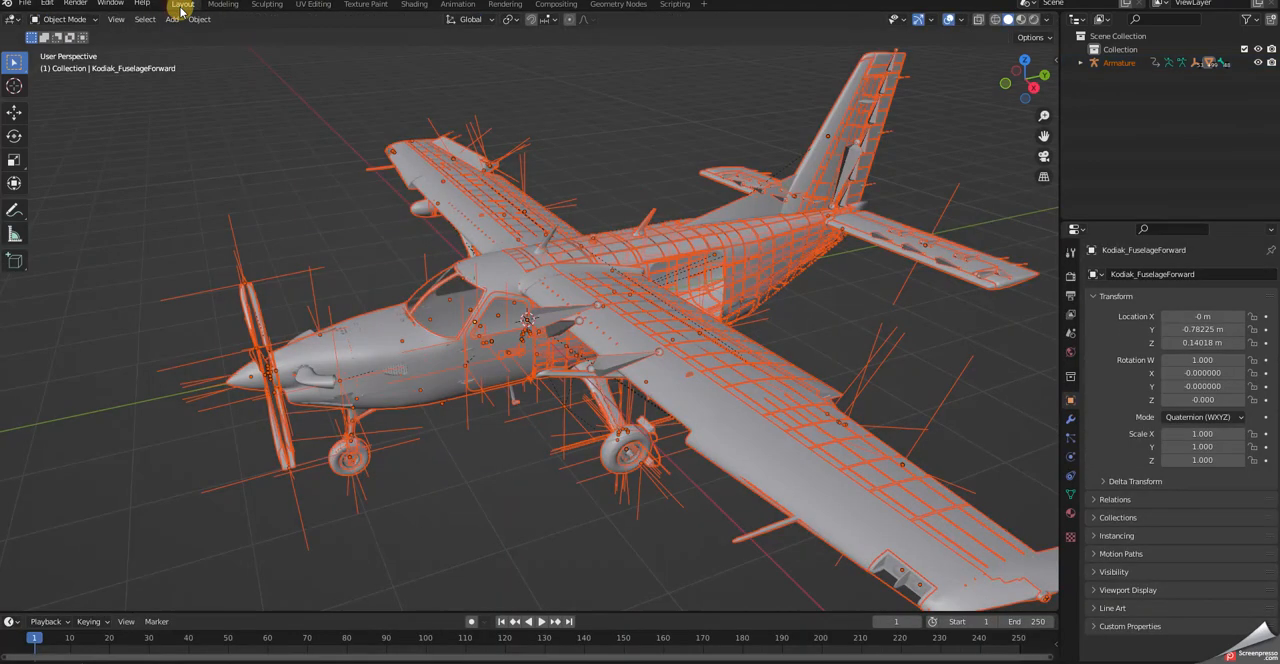
- Deselect all aircraft parts and select only the separated nose and cockpit section, Kodiak_FuselageForward.001
{"action": "left_click", "coordinate": [247, 130]}
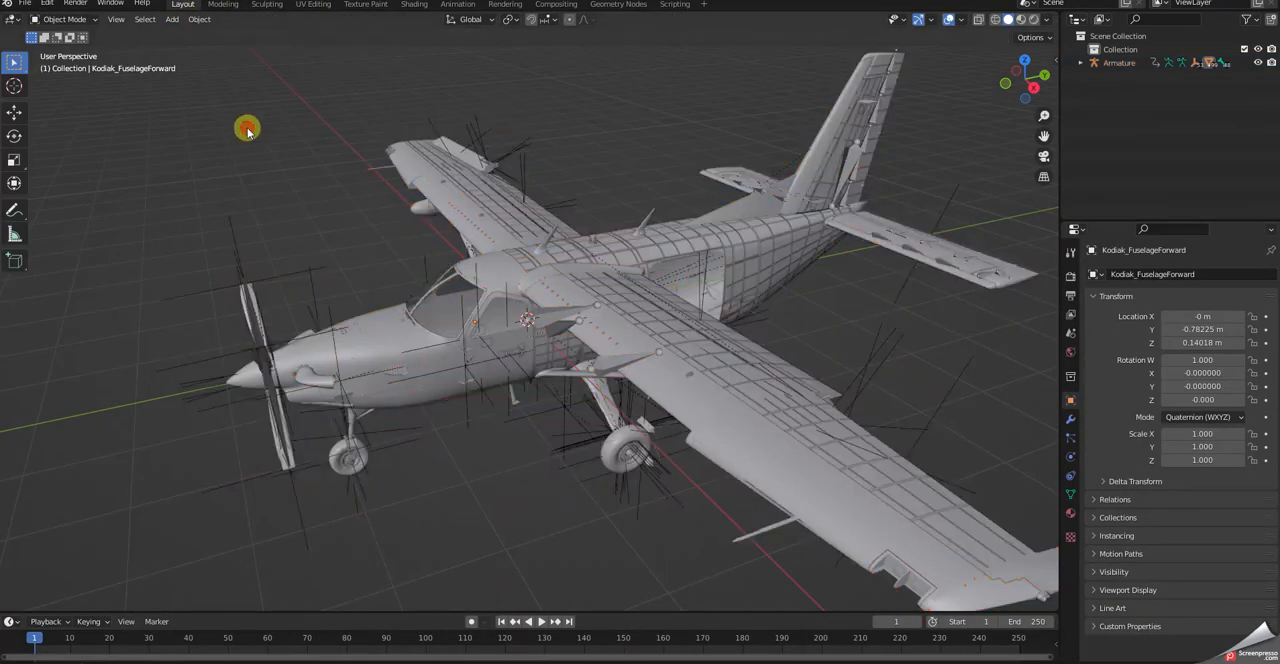
{"action": "left_click", "coordinate": [386, 337]}
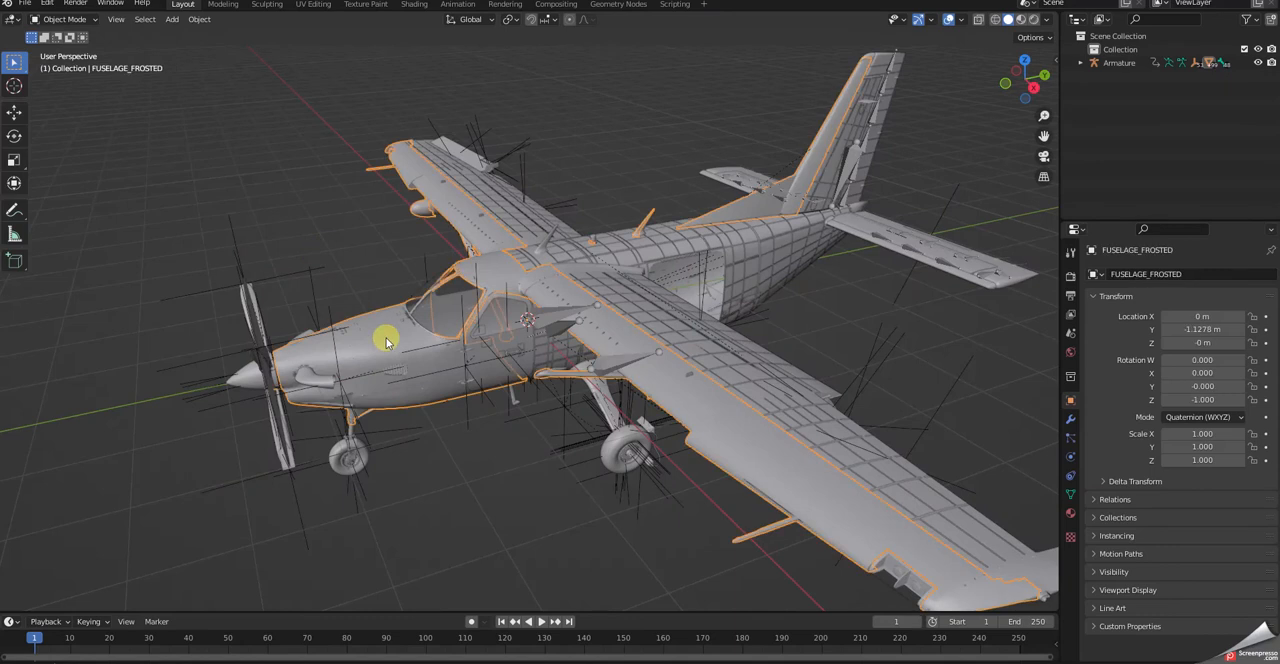
{"action": "left_click", "coordinate": [745, 250]}
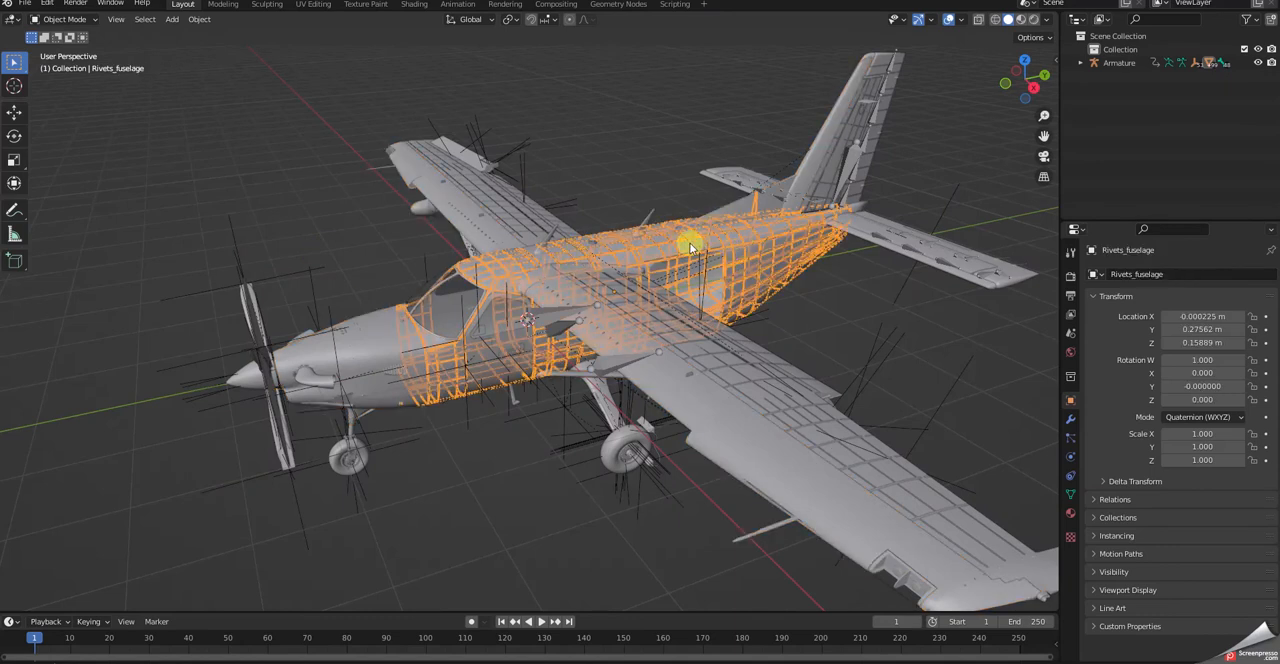
{"action": "left_click", "coordinate": [653, 250]}
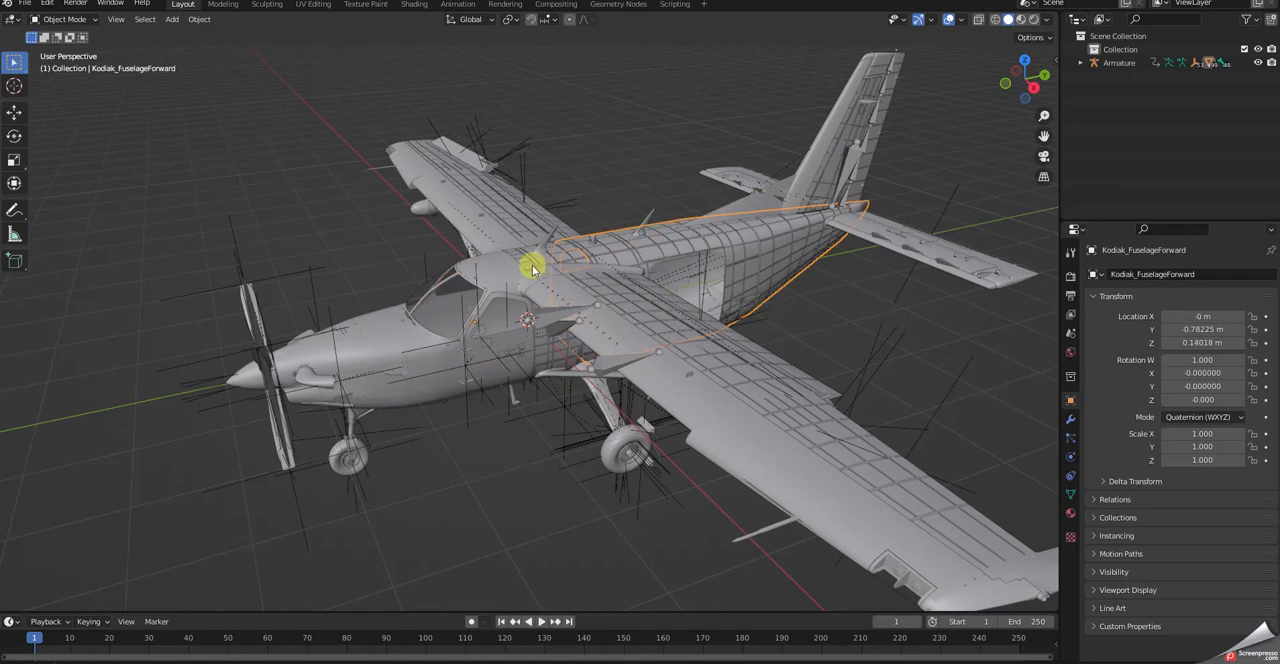
{"action": "left_click", "coordinate": [491, 274]}
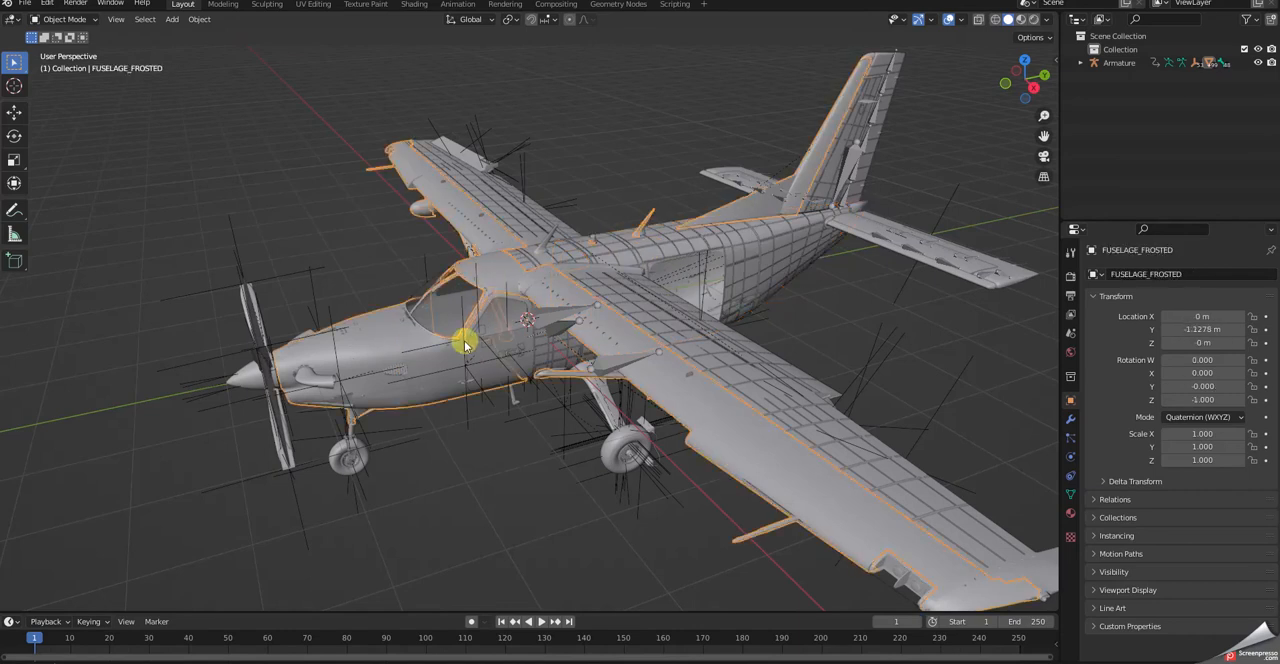
{"action": "left_click", "coordinate": [523, 336]}
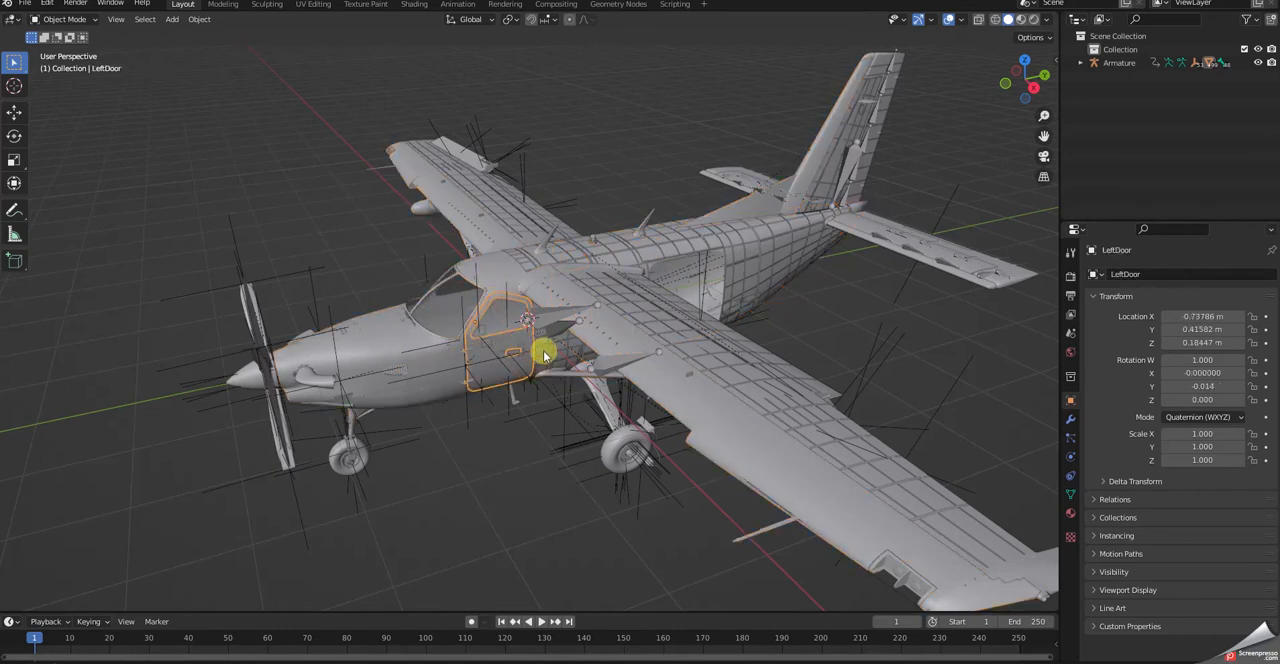
{"action": "left_click", "coordinate": [541, 352]}
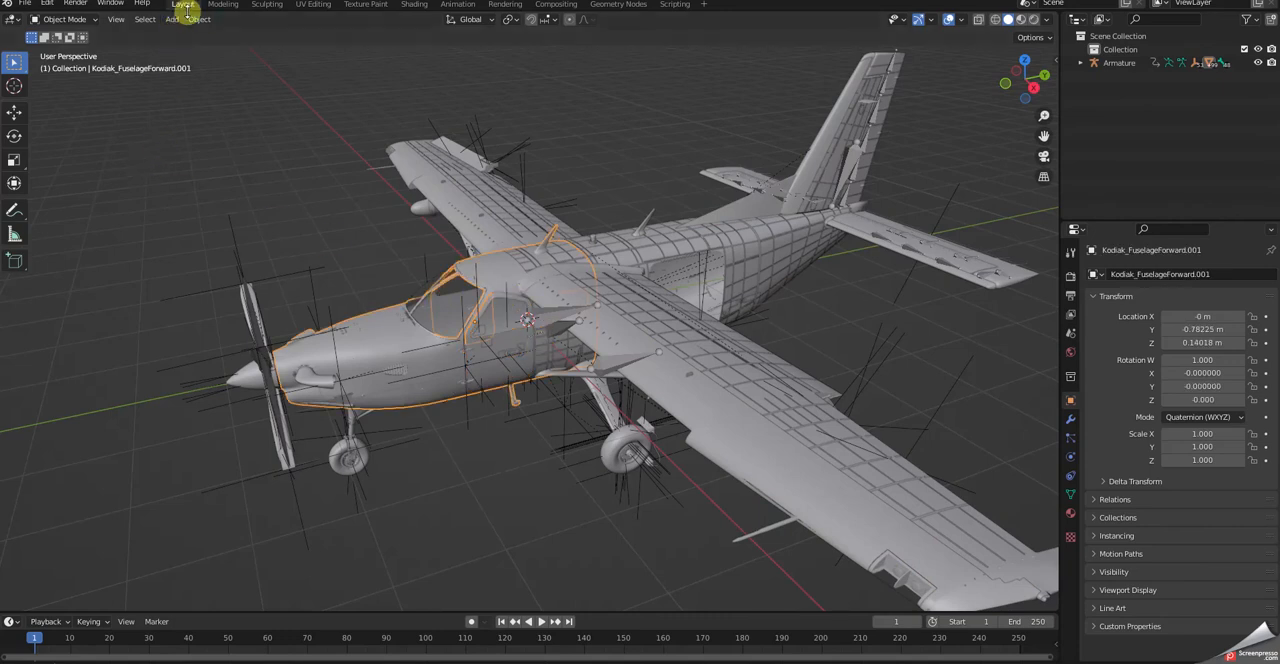
- Export the UV layout of the nose section to the Desktop as Kodiak_FuselageForward.001.png with All UVs enabled
{"action": "left_click", "coordinate": [311, 5]}
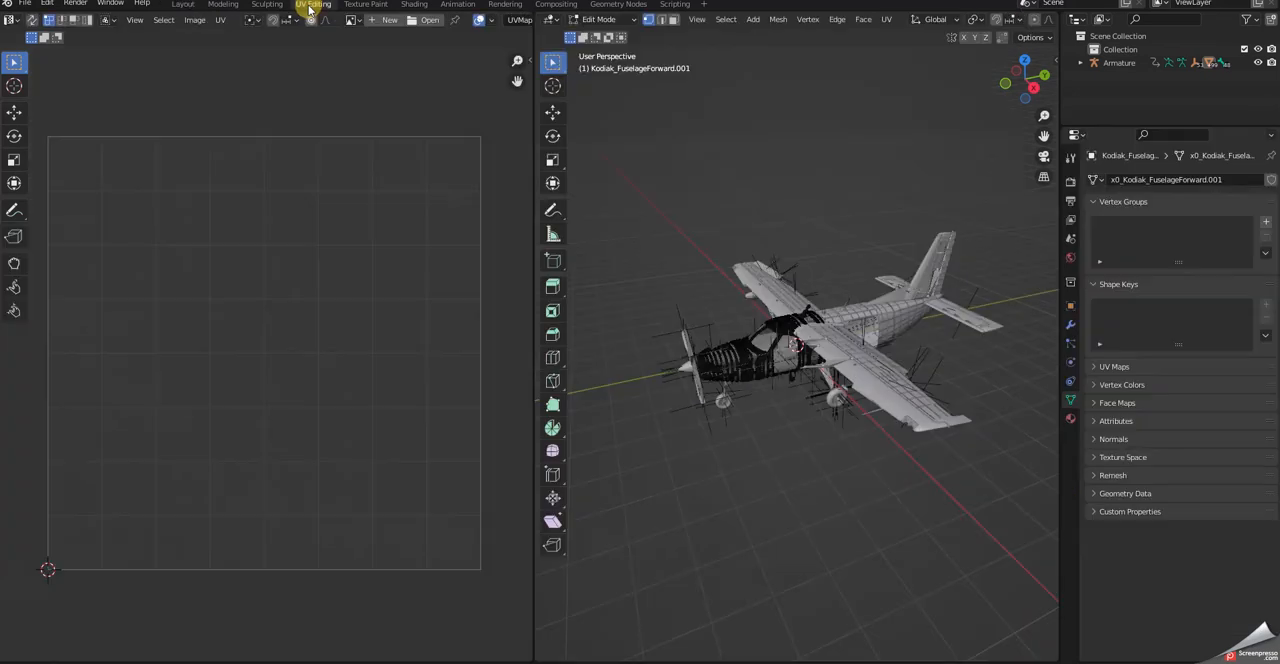
{"action": "left_click", "coordinate": [219, 22]}
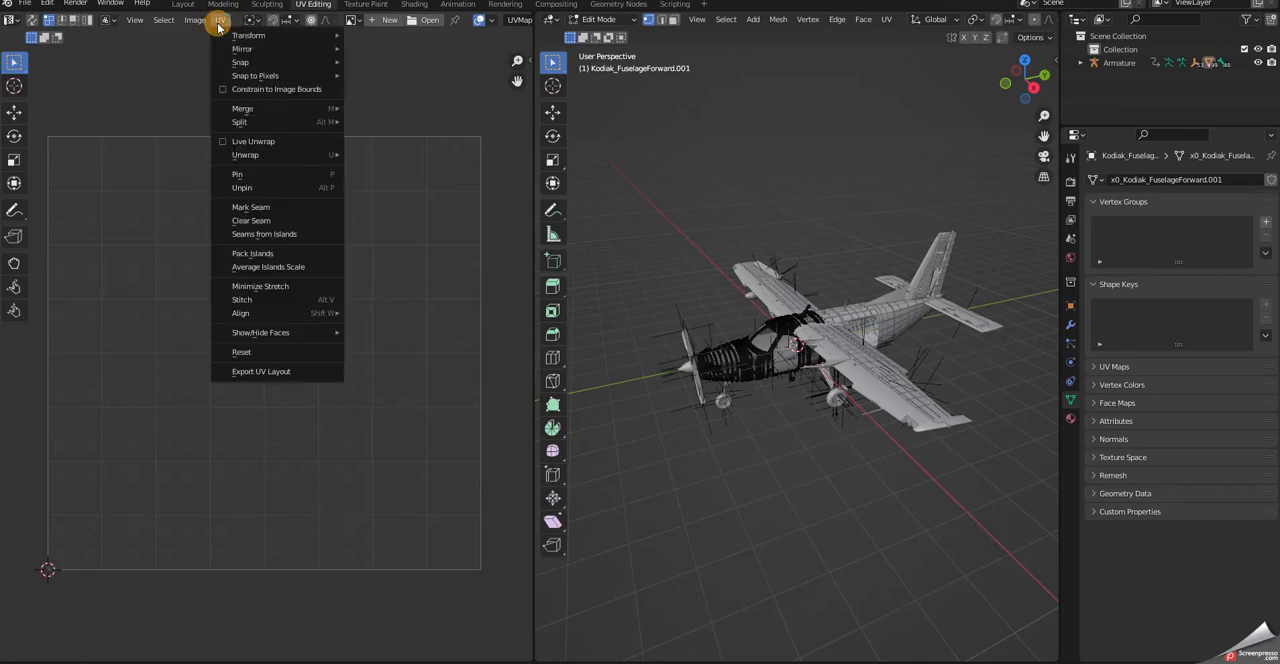
{"action": "left_click", "coordinate": [265, 372]}
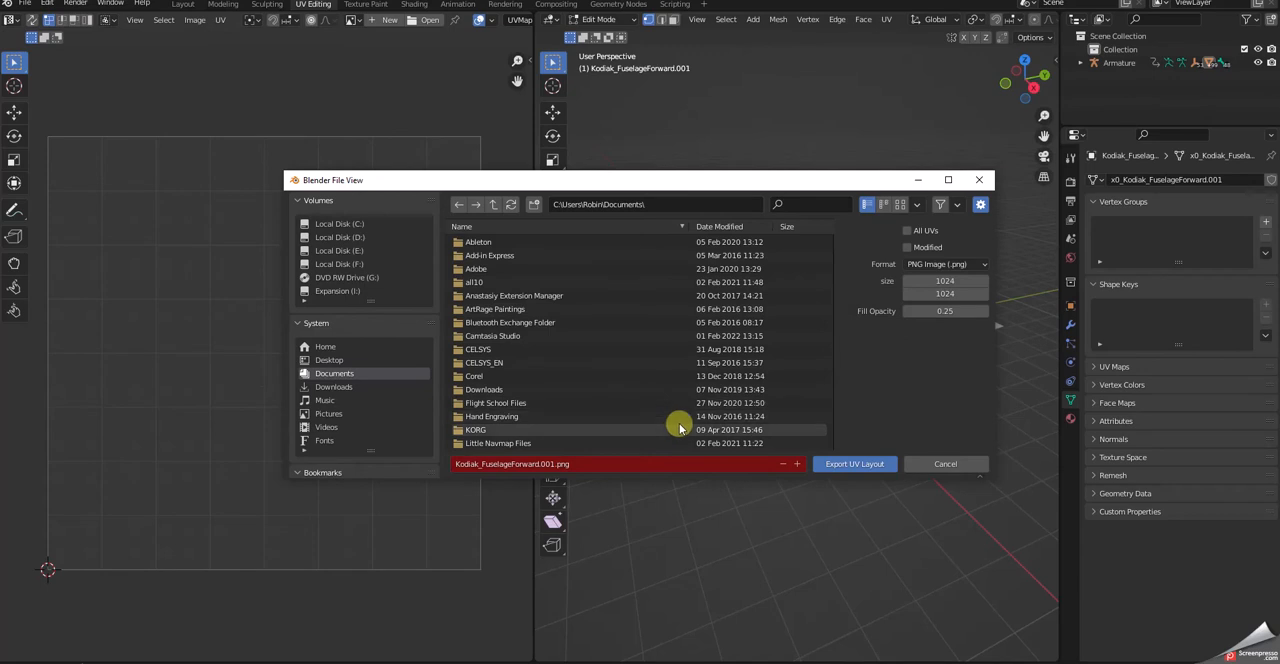
{"action": "left_click", "coordinate": [907, 232]}
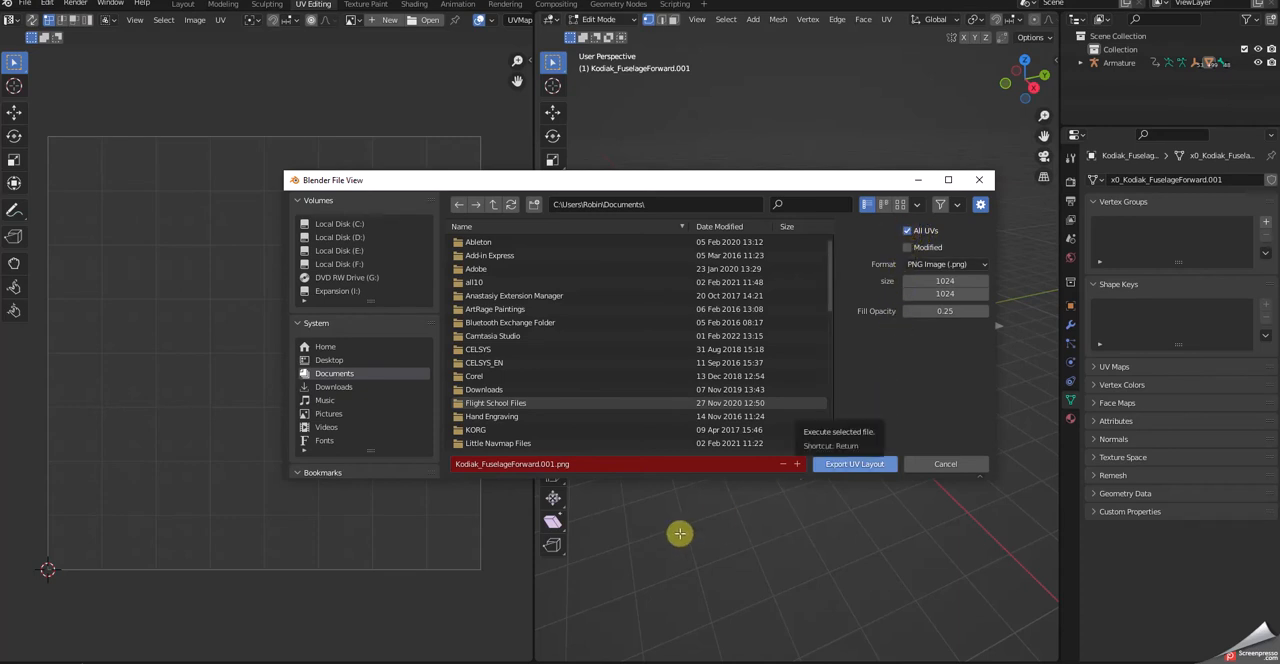
{"action": "left_click", "coordinate": [330, 360]}
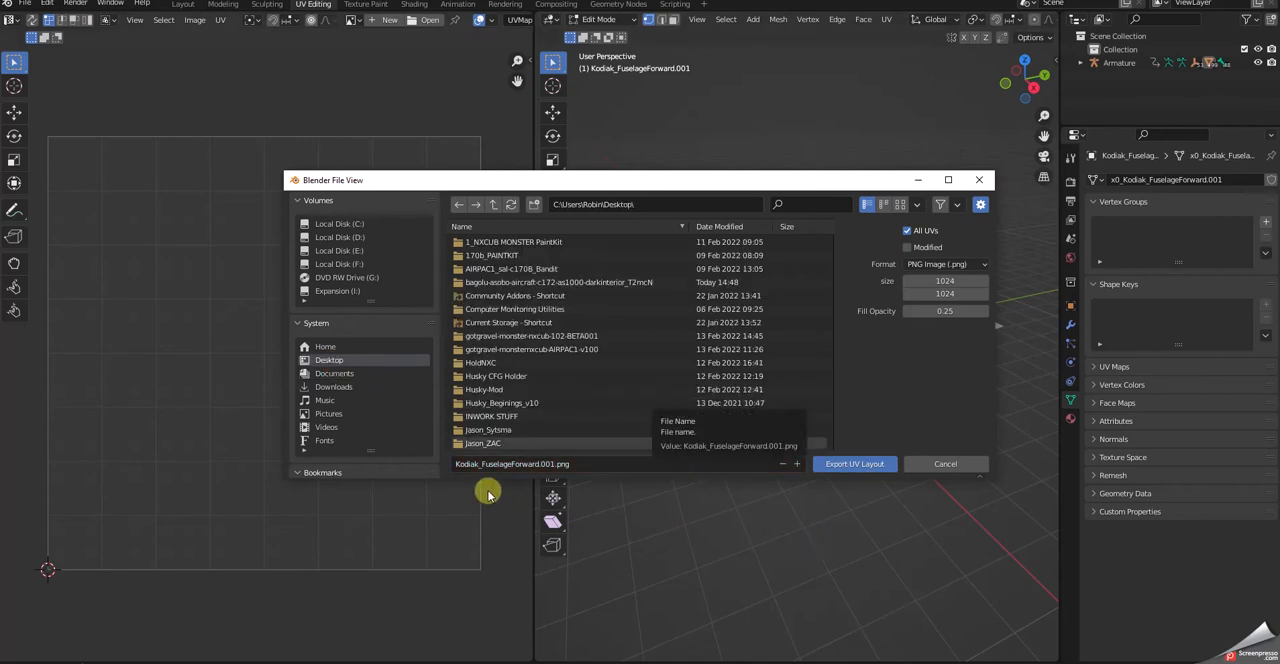
{"action": "left_click", "coordinate": [863, 466]}
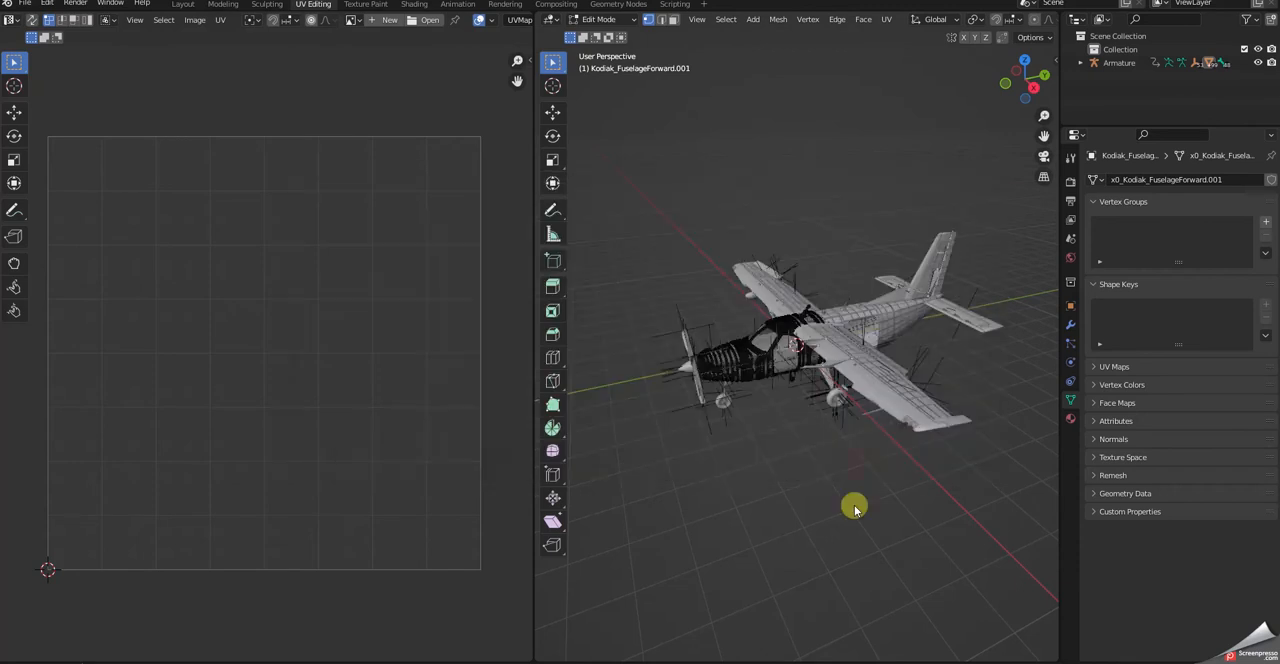
- Move the exported Kodiak_FuselageForward.001.png to a clear area of the desktop and open it in Adobe Photoshop 2022
{"action": "left_click", "coordinate": [1199, 1]}
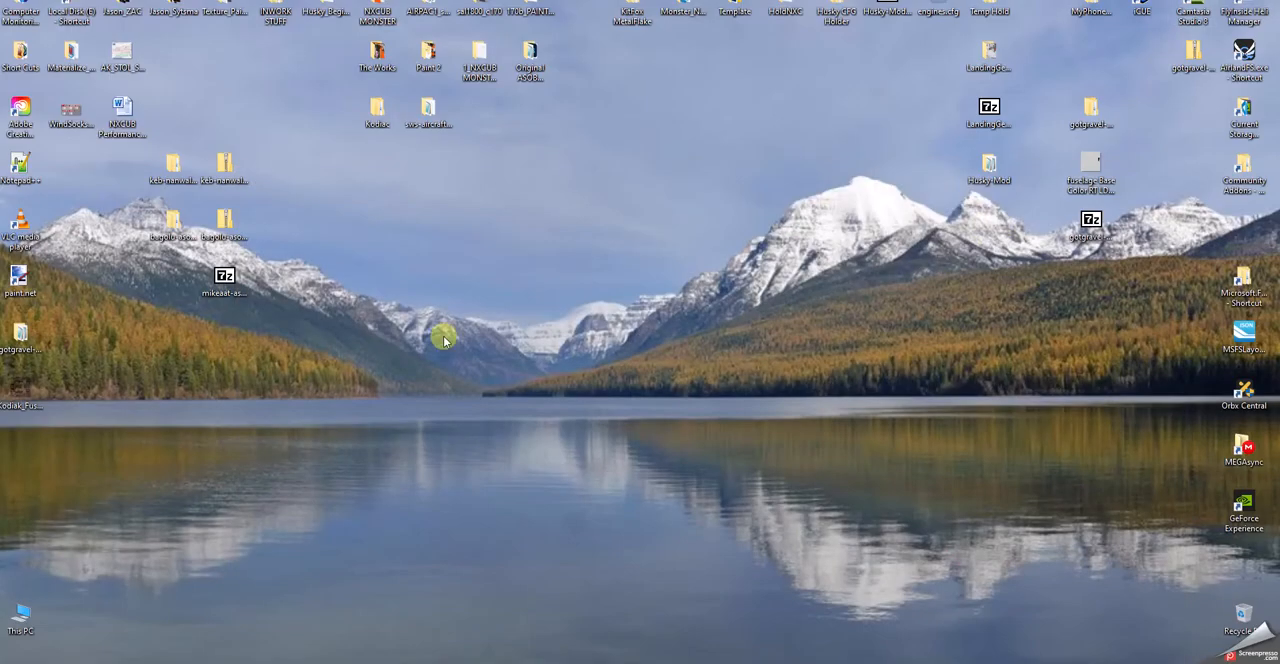
{"action": "left_click_drag", "start_coordinate": [28, 393], "coordinate": [521, 197]}
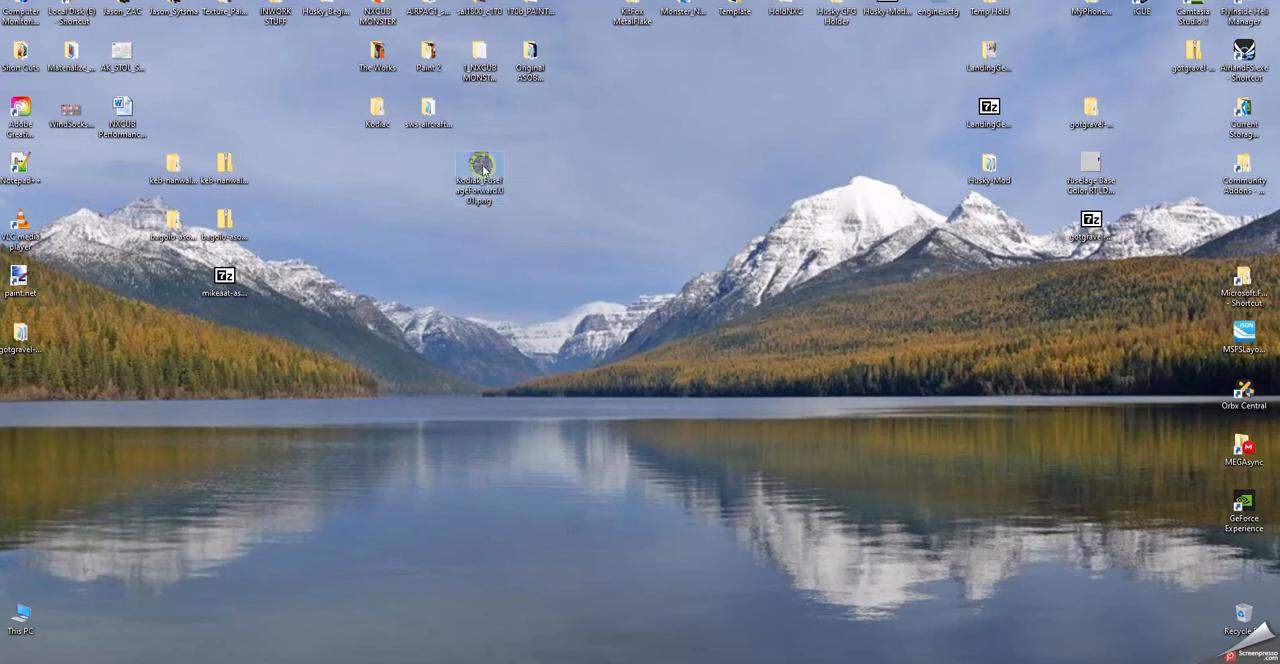
{"action": "right_click", "coordinate": [483, 170]}
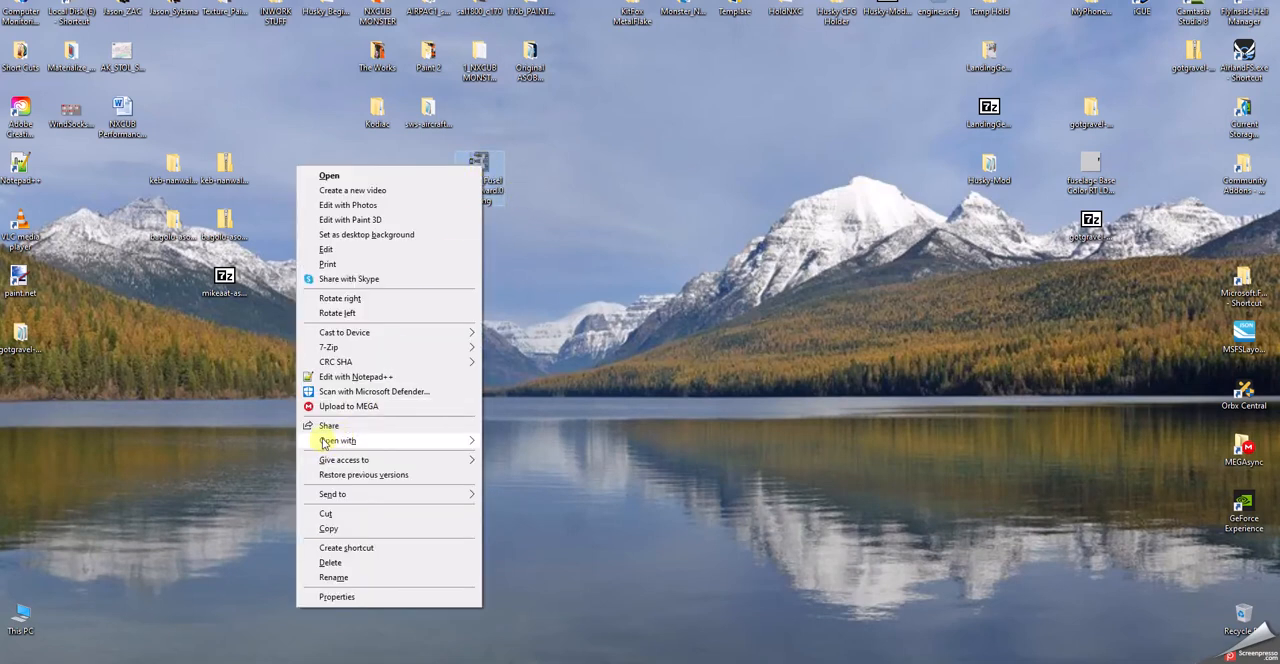
{"action": "mouse_move", "coordinate": [323, 444]}
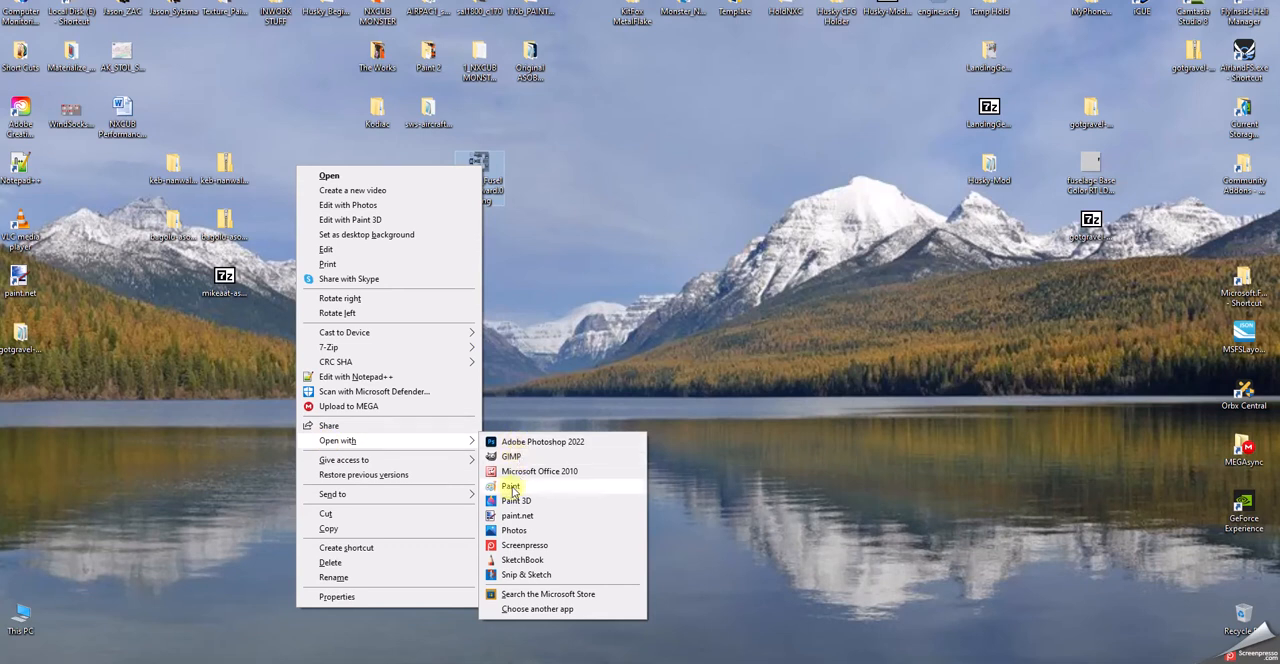
{"action": "left_click", "coordinate": [541, 443]}
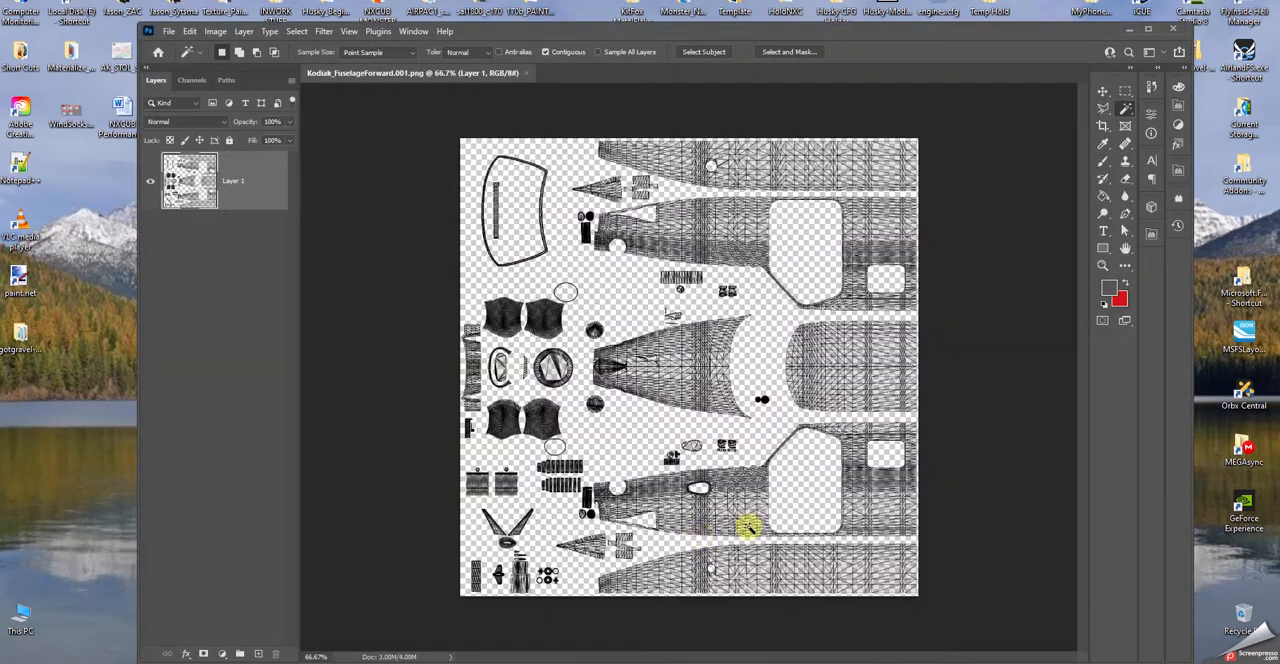
- Examine the exported fuselage UV layout up close and check its image size without changing it
{"action": "scroll", "coordinate": [891, 502], "scroll_direction": "up", "scroll_amount": 1, "text": "alt"}
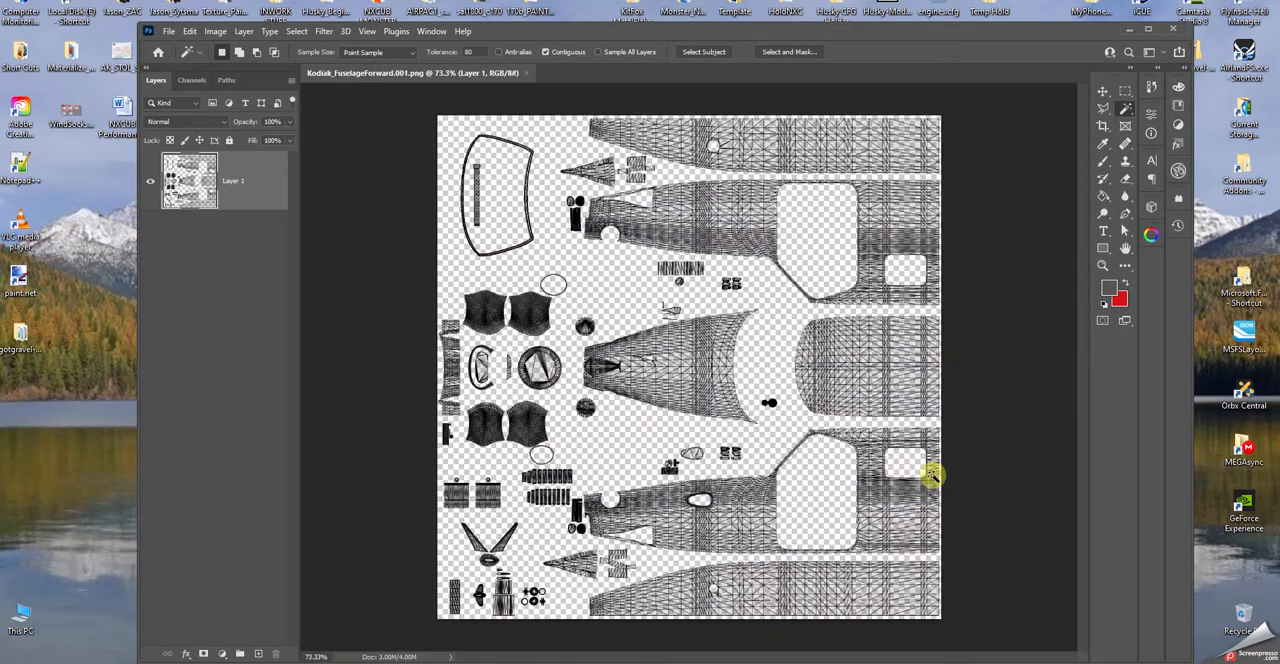
{"action": "scroll", "coordinate": [935, 479], "scroll_direction": "down", "scroll_amount": 1, "text": "alt"}
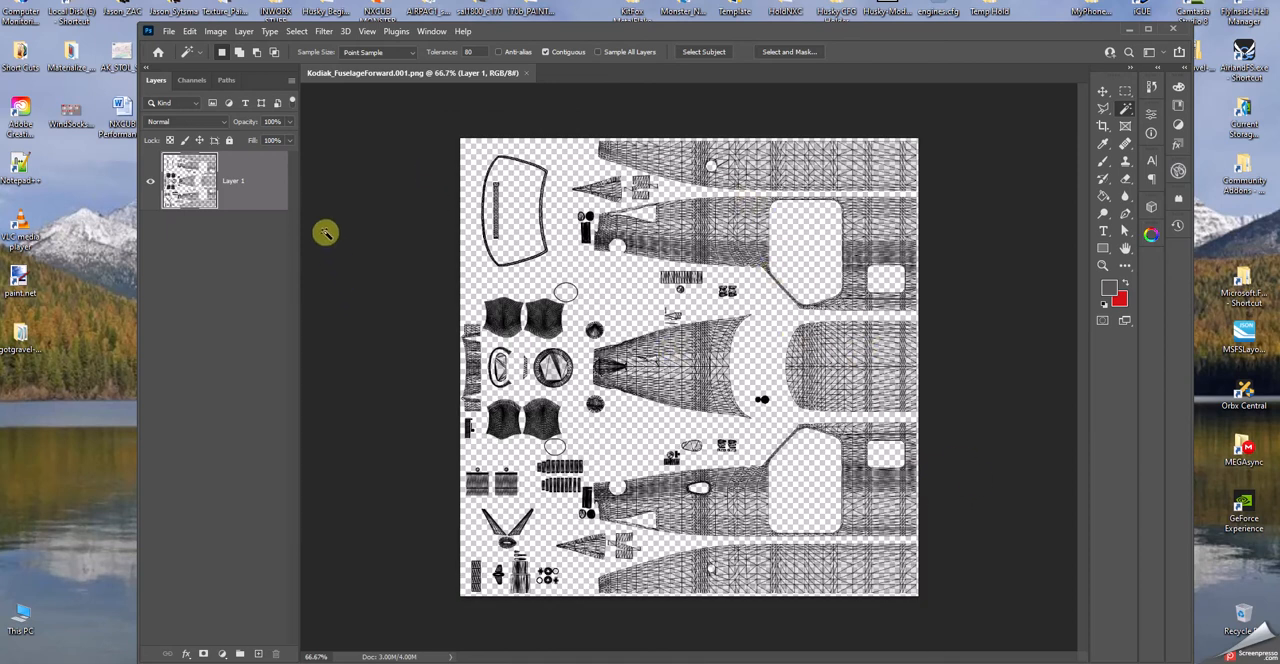
{"action": "left_click", "coordinate": [216, 32]}
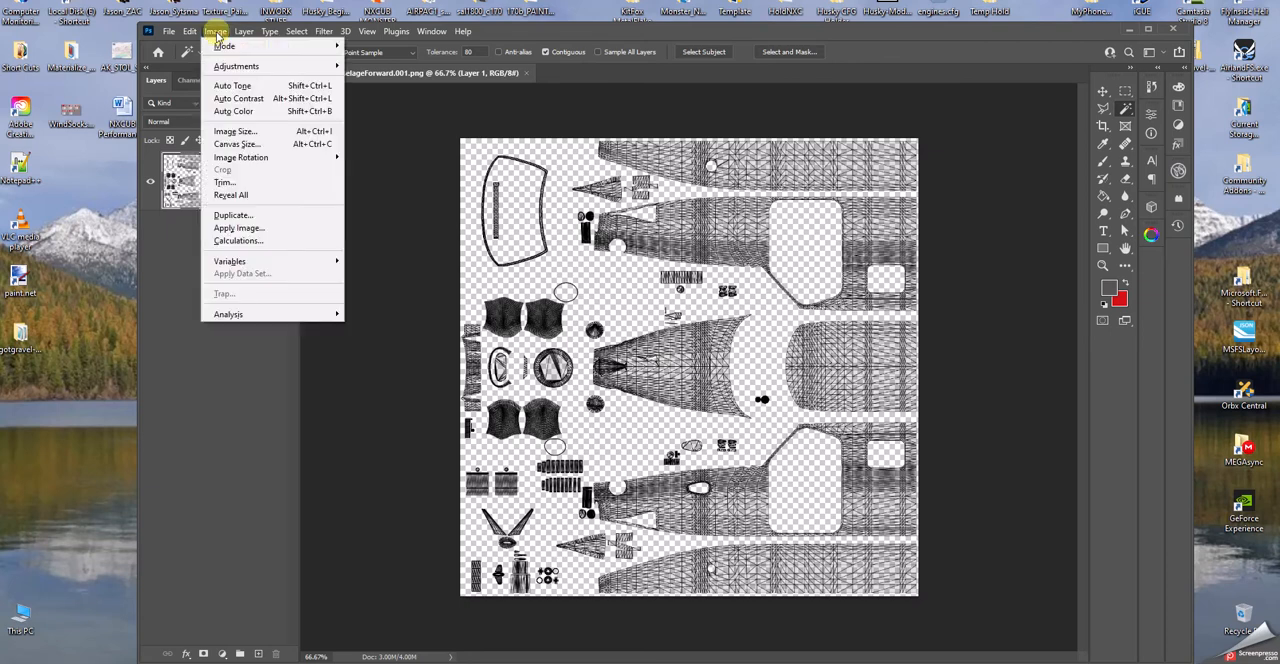
{"action": "left_click", "coordinate": [236, 133]}
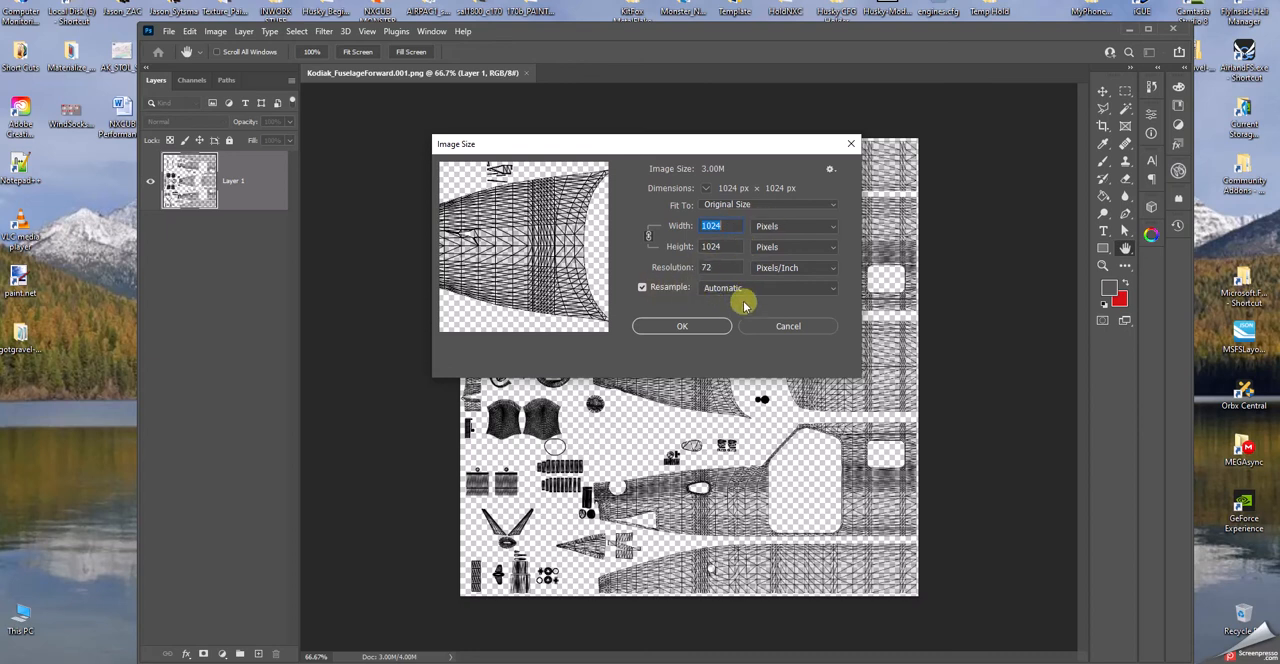
{"action": "left_click", "coordinate": [787, 327]}
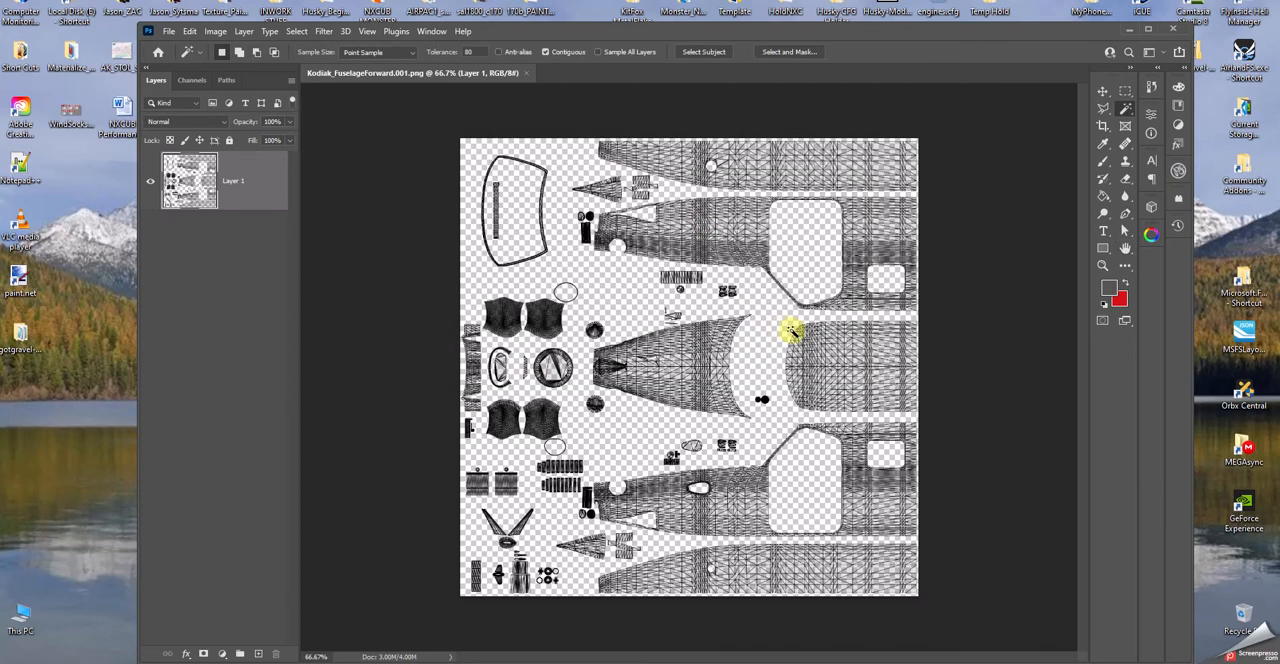
{"action": "scroll", "coordinate": [780, 180], "scroll_direction": "up", "scroll_amount": 4, "text": "alt"}
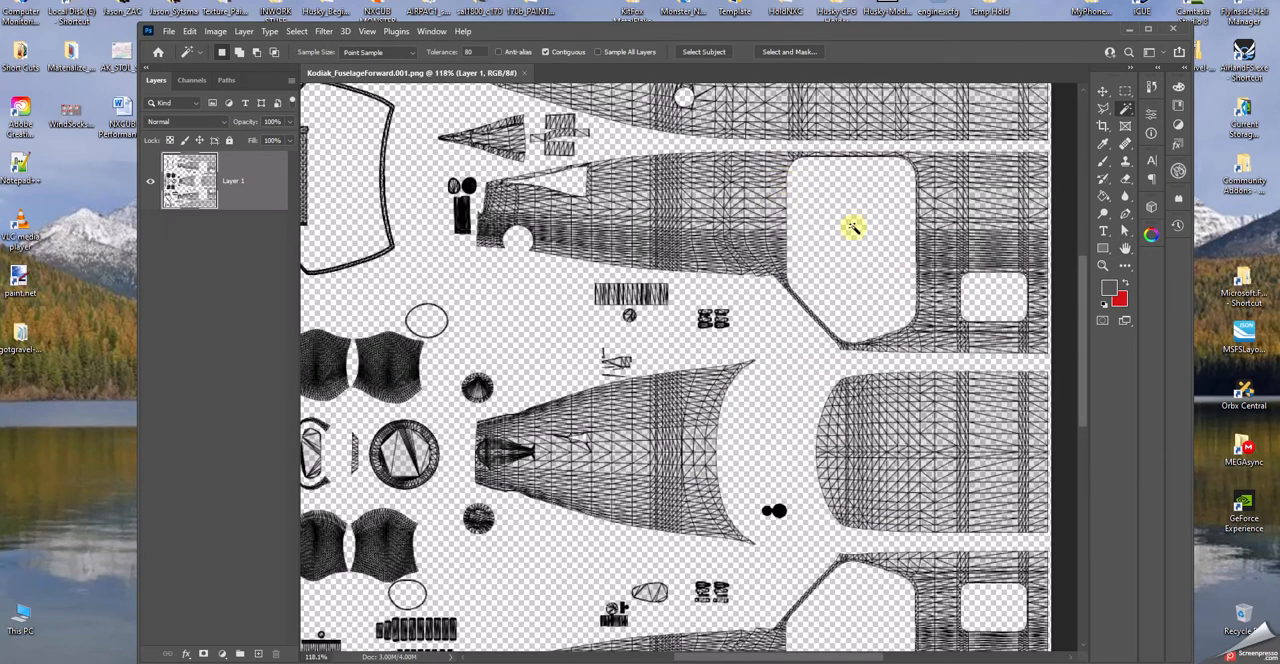
- Try selecting the uppermost fuselage panel with the Magic Wand at a tolerance of 20, and clear that selection
{"action": "scroll", "coordinate": [1080, 314], "scroll_direction": "up", "scroll_amount": 3}
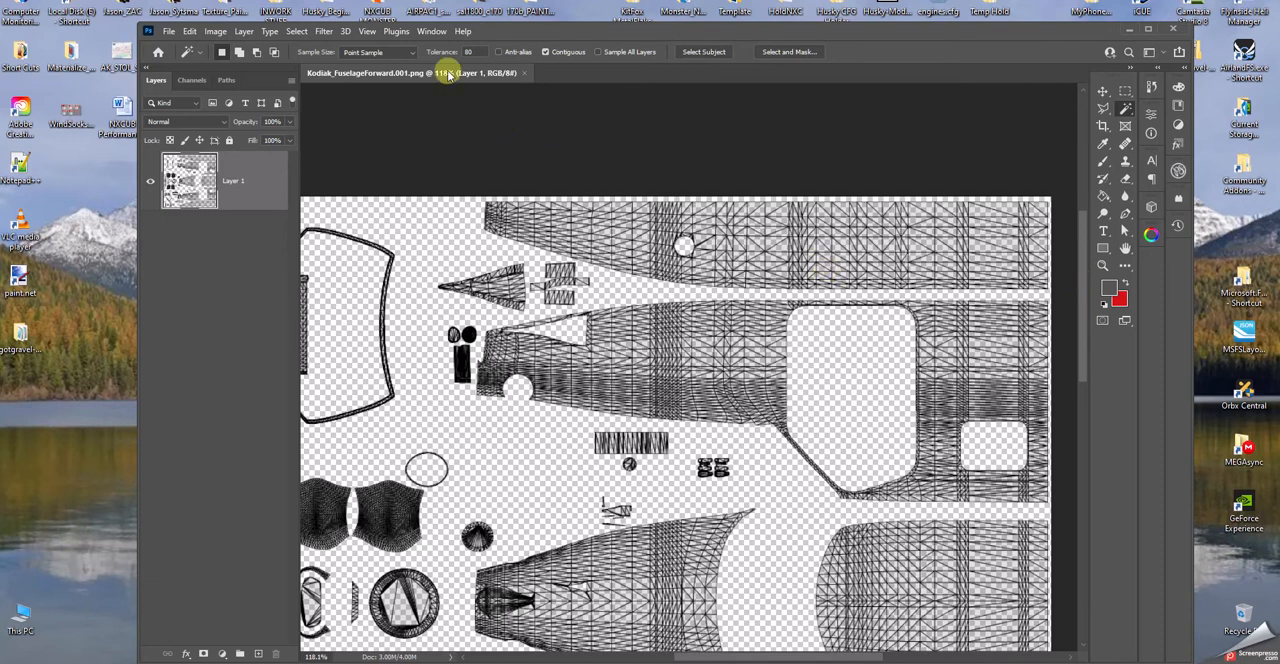
{"action": "left_click_drag", "start_coordinate": [473, 52], "coordinate": [458, 56]}
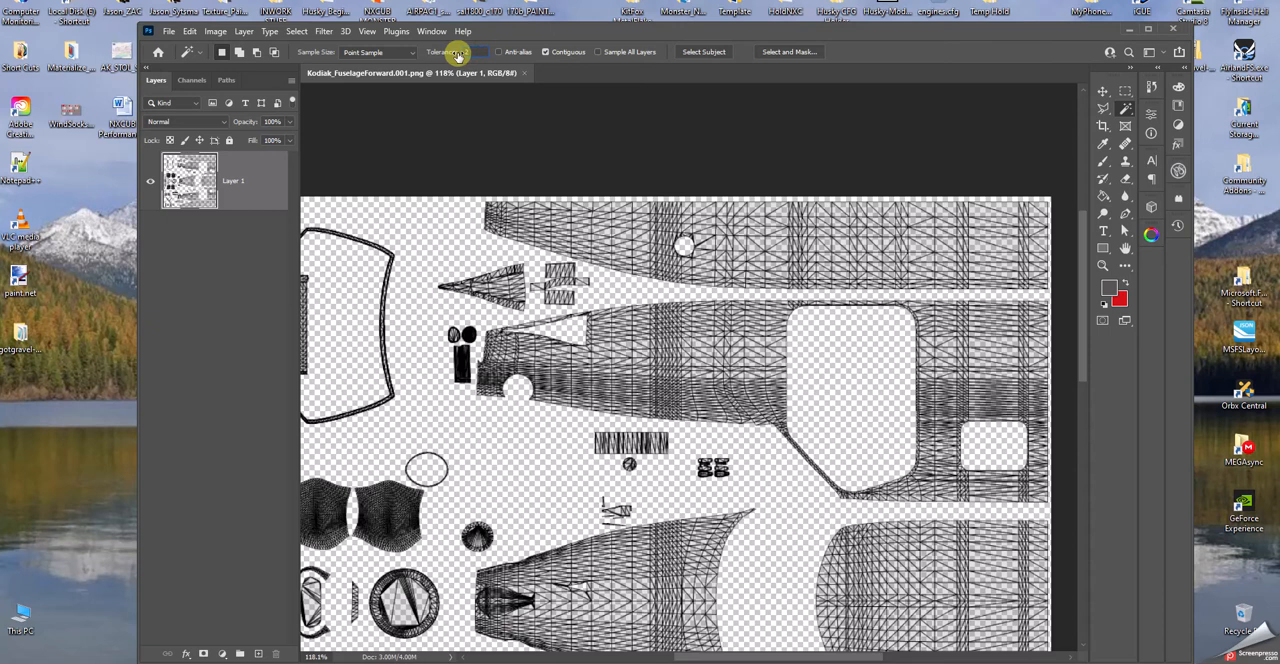
{"action": "left_click", "coordinate": [702, 214]}
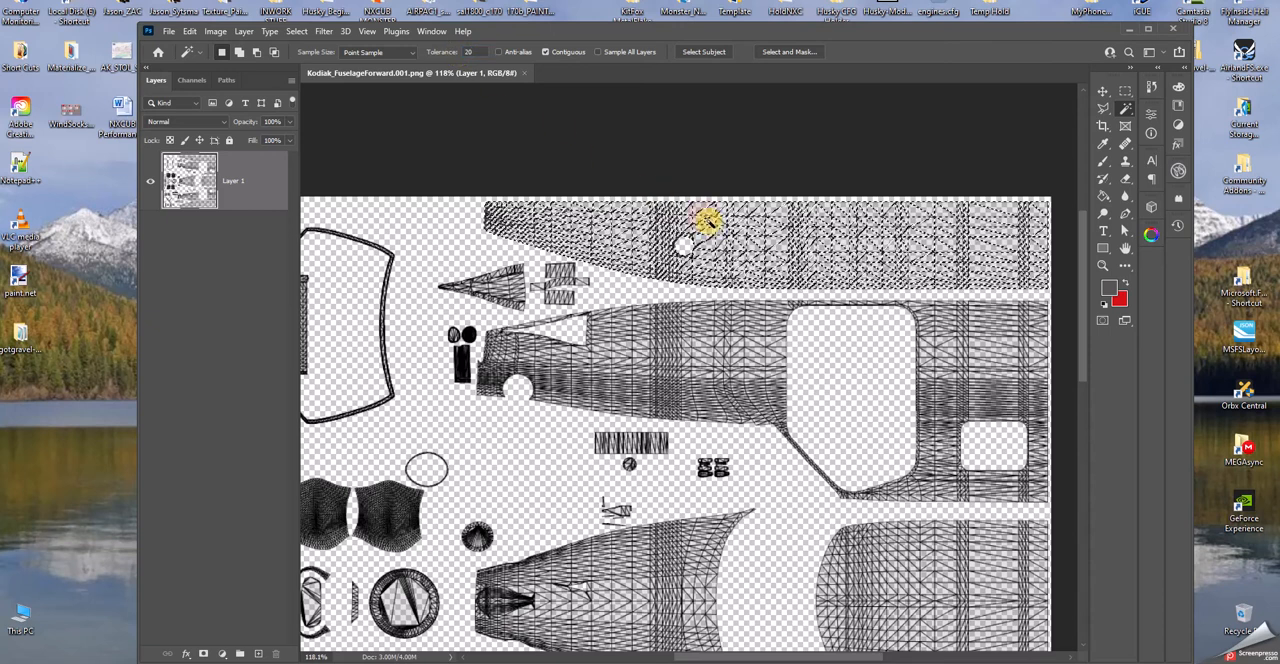
{"action": "left_click", "coordinate": [882, 243]}
- Set the Magic Wand tolerance to 80 and select the whole uppermost fuselage panel
{"action": "left_click_drag", "start_coordinate": [479, 51], "coordinate": [457, 50]}
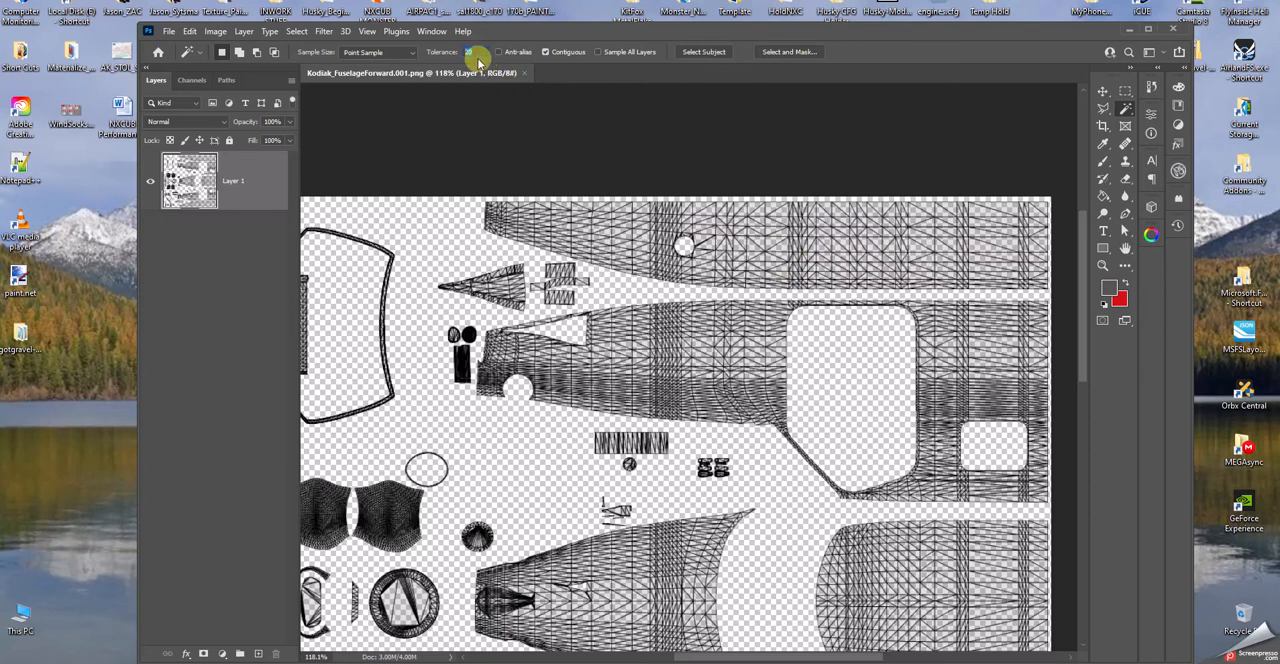
{"action": "type", "text": "80"}
{"action": "left_click", "coordinate": [738, 243]}
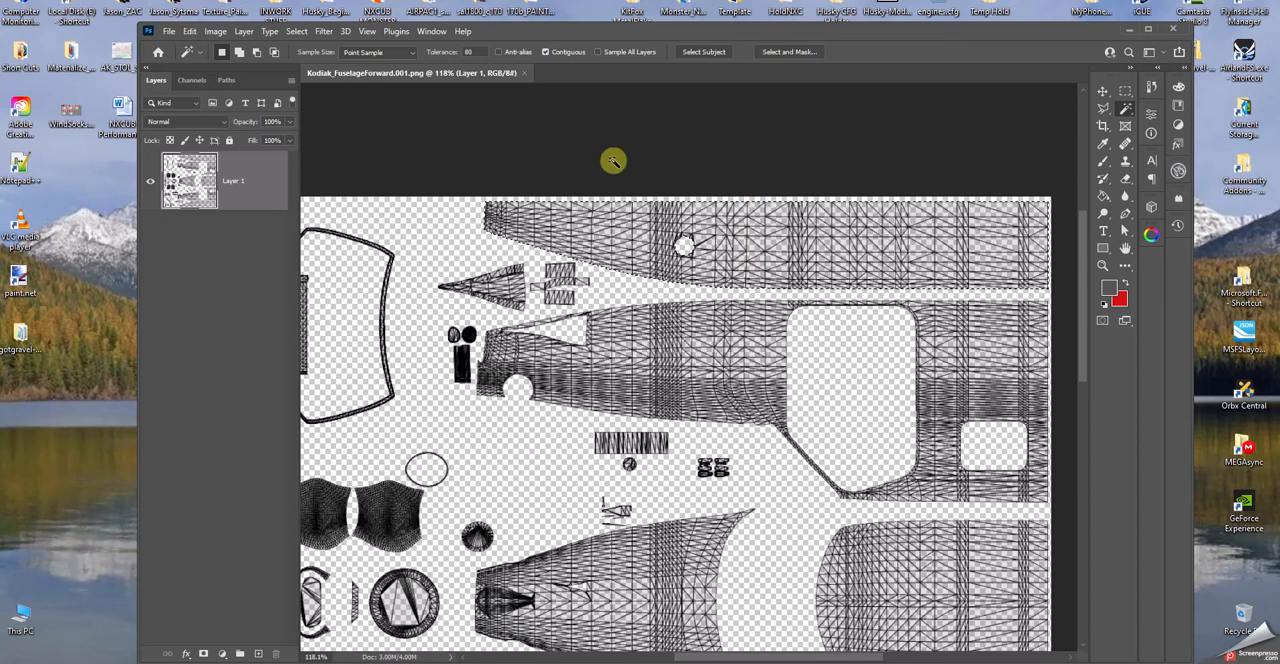
- Move the Photoshop window aside and open the Kodiac folder under Community Addons, Aircraft_Liveries in File Explorer
{"action": "left_click_drag", "start_coordinate": [914, 32], "coordinate": [668, 2]}
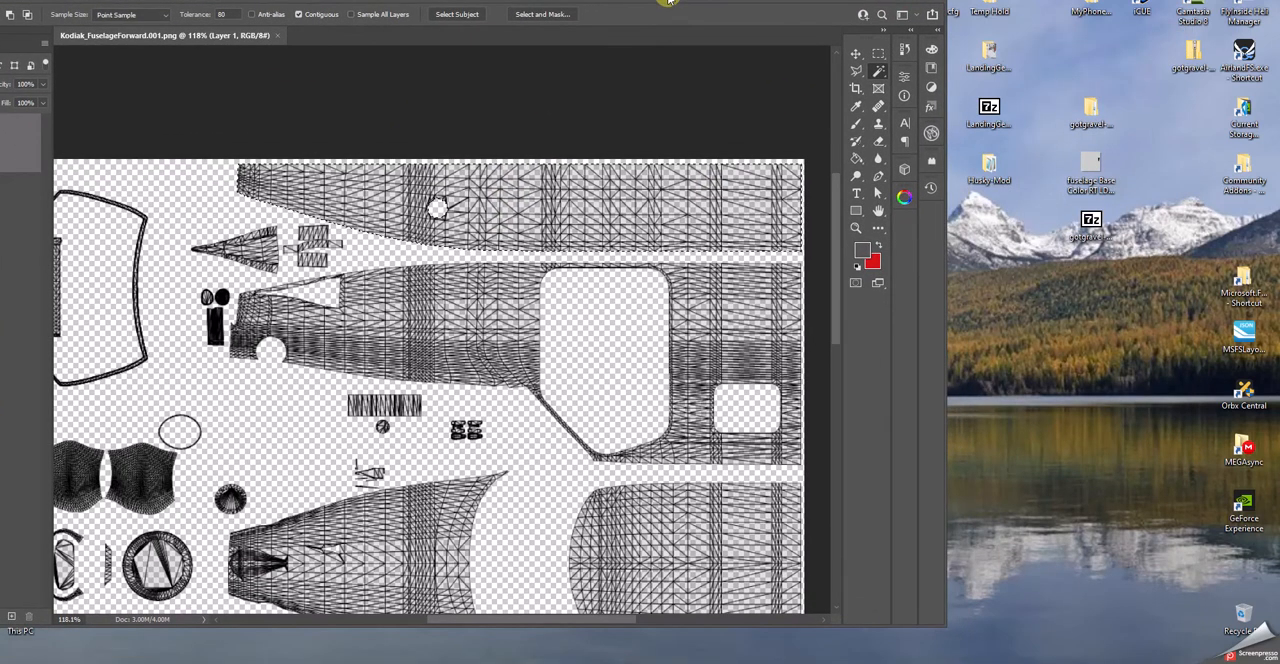
{"action": "left_click", "coordinate": [1245, 186]}
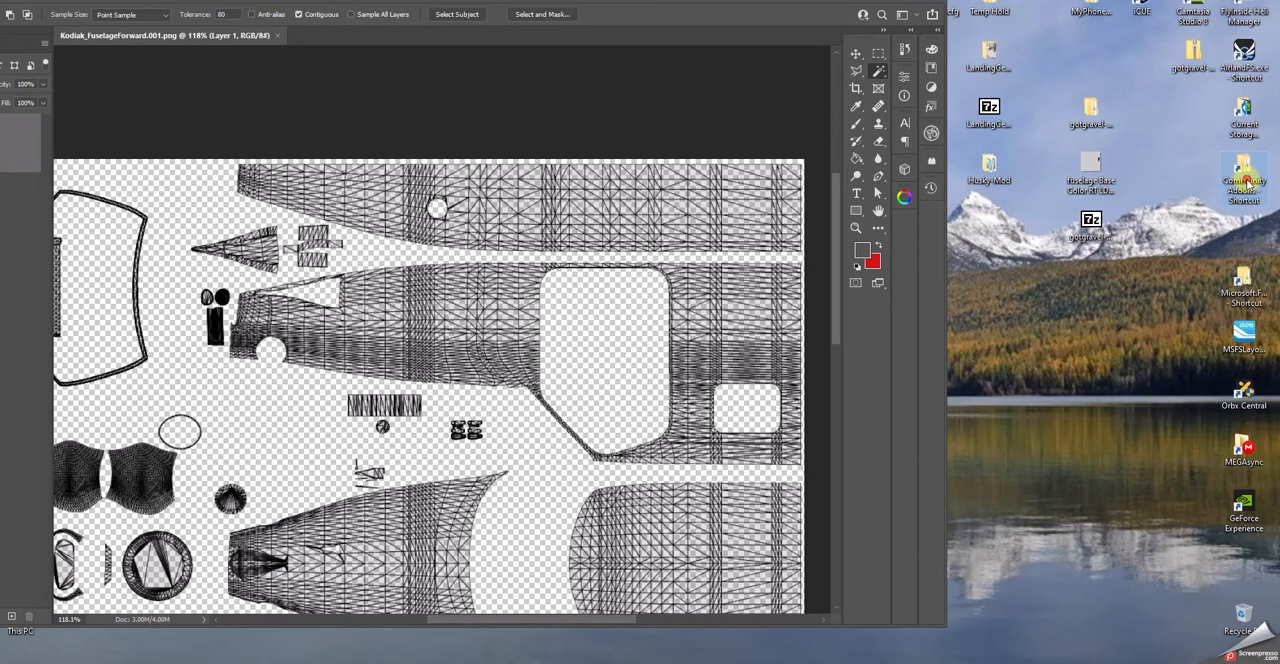
{"action": "double_click", "coordinate": [1242, 172]}
{"action": "double_click", "coordinate": [905, 199]}
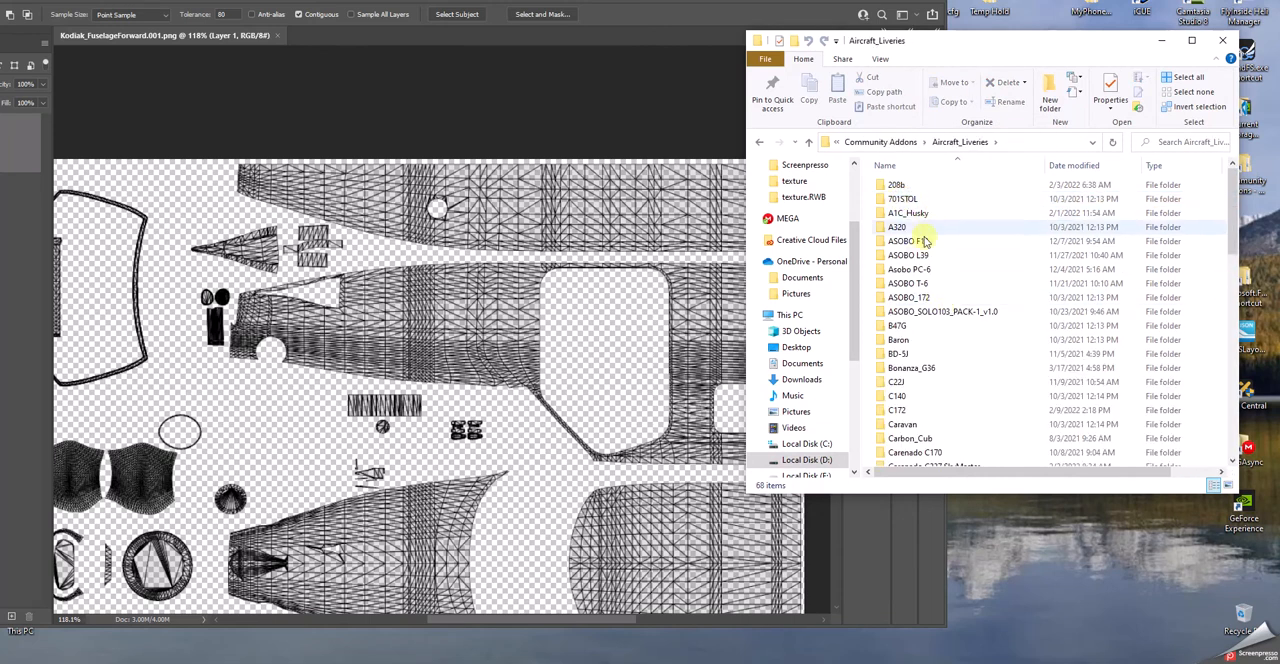
{"action": "scroll", "coordinate": [932, 408], "scroll_direction": "down", "scroll_amount": 10}
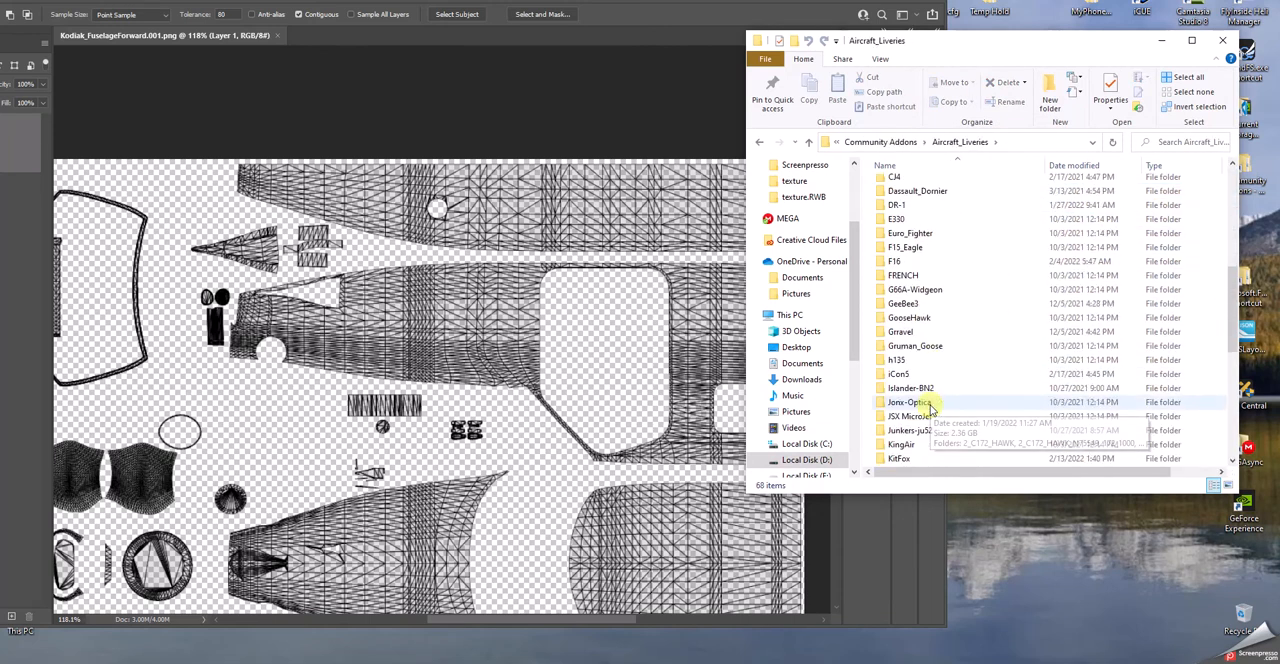
{"action": "double_click", "coordinate": [903, 376]}
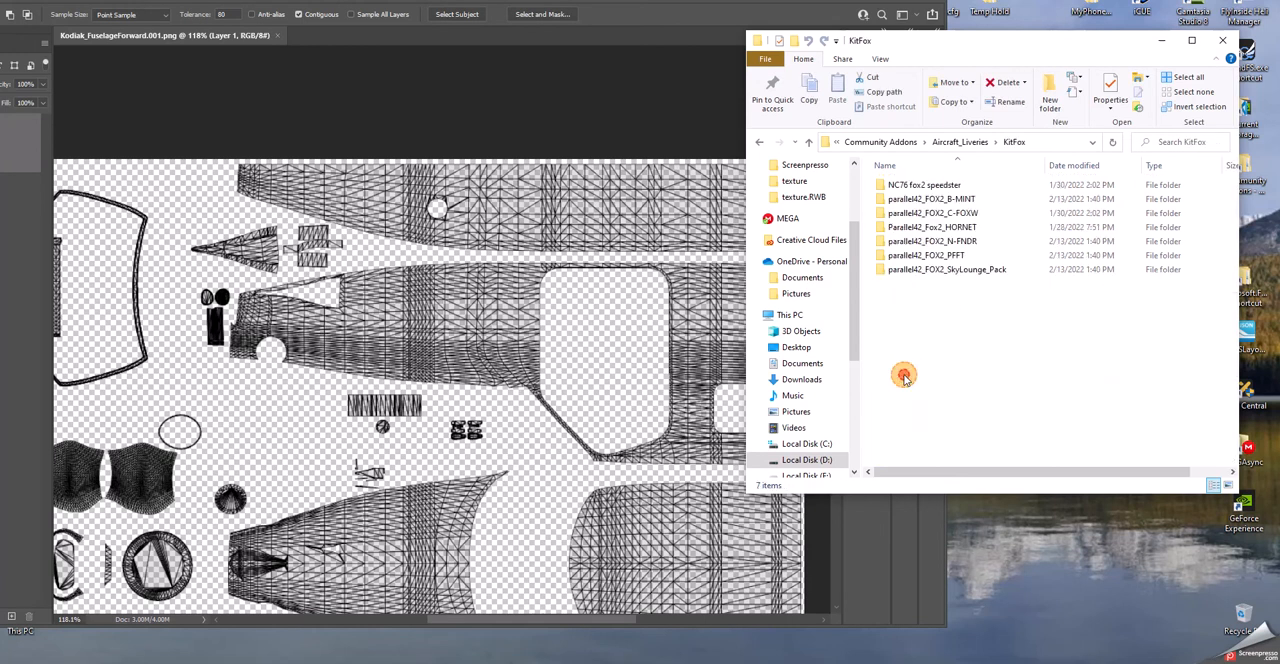
{"action": "left_click", "coordinate": [811, 142]}
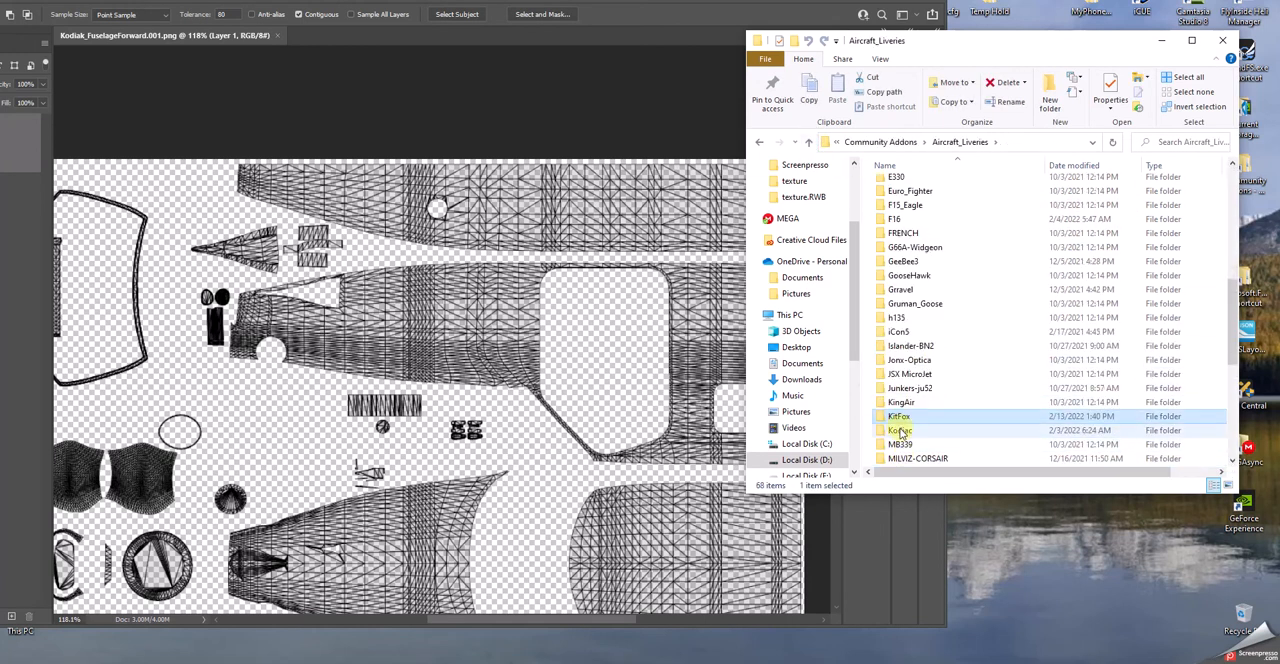
{"action": "double_click", "coordinate": [900, 430]}
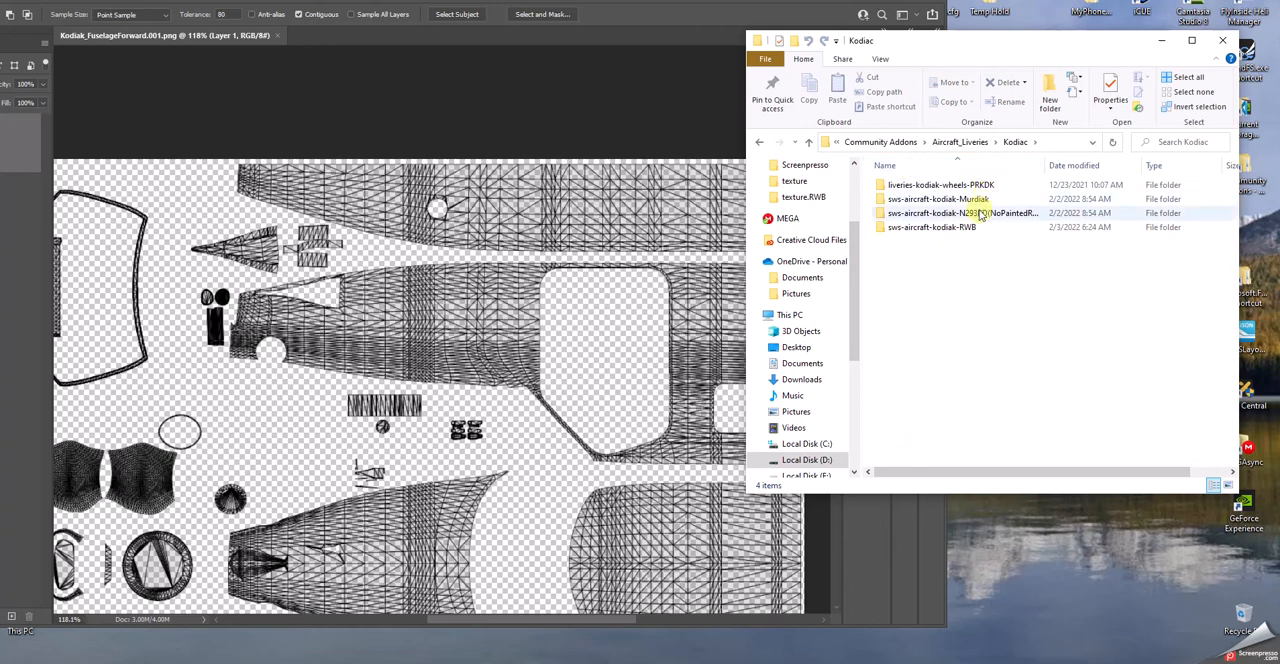
- Open the texture.RWB folder of SWS_Kodiak_gear_RWB inside the sws-aircraft-kodiak-RWB livery's SimObjects\Airplanes folder
{"action": "left_click", "coordinate": [924, 228]}
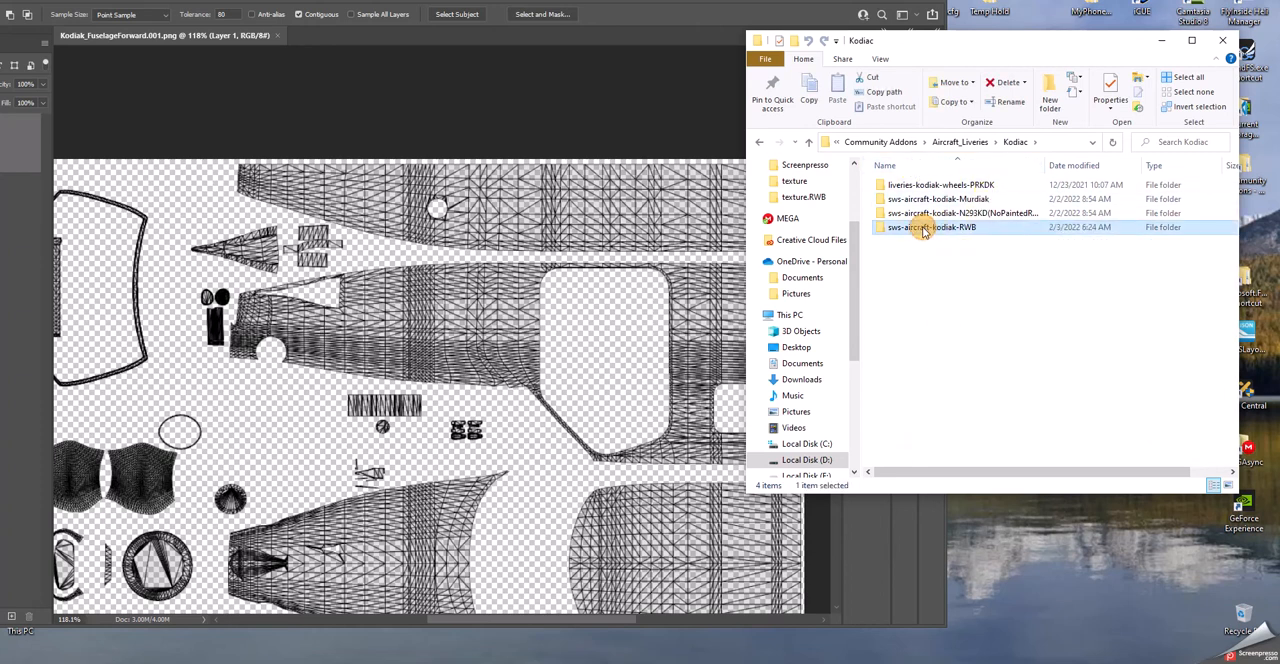
{"action": "double_click", "coordinate": [924, 228]}
{"action": "left_click", "coordinate": [912, 187]}
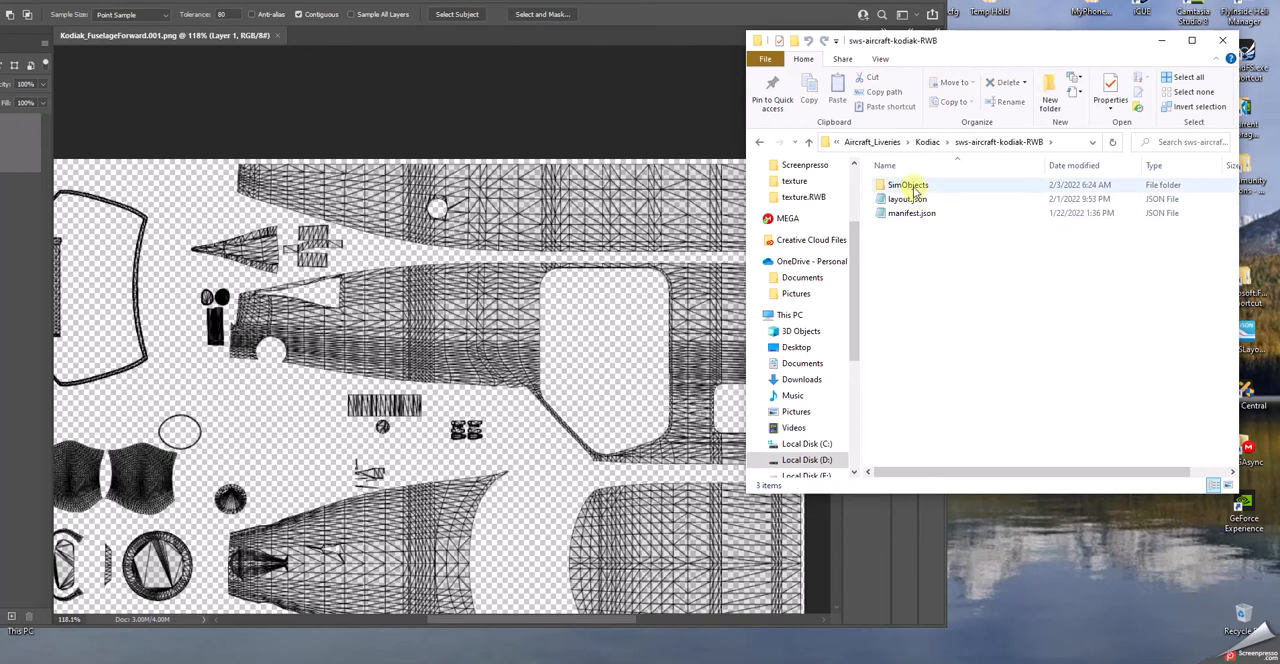
{"action": "double_click", "coordinate": [912, 187]}
{"action": "double_click", "coordinate": [912, 187]}
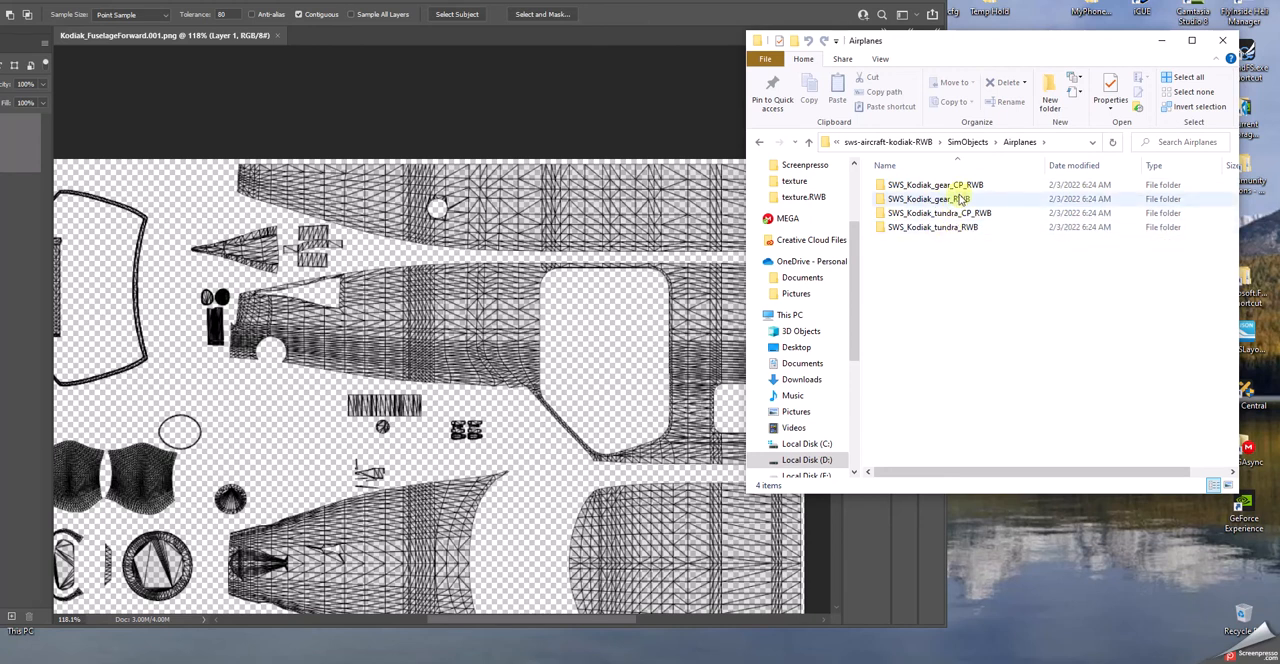
{"action": "double_click", "coordinate": [933, 200]}
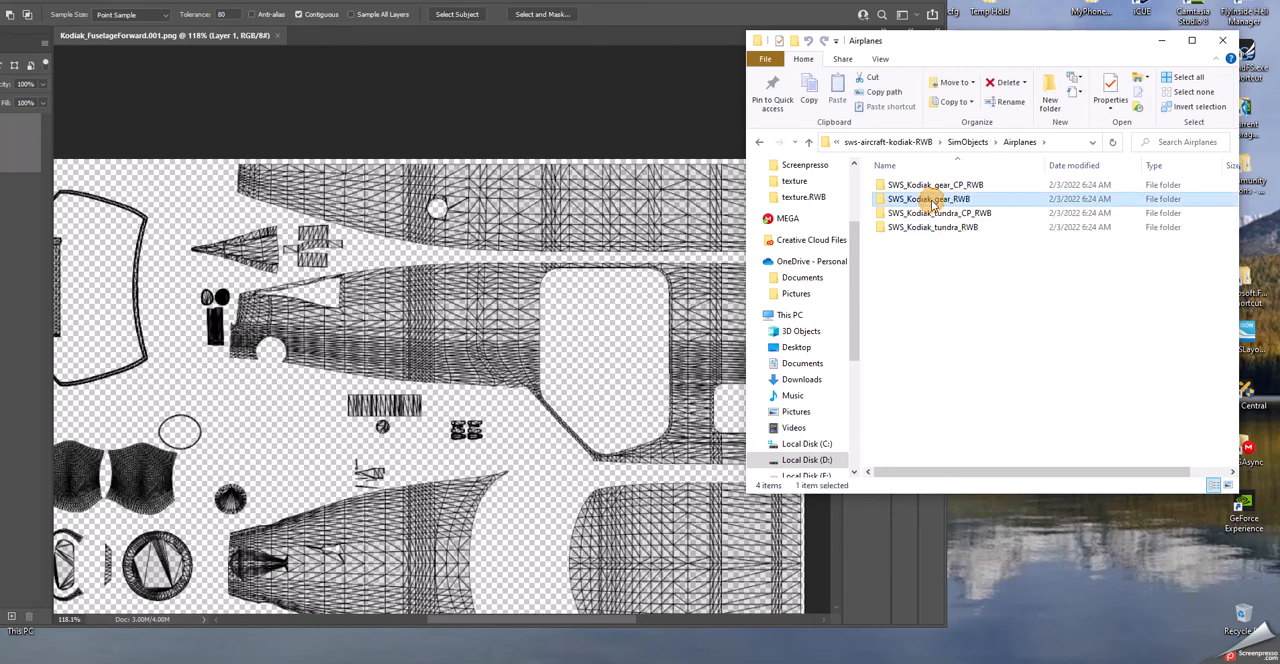
{"action": "left_click", "coordinate": [928, 201]}
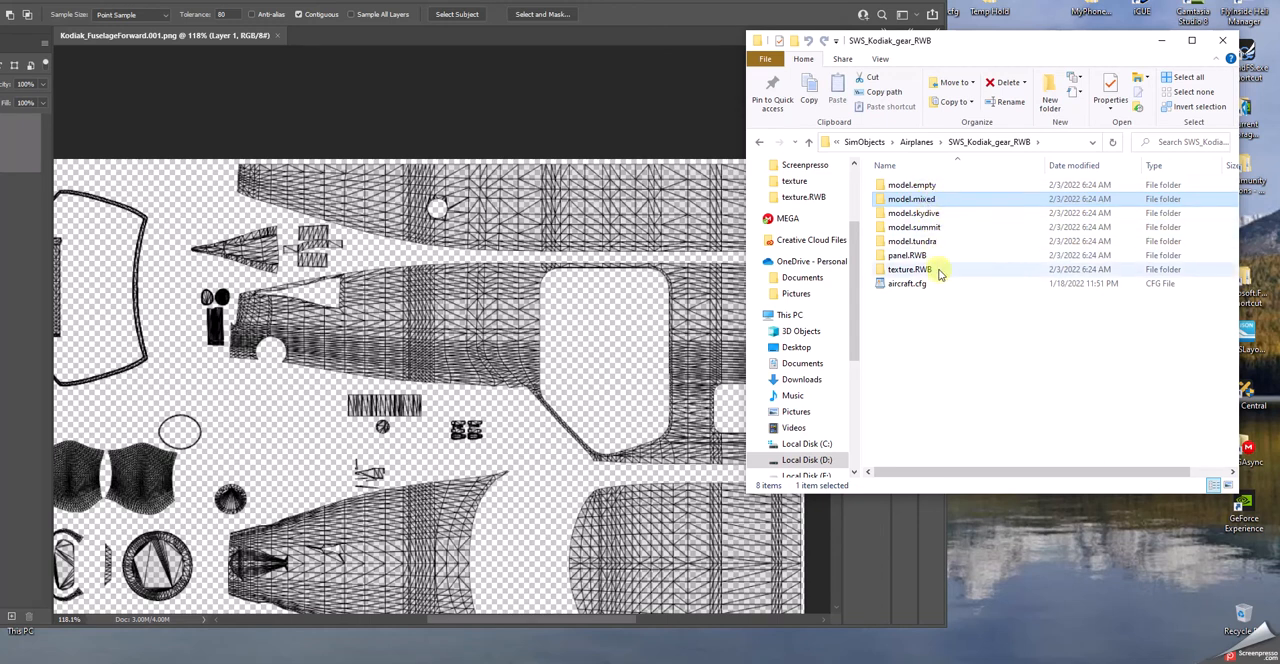
{"action": "double_click", "coordinate": [906, 269]}
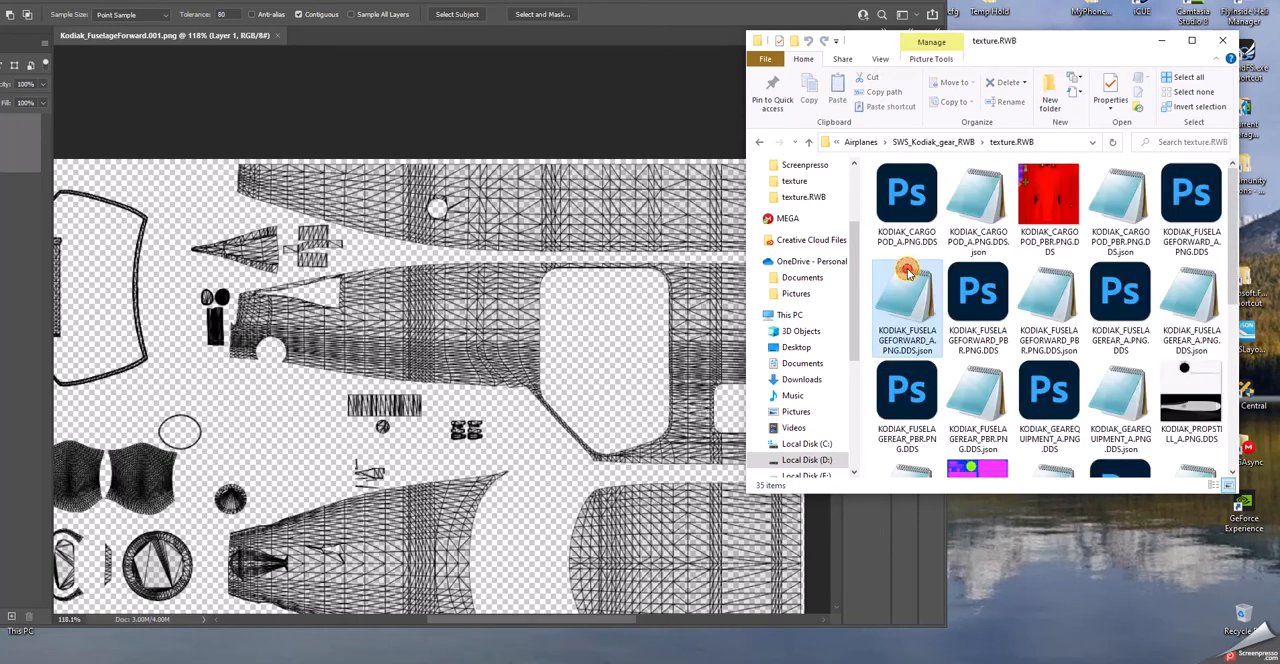
{"action": "left_click", "coordinate": [906, 272]}
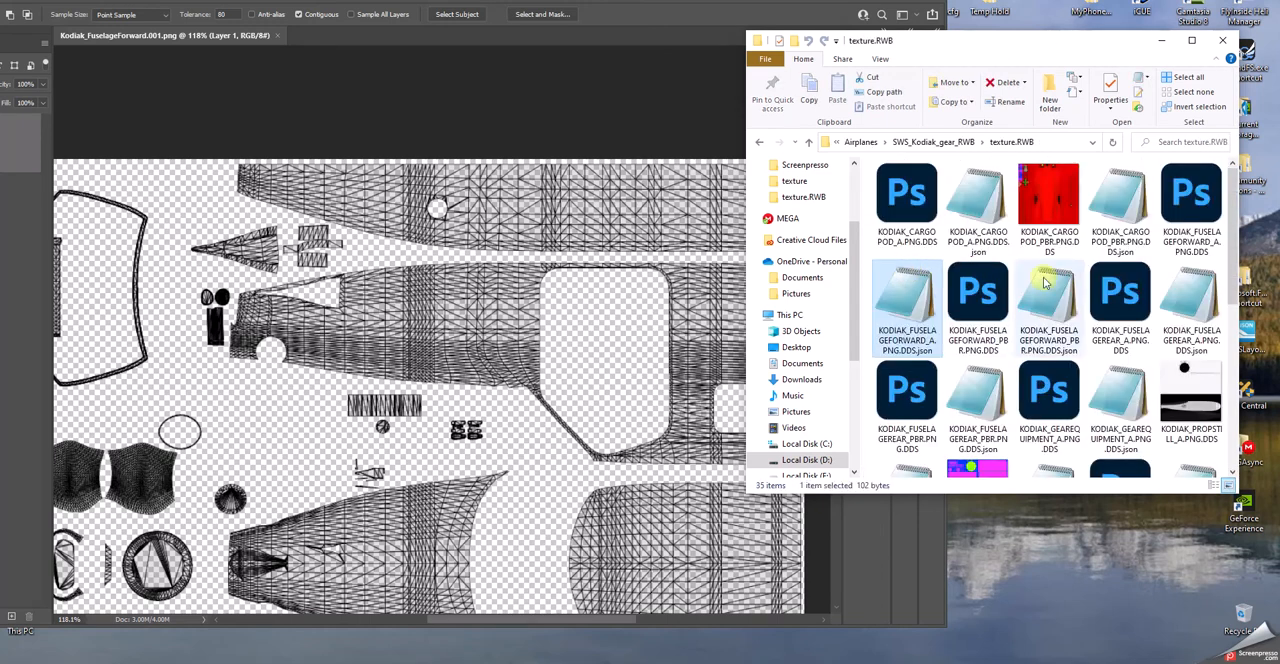
- Open KODIAK_FUSELAGEFORWARD_A.PNG.DDS in Photoshop without loading mip-maps into separate layers, and move the Photoshop window back into full view
{"action": "double_click", "coordinate": [1192, 200]}
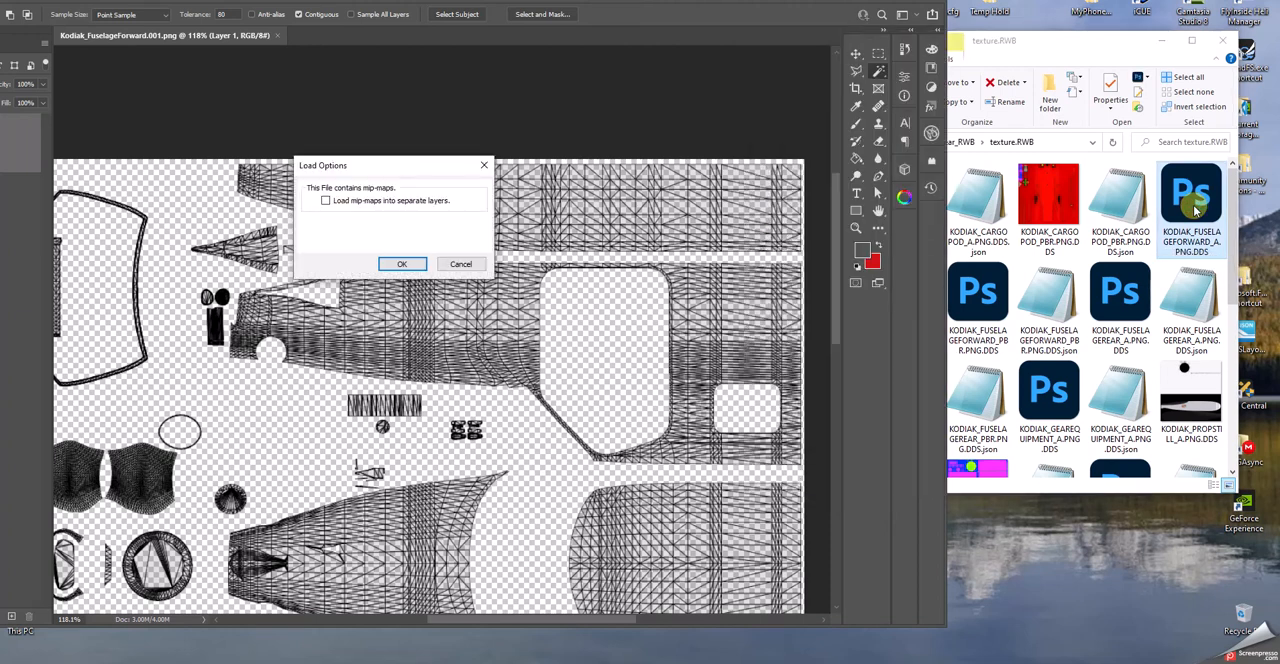
{"action": "left_click", "coordinate": [403, 264]}
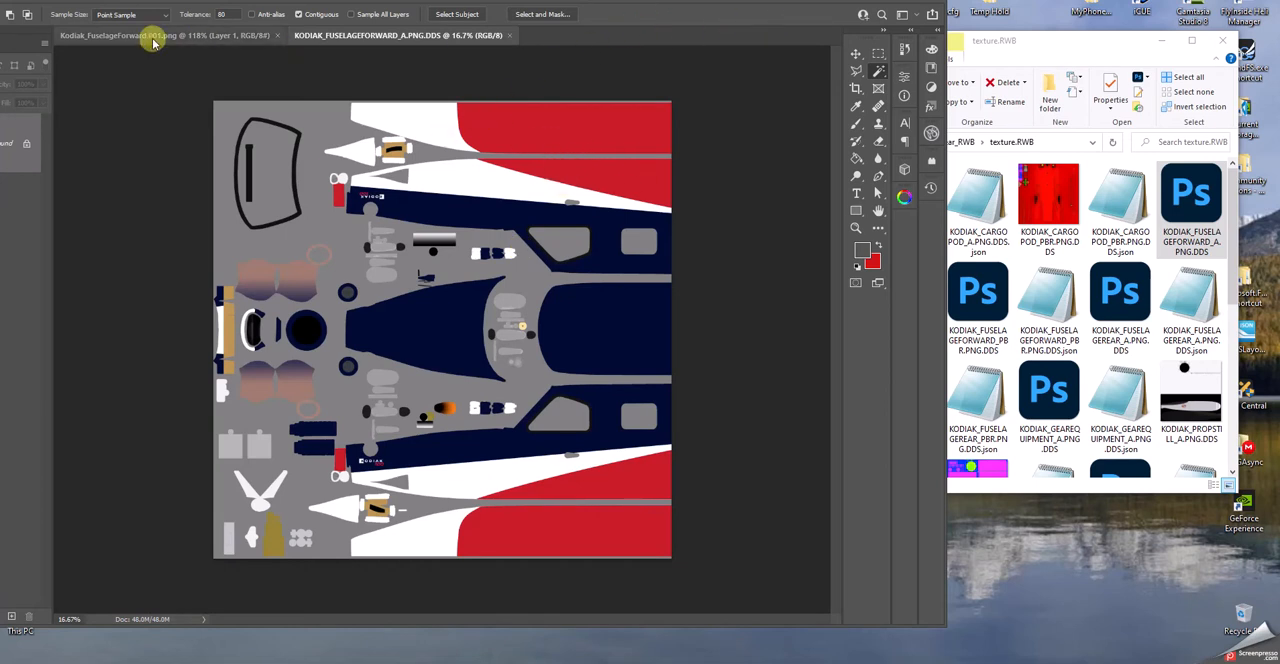
{"action": "left_click_drag", "start_coordinate": [268, 3], "coordinate": [522, 20]}
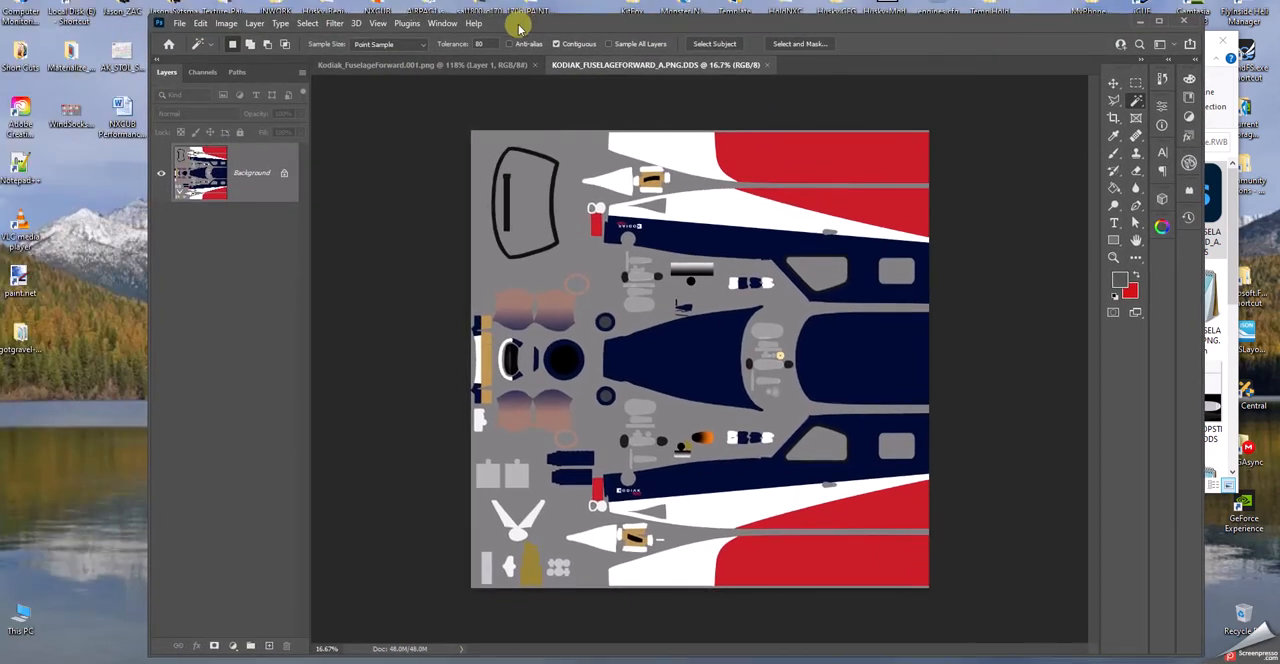
- Check the livery texture's image size without changing it
{"action": "left_click", "coordinate": [224, 23]}
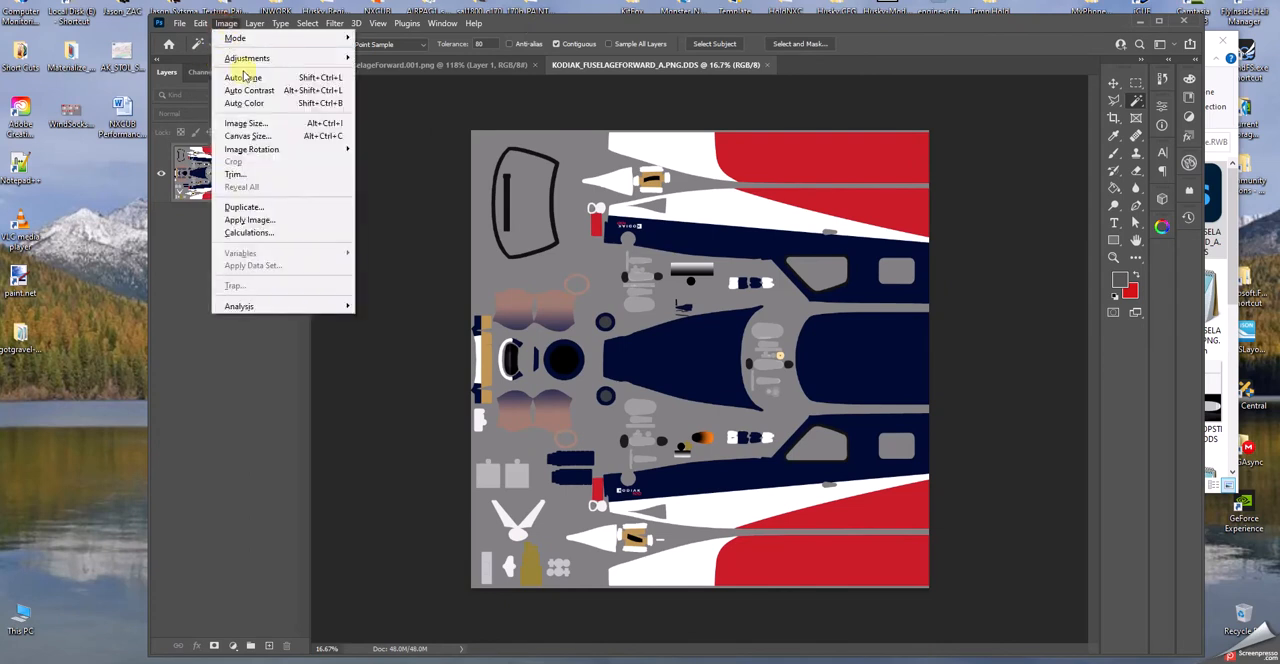
{"action": "left_click", "coordinate": [236, 123]}
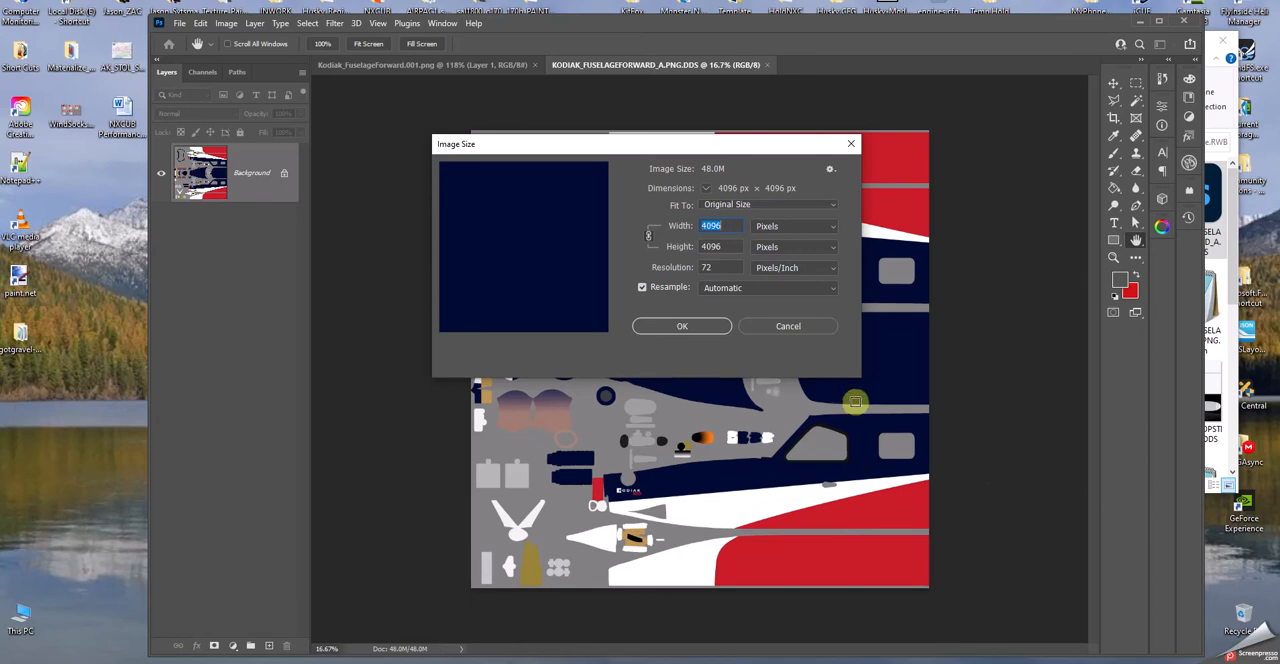
{"action": "left_click", "coordinate": [773, 325]}
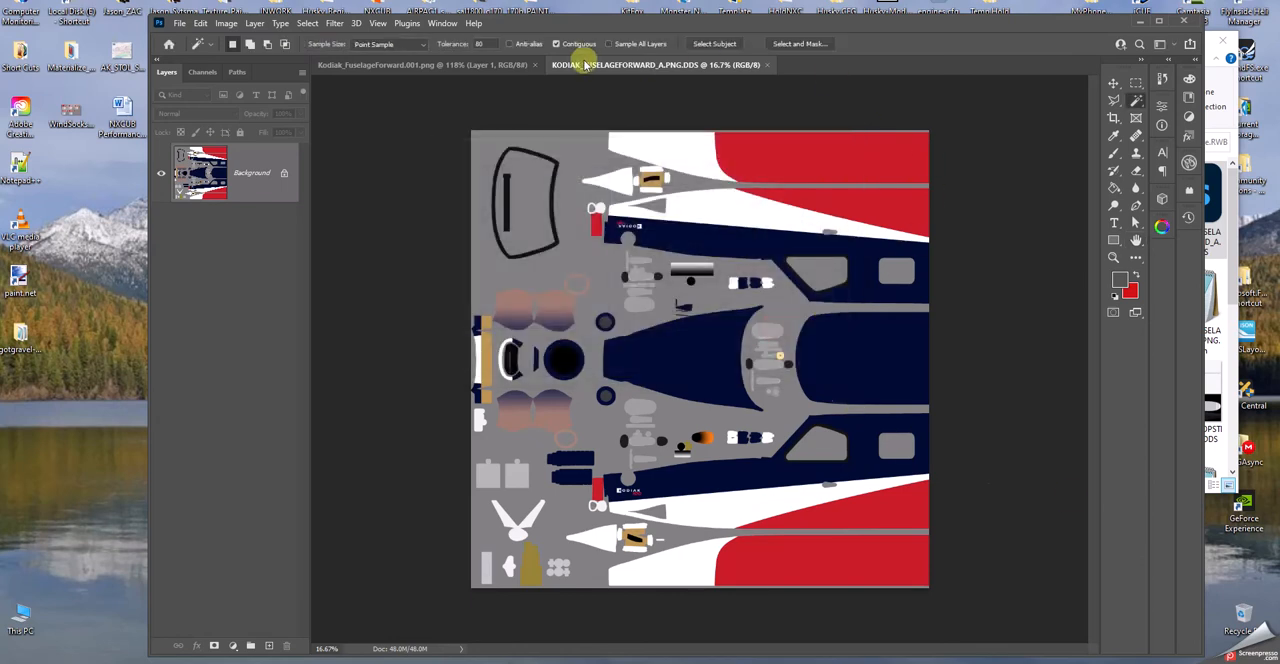
- Return to the Kodiak_FuselageForward.001.png document and deselect the selected fuselage panel
{"action": "left_click", "coordinate": [500, 64]}
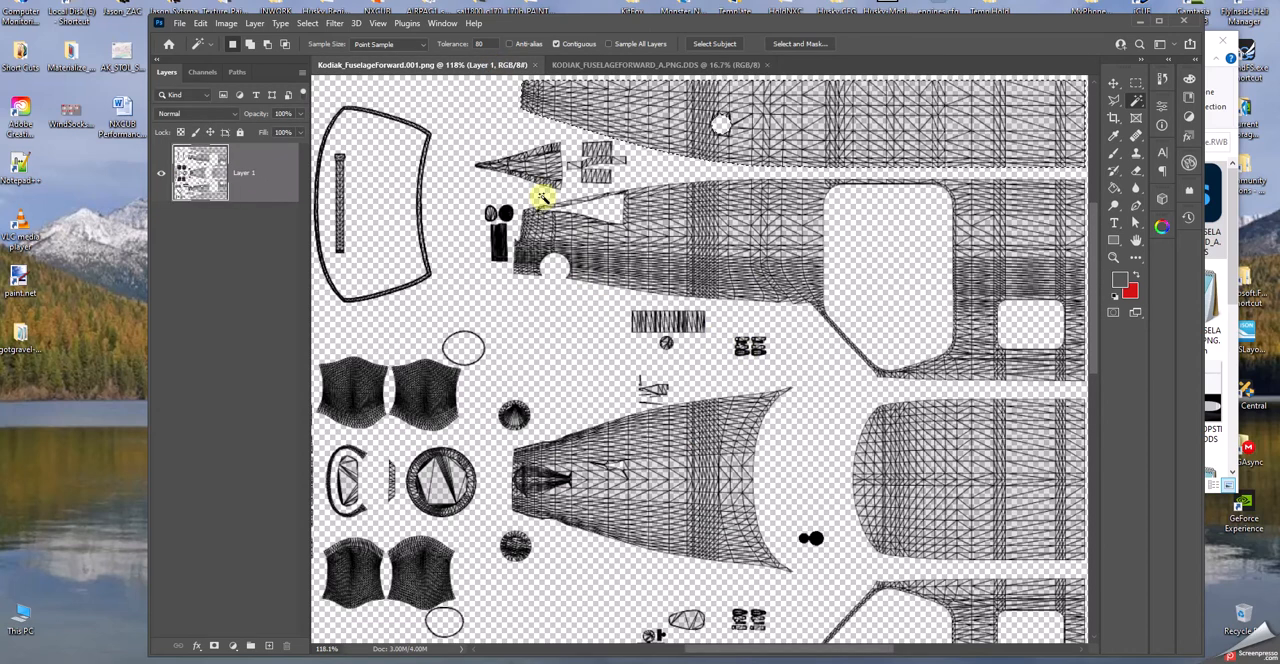
{"action": "right_click", "coordinate": [483, 133]}
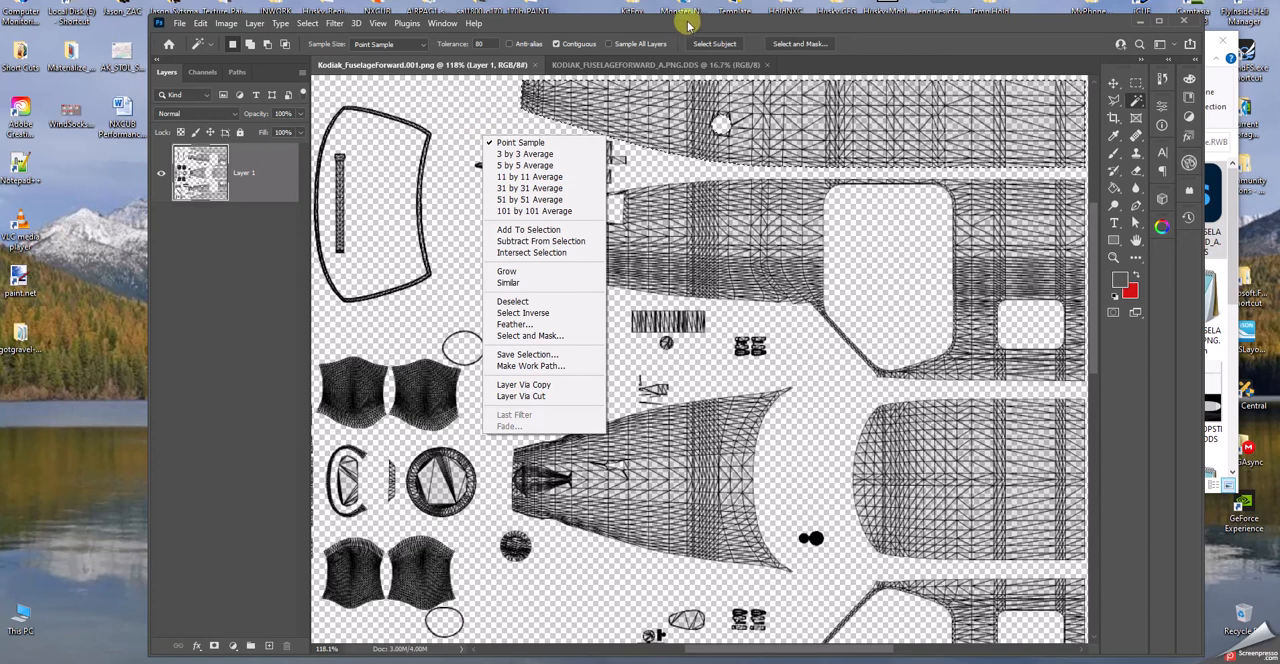
{"action": "left_click", "coordinate": [505, 22]}
{"action": "left_click", "coordinate": [307, 23]}
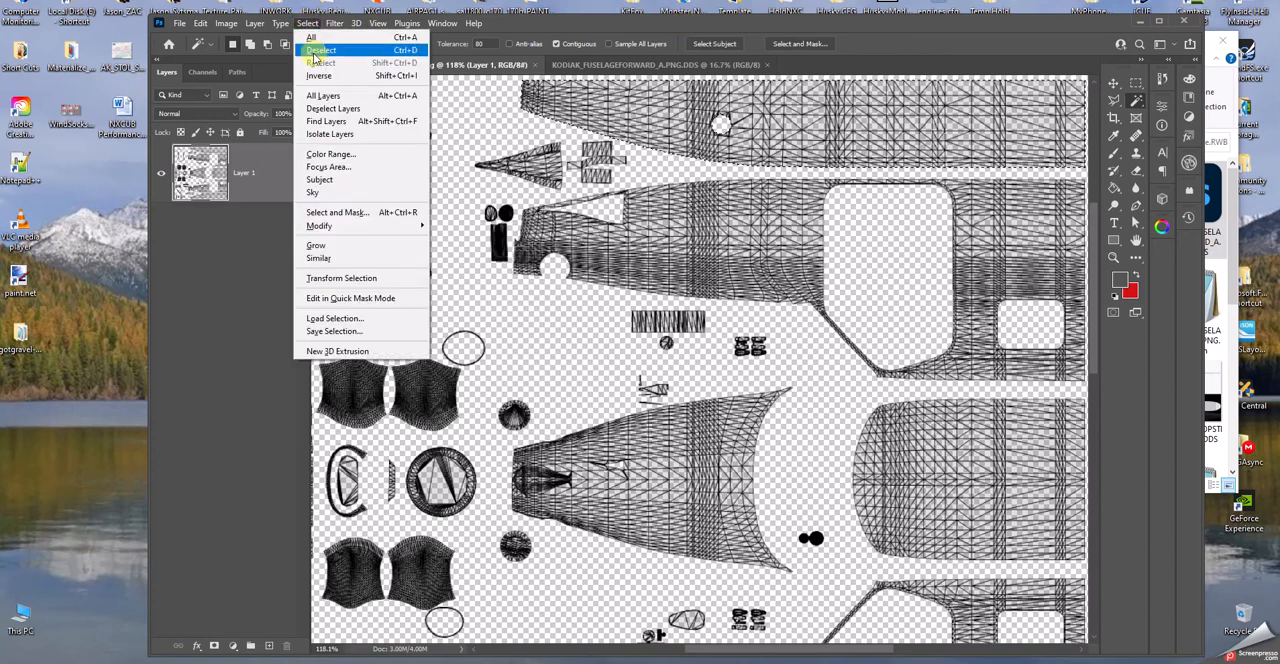
{"action": "left_click", "coordinate": [321, 50]}
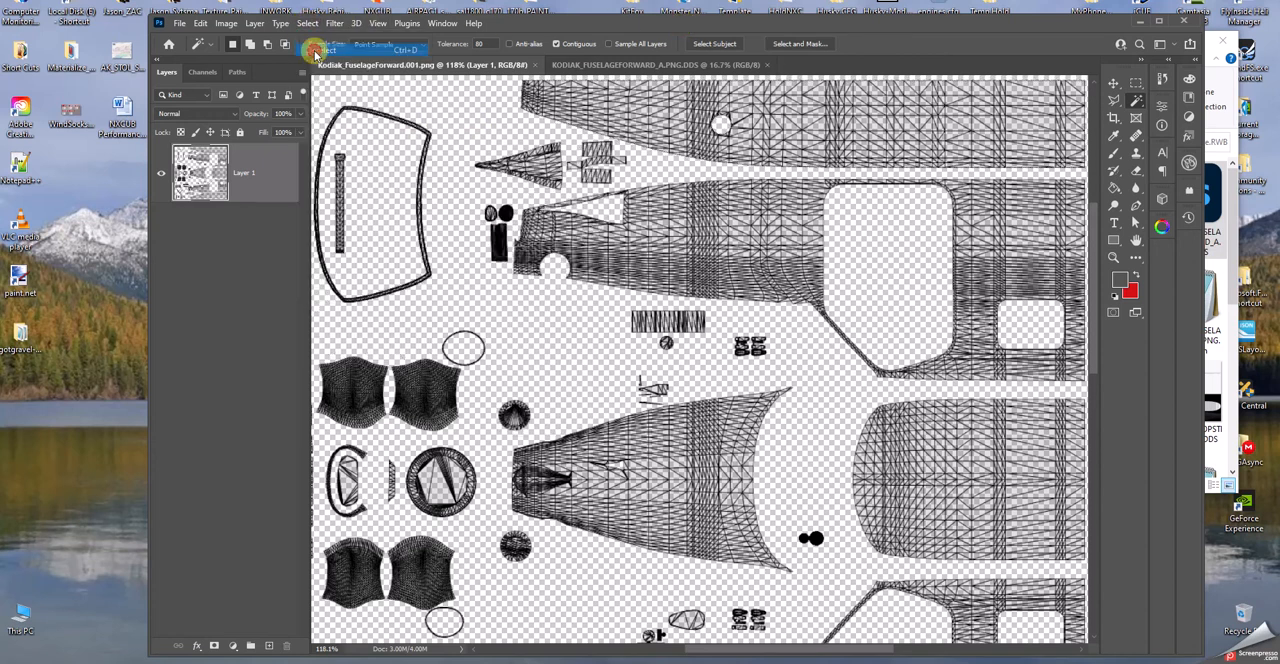
- Resize the UV layout image to 4096 x 4096 pixels, keeping automatic resampling
{"action": "left_click", "coordinate": [227, 24]}
{"action": "left_click", "coordinate": [241, 123]}
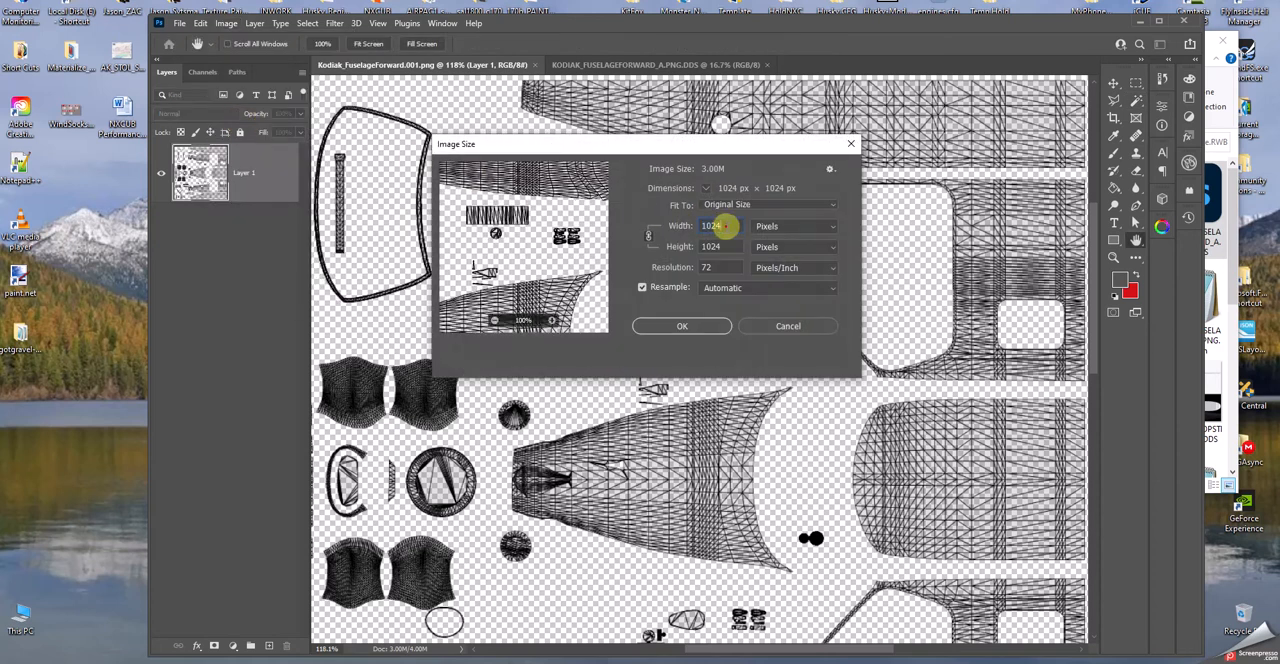
{"action": "type", "text": "409"}
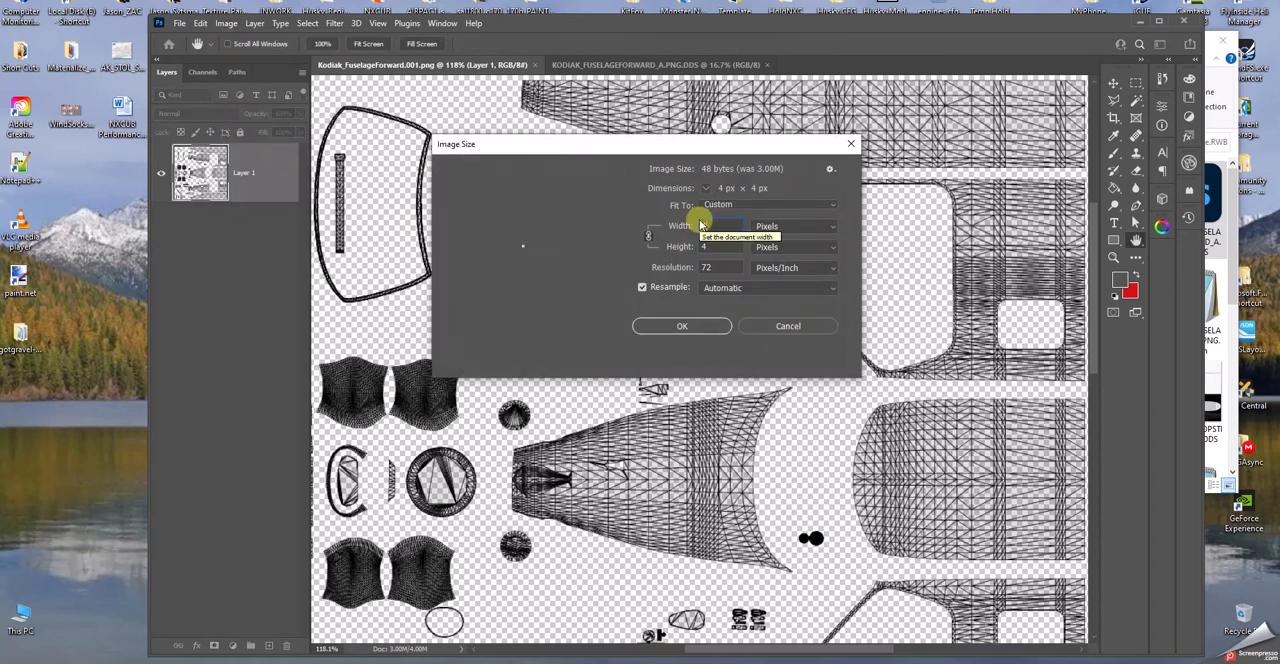
{"action": "type", "text": "6"}
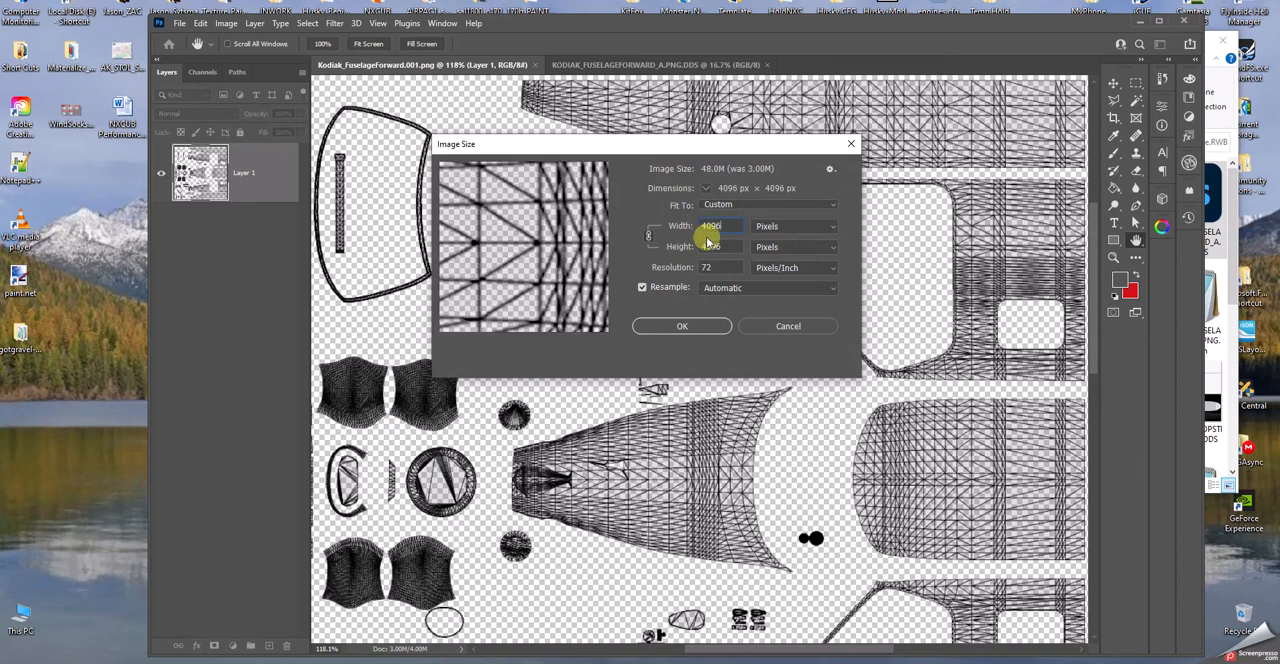
{"action": "left_click", "coordinate": [685, 328]}
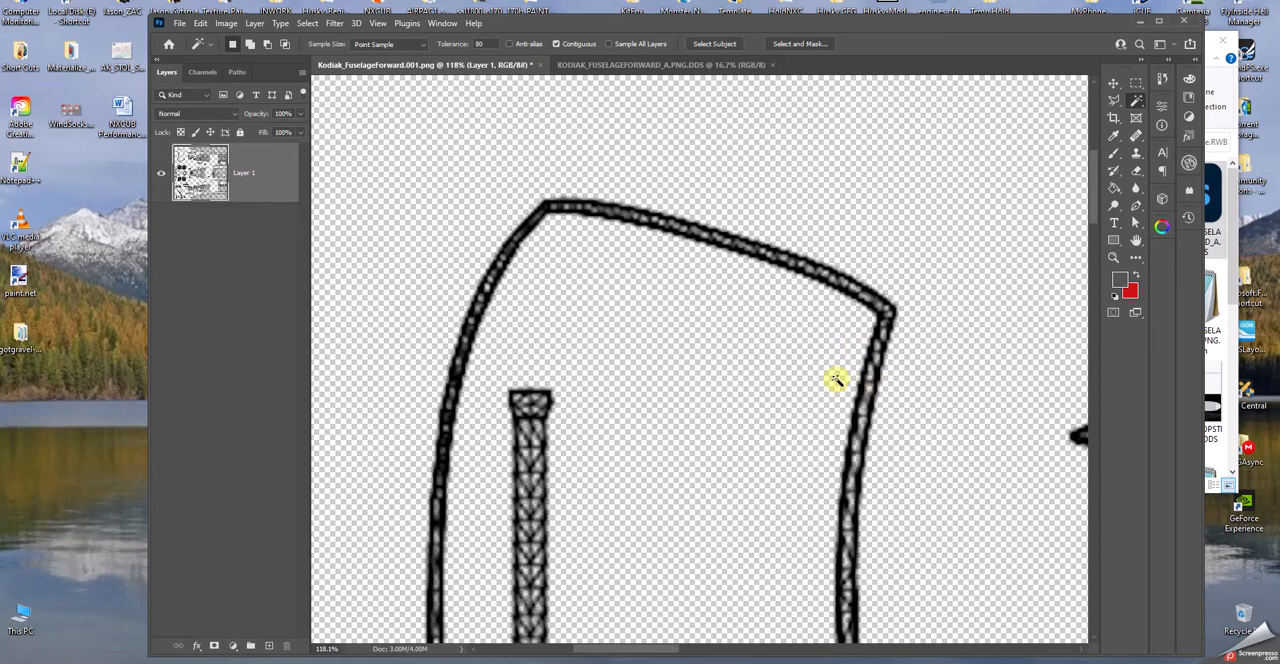
{"action": "scroll", "coordinate": [835, 380], "scroll_direction": "down", "scroll_amount": 6, "text": "alt"}
{"action": "scroll", "coordinate": [835, 380], "scroll_direction": "up", "scroll_amount": 1, "text": "alt"}
{"action": "left_click_drag", "start_coordinate": [762, 651], "coordinate": [872, 658]}
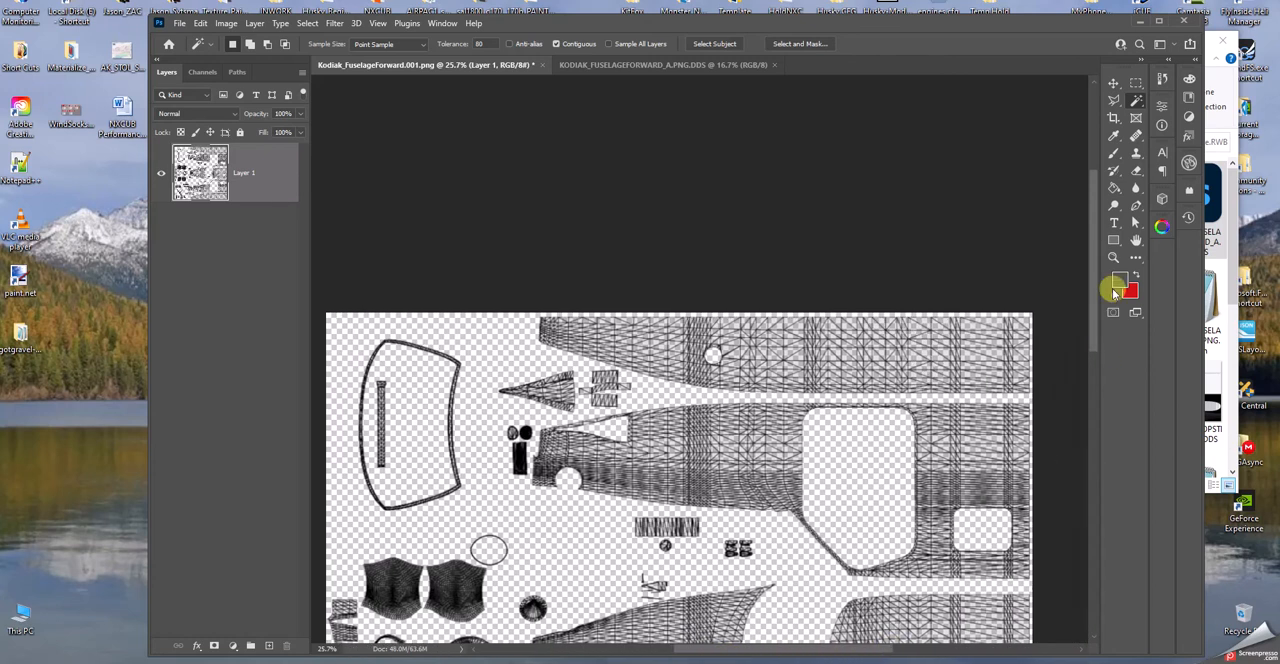
{"action": "left_click_drag", "start_coordinate": [1094, 237], "coordinate": [1094, 276]}
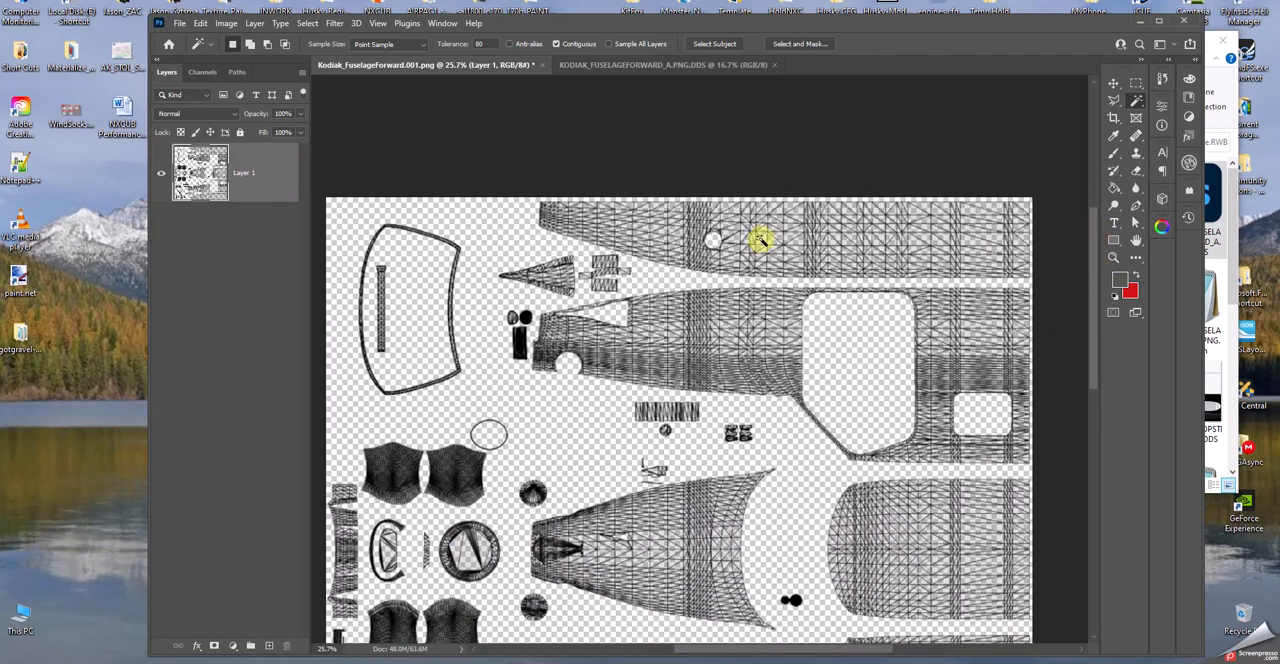
- Deselect Layer 1 and try the Magic Wand on the uppermost fuselage panel with no layer active
{"action": "right_click", "coordinate": [761, 240]}
{"action": "left_click", "coordinate": [840, 232]}
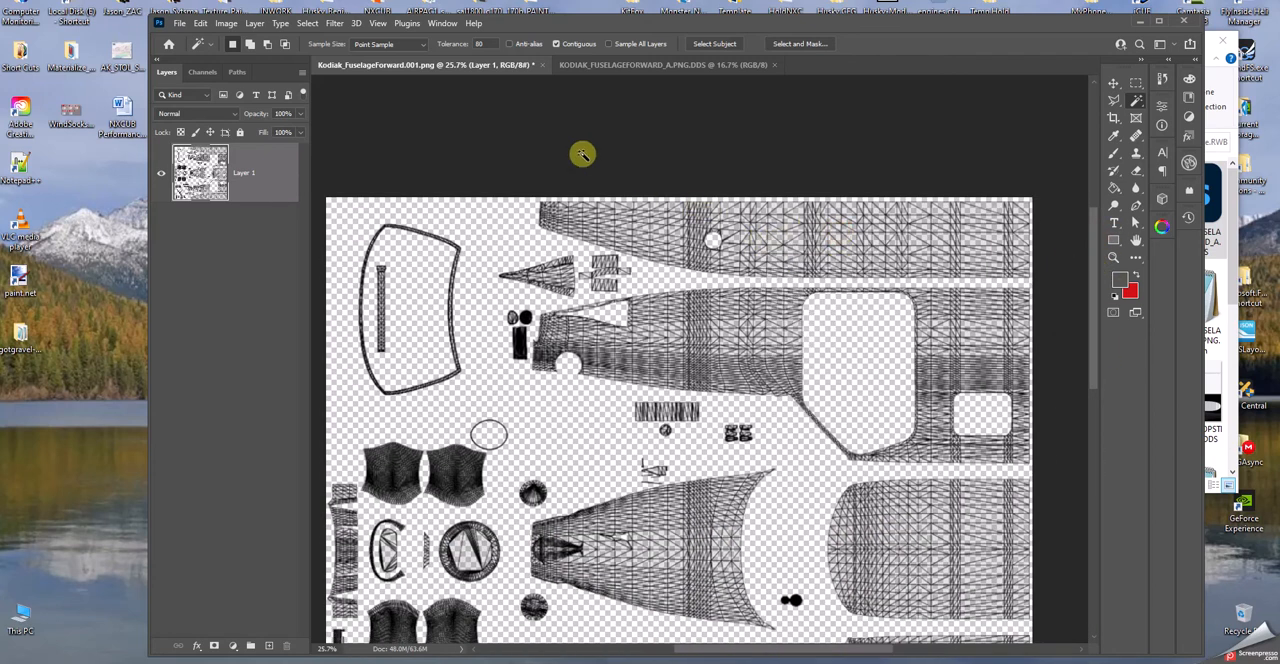
{"action": "left_click", "coordinate": [266, 277]}
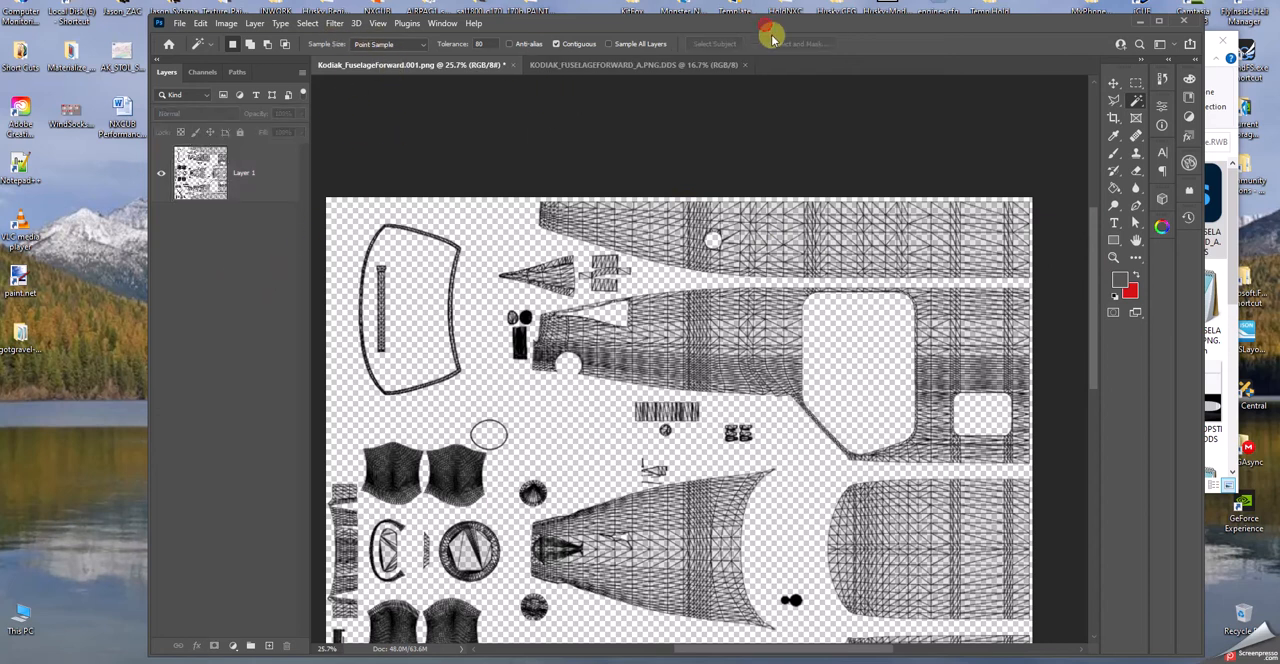
{"action": "left_click", "coordinate": [808, 248]}
{"action": "left_click", "coordinate": [651, 260]}
{"action": "left_click", "coordinate": [764, 203]}
{"action": "left_click", "coordinate": [676, 263]}
{"action": "left_click", "coordinate": [760, 252]}
{"action": "left_click", "coordinate": [662, 264]}
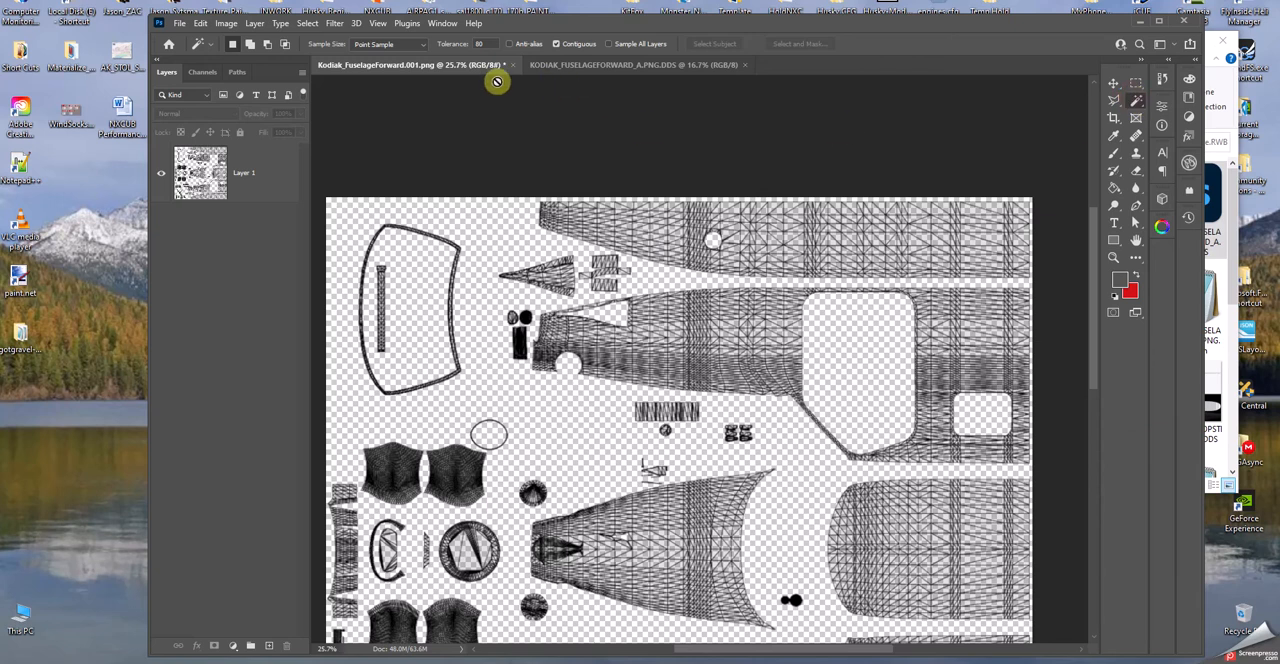
- Activate Layer 1, select the uppermost fuselage panel's wireframe with the Magic Wand and copy it
{"action": "left_click", "coordinate": [244, 184]}
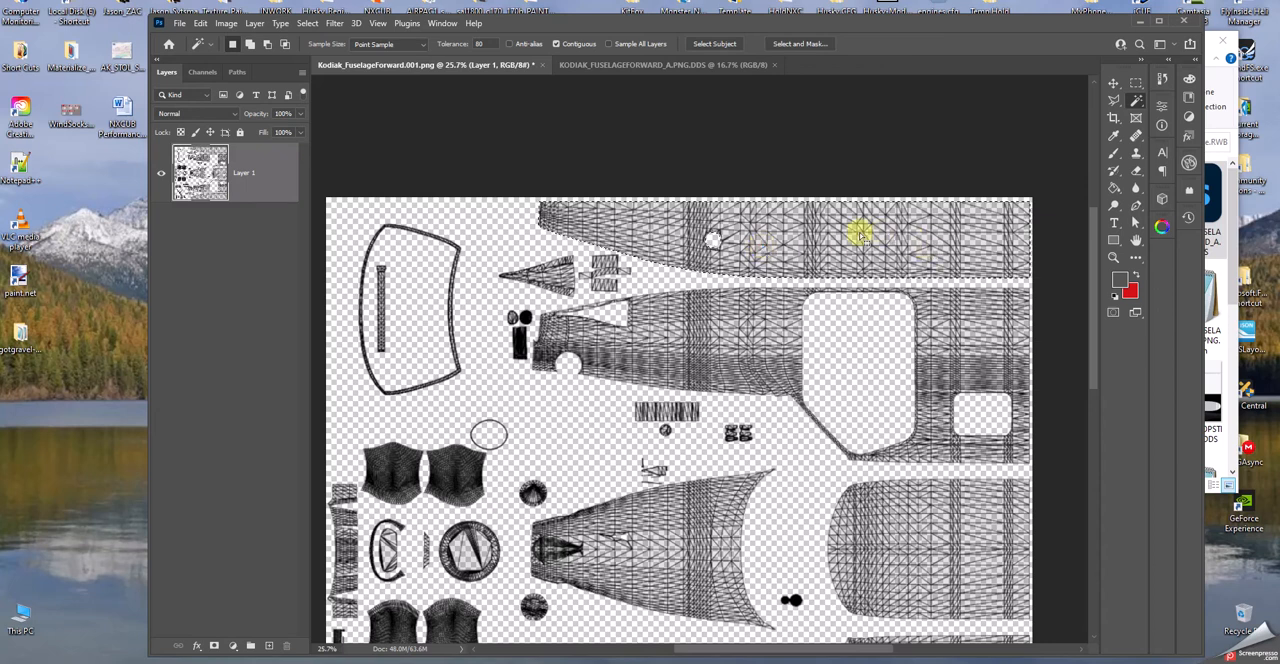
{"action": "scroll", "coordinate": [811, 226], "scroll_direction": "up", "scroll_amount": 1, "text": "alt"}
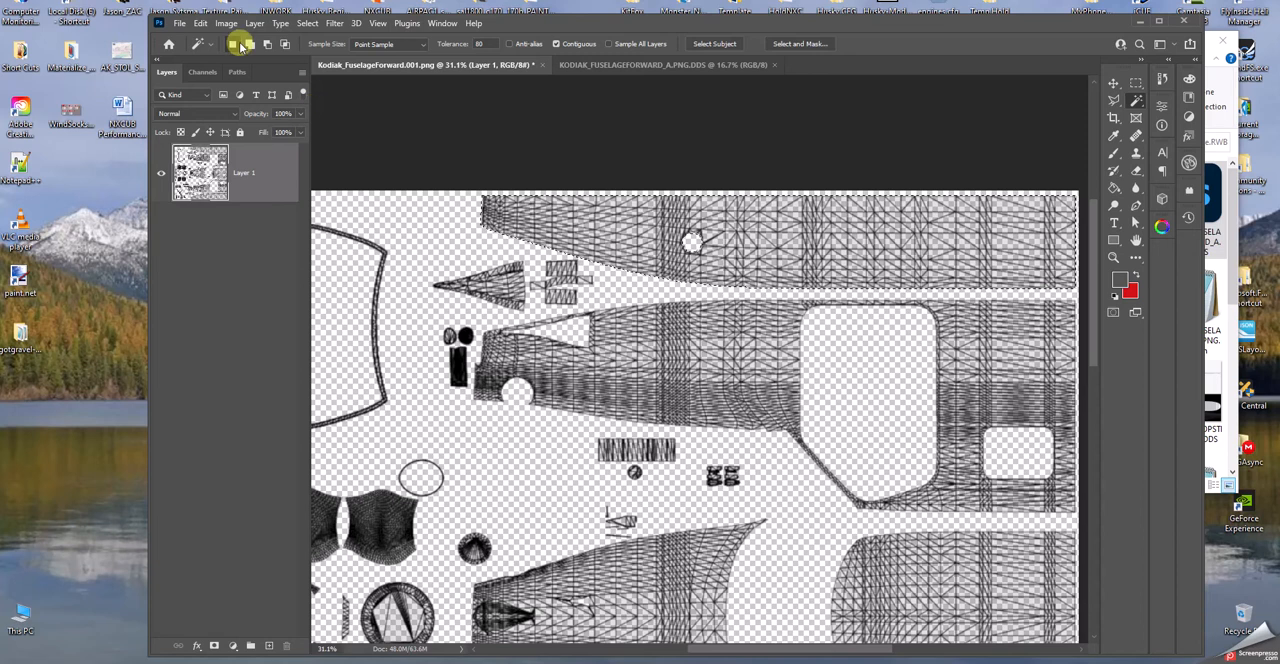
{"action": "left_click", "coordinate": [201, 23]}
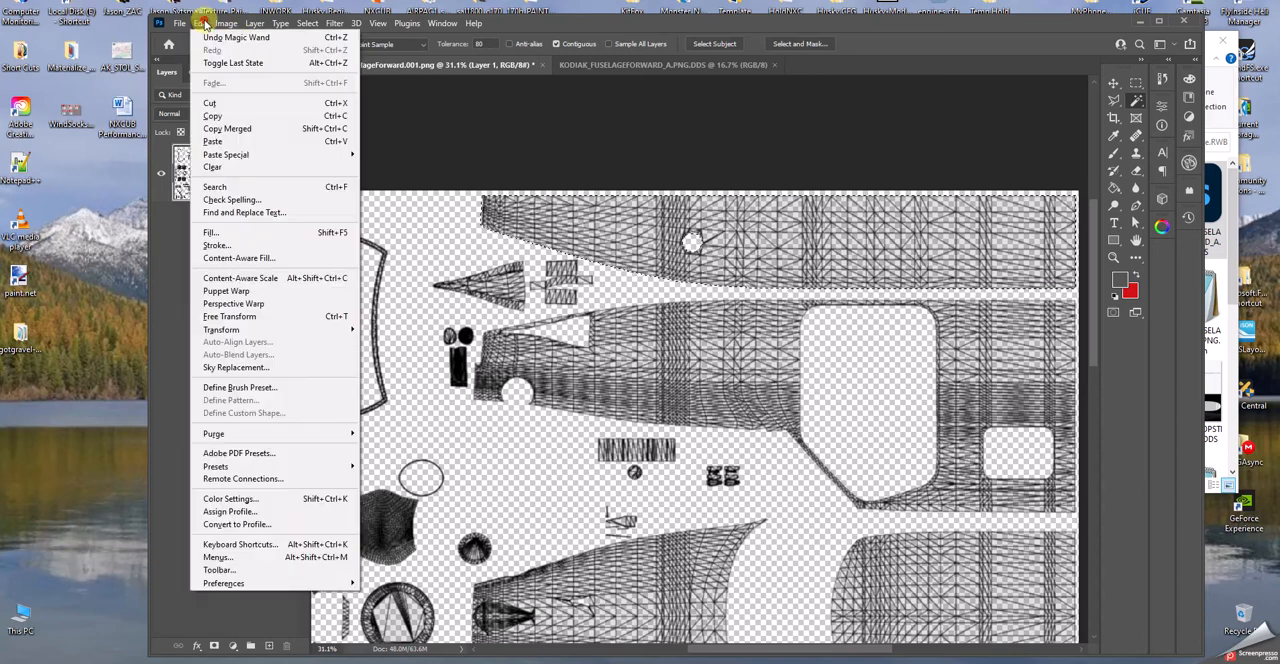
{"action": "left_click", "coordinate": [211, 116]}
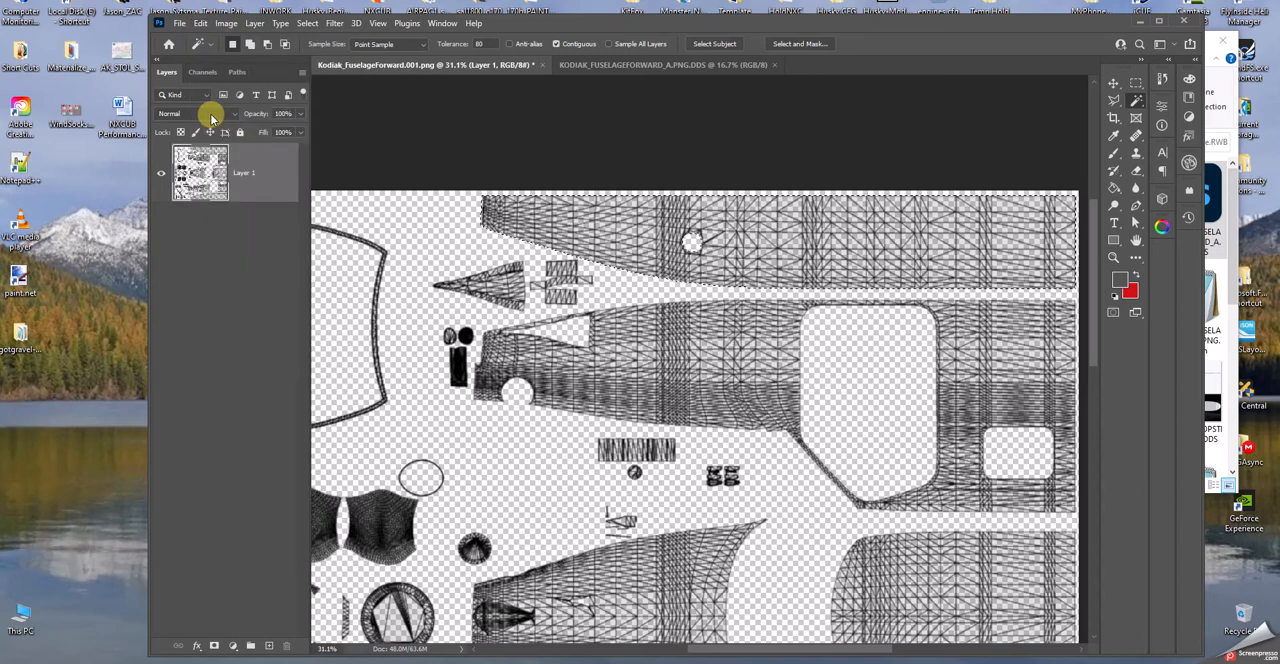
- Paste the copied wireframe panel in place into the KODIAK_FUSELAGEFORWARD_A.PNG.DDS document
{"action": "left_click", "coordinate": [622, 66]}
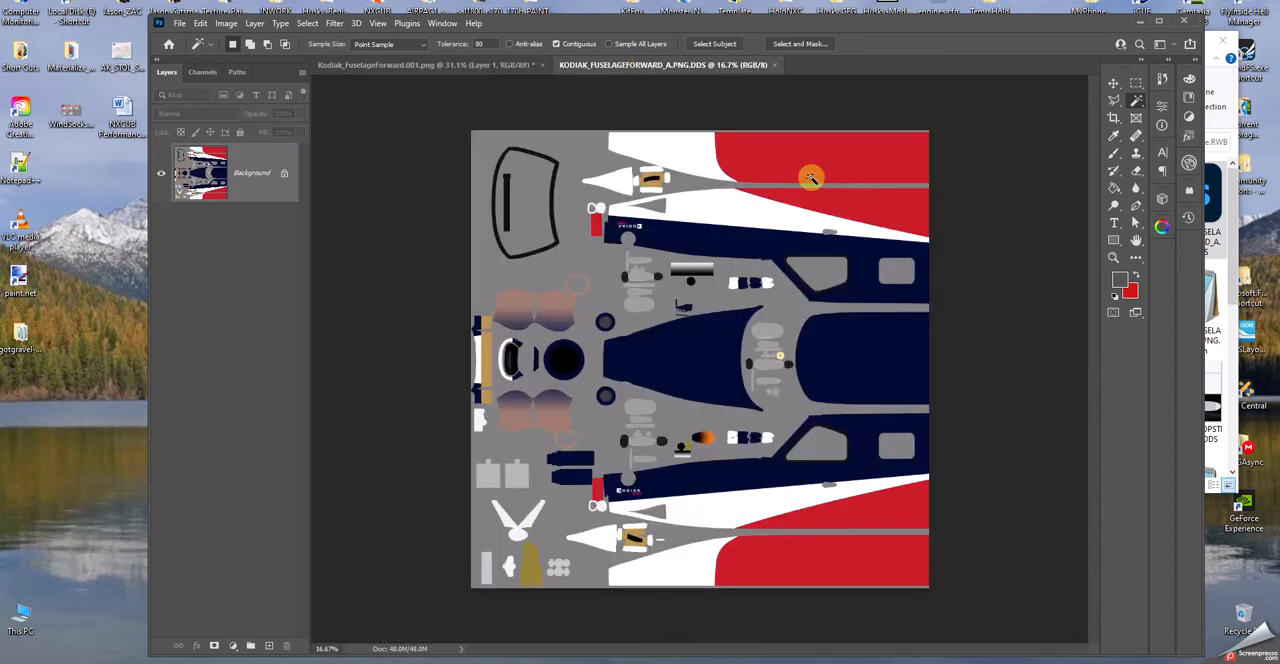
{"action": "left_click", "coordinate": [200, 23]}
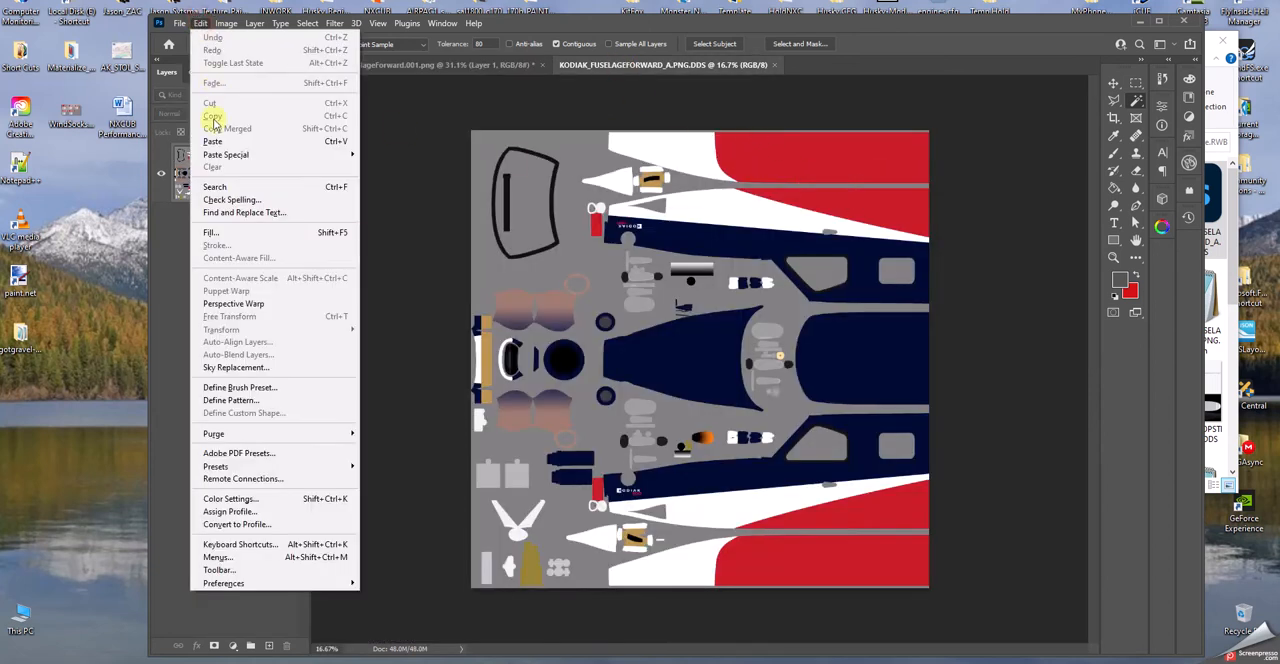
{"action": "mouse_move", "coordinate": [211, 161]}
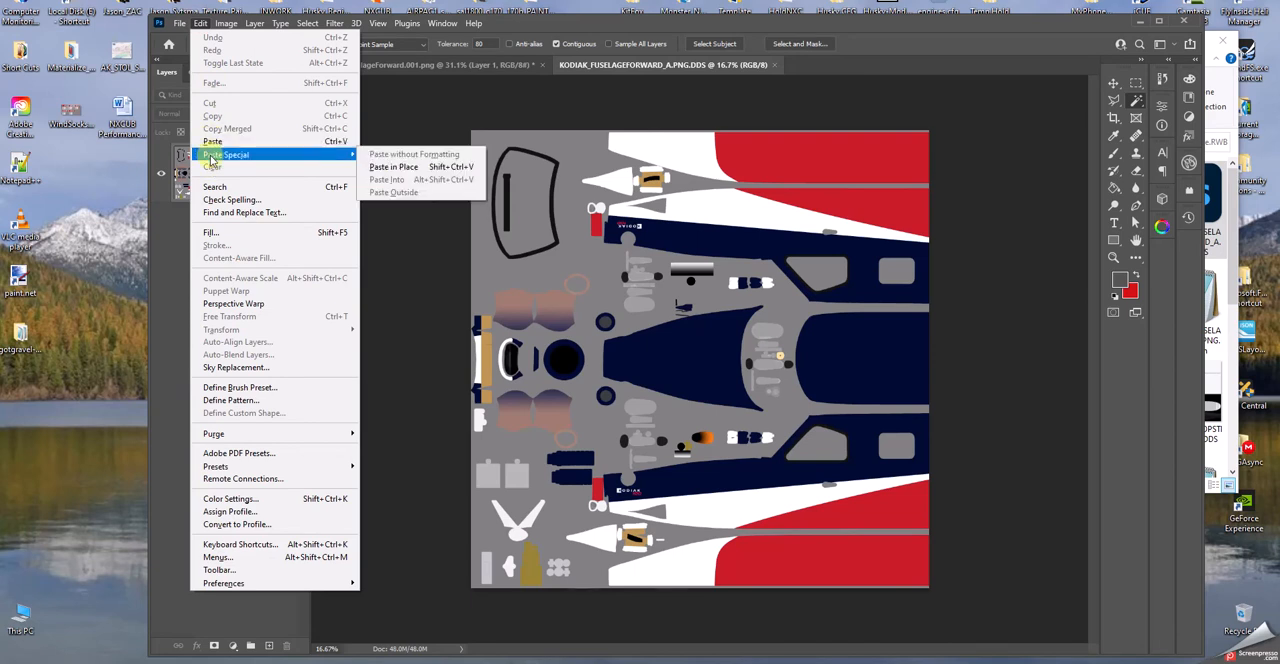
{"action": "left_click", "coordinate": [396, 167]}
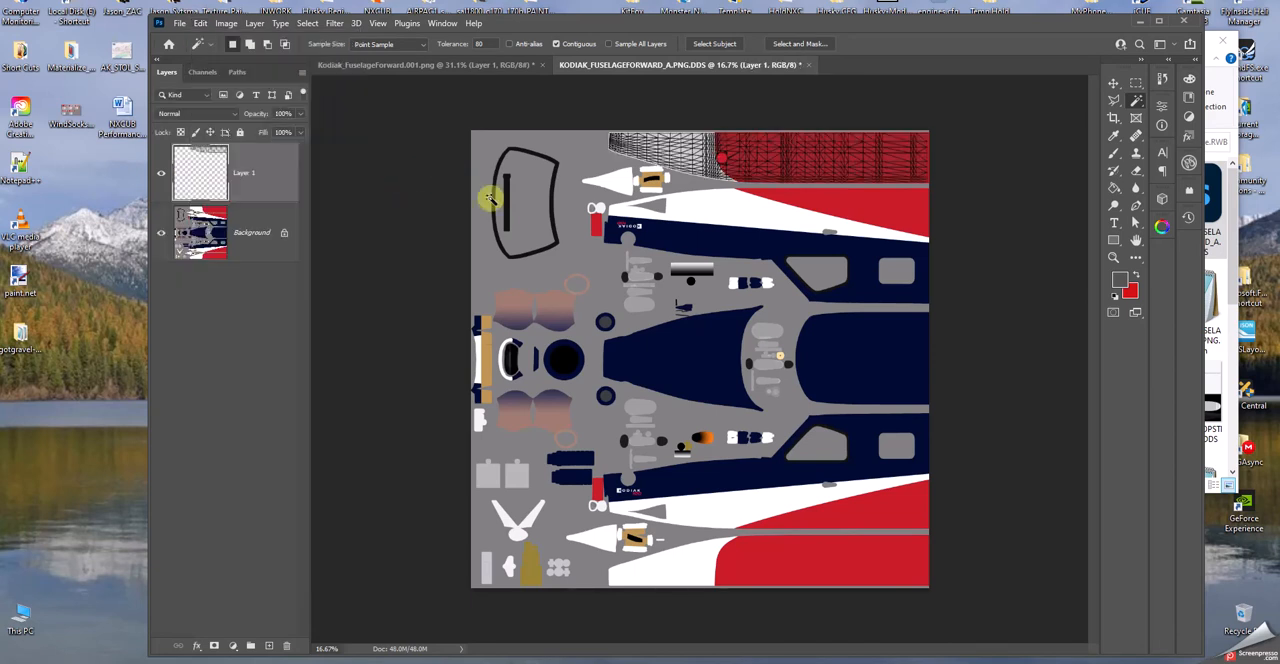
- Select the empty area around the pasted wireframe with the Magic Wand and invert the selection to the panel's shape
{"action": "scroll", "coordinate": [862, 160], "scroll_direction": "up", "scroll_amount": 3, "text": "alt"}
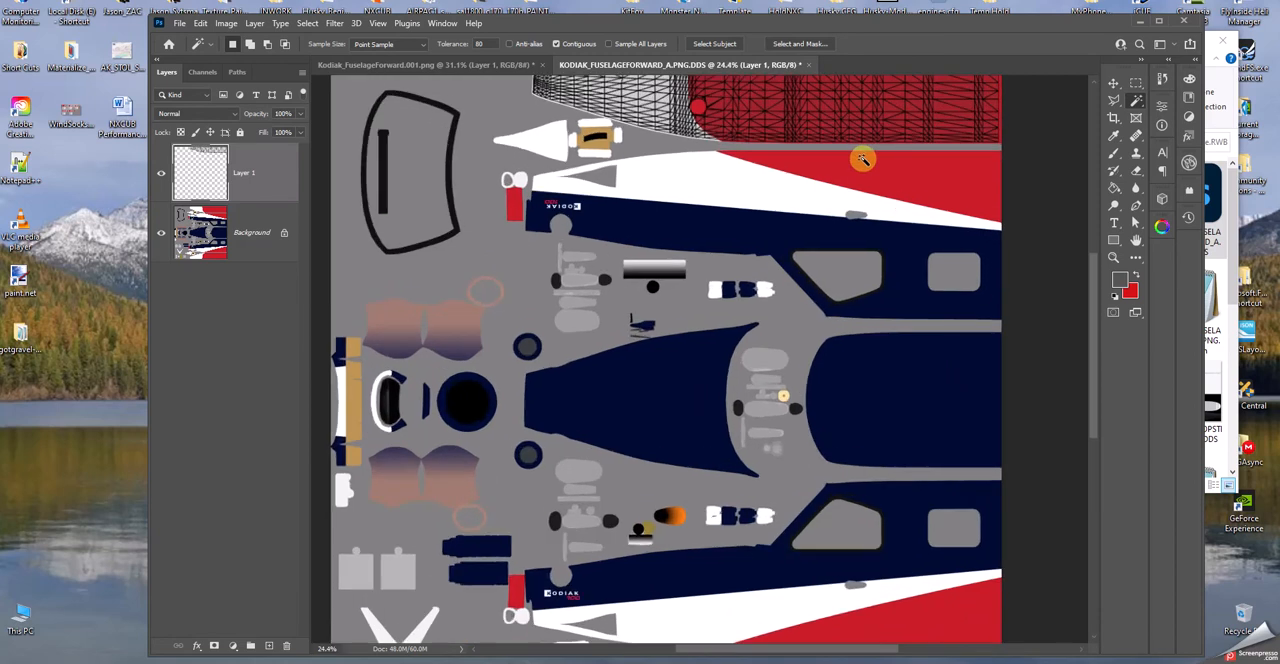
{"action": "scroll", "coordinate": [1089, 311], "scroll_direction": "up", "scroll_amount": 3}
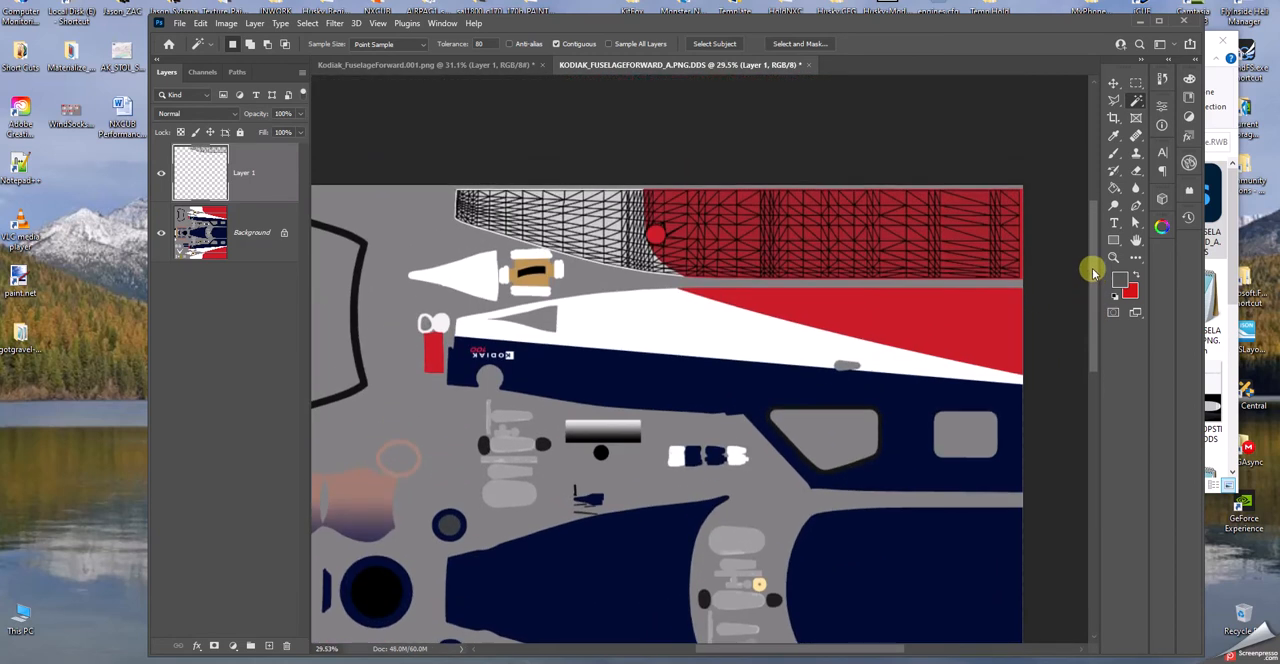
{"action": "scroll", "coordinate": [698, 246], "scroll_direction": "up", "scroll_amount": 1, "text": "alt"}
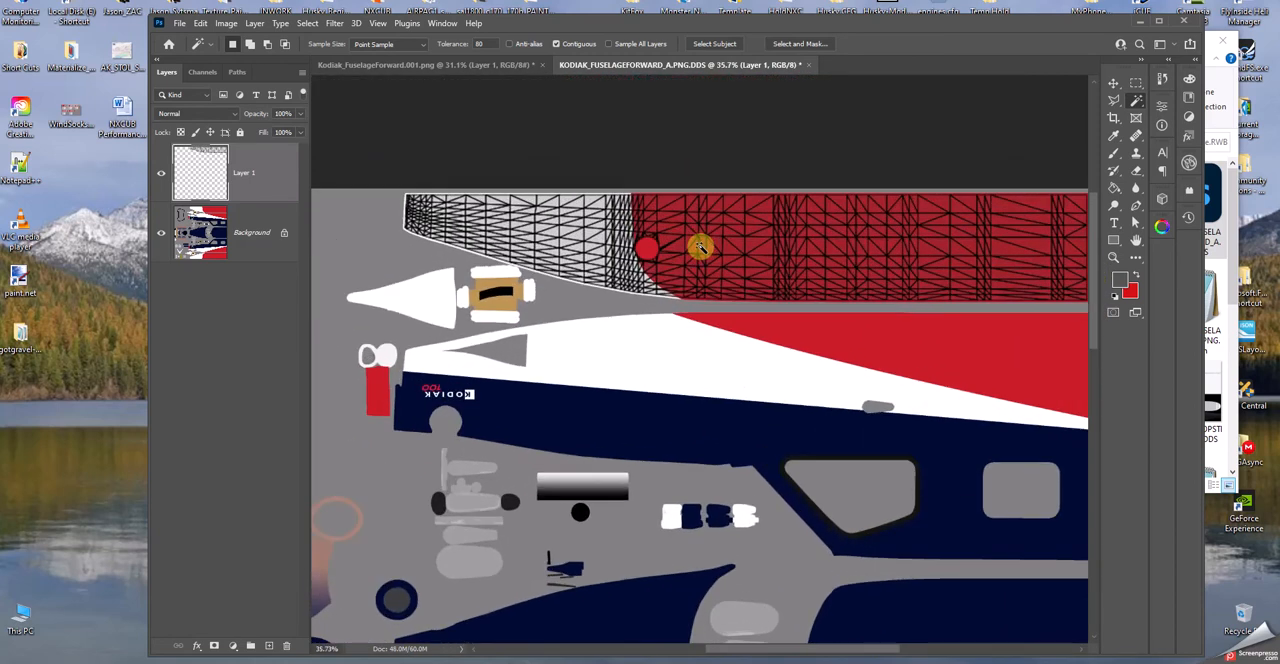
{"action": "scroll", "coordinate": [700, 246], "scroll_direction": "up", "scroll_amount": 1, "text": "alt"}
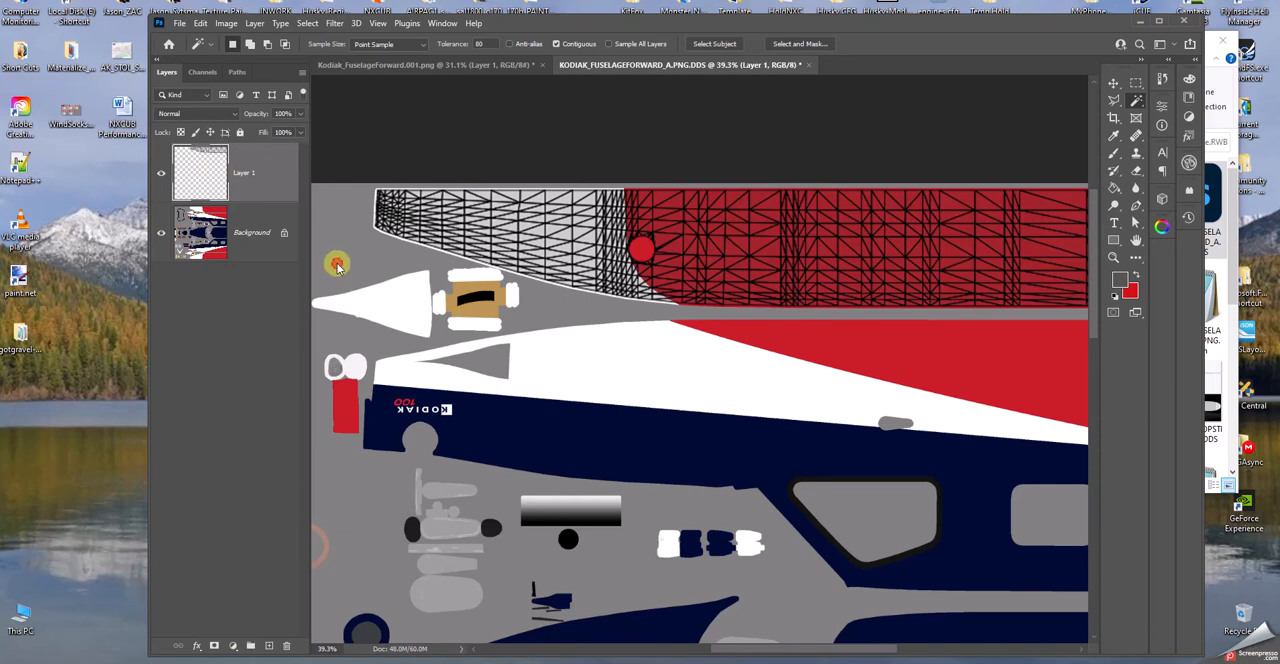
{"action": "left_click", "coordinate": [714, 318]}
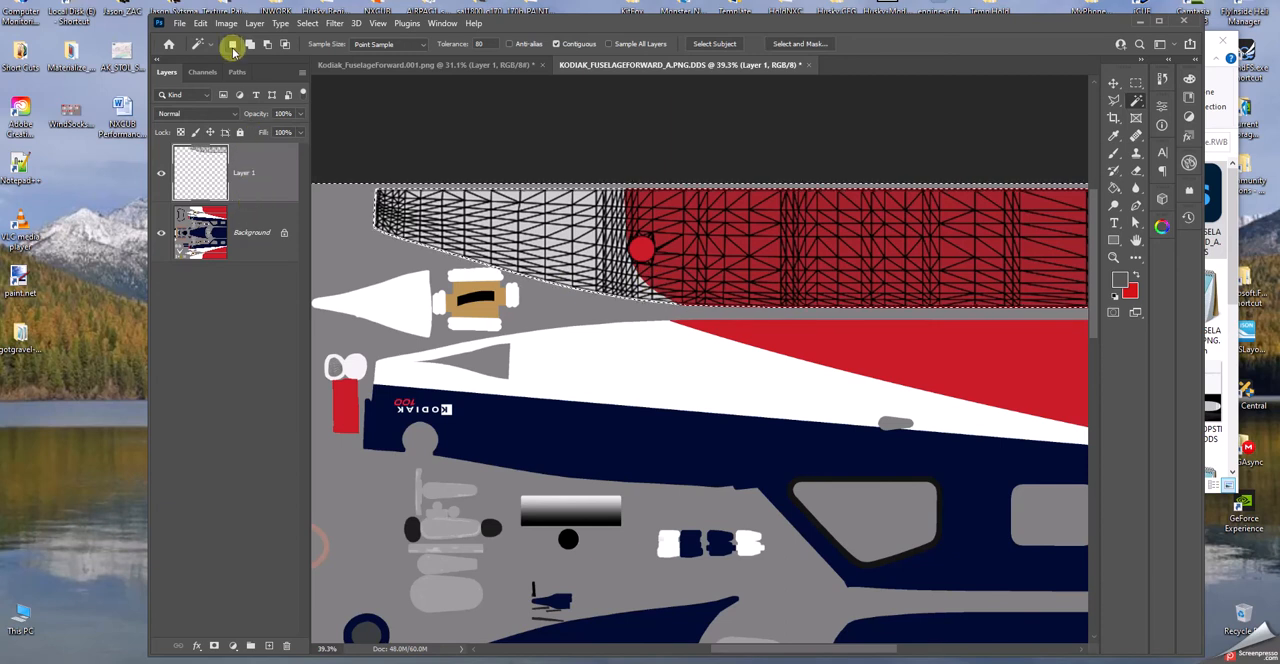
{"action": "left_click", "coordinate": [307, 24]}
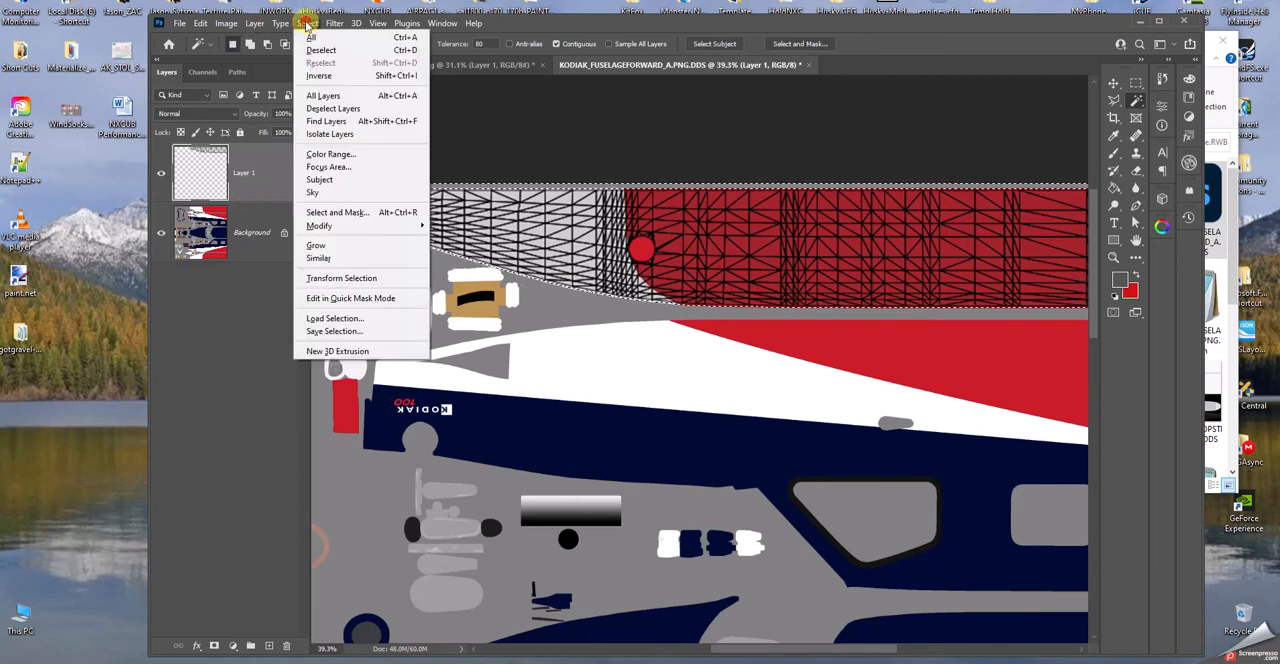
{"action": "left_click", "coordinate": [322, 80]}
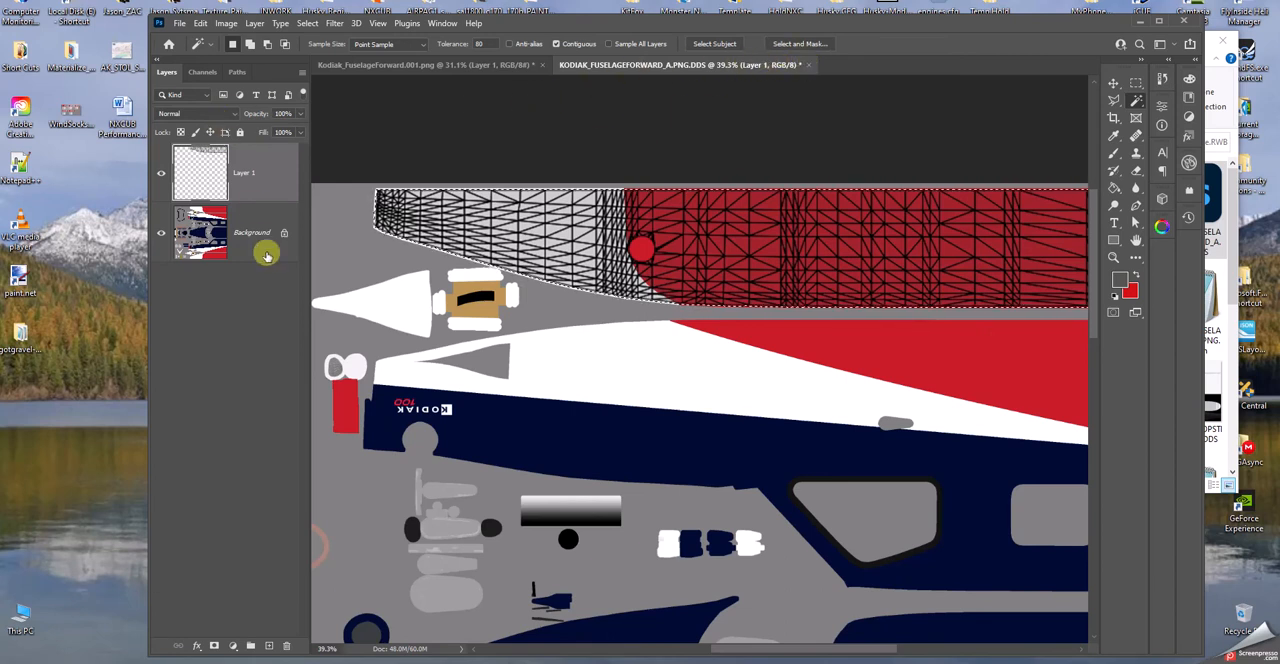
- Close the livery texture without saving and open KODIAK_FUSELAGEFORWARD_PBR.PNG.DDS without loading mip-maps into separate layers
{"action": "left_click", "coordinate": [801, 65]}
{"action": "left_click", "coordinate": [605, 270]}
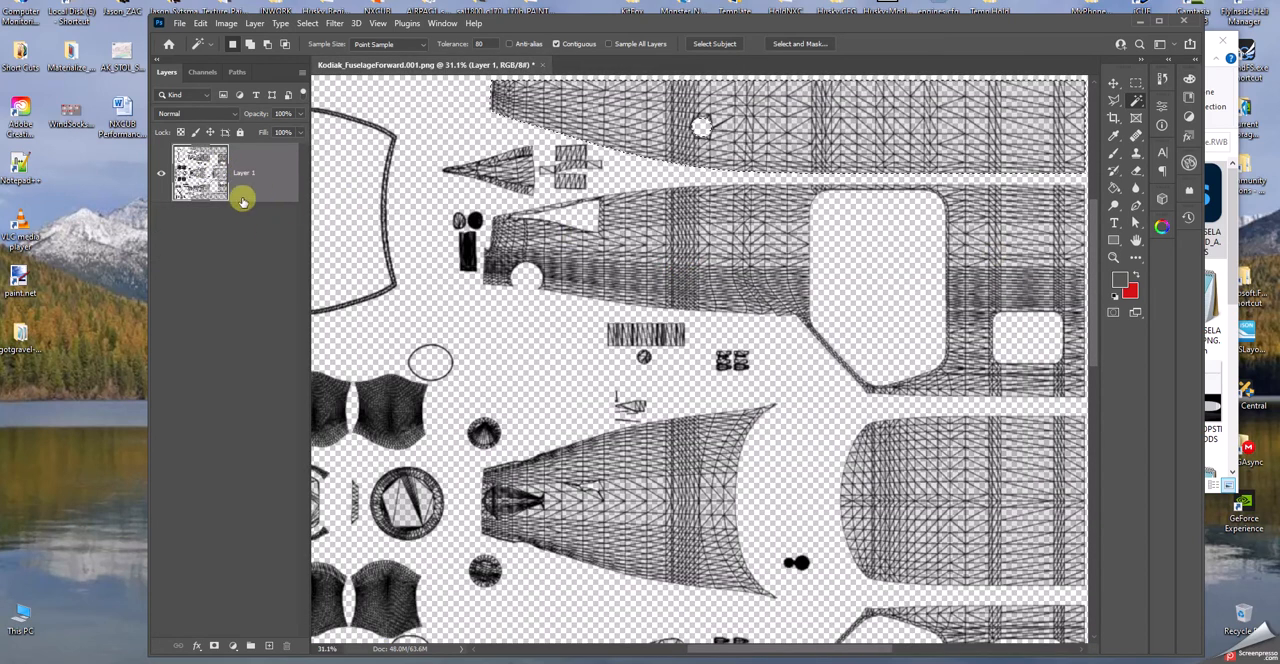
{"action": "left_click", "coordinate": [1224, 460]}
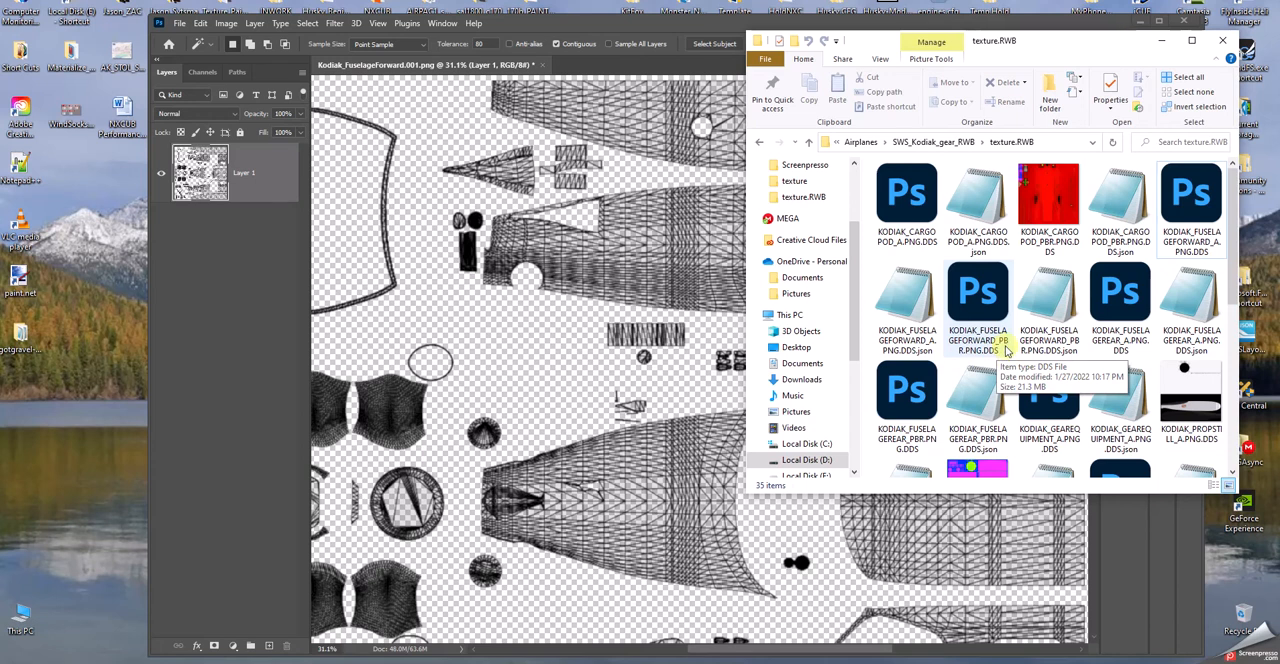
{"action": "double_click", "coordinate": [978, 305]}
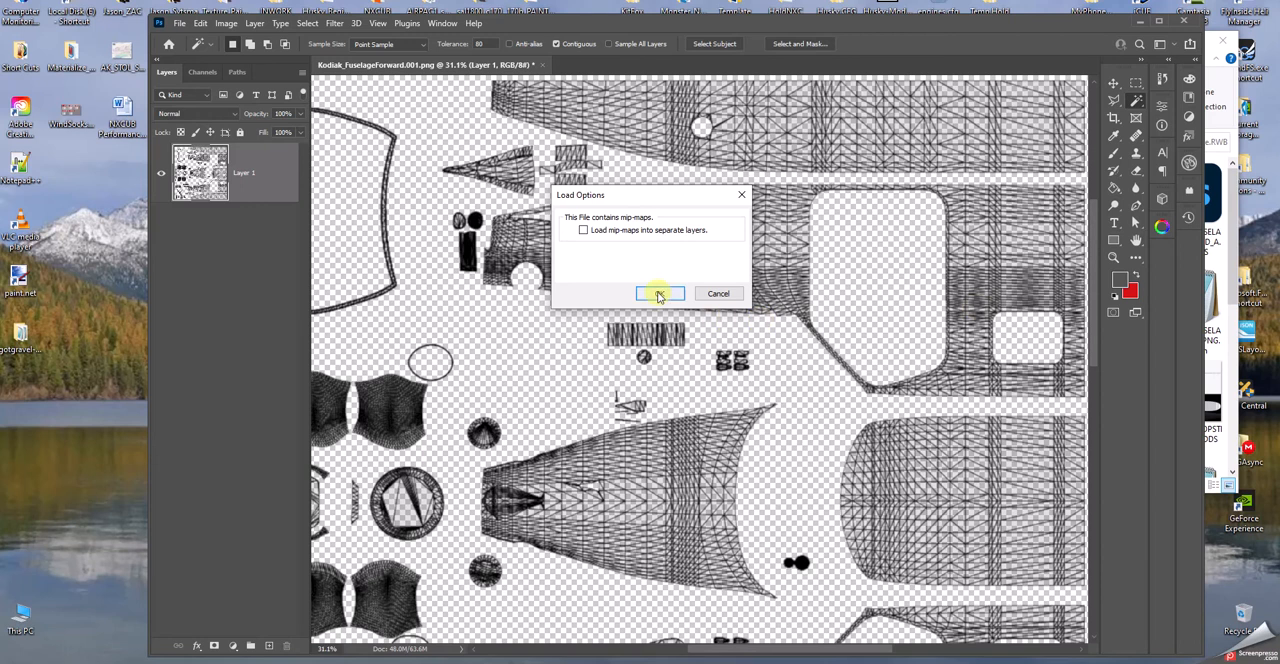
{"action": "left_click", "coordinate": [659, 294]}
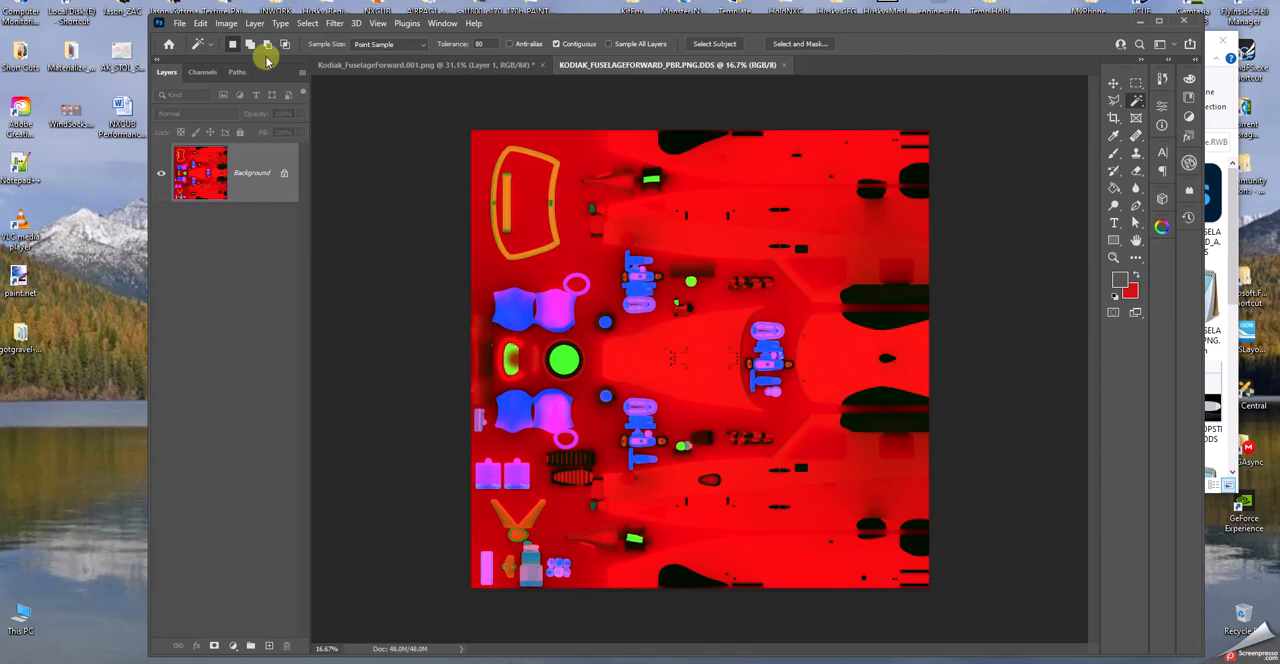
- Check the PBR texture's image size without changing it
{"action": "left_click", "coordinate": [227, 24]}
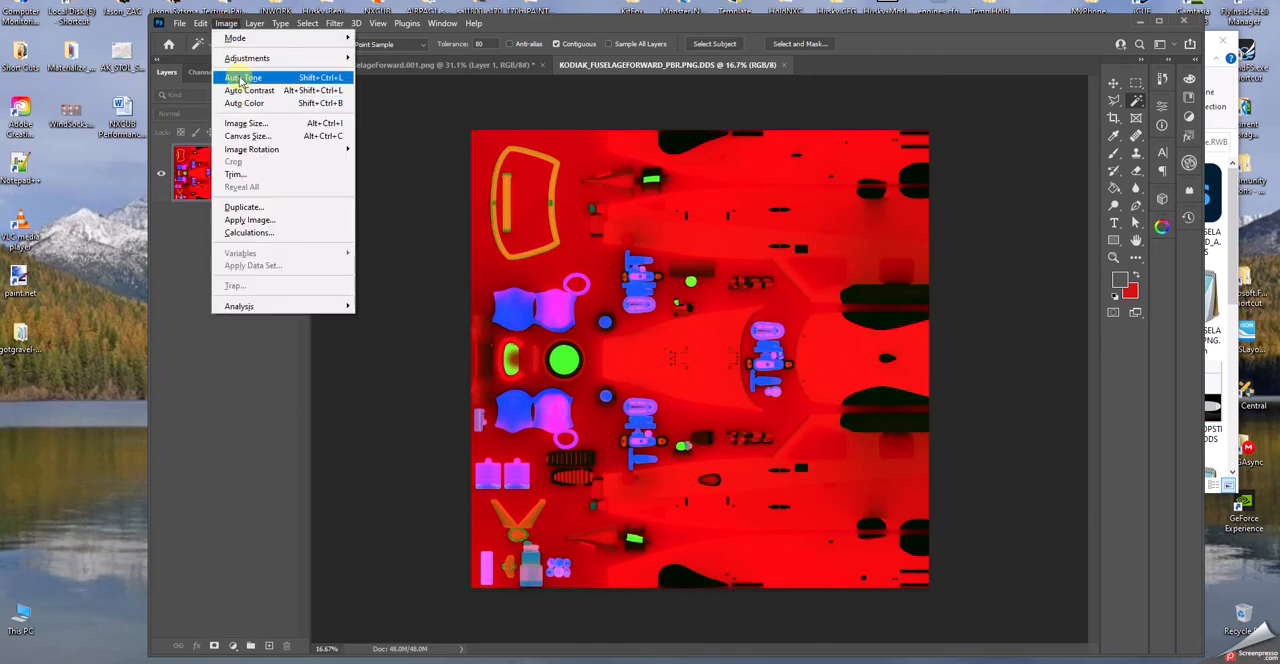
{"action": "left_click", "coordinate": [245, 123]}
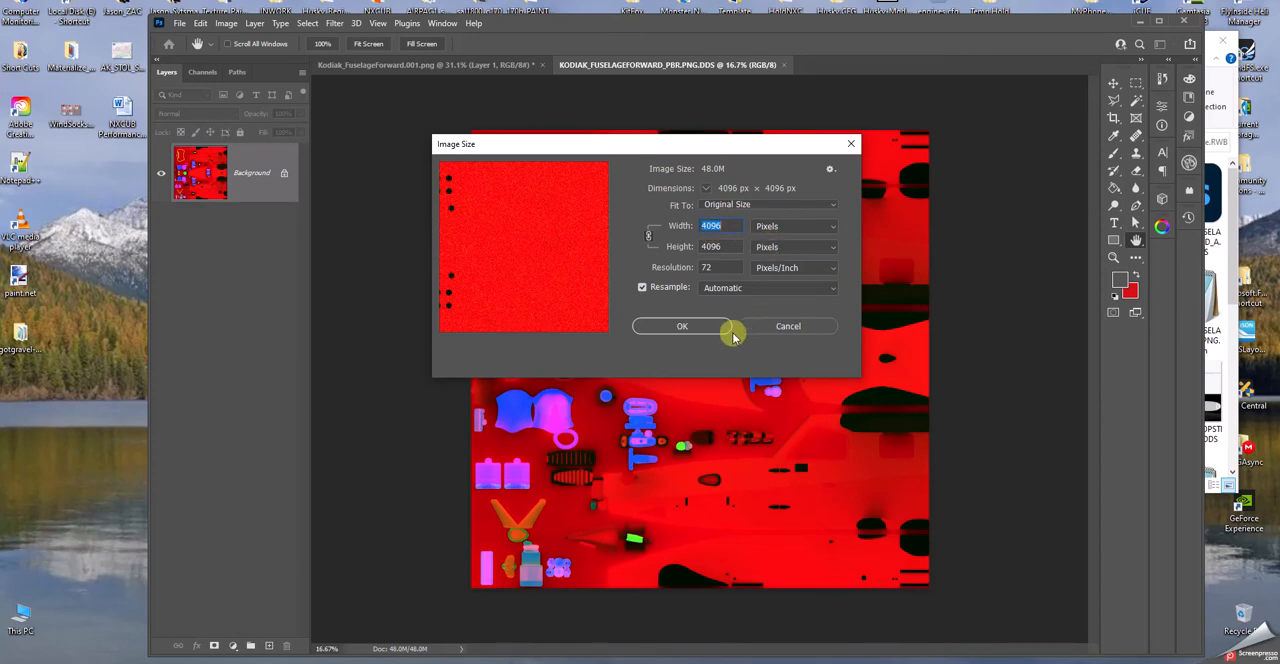
{"action": "left_click", "coordinate": [790, 325]}
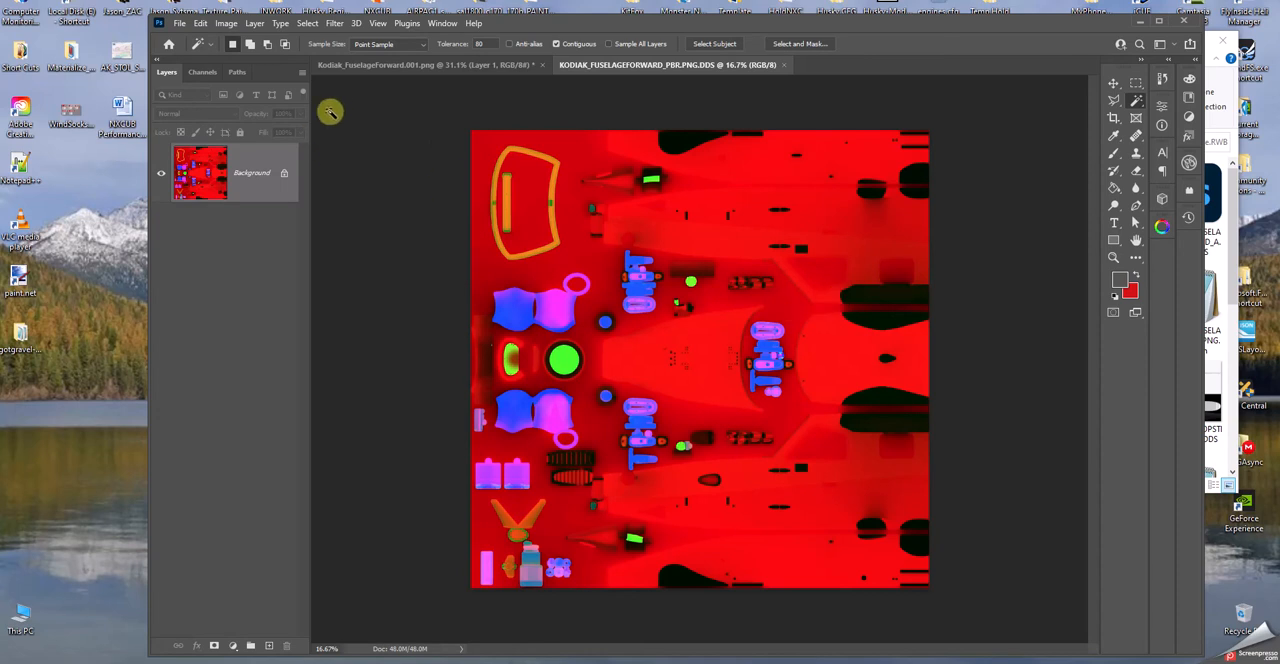
- Paste the copied wireframe panel in place onto the PBR texture
{"action": "left_click", "coordinate": [200, 23]}
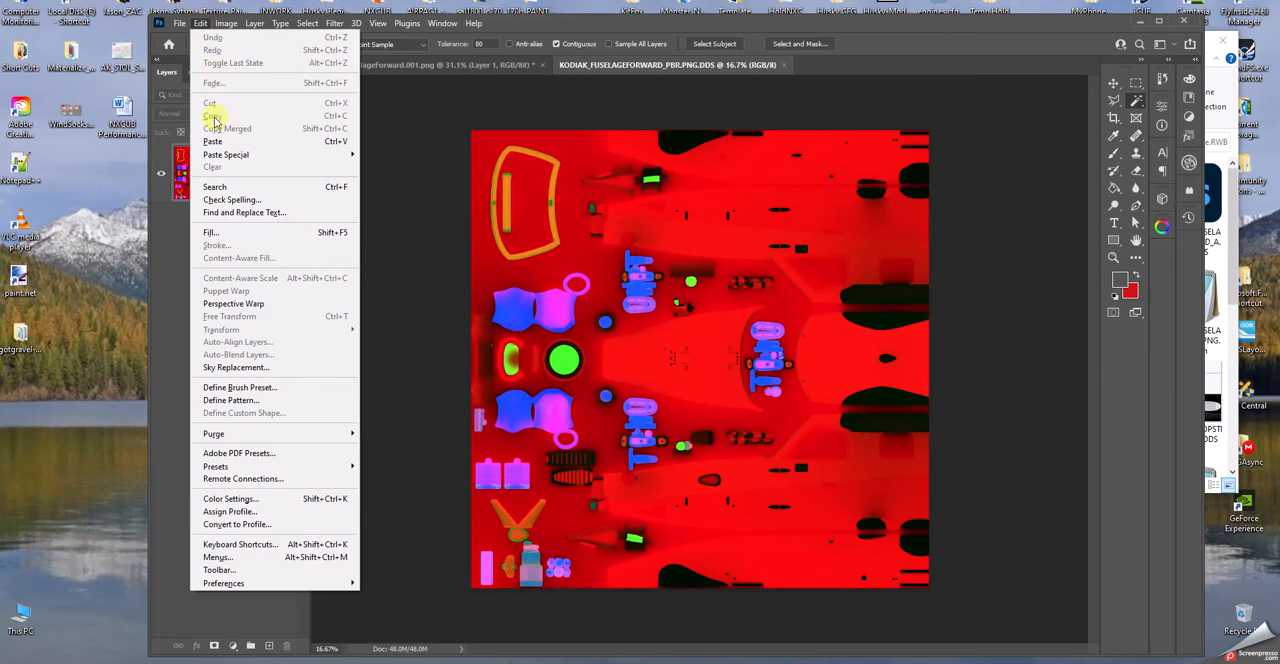
{"action": "mouse_move", "coordinate": [222, 155]}
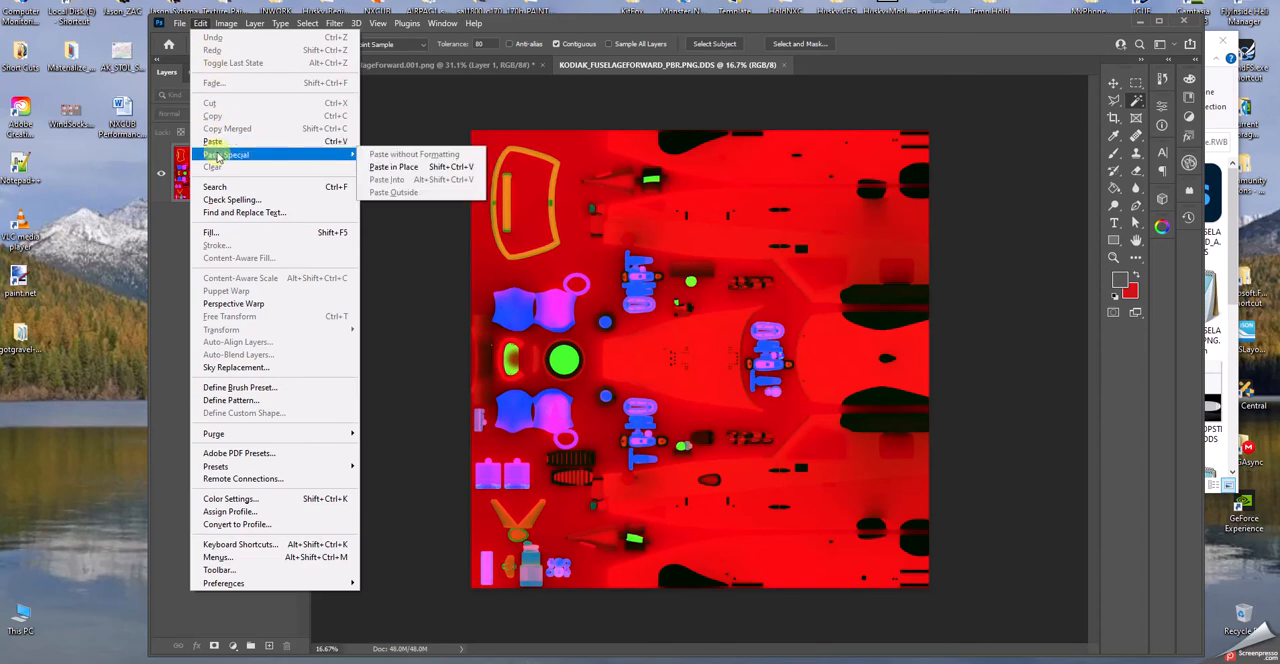
{"action": "left_click", "coordinate": [414, 167]}
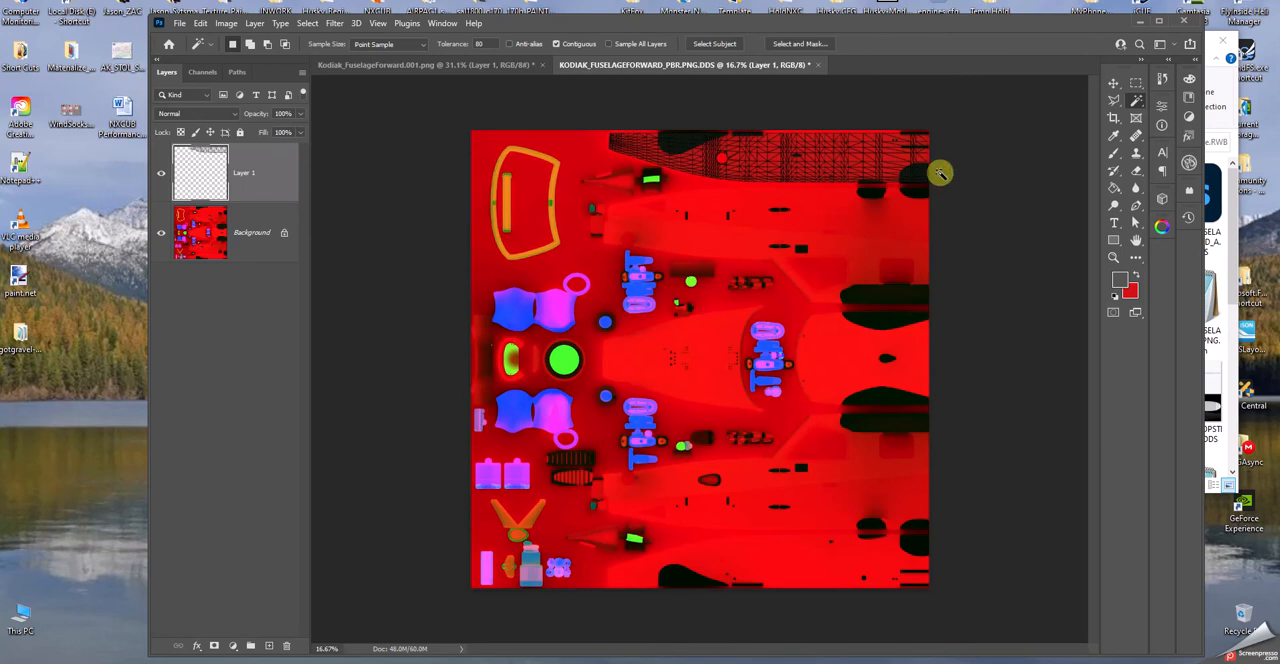
- Select the area around the pasted wireframe on the PBR texture, invert the selection to the panel's shape, and hide Layer 1
{"action": "scroll", "coordinate": [940, 174], "scroll_direction": "down", "scroll_amount": 1, "text": "alt"}
{"action": "scroll", "coordinate": [940, 174], "scroll_direction": "up", "scroll_amount": 3, "text": "alt"}
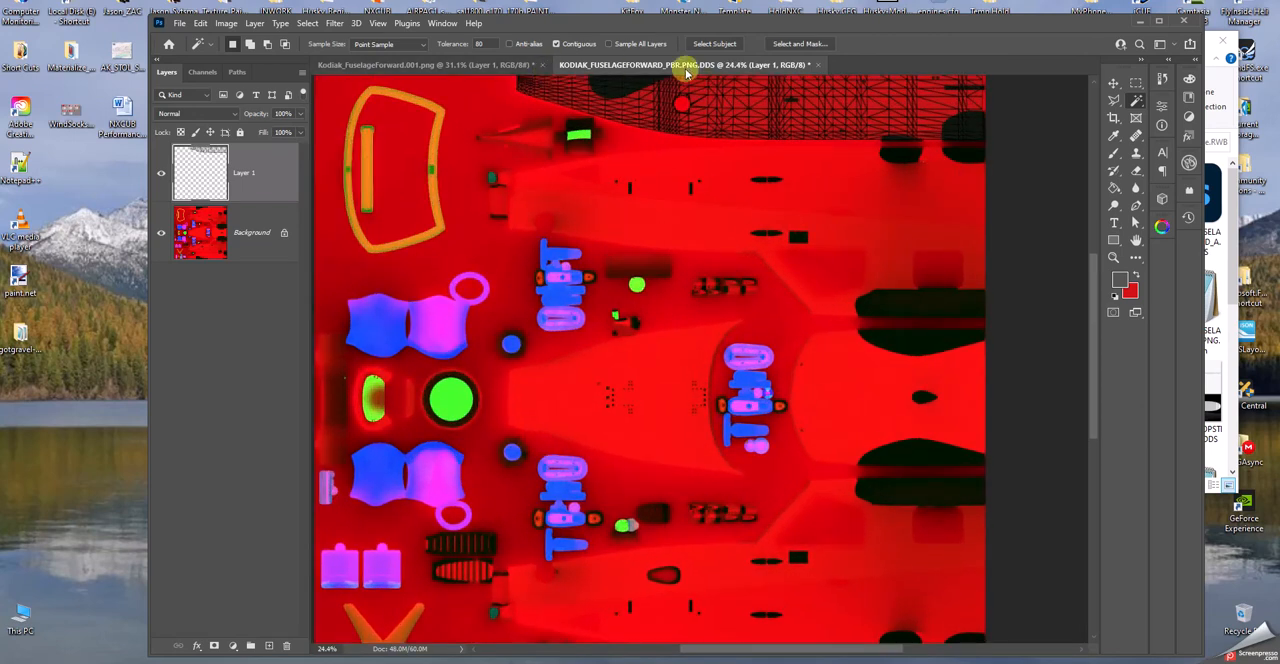
{"action": "scroll", "coordinate": [818, 206], "scroll_direction": "up", "scroll_amount": 1, "text": "alt"}
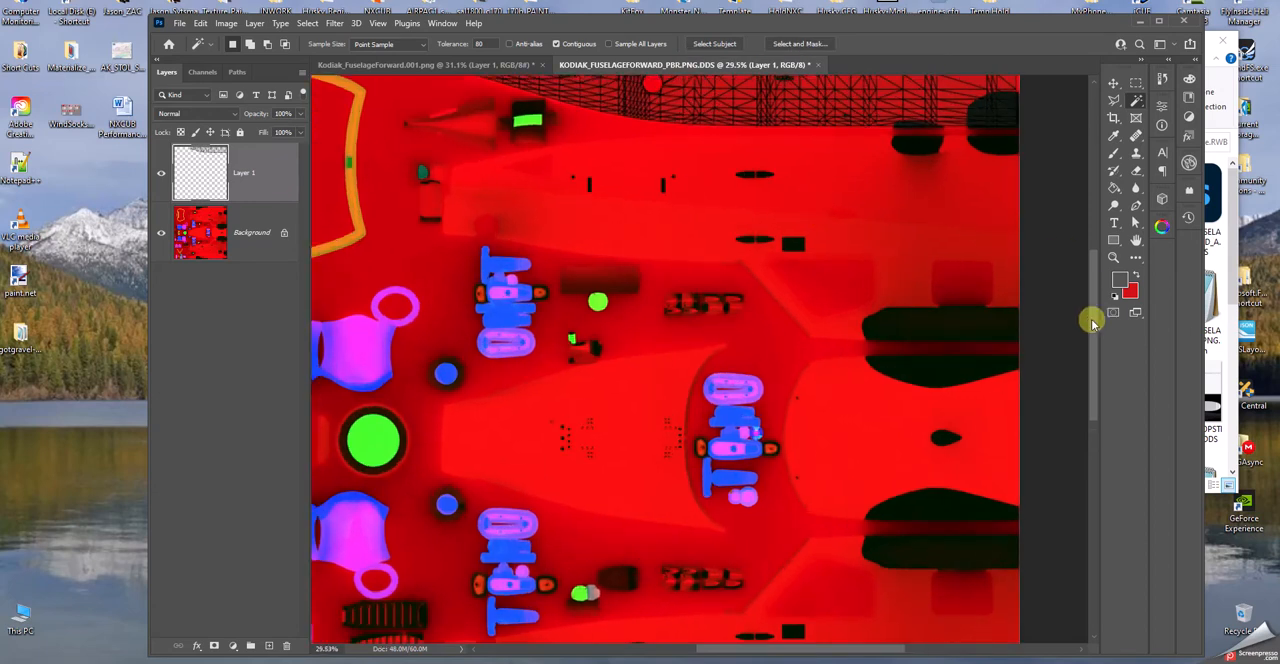
{"action": "left_click_drag", "start_coordinate": [1097, 320], "coordinate": [1089, 263]}
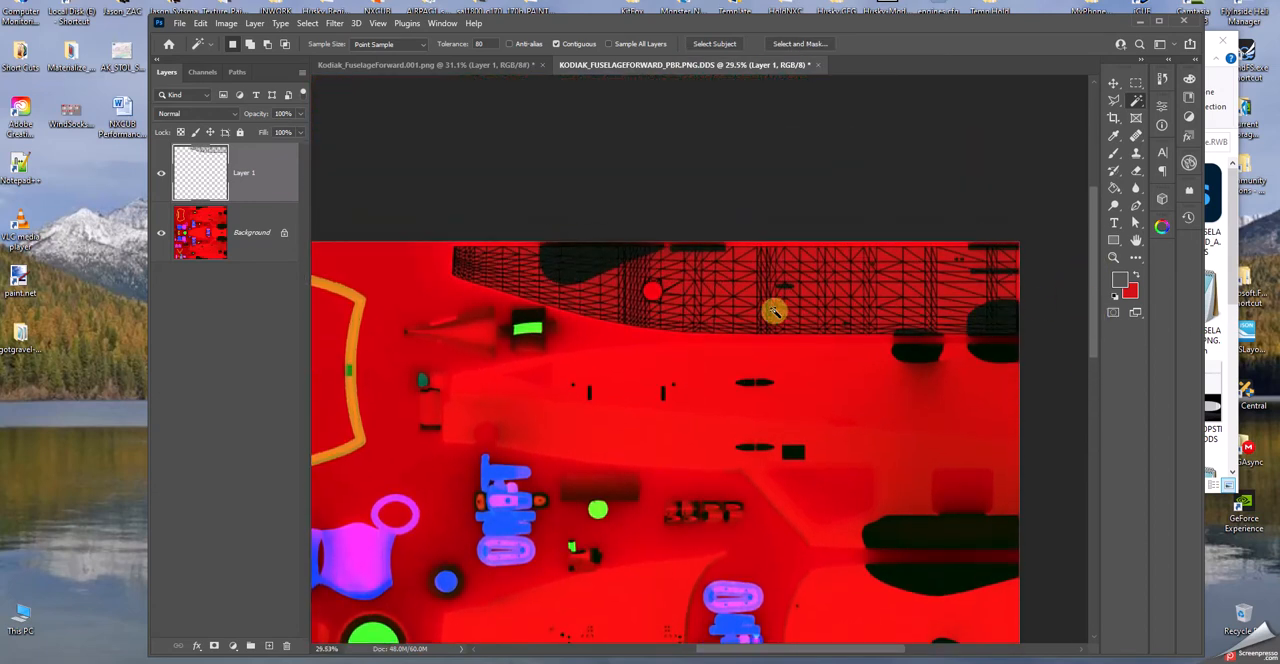
{"action": "scroll", "coordinate": [778, 310], "scroll_direction": "up", "scroll_amount": 1, "text": "alt"}
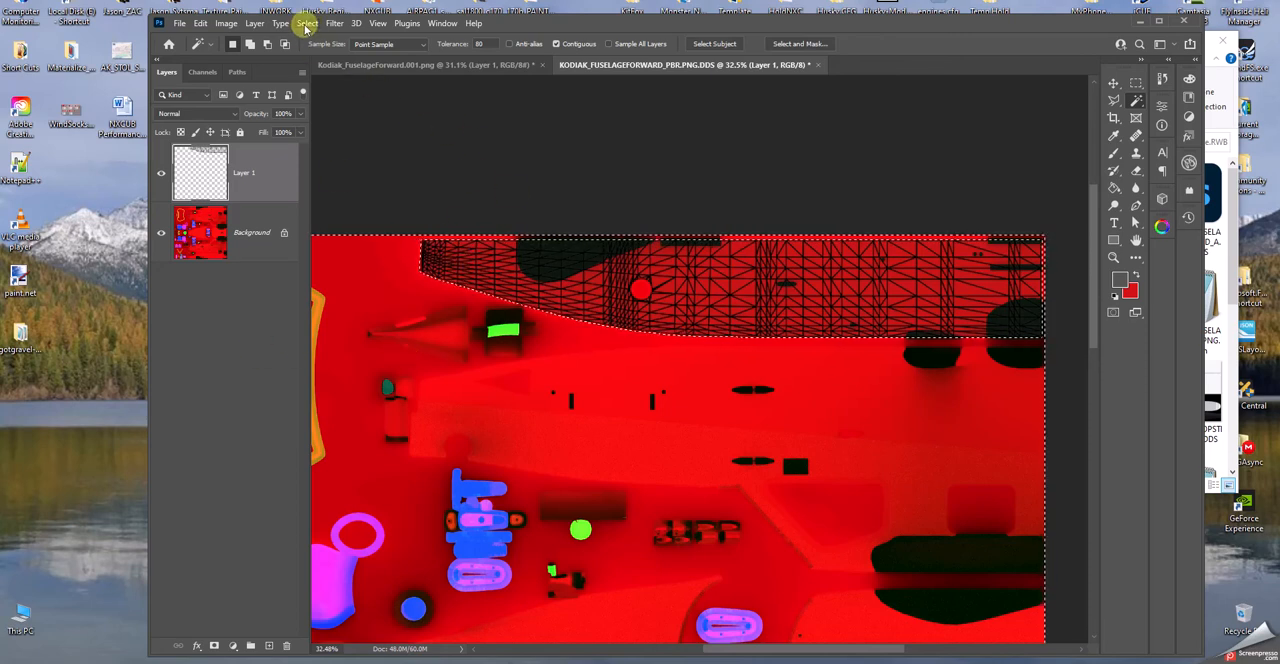
{"action": "left_click", "coordinate": [307, 24]}
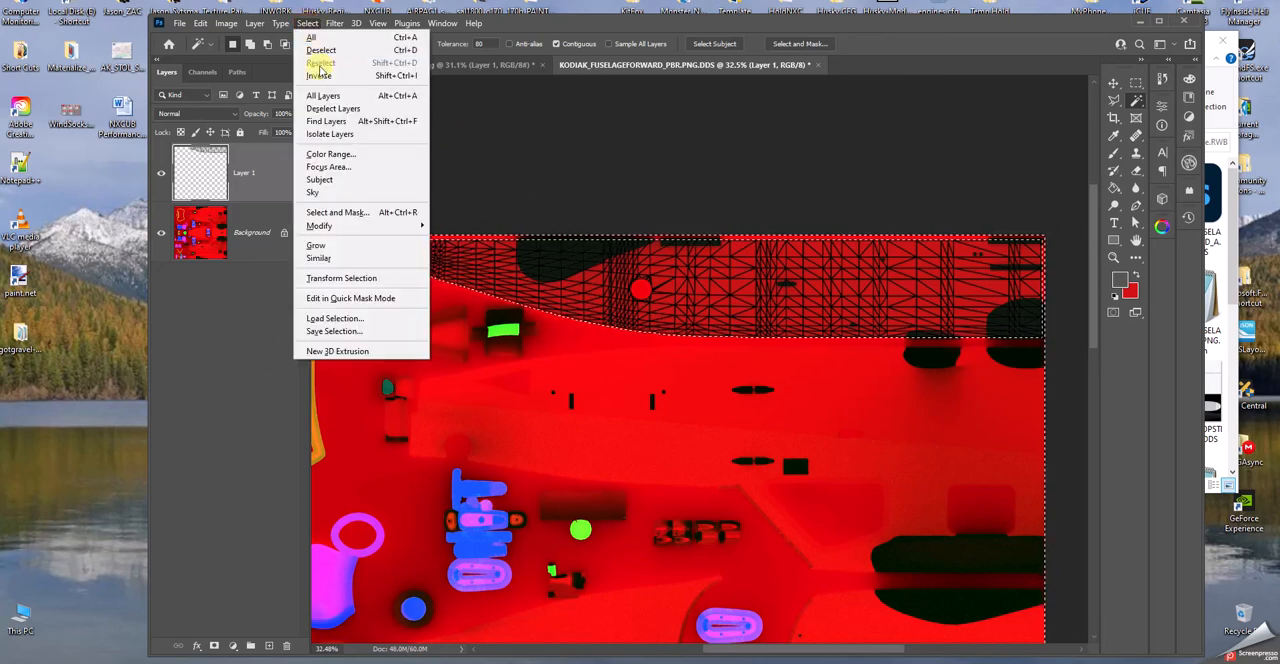
{"action": "left_click", "coordinate": [322, 79]}
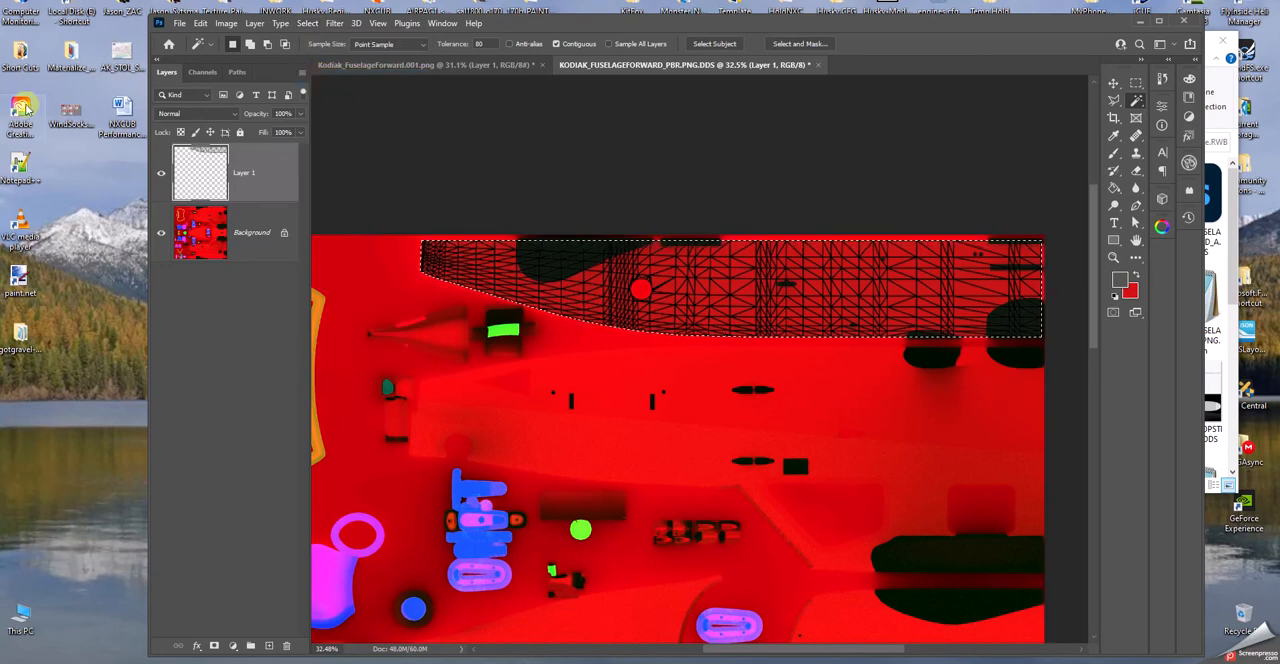
{"action": "left_click", "coordinate": [161, 173]}
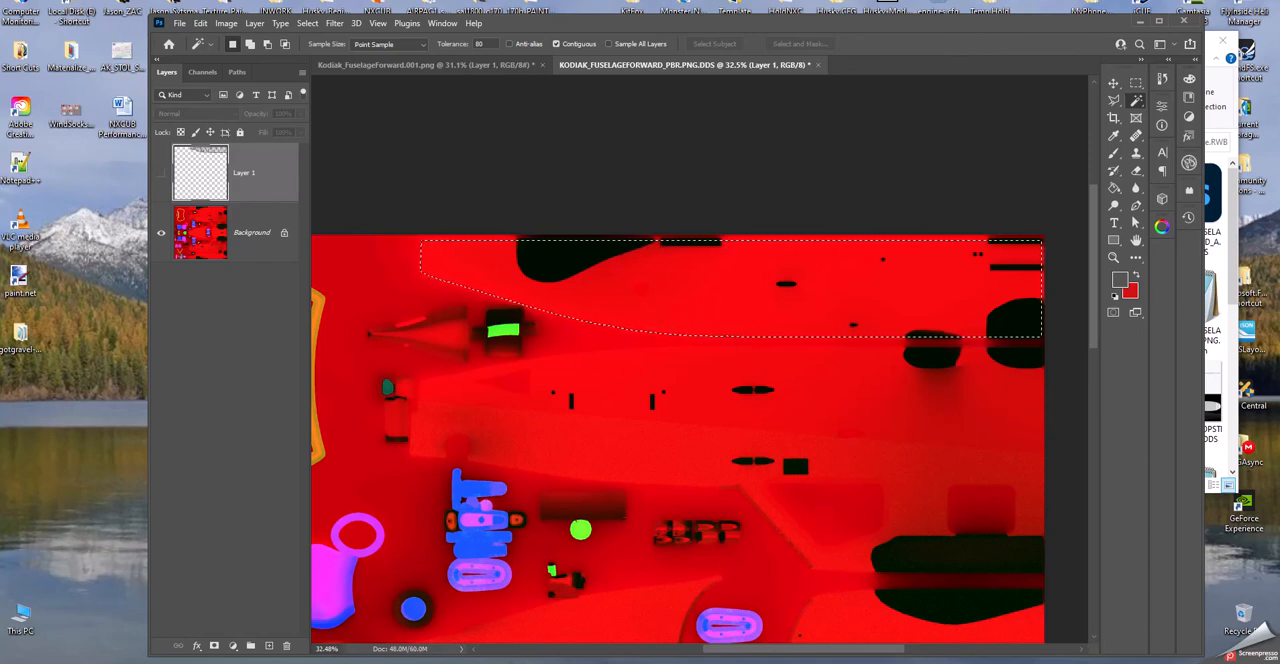
- Set the foreground colour to magenta ff2bff by sampling the magenta part on the PBR texture
{"action": "left_click", "coordinate": [1121, 282]}
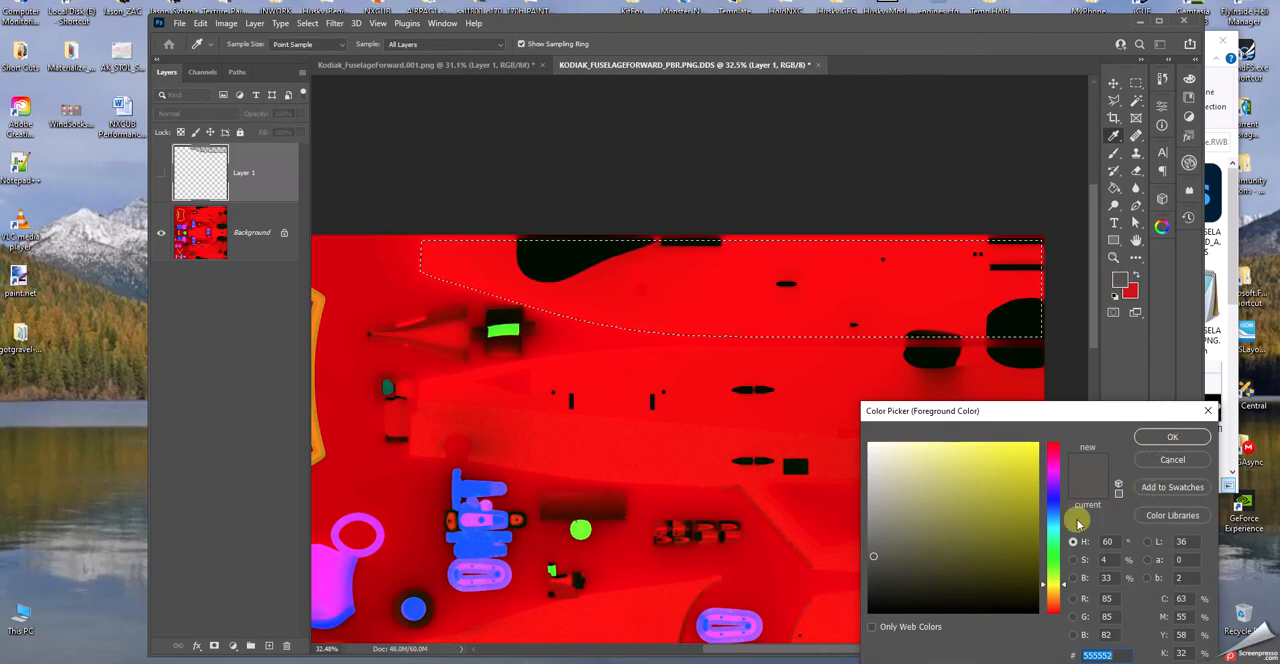
{"action": "left_click", "coordinate": [324, 578]}
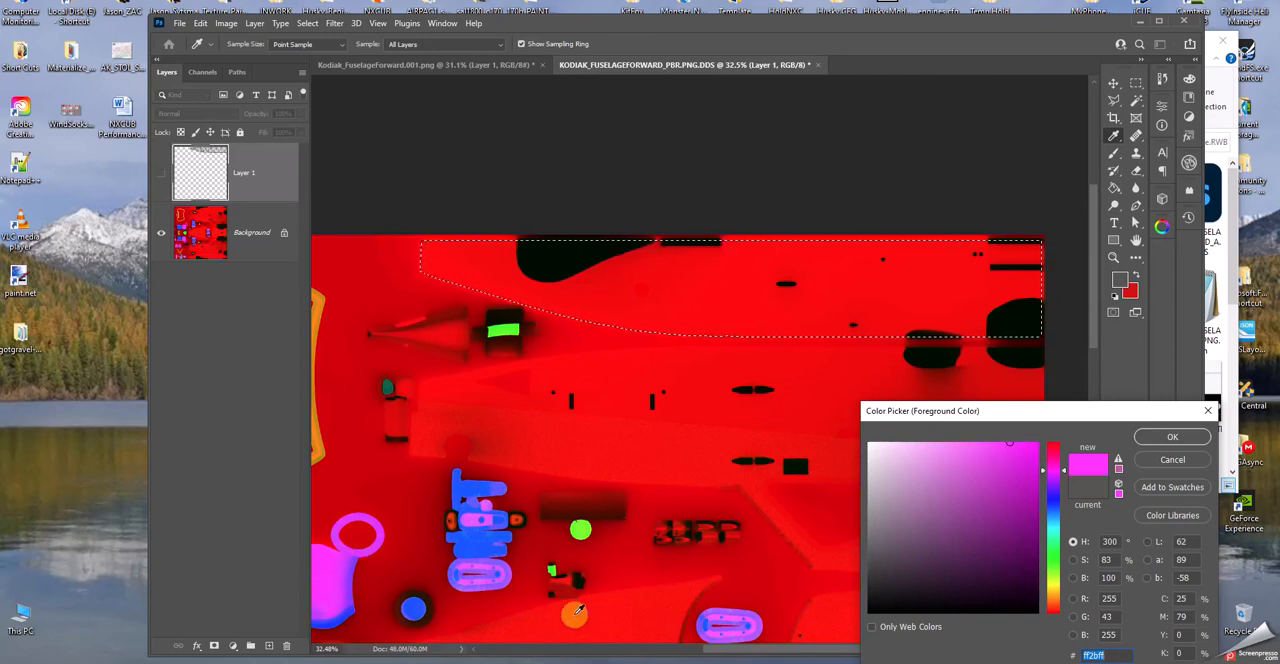
{"action": "left_click_drag", "start_coordinate": [738, 650], "coordinate": [700, 648]}
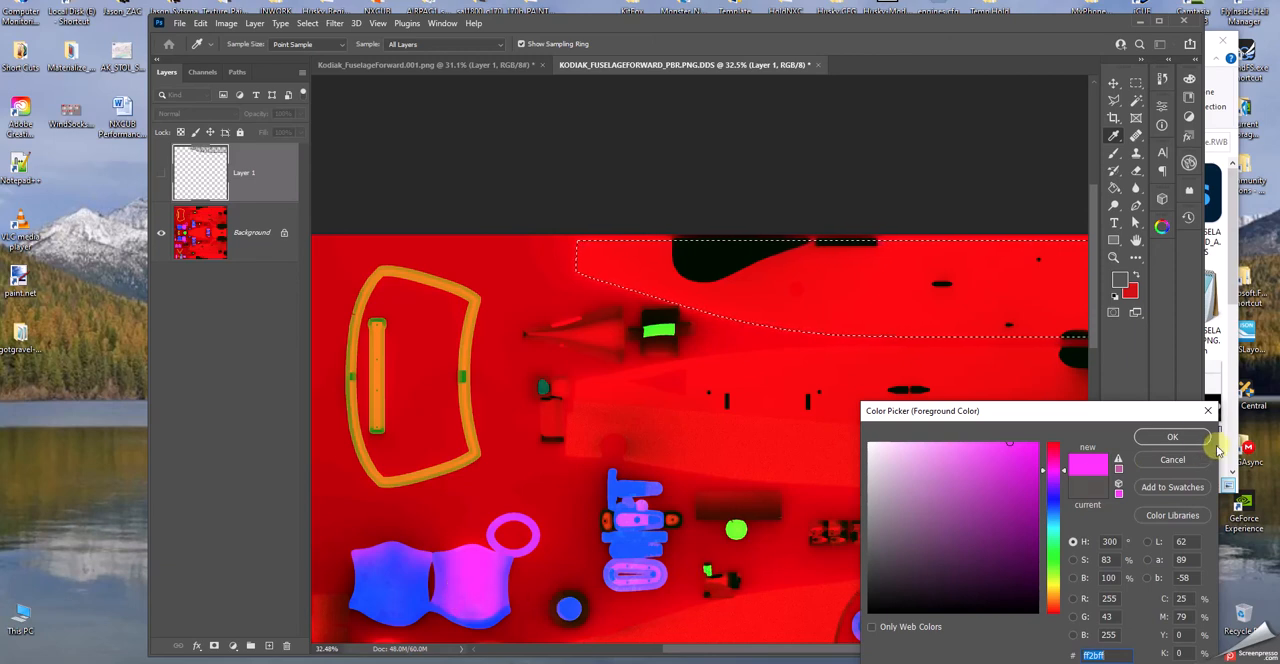
{"action": "left_click", "coordinate": [1172, 437]}
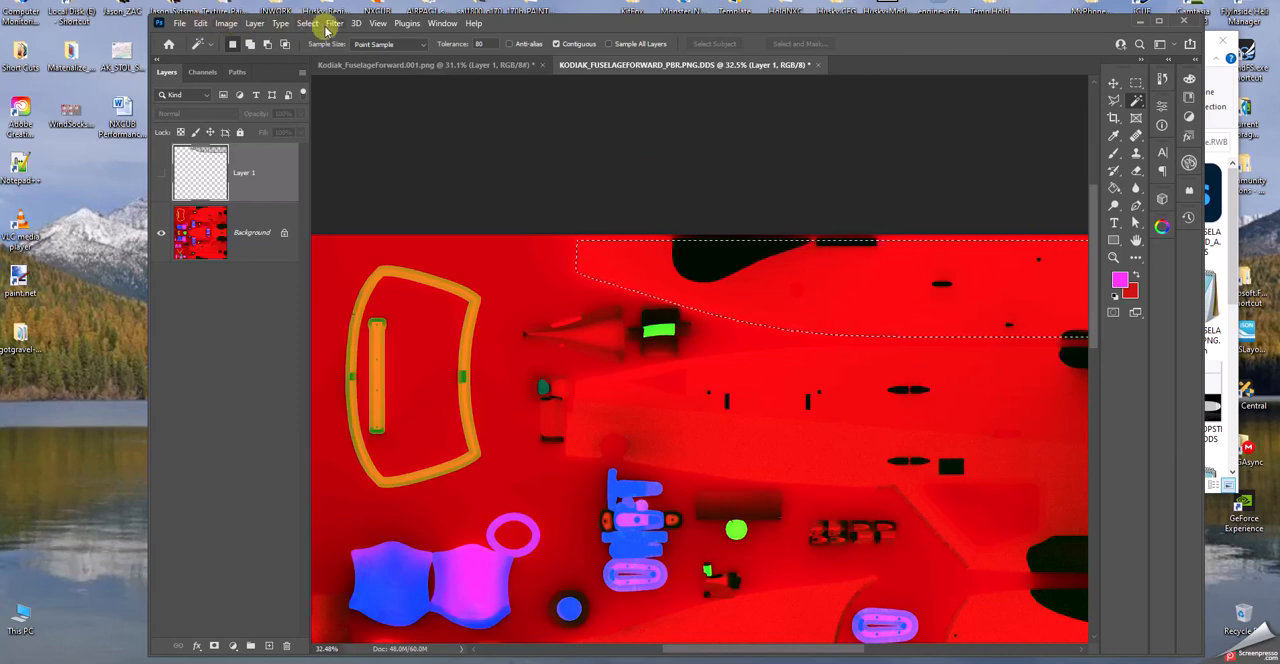
- Try filling the selected panel on the Background layer with the foreground colour at 100% opacity, and undo the fill
{"action": "left_click", "coordinate": [200, 23]}
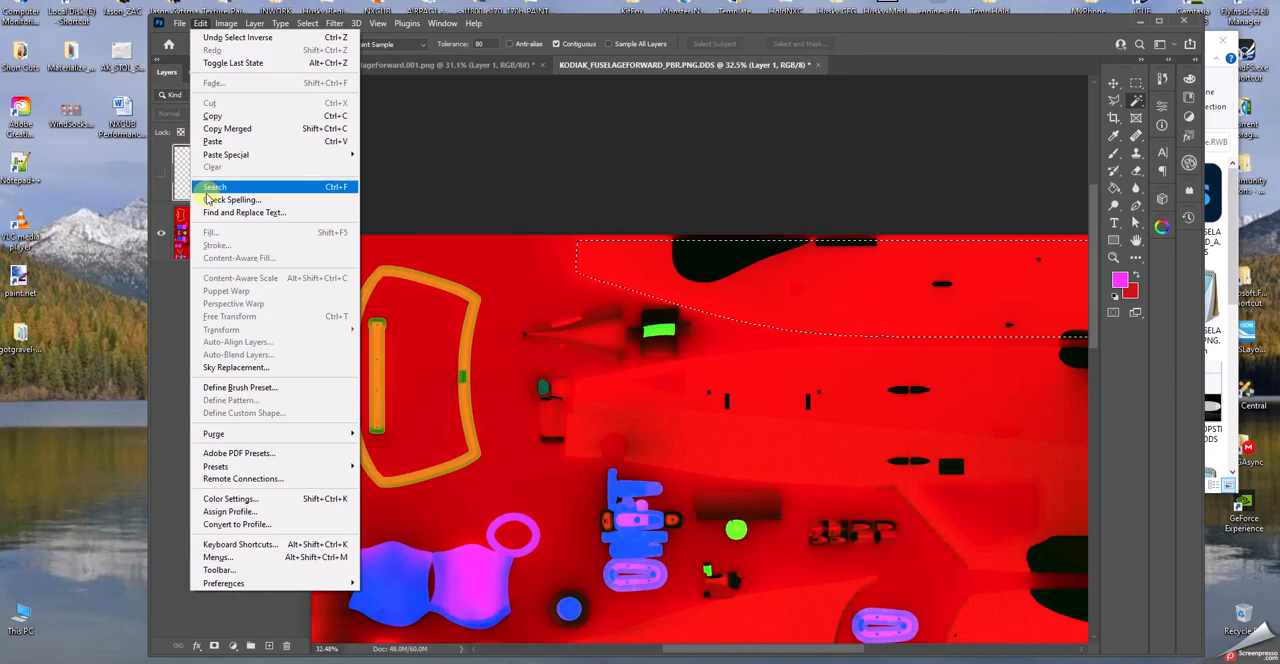
{"action": "left_click", "coordinate": [873, 357]}
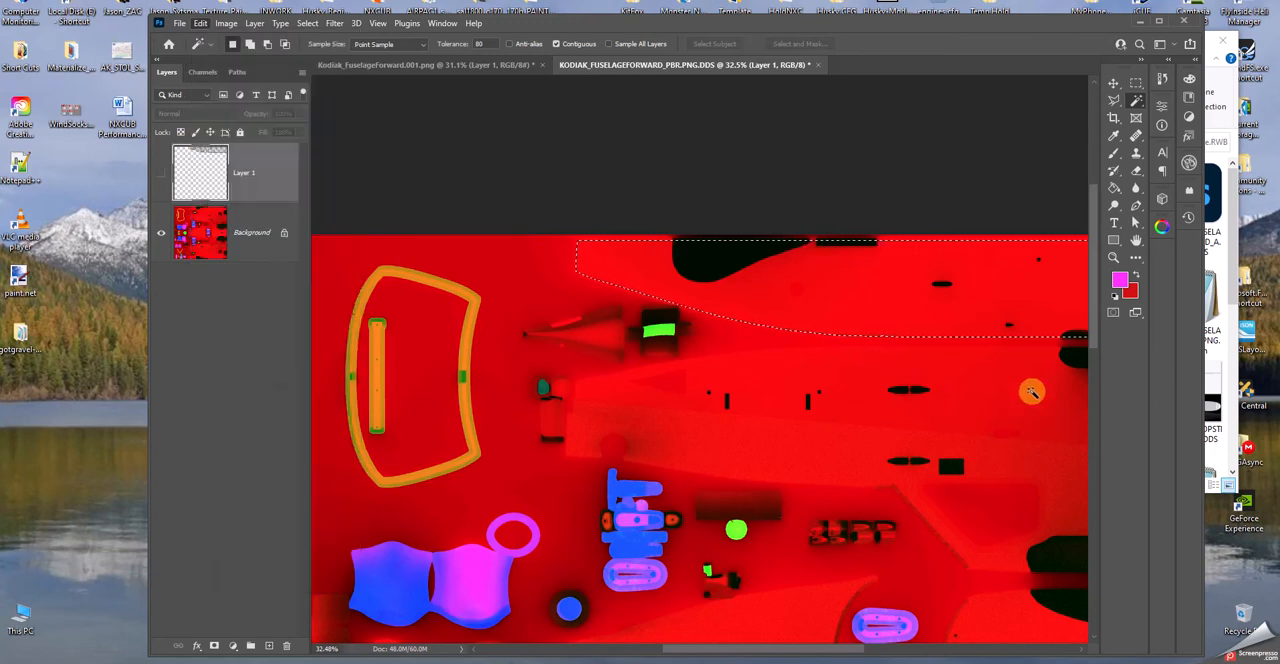
{"action": "left_click", "coordinate": [272, 241]}
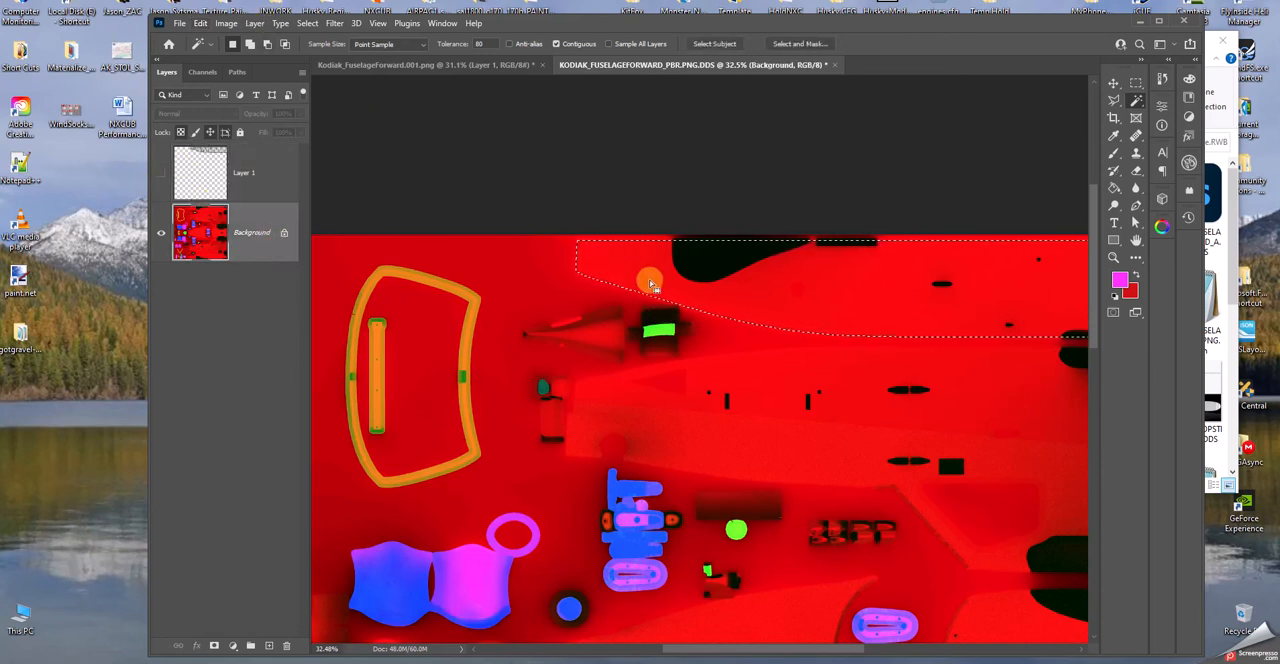
{"action": "left_click", "coordinate": [200, 26]}
{"action": "left_click", "coordinate": [206, 232]}
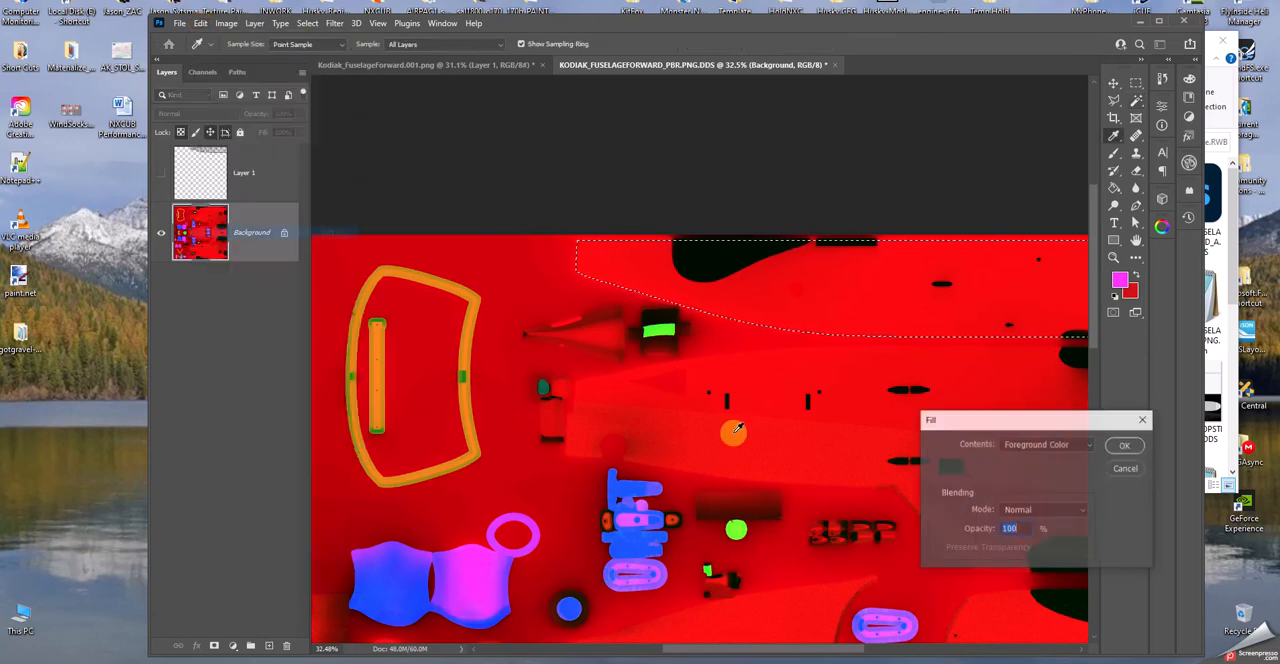
{"action": "left_click", "coordinate": [1123, 446]}
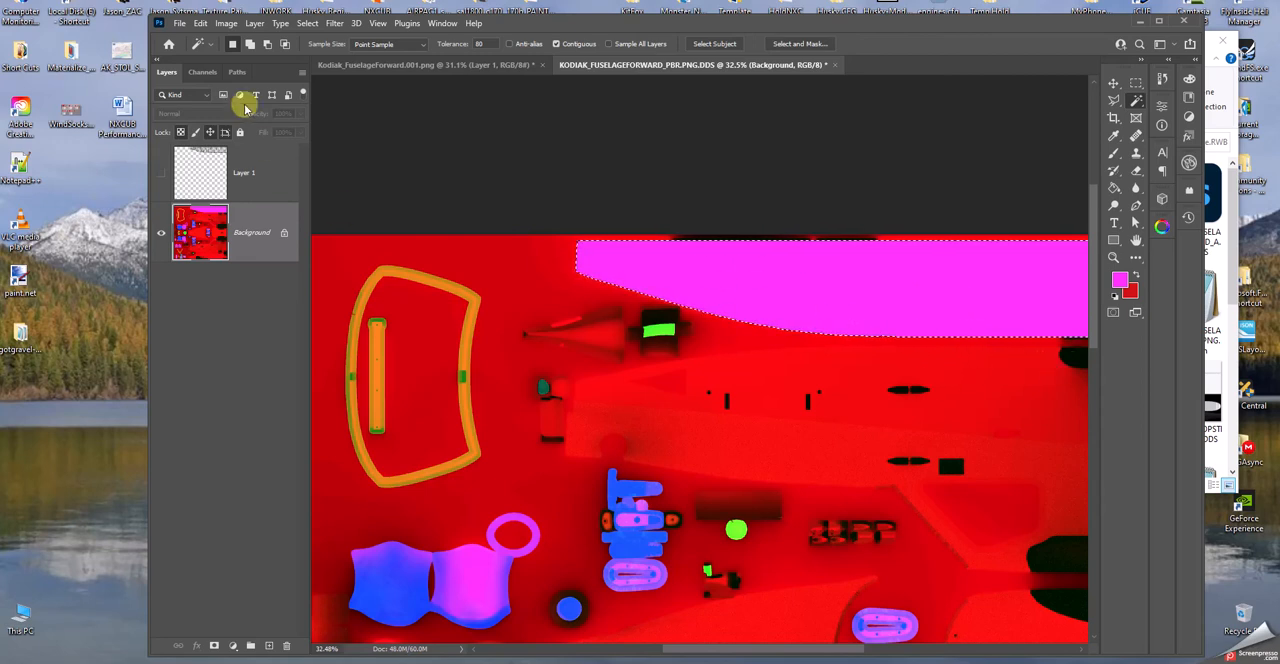
{"action": "left_click", "coordinate": [202, 23]}
{"action": "left_click", "coordinate": [205, 34]}
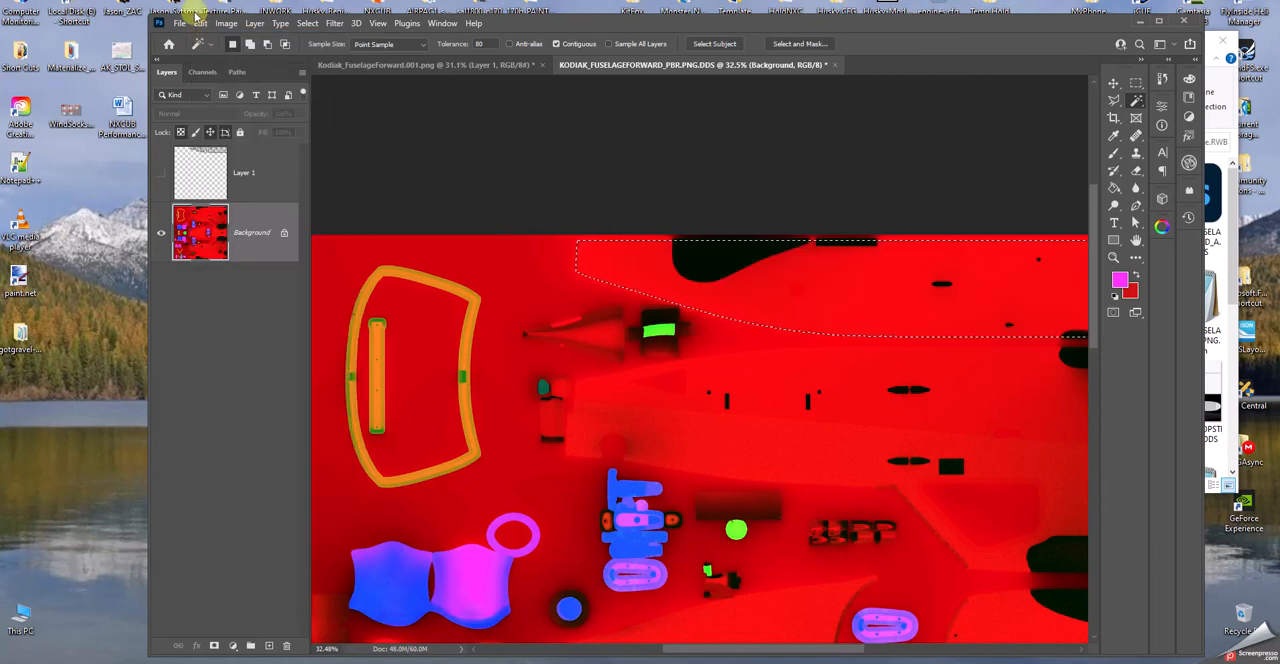
- Try colorizing the selected panel with a Hue/Saturation adjustment at hue 300, saturation 44 and lightness 0
{"action": "left_click", "coordinate": [227, 24]}
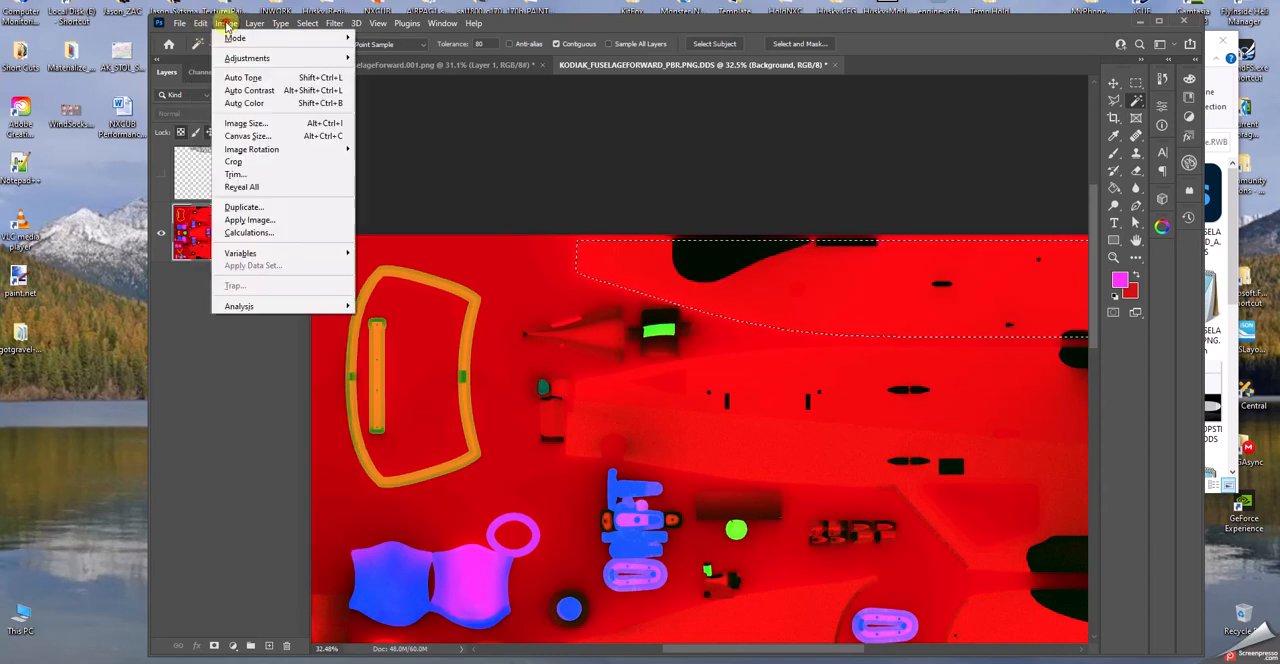
{"action": "mouse_move", "coordinate": [330, 58]}
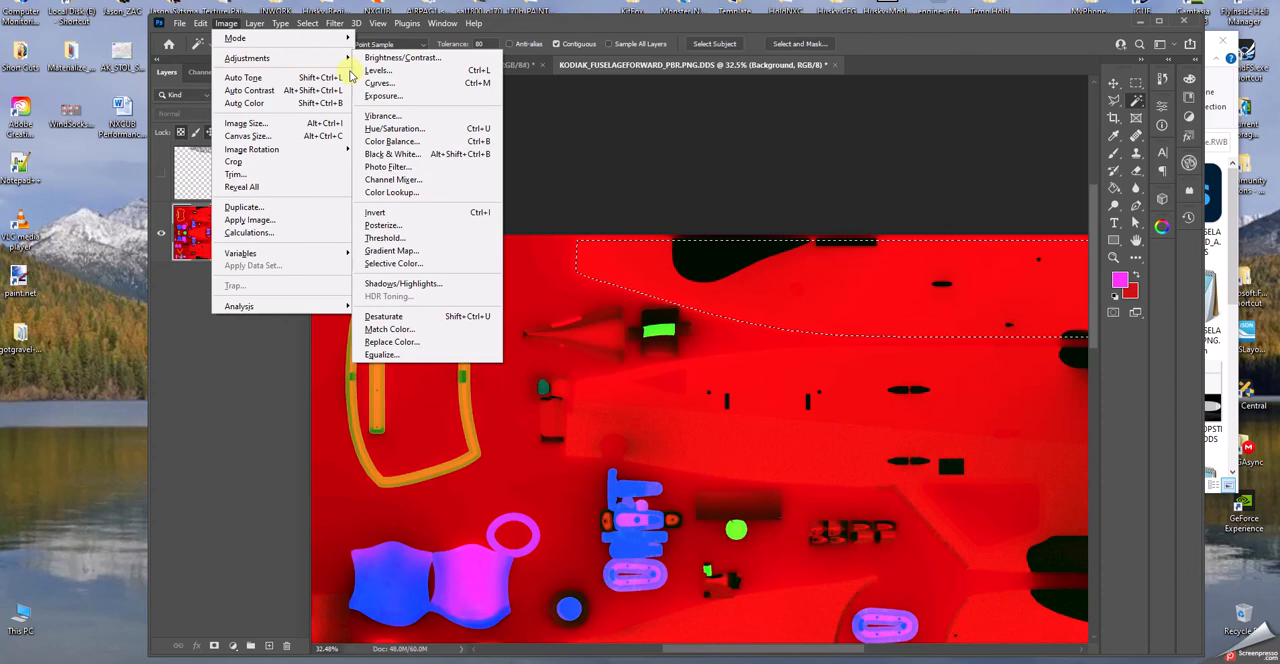
{"action": "left_click", "coordinate": [397, 130]}
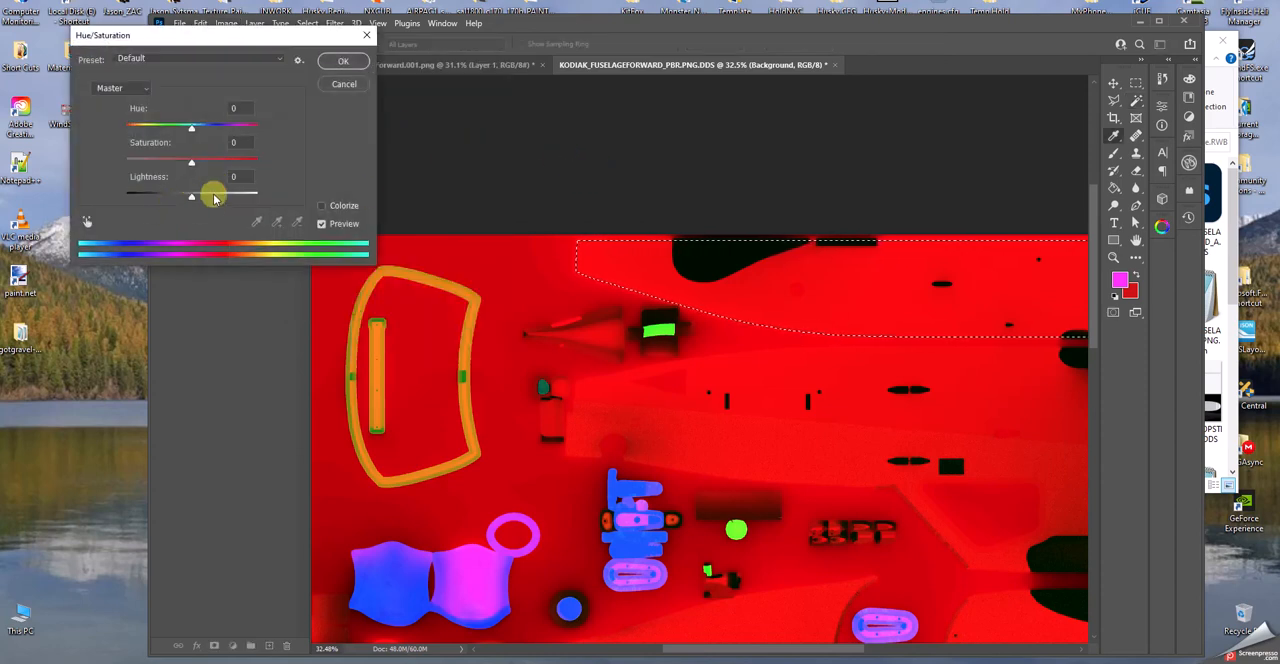
{"action": "left_click", "coordinate": [322, 206]}
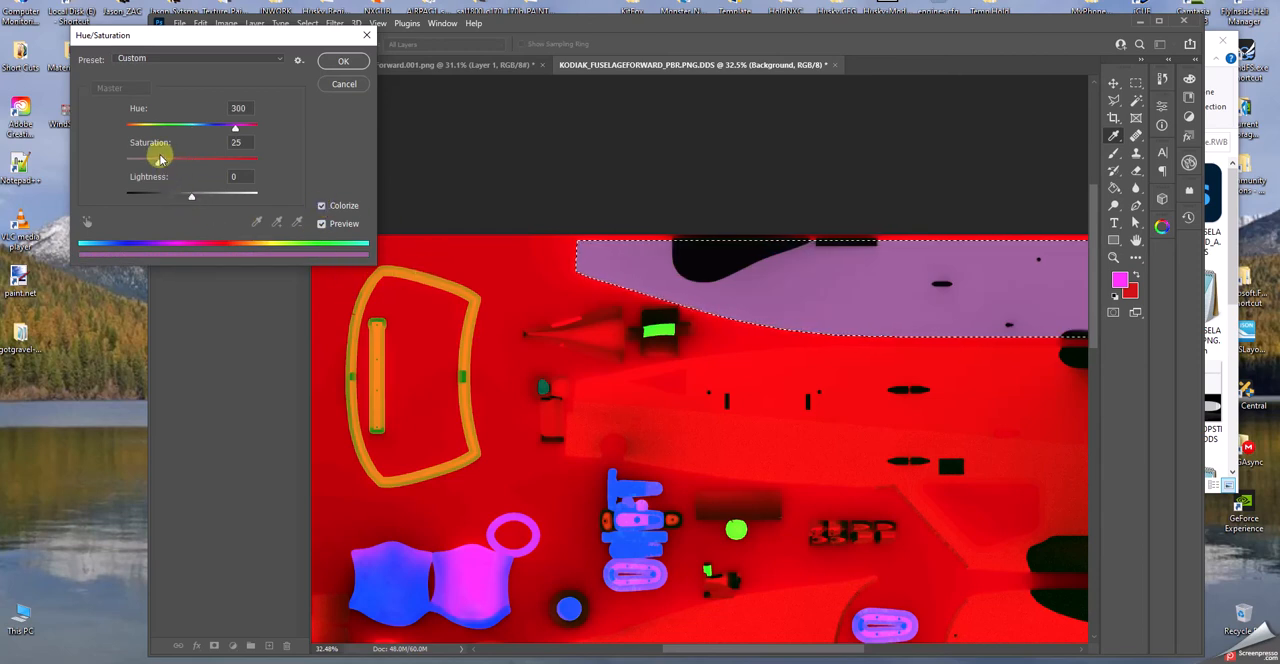
{"action": "mouse_move", "coordinate": [166, 166]}
{"action": "left_mouse_down"}
{"action": "mouse_move", "coordinate": [198, 175]}
{"action": "mouse_move", "coordinate": [186, 170]}
{"action": "left_mouse_up"}
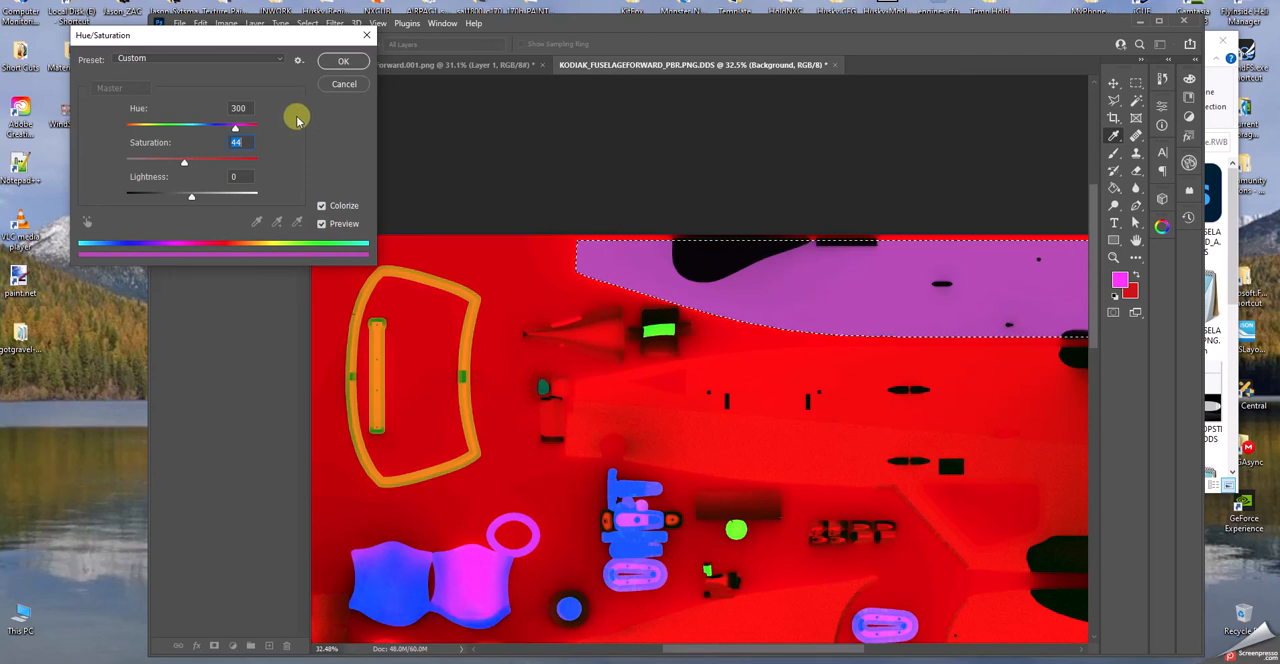
{"action": "left_click", "coordinate": [341, 64]}
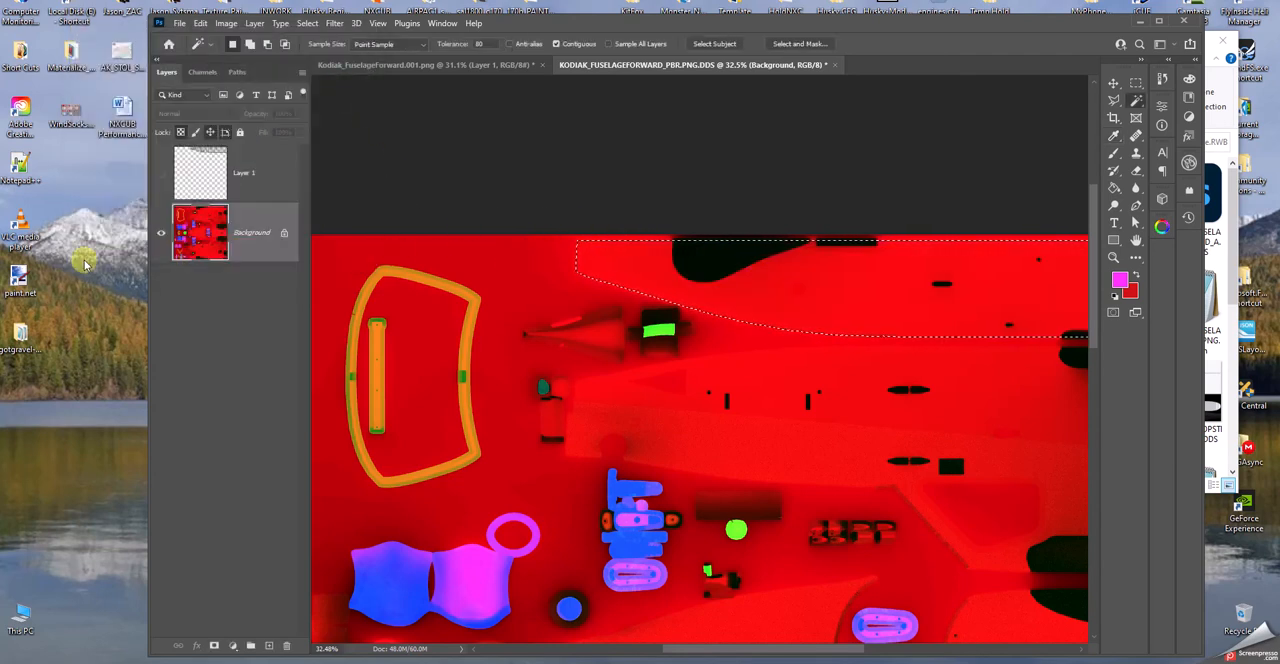
- Close the PBR texture and Kodiak_FuselageForward.001.png without saving, and quit Photoshop along with the texture.RWB folder window
{"action": "left_click", "coordinate": [835, 64]}
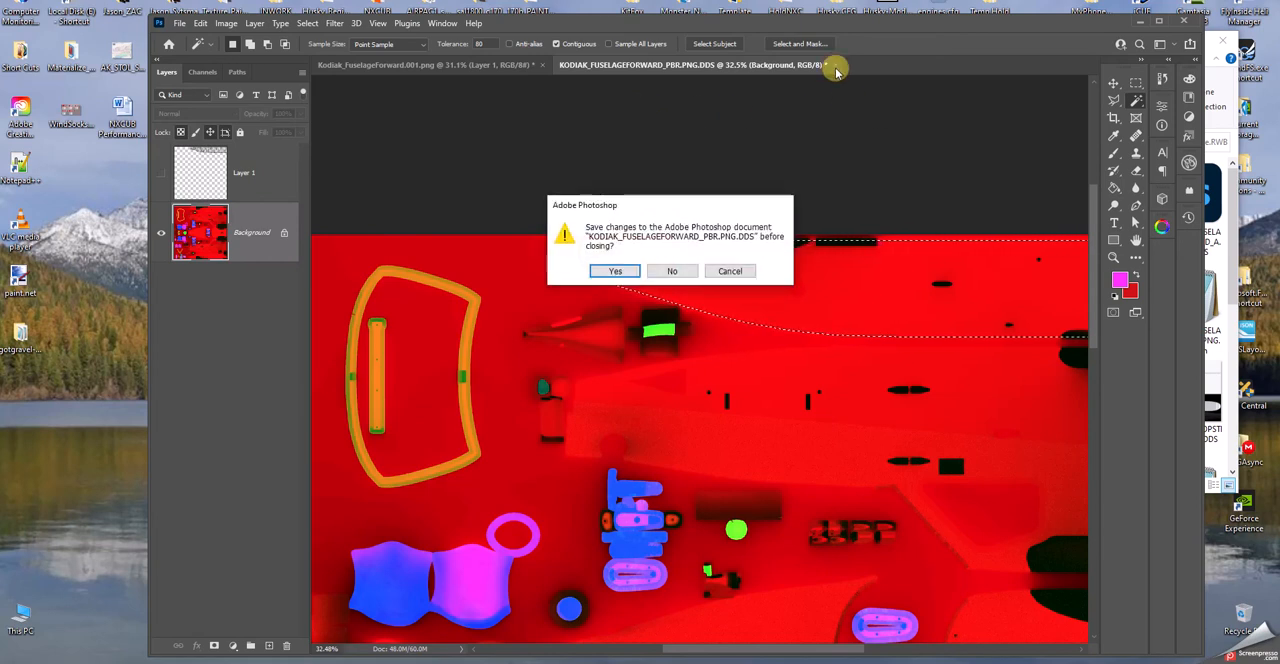
{"action": "left_click", "coordinate": [672, 271]}
{"action": "left_click", "coordinate": [540, 65]}
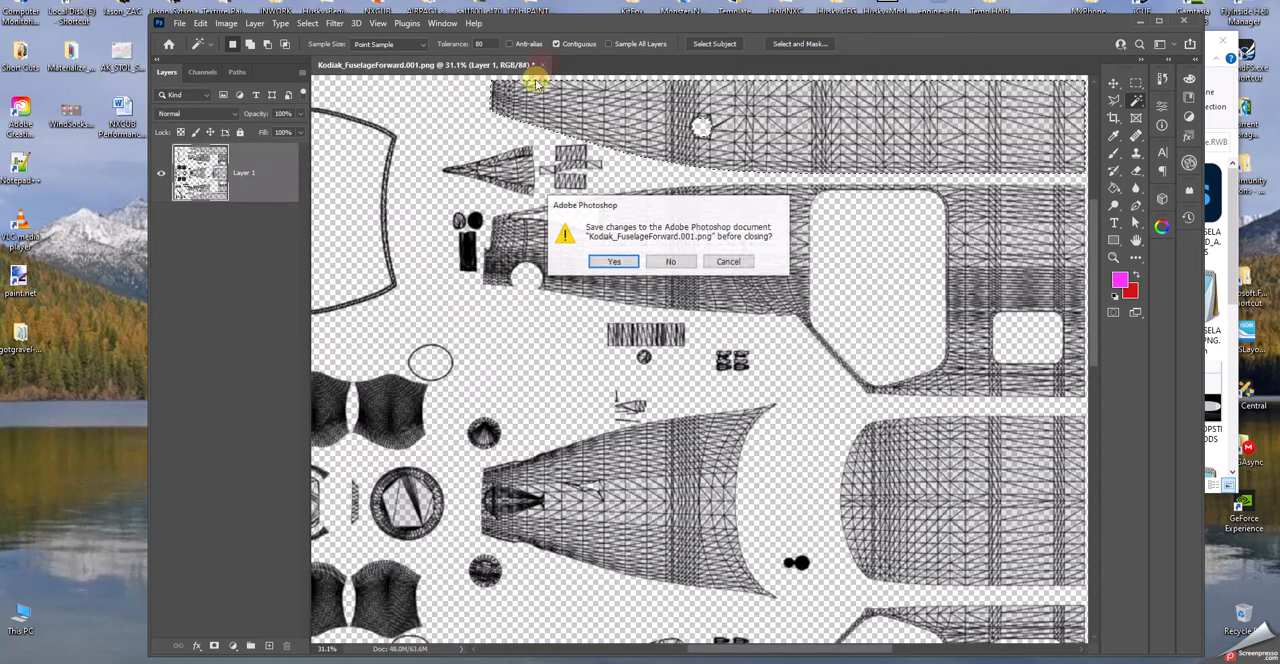
{"action": "left_click", "coordinate": [662, 261]}
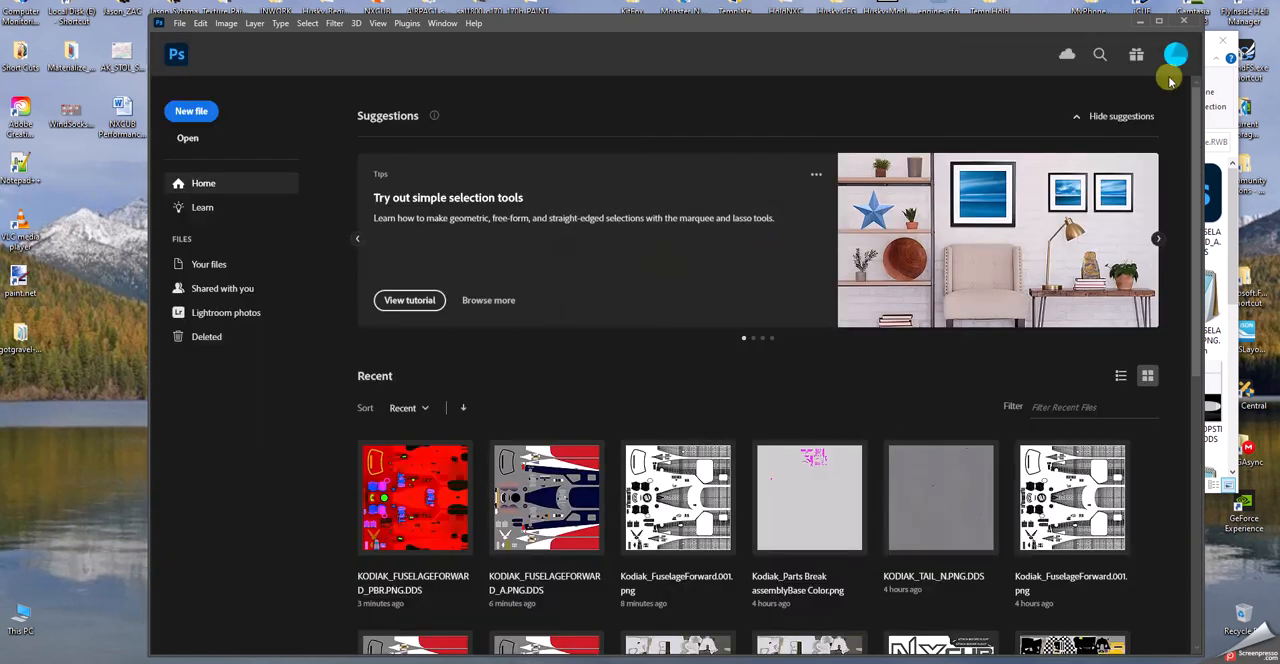
{"action": "left_click", "coordinate": [1182, 22]}
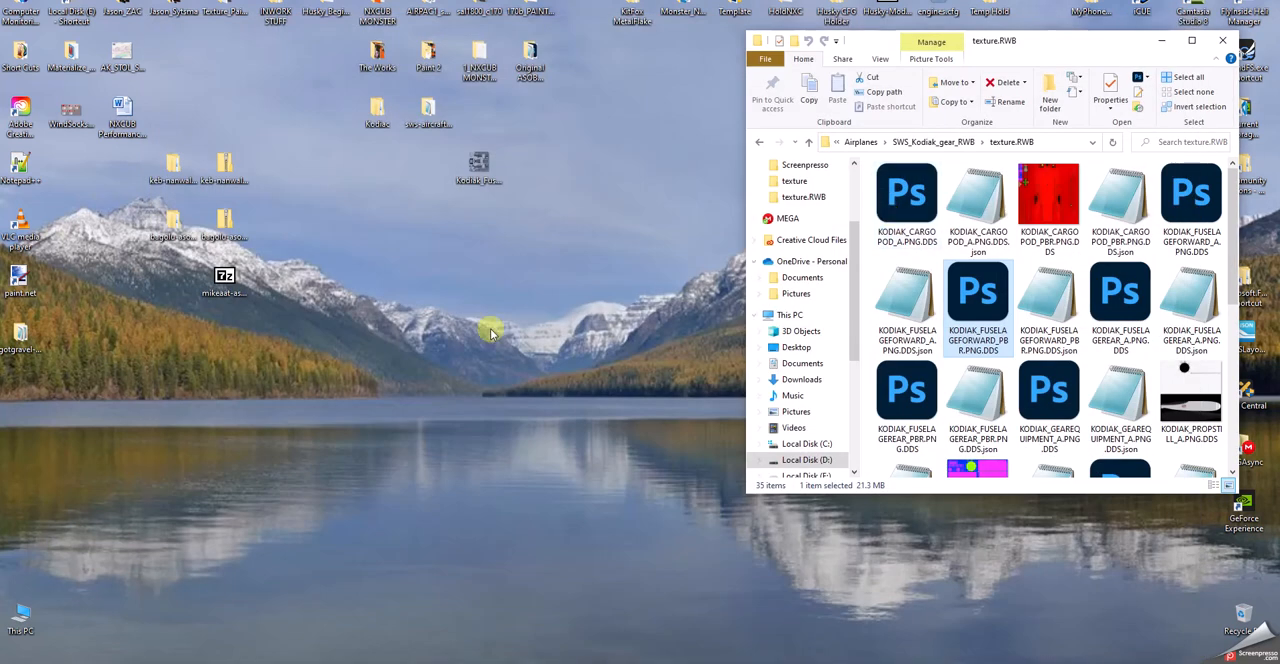
{"action": "left_click", "coordinate": [1227, 43]}
- Open the Kodiak fuselage layout image from the desktop in the image viewer and close it
{"action": "double_click", "coordinate": [478, 165]}
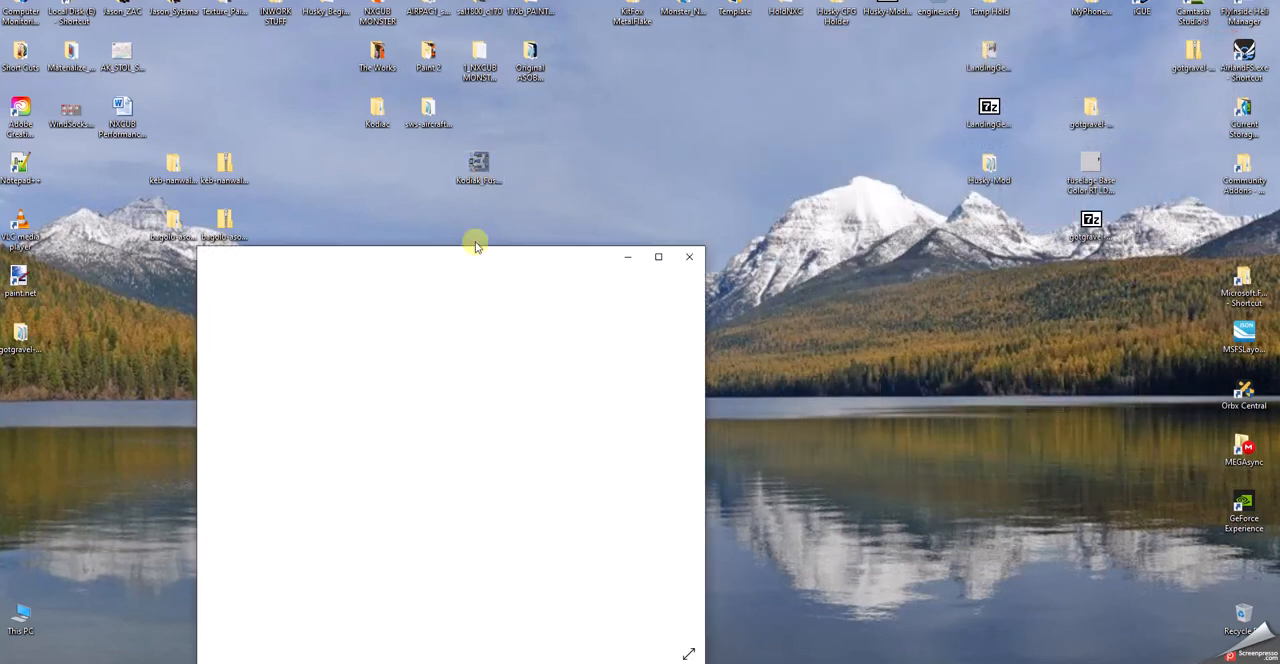
{"action": "left_click", "coordinate": [689, 257]}
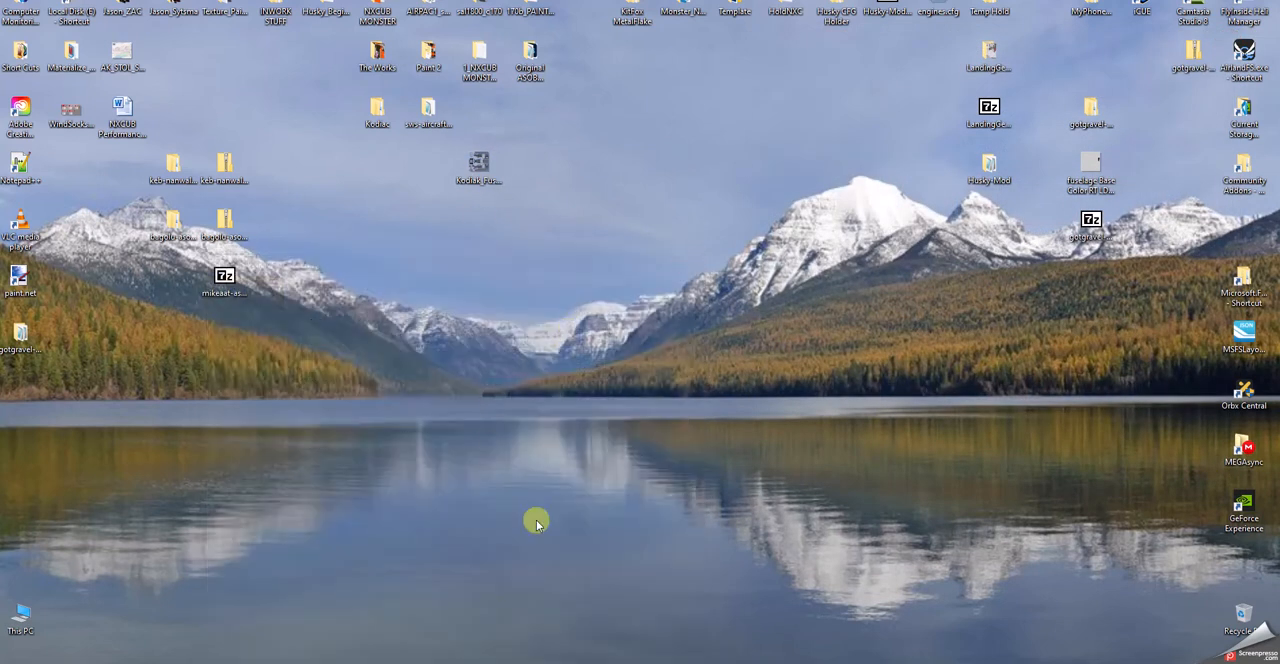
- Switch to Blender and select the left wing object of the aircraft in the Layout workspace
{"action": "left_click", "coordinate": [903, 662]}
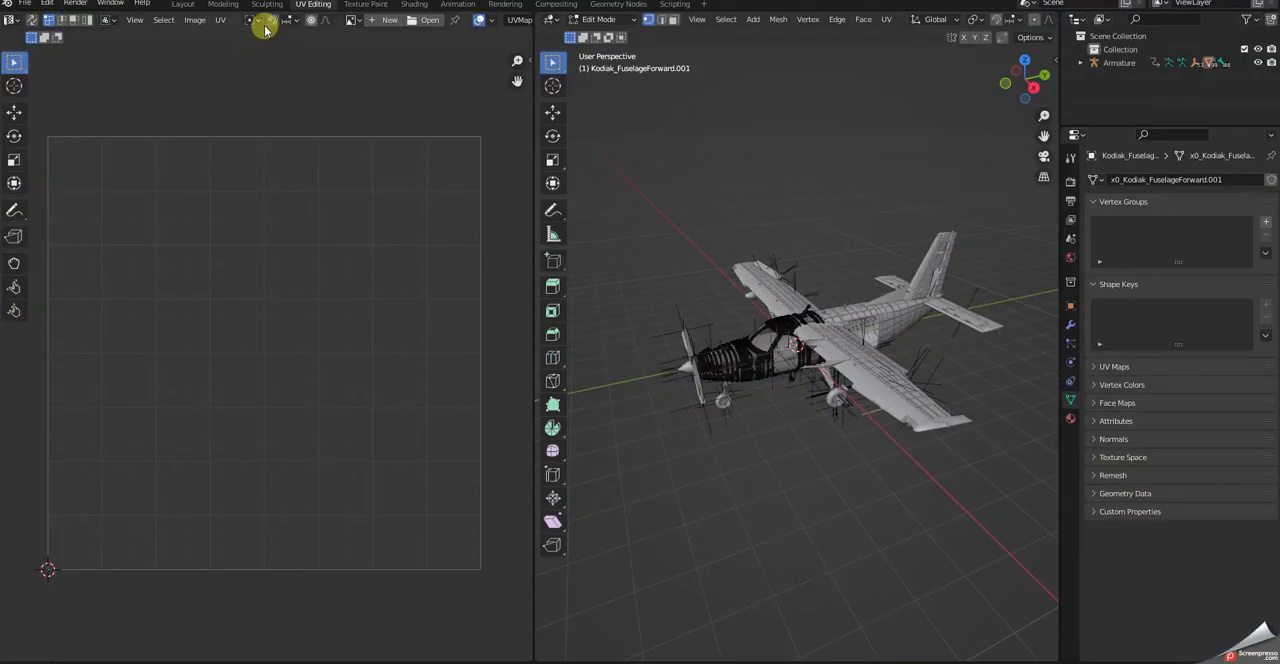
{"action": "left_click", "coordinate": [183, 4]}
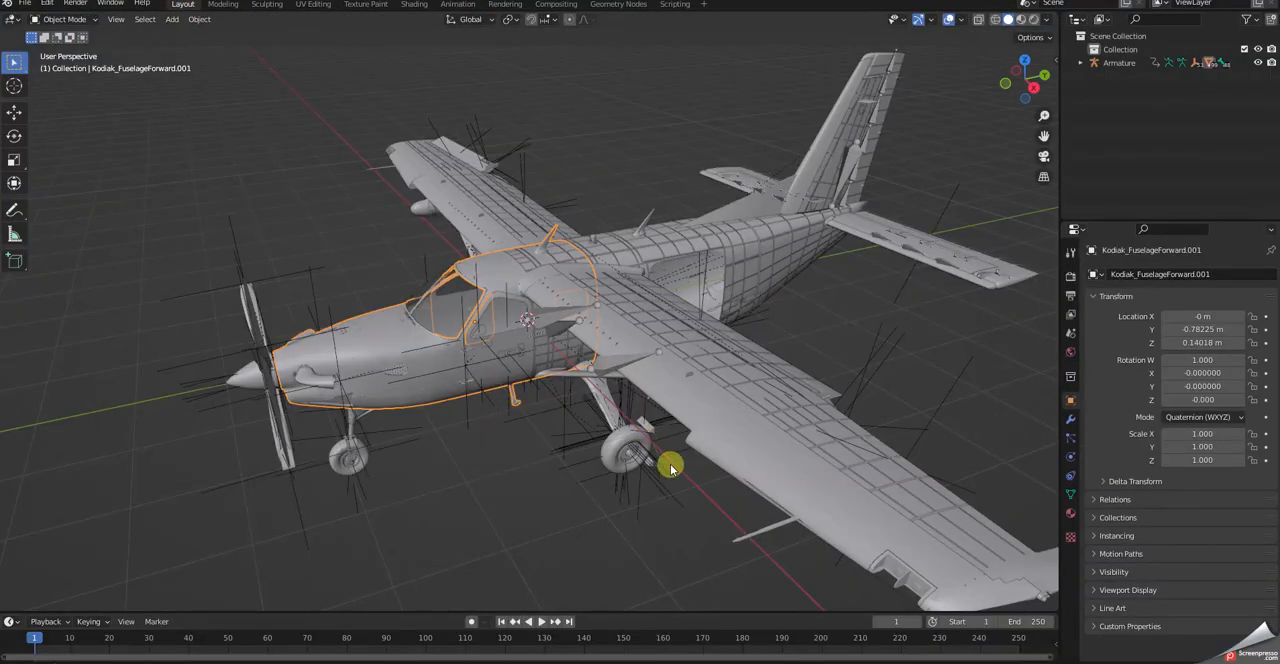
{"action": "left_click", "coordinate": [692, 508]}
{"action": "left_click", "coordinate": [746, 418]}
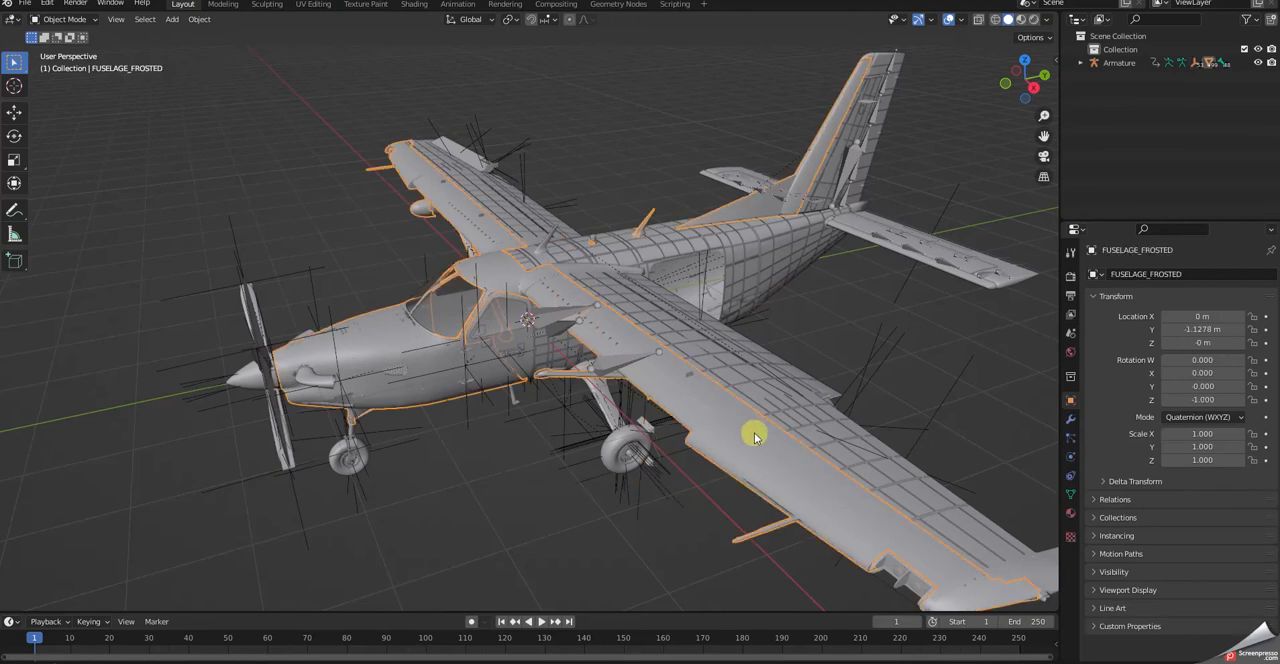
{"action": "left_click", "coordinate": [736, 377]}
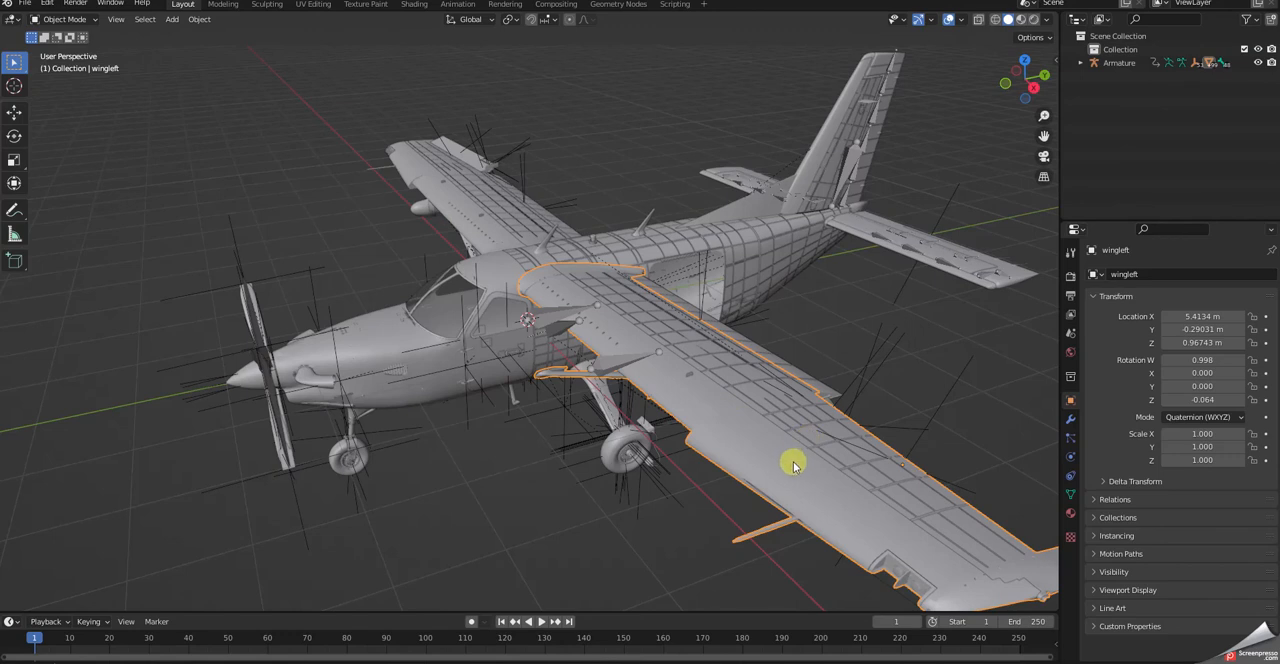
- Export the left wing's UV layout with All UVs as a 1024 × 1024 PNG named wingleft.png to the Desktop
{"action": "left_click", "coordinate": [313, 4]}
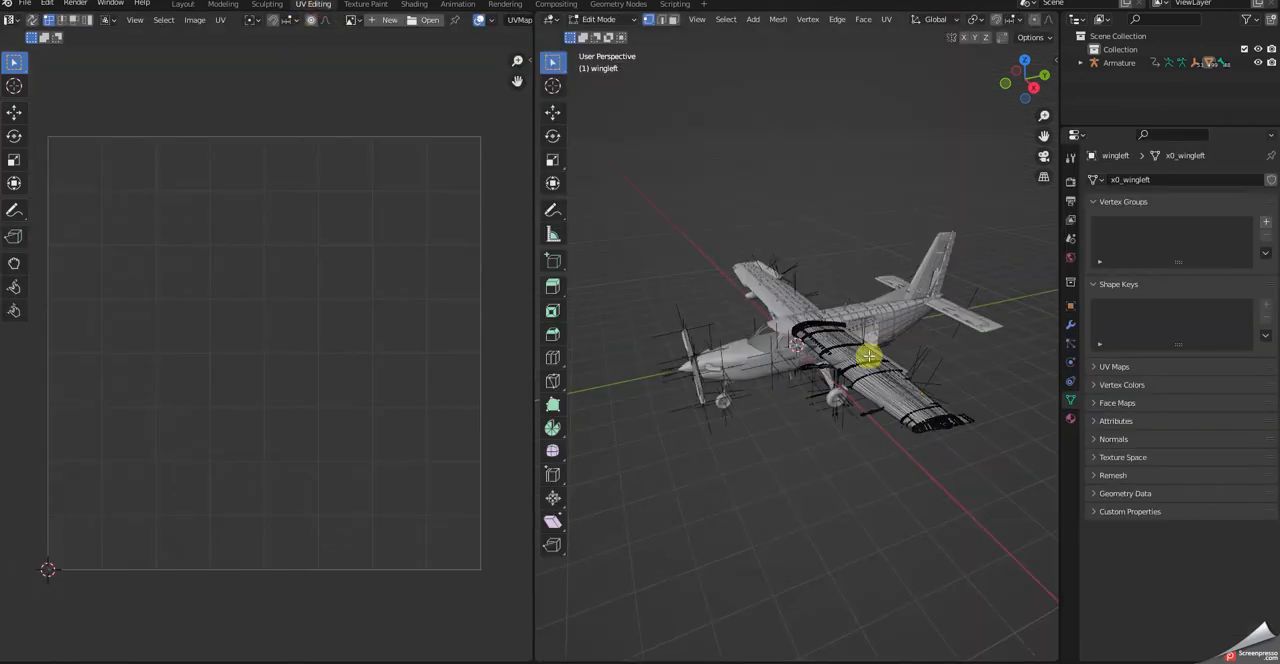
{"action": "left_click", "coordinate": [221, 24]}
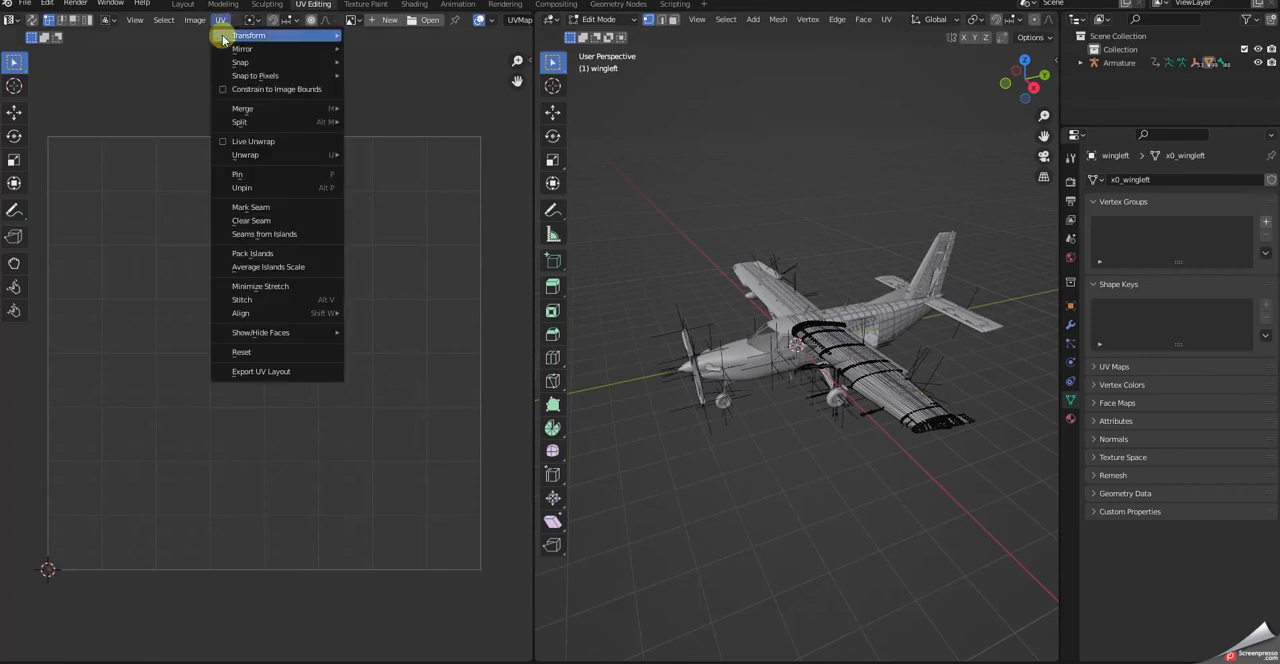
{"action": "left_click", "coordinate": [255, 375]}
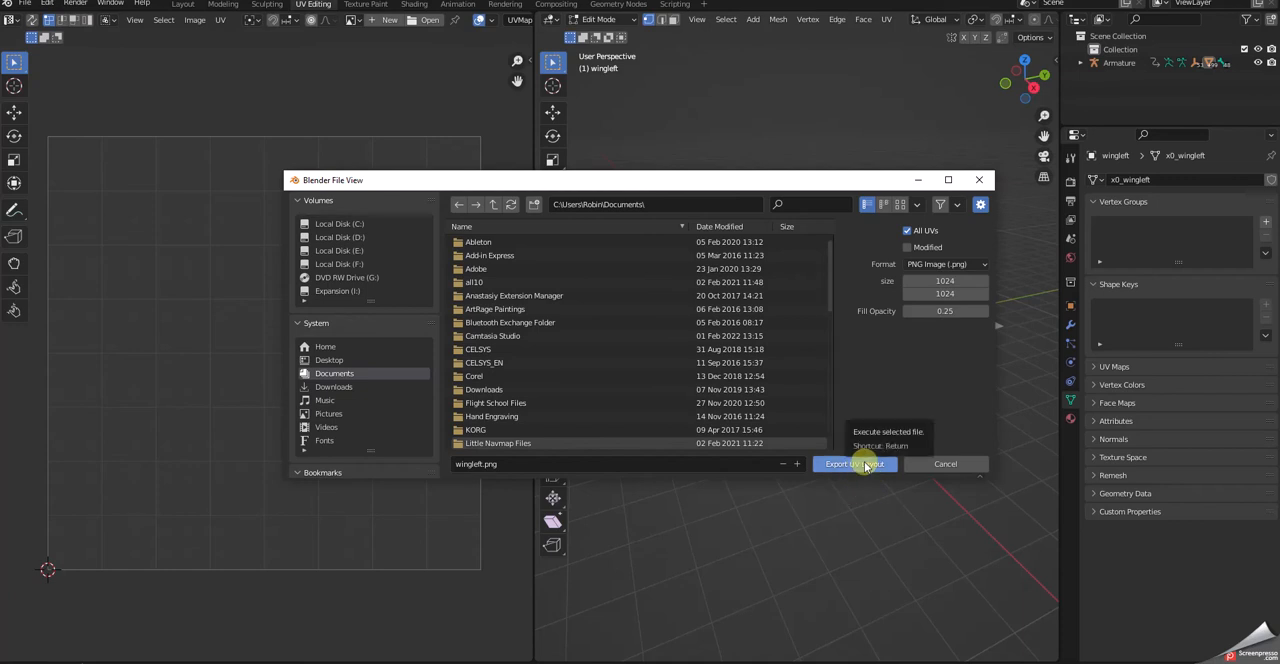
{"action": "left_click", "coordinate": [329, 360]}
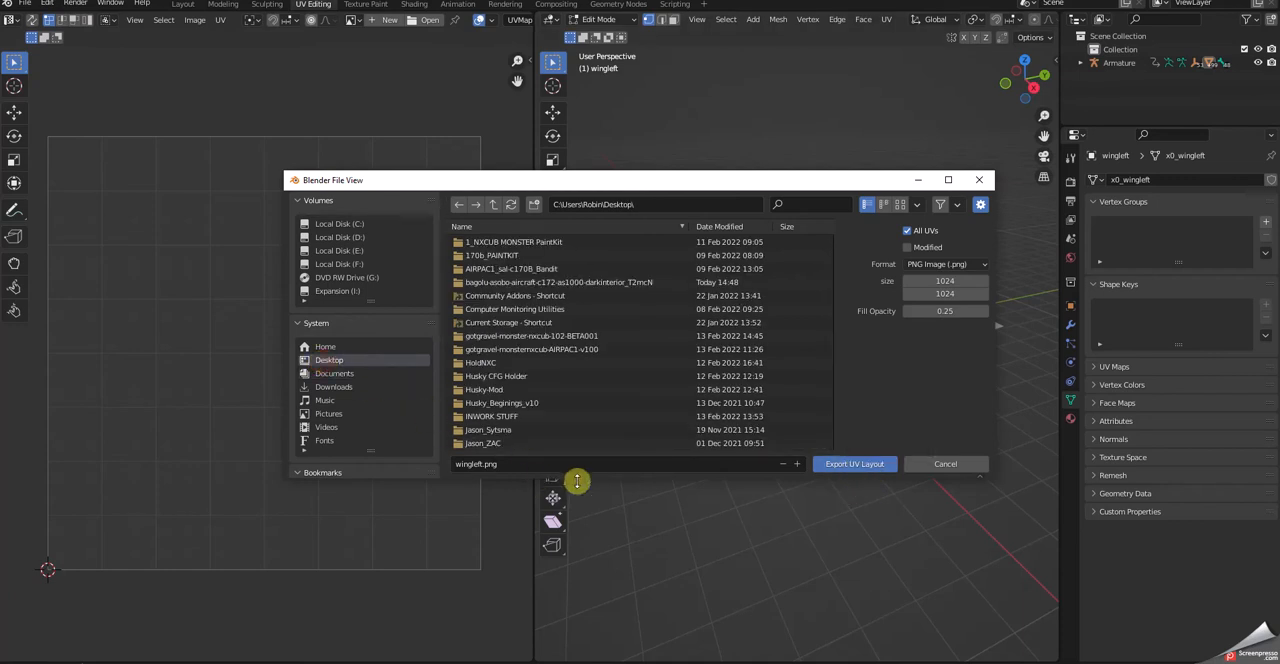
{"action": "left_click", "coordinate": [850, 479]}
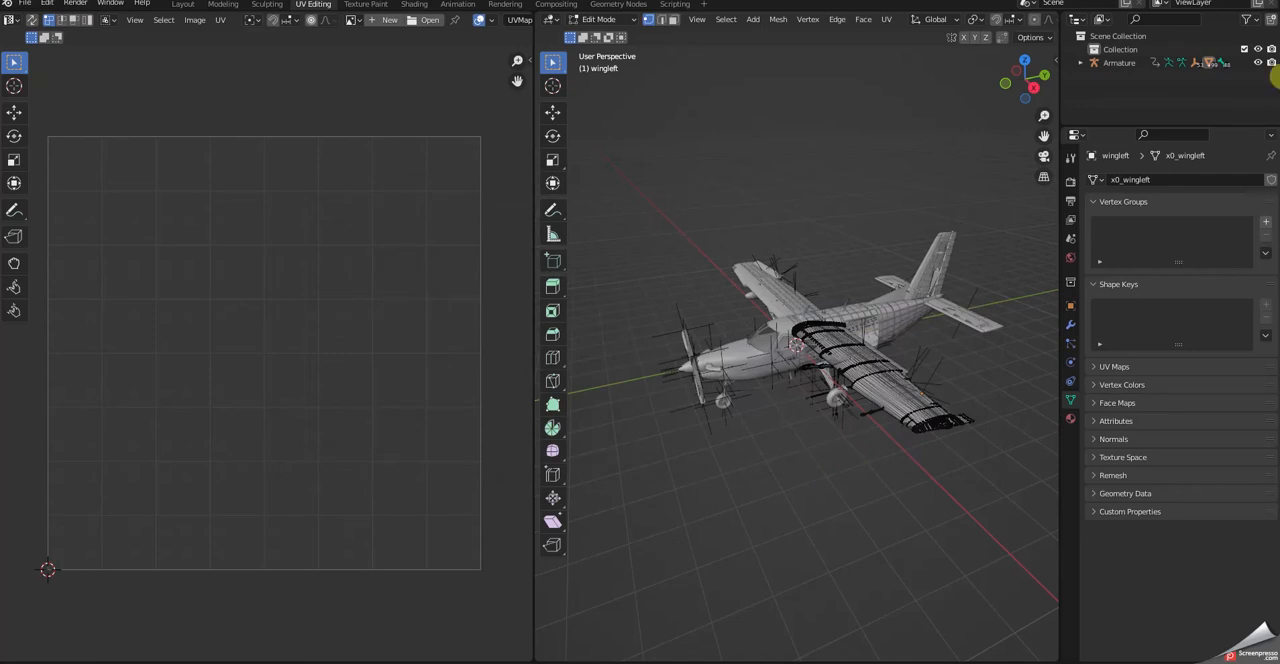
- Move wingleft.png beside the fuselage layout file on the desktop and view the exported wing wireframe
{"action": "left_click", "coordinate": [1205, 1]}
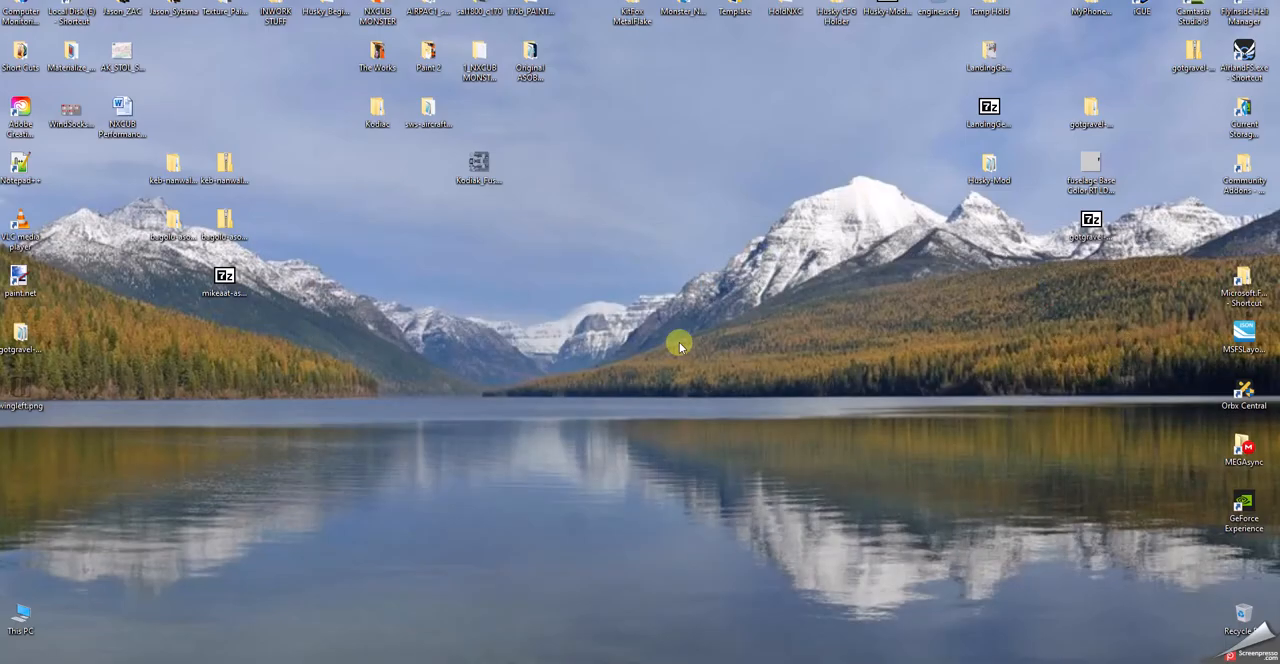
{"action": "left_click_drag", "start_coordinate": [22, 390], "coordinate": [572, 178]}
{"action": "double_click", "coordinate": [583, 168]}
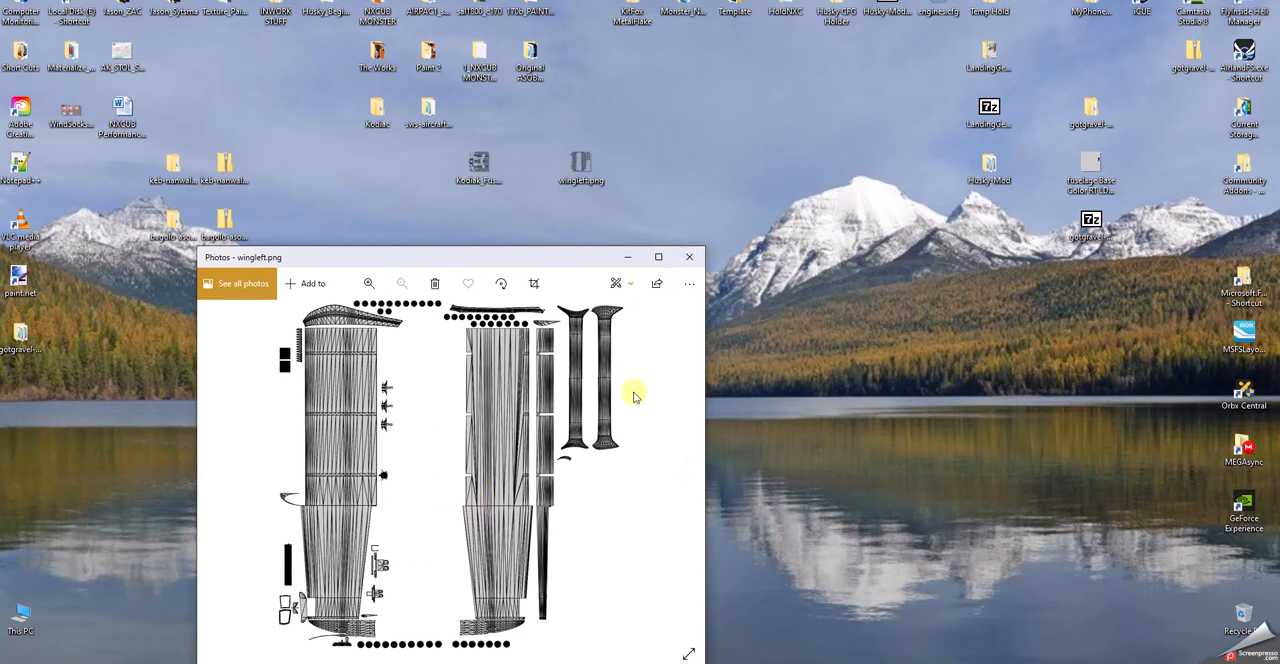
{"action": "left_click", "coordinate": [690, 258]}
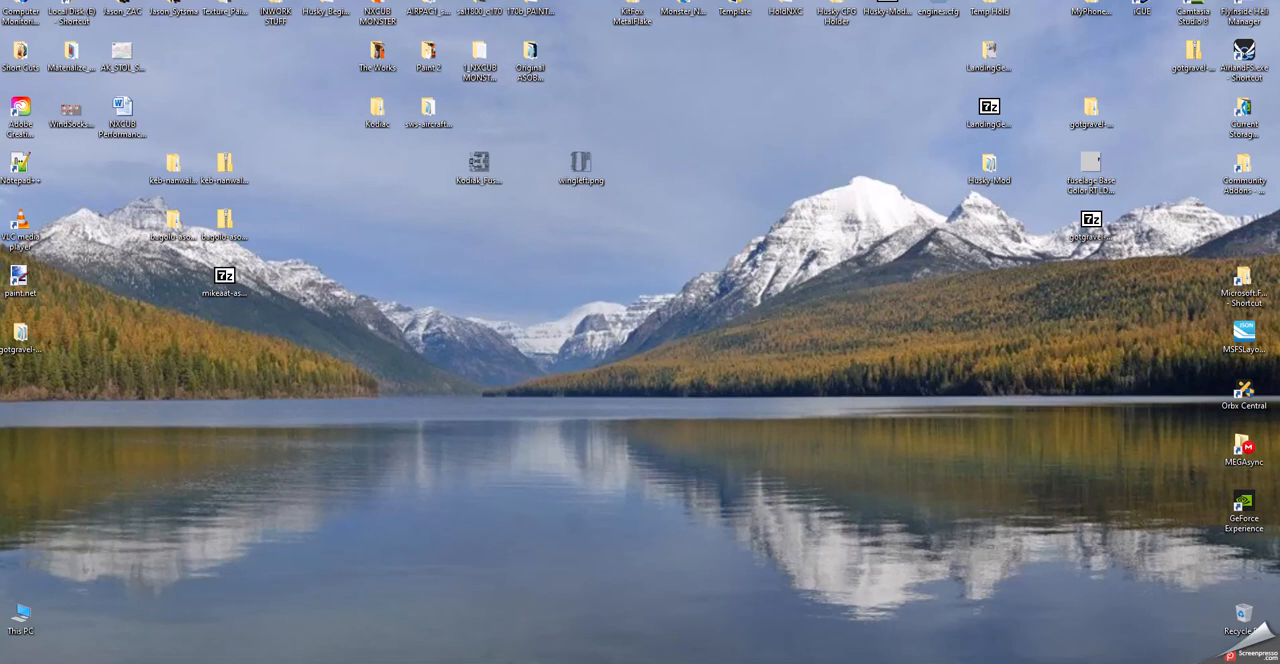
- Switch back to Blender with the left wing open for UV editing
{"action": "left_click", "coordinate": [920, 663]}
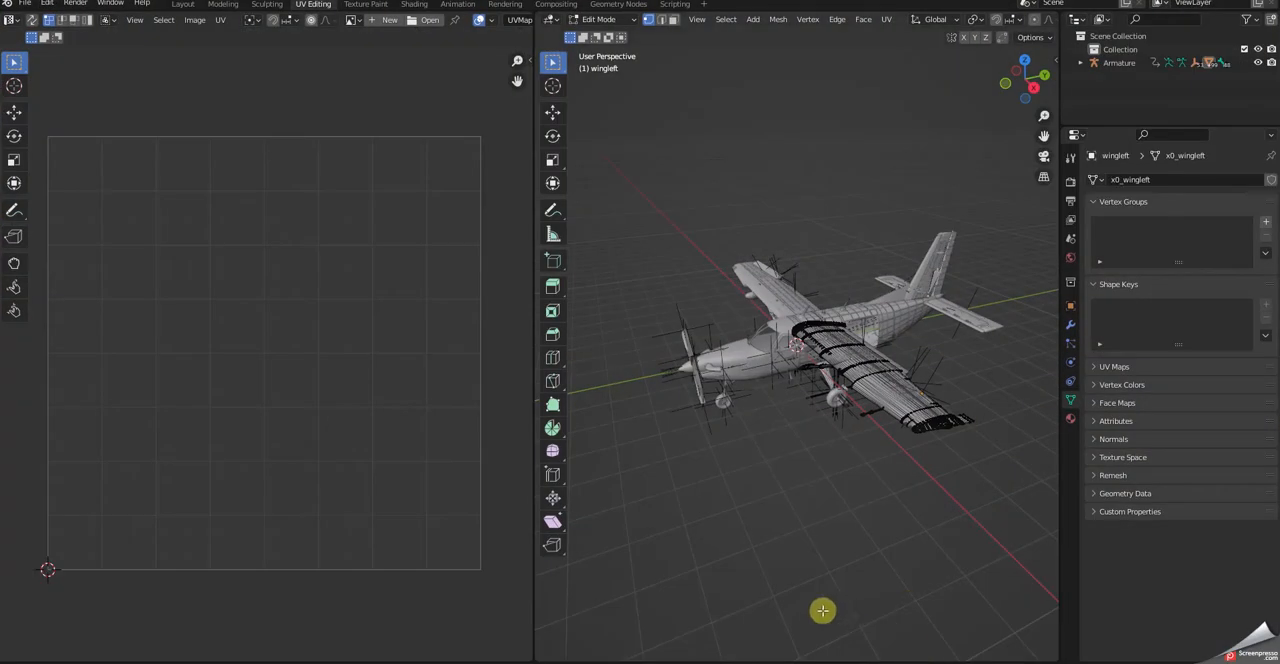
- Return to the Layout workspace and select the brake on the aircraft's right landing gear wheel
{"action": "scroll", "coordinate": [818, 542], "scroll_direction": "up", "scroll_amount": 5}
{"action": "scroll", "coordinate": [825, 546], "scroll_direction": "up", "scroll_amount": 3}
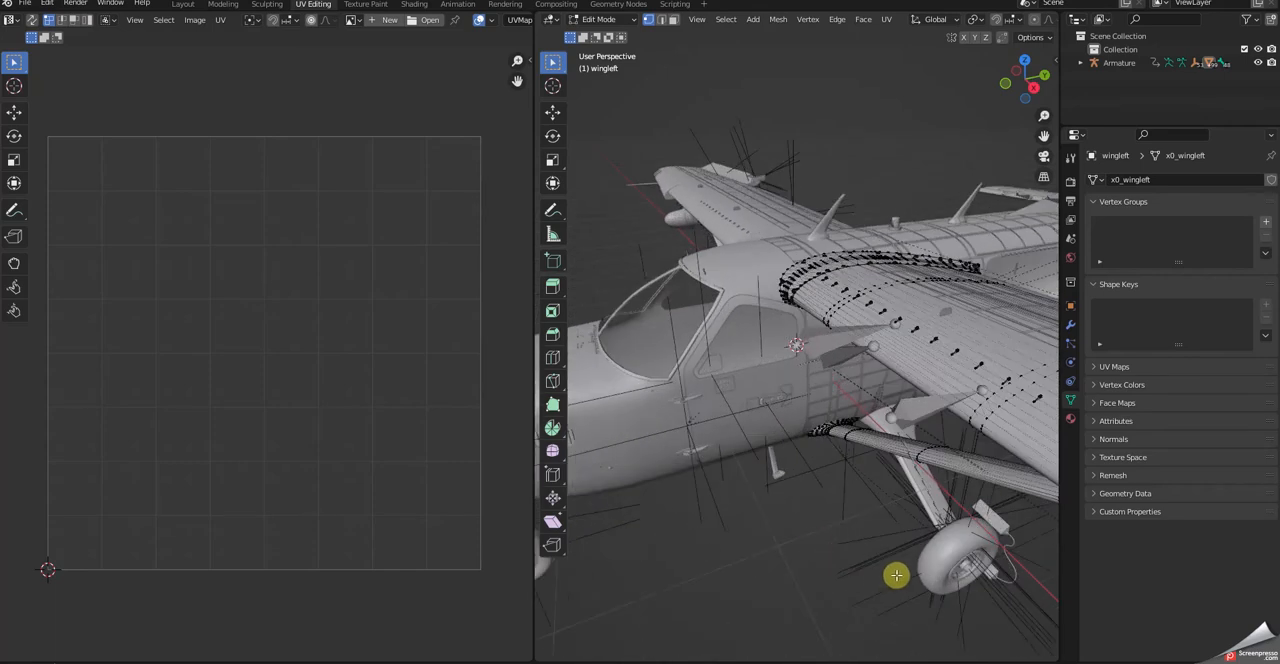
{"action": "scroll", "coordinate": [933, 584], "scroll_direction": "down", "scroll_amount": 2}
{"action": "middle_click_drag", "start_coordinate": [929, 523], "coordinate": [923, 446]}
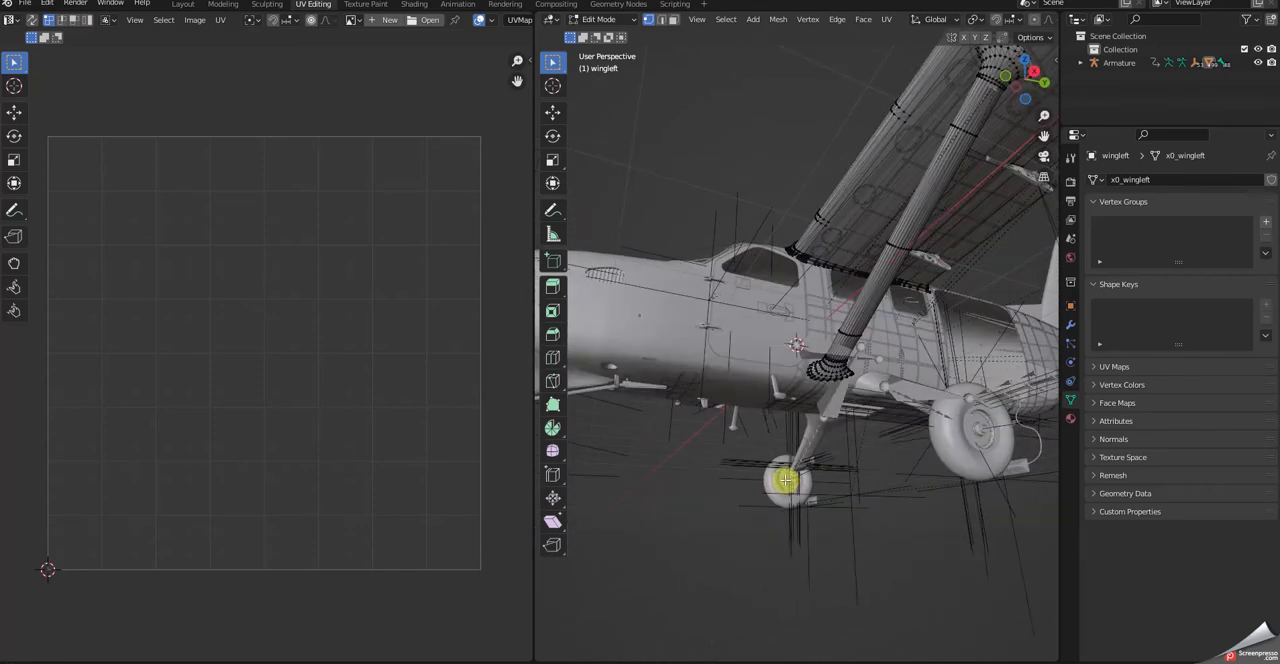
{"action": "left_click", "coordinate": [185, 6]}
{"action": "scroll", "coordinate": [623, 541], "scroll_direction": "up", "scroll_amount": 5}
{"action": "middle_click_drag", "start_coordinate": [660, 509], "coordinate": [664, 468]}
{"action": "scroll", "coordinate": [400, 550], "scroll_direction": "up", "scroll_amount": 3}
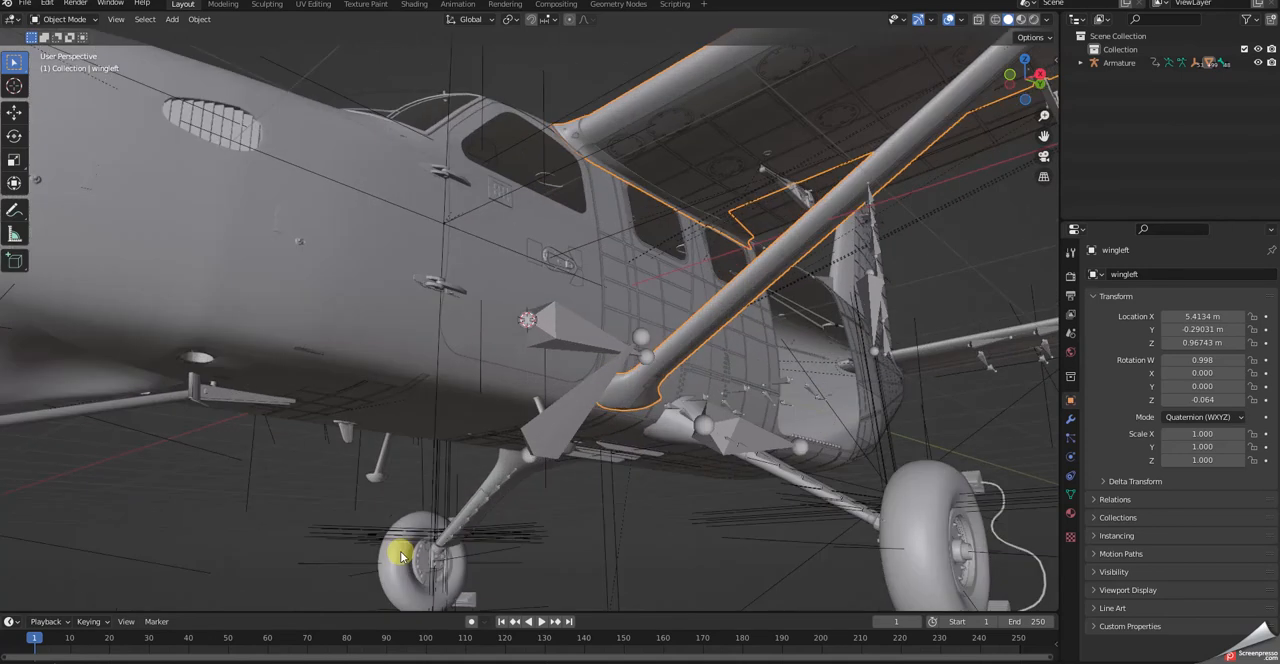
{"action": "left_click", "coordinate": [425, 563]}
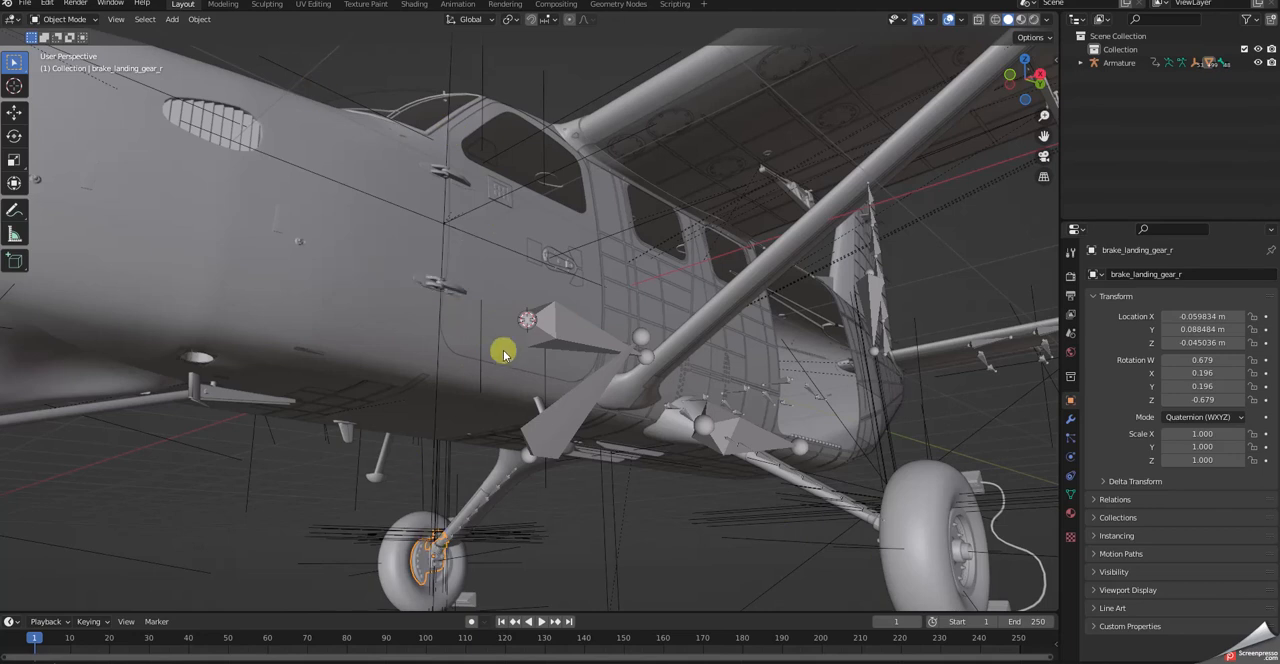
- Isolate the right landing gear brake by hiding all unselected objects
{"action": "key", "text": "ctrl+h"}
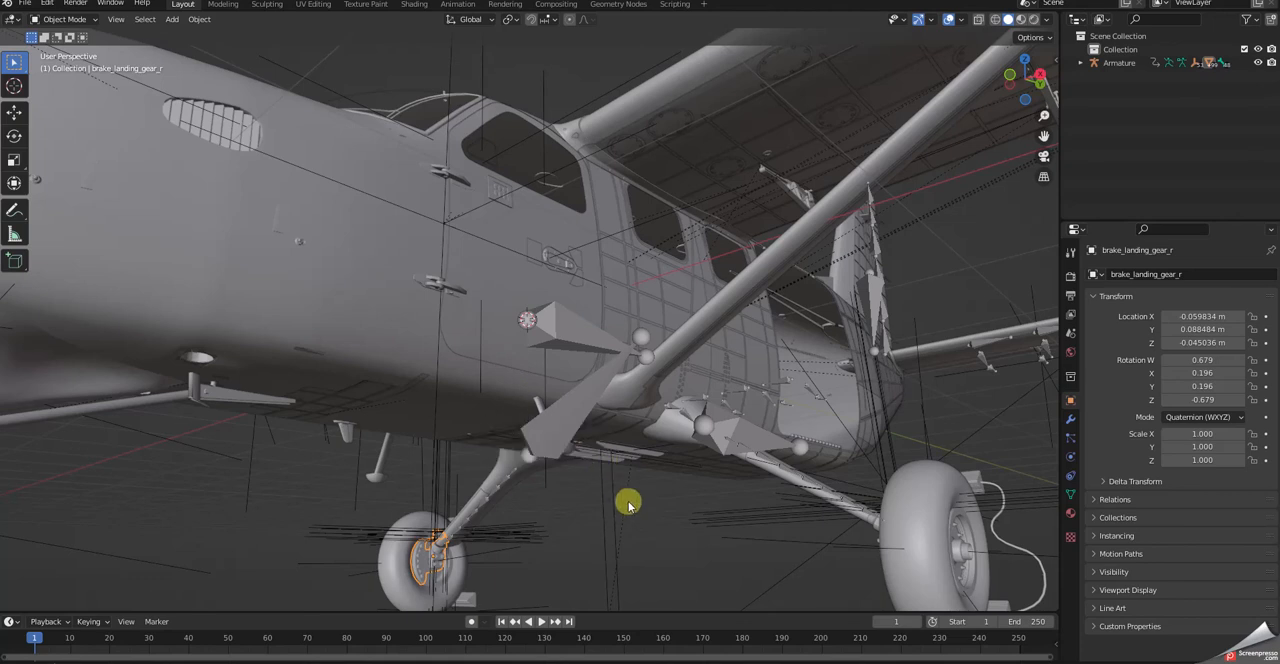
{"action": "key", "text": "shift+h"}
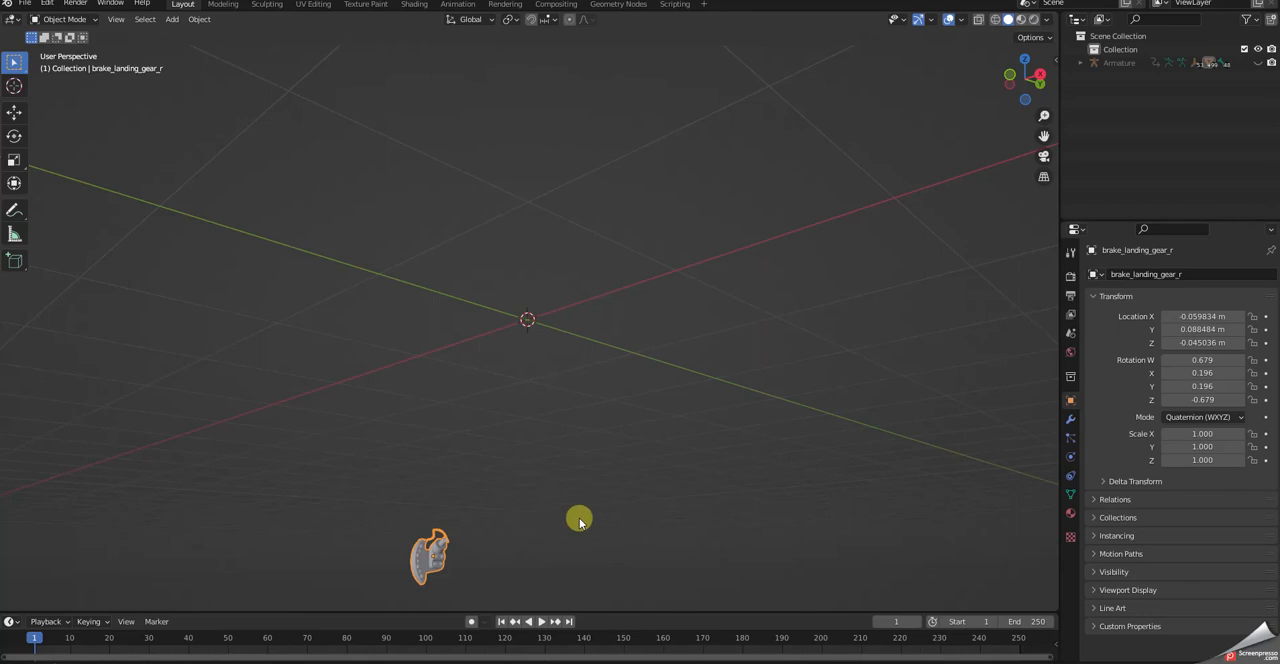
{"action": "left_click_drag", "start_coordinate": [1043, 135], "coordinate": [1138, 2]}
{"action": "middle_click_drag", "start_coordinate": [800, 400], "coordinate": [694, 489]}
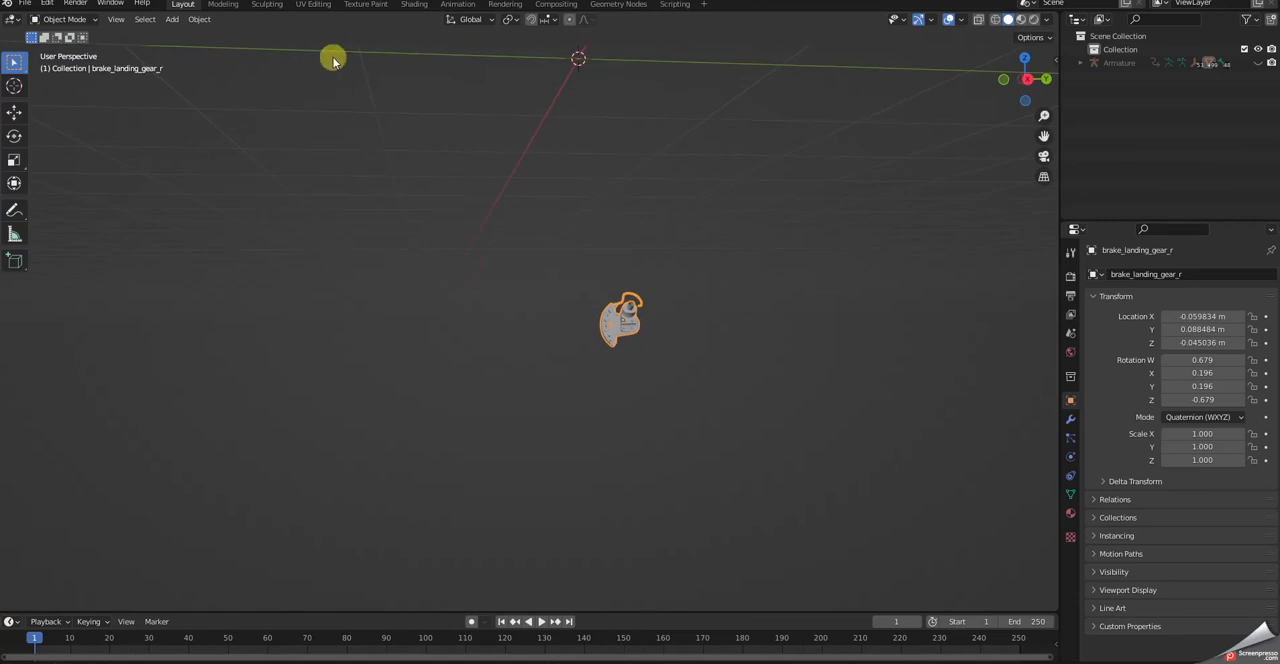
- In the Texture Paint workspace, add a white Base Color paint slot named Kodiak_Parts Base Color at 4096 × 4096 px
{"action": "left_click", "coordinate": [358, 8]}
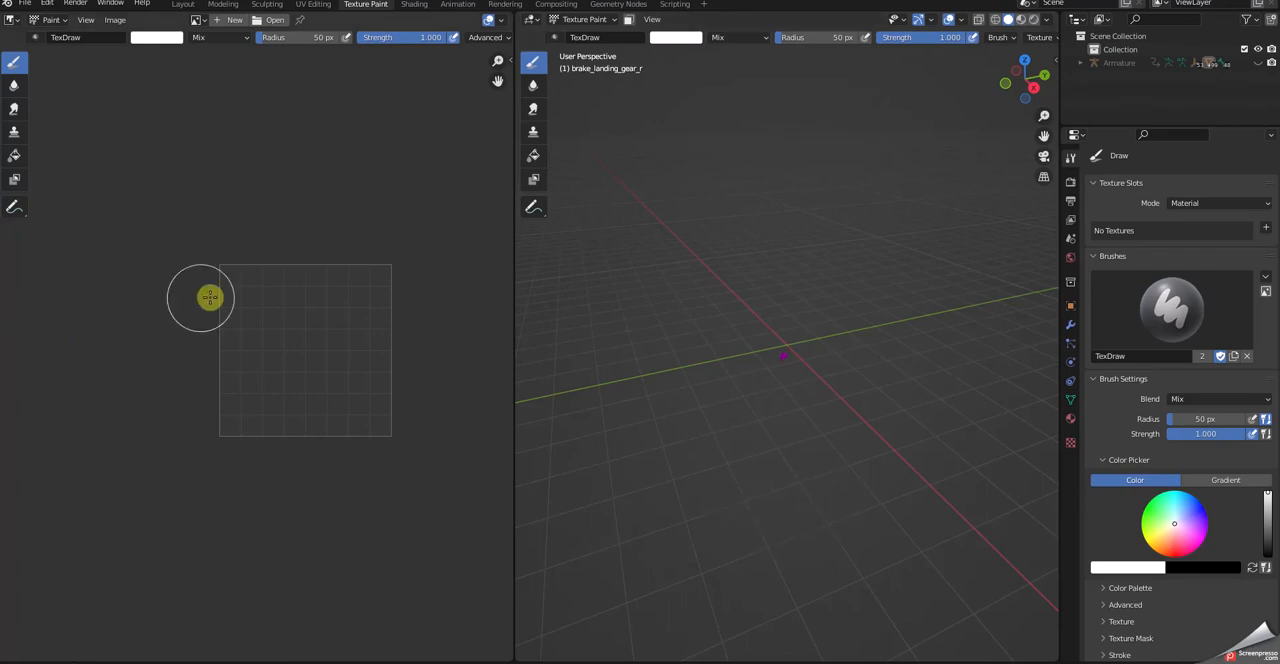
{"action": "left_click", "coordinate": [1268, 230]}
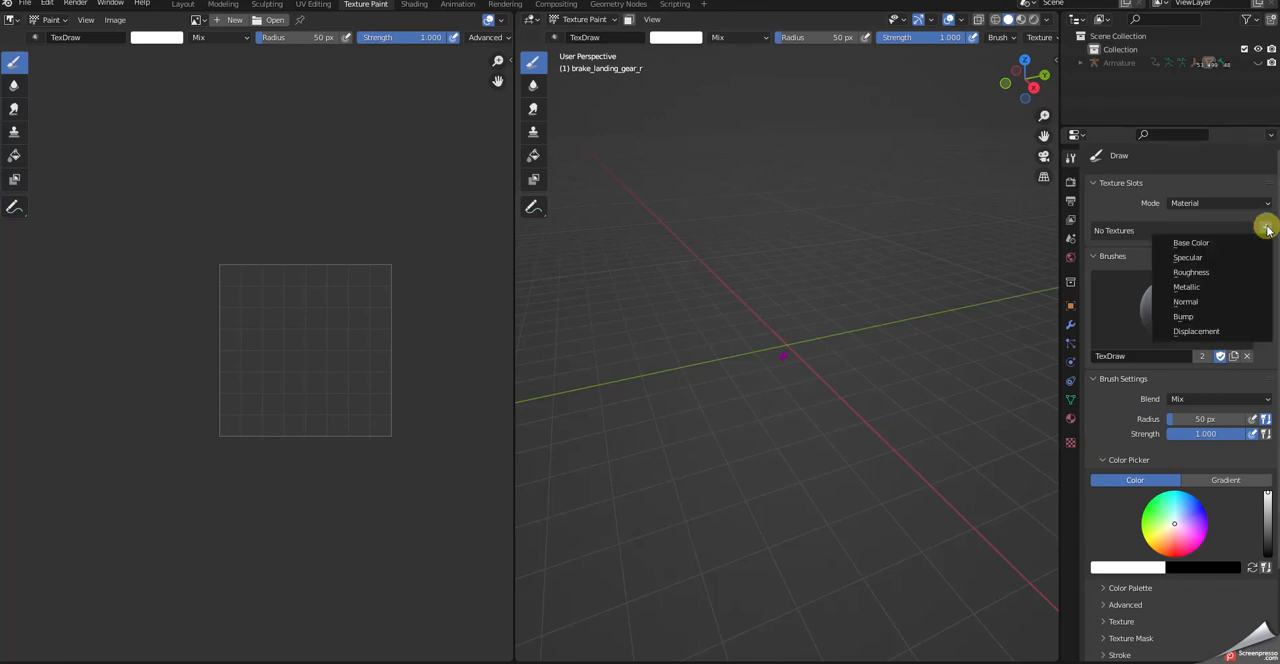
{"action": "left_click", "coordinate": [1190, 245]}
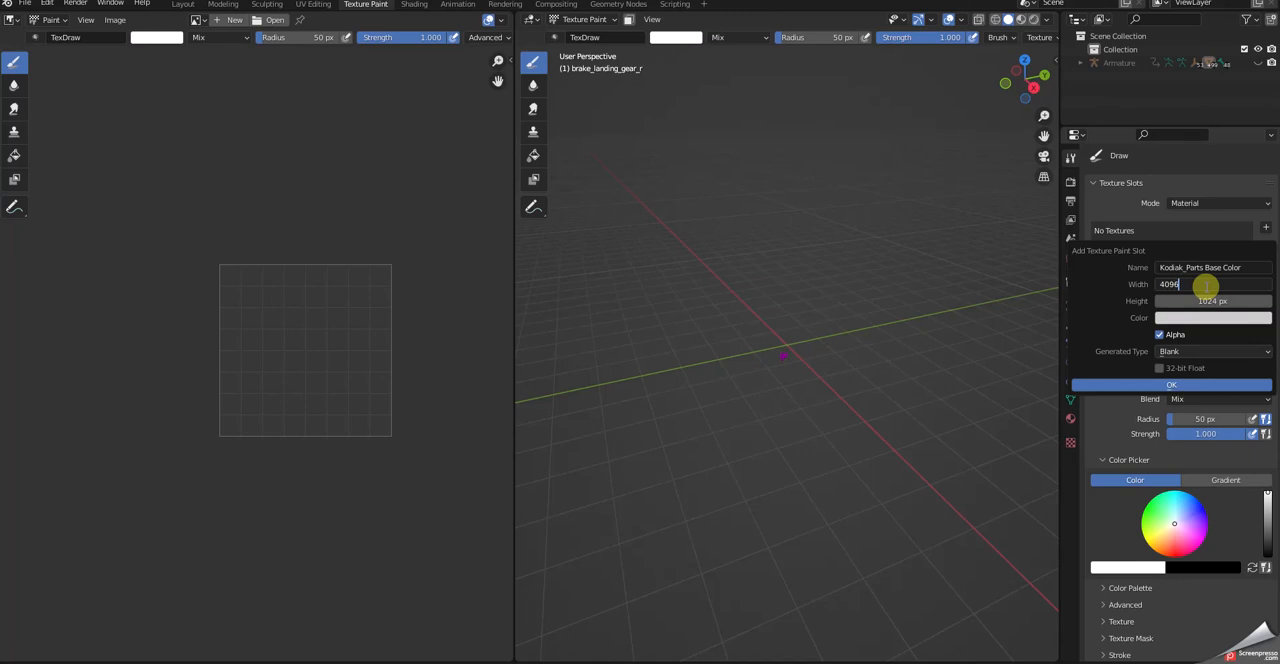
{"action": "key", "text": "Return"}
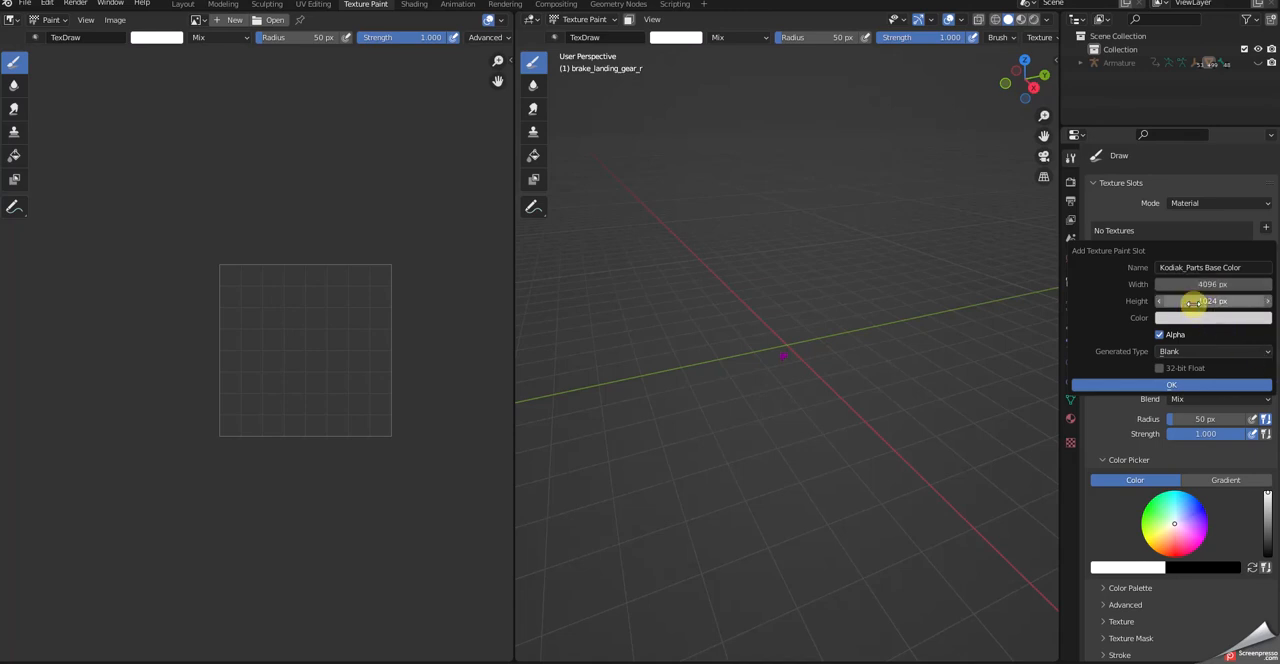
{"action": "left_click", "coordinate": [1191, 302]}
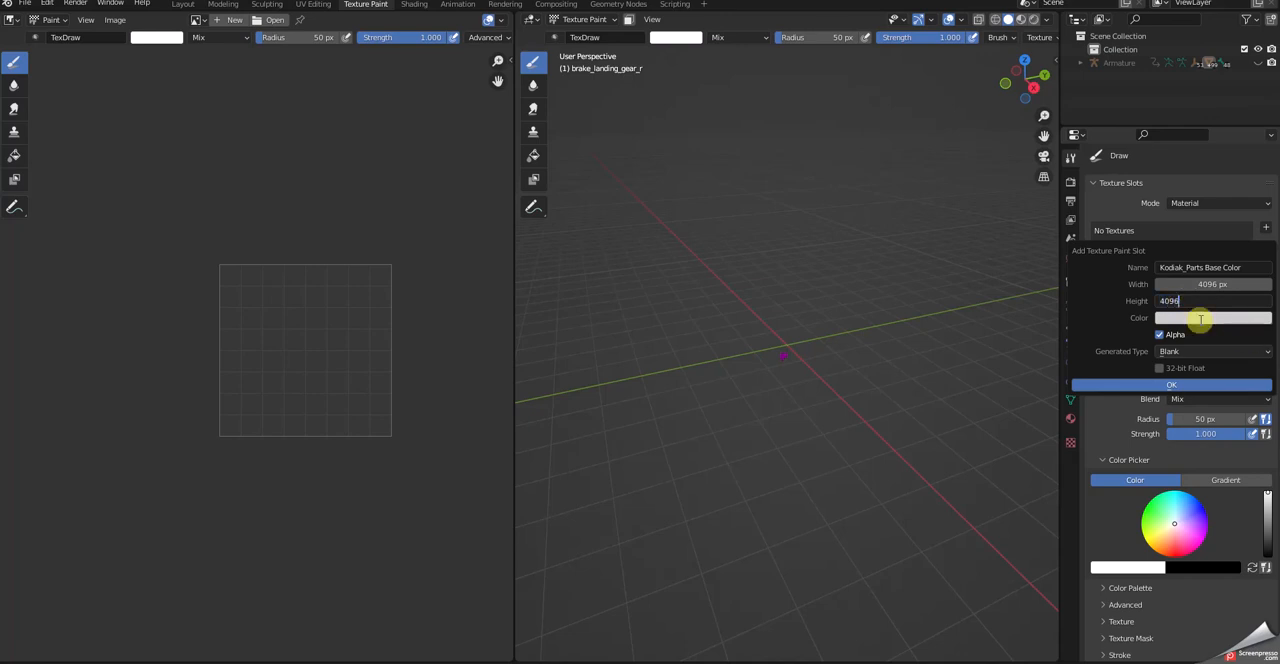
{"action": "left_click", "coordinate": [1200, 319]}
{"action": "left_click", "coordinate": [1200, 321]}
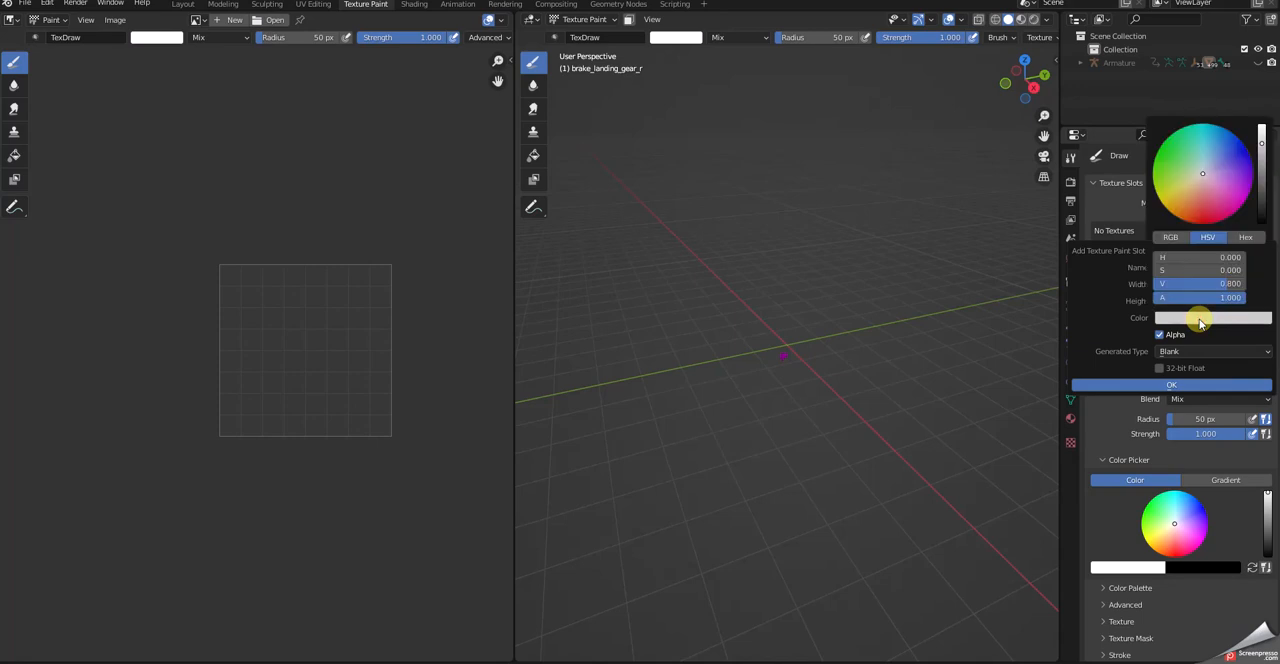
{"action": "left_click_drag", "start_coordinate": [1262, 142], "coordinate": [1261, 128]}
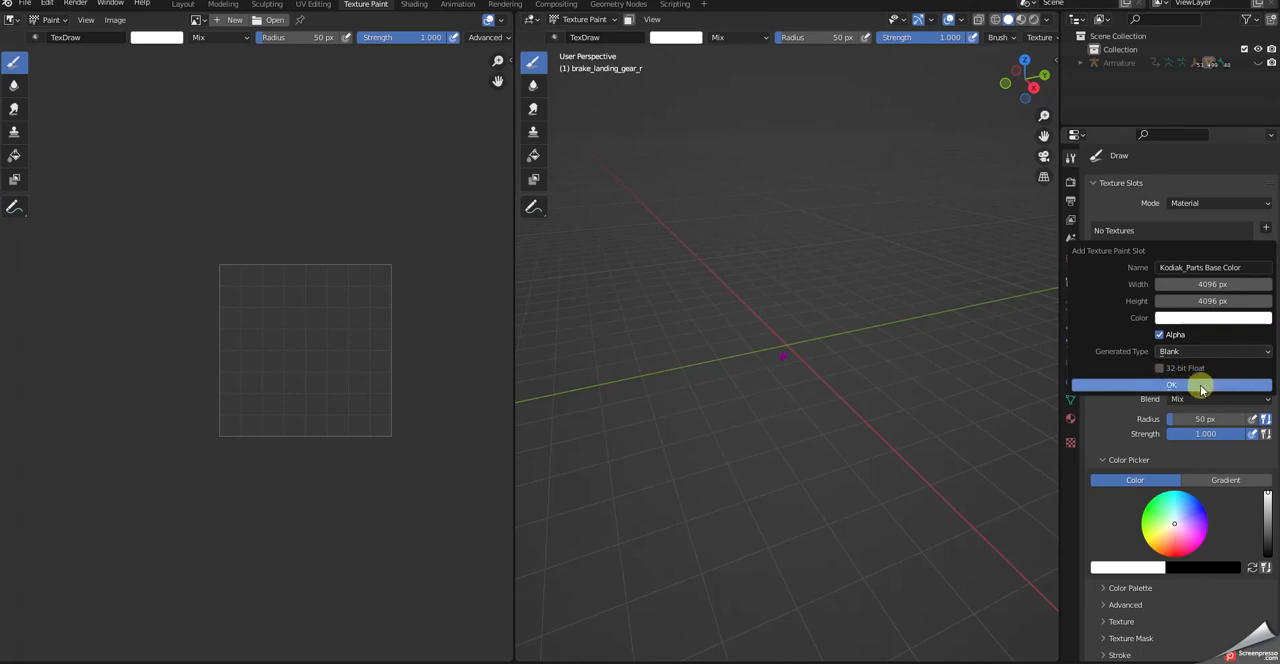
{"action": "left_click", "coordinate": [1201, 386]}
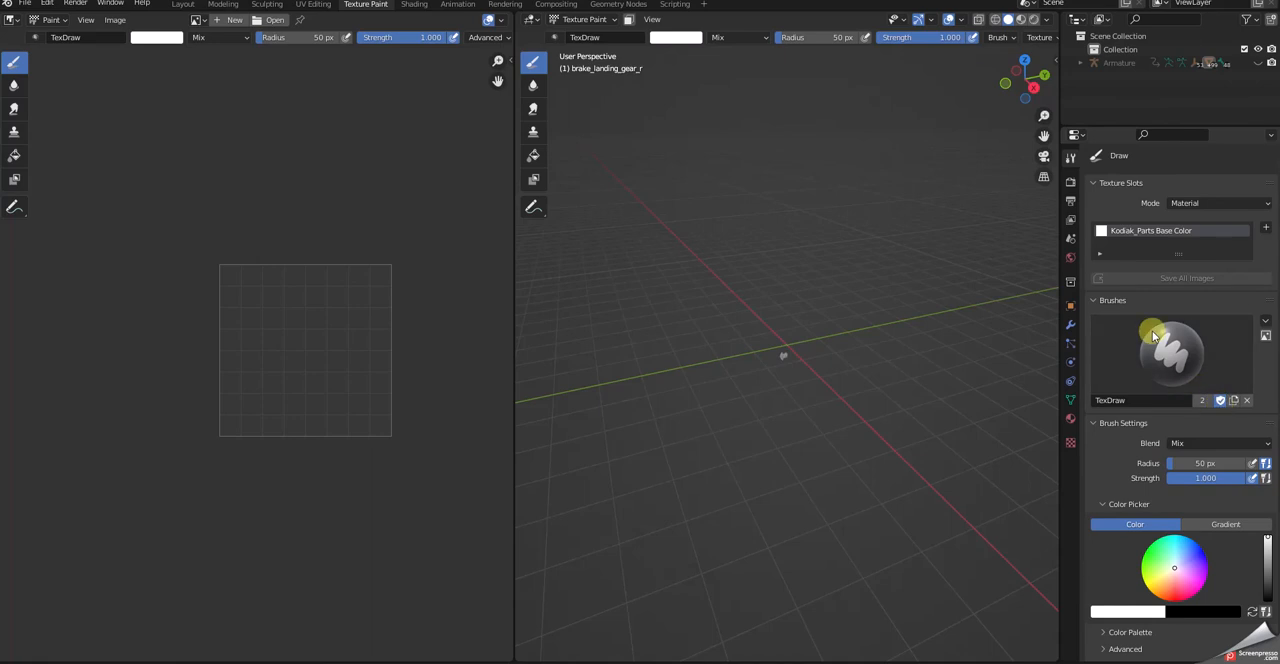
- Display the Kodiak_Parts Base Color texture in the image editor and frame both the whole image and the brake model
{"action": "left_click", "coordinate": [1145, 232]}
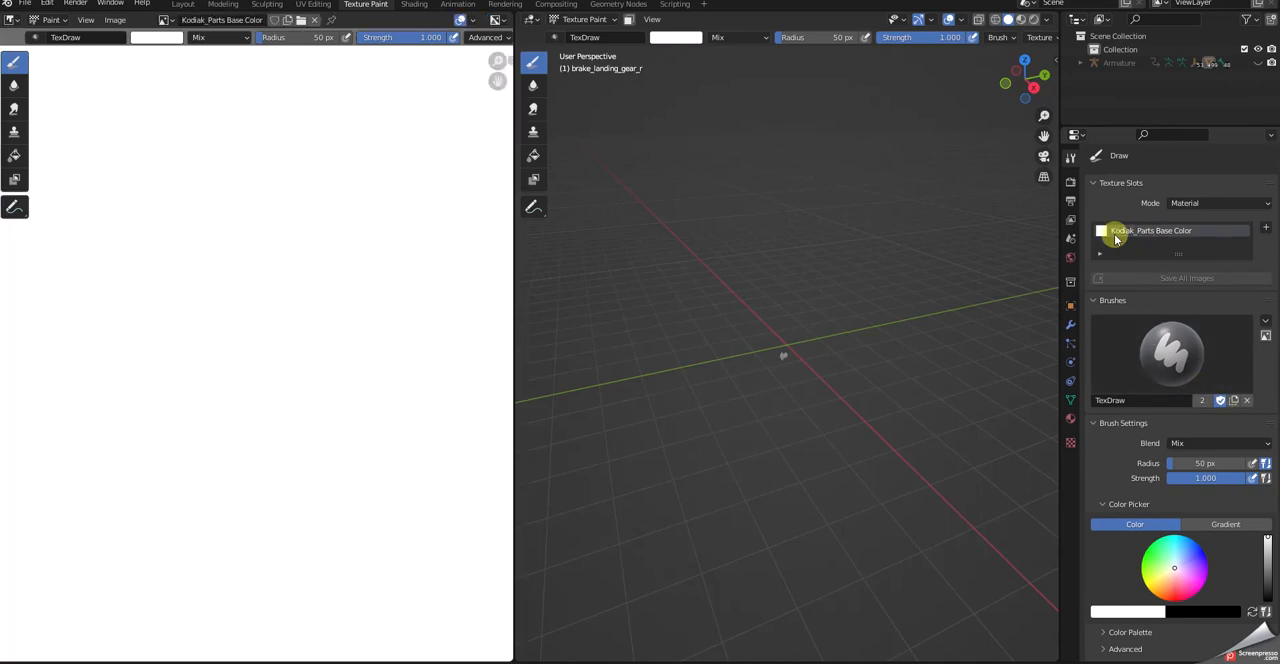
{"action": "scroll", "coordinate": [390, 285], "scroll_direction": "down", "scroll_amount": 5}
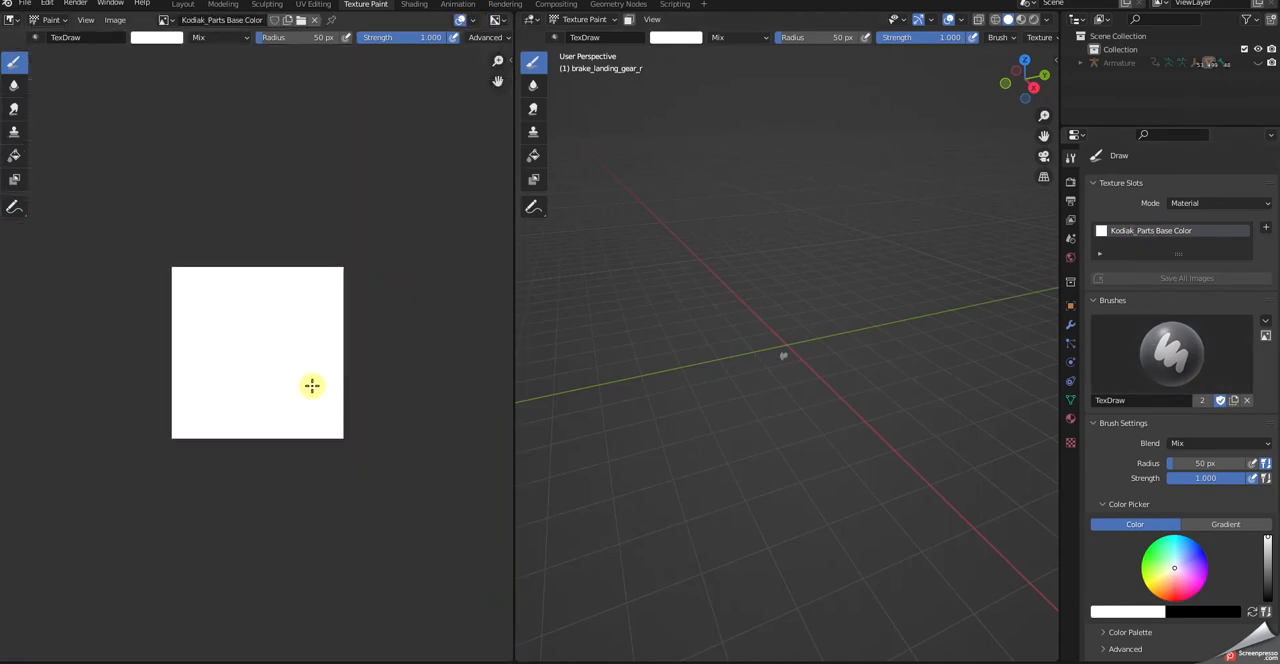
{"action": "scroll", "coordinate": [274, 346], "scroll_direction": "up", "scroll_amount": 3}
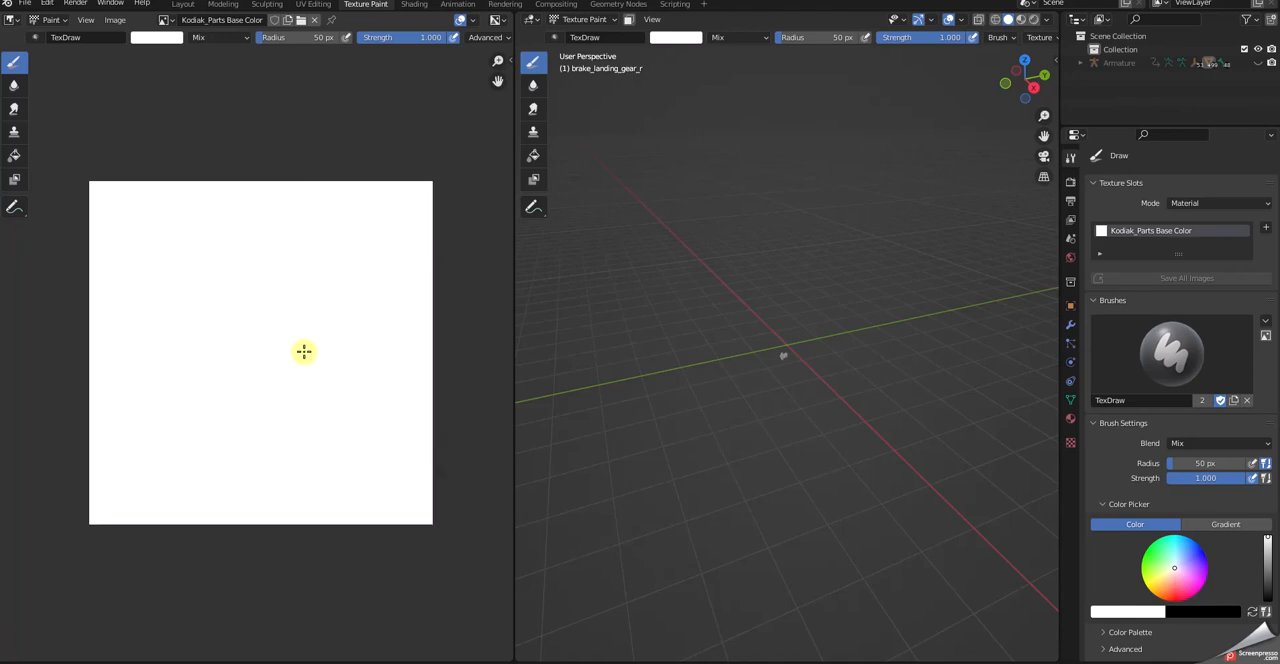
{"action": "scroll", "coordinate": [805, 417], "scroll_direction": "up", "scroll_amount": 5}
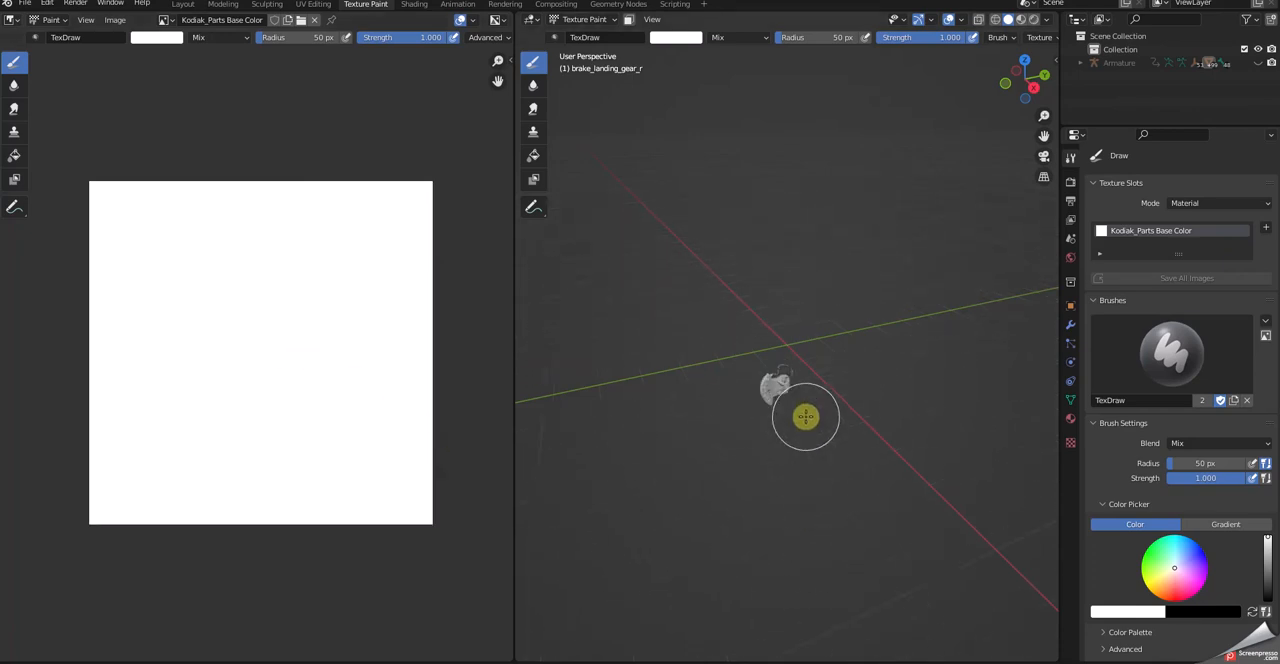
- Set the brush colour to magenta and paint over the brake model from all sides with the 50 px TexDraw brush
{"action": "left_click", "coordinate": [1200, 584]}
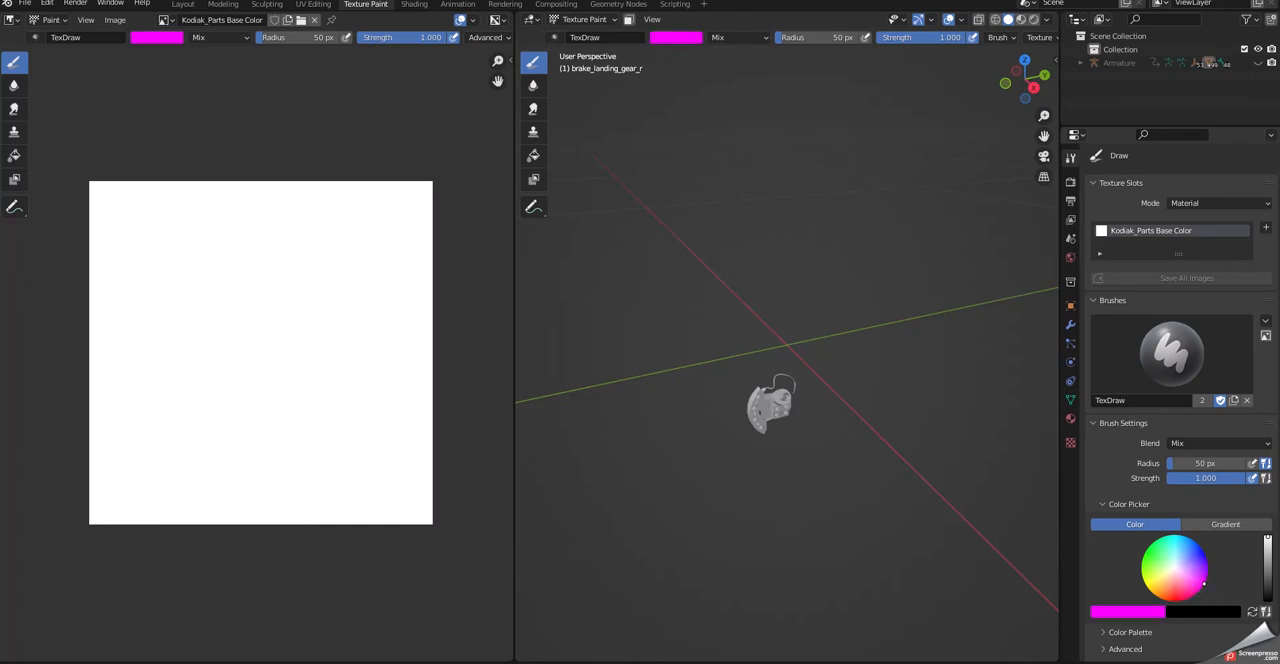
{"action": "mouse_move", "coordinate": [743, 457]}
{"action": "left_mouse_down"}
{"action": "mouse_move", "coordinate": [751, 391]}
{"action": "mouse_move", "coordinate": [789, 406]}
{"action": "mouse_move", "coordinate": [786, 388]}
{"action": "mouse_move", "coordinate": [806, 429]}
{"action": "mouse_move", "coordinate": [806, 501]}
{"action": "left_mouse_up"}
{"action": "middle_click_drag", "start_coordinate": [806, 501], "coordinate": [883, 480]}
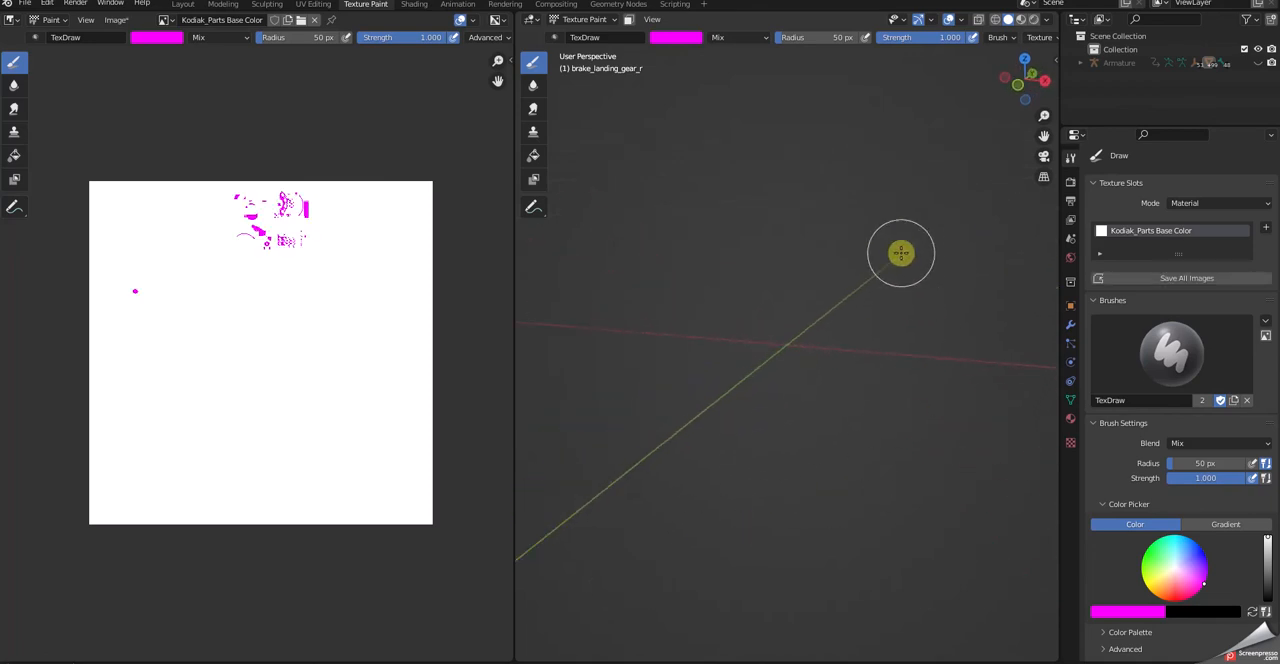
{"action": "mouse_move", "coordinate": [891, 269]}
{"action": "middle_mouse_down"}
{"action": "mouse_move", "coordinate": [866, 303]}
{"action": "mouse_move", "coordinate": [966, 287]}
{"action": "mouse_move", "coordinate": [909, 291]}
{"action": "middle_mouse_up"}
{"action": "mouse_move", "coordinate": [820, 377]}
{"action": "middle_mouse_down"}
{"action": "mouse_move", "coordinate": [769, 406]}
{"action": "mouse_move", "coordinate": [849, 398]}
{"action": "mouse_move", "coordinate": [849, 418]}
{"action": "mouse_move", "coordinate": [651, 473]}
{"action": "middle_mouse_up"}
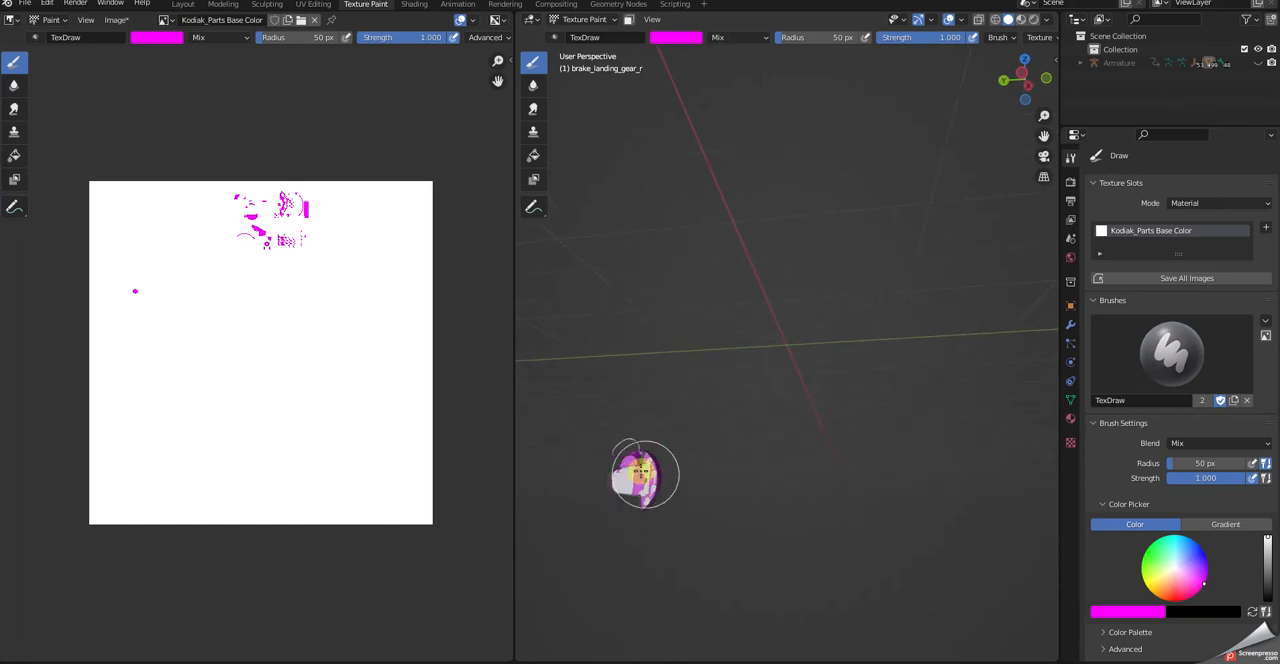
{"action": "left_click_drag", "start_coordinate": [674, 464], "coordinate": [711, 466]}
{"action": "middle_click_drag", "start_coordinate": [711, 466], "coordinate": [720, 410]}
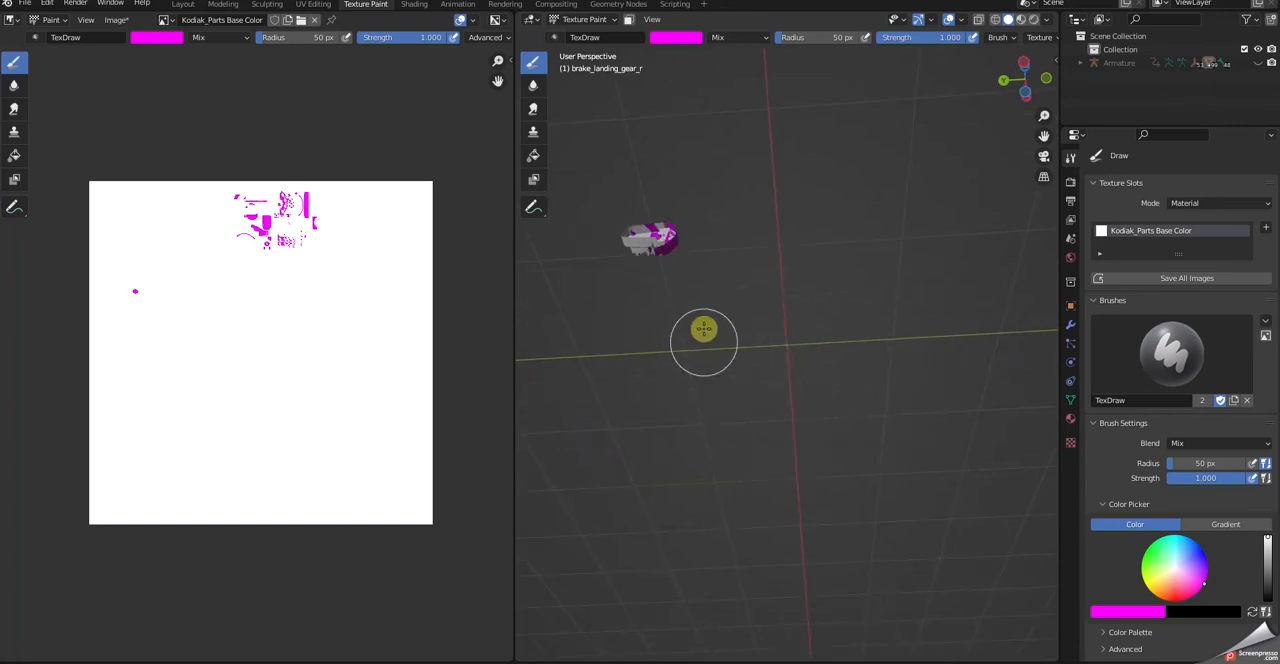
{"action": "left_click_drag", "start_coordinate": [624, 246], "coordinate": [713, 234]}
{"action": "mouse_move", "coordinate": [788, 322]}
{"action": "middle_mouse_down"}
{"action": "mouse_move", "coordinate": [811, 336]}
{"action": "mouse_move", "coordinate": [866, 294]}
{"action": "mouse_move", "coordinate": [906, 209]}
{"action": "mouse_move", "coordinate": [1020, 274]}
{"action": "mouse_move", "coordinate": [1009, 406]}
{"action": "mouse_move", "coordinate": [943, 466]}
{"action": "mouse_move", "coordinate": [951, 549]}
{"action": "mouse_move", "coordinate": [985, 435]}
{"action": "middle_mouse_up"}
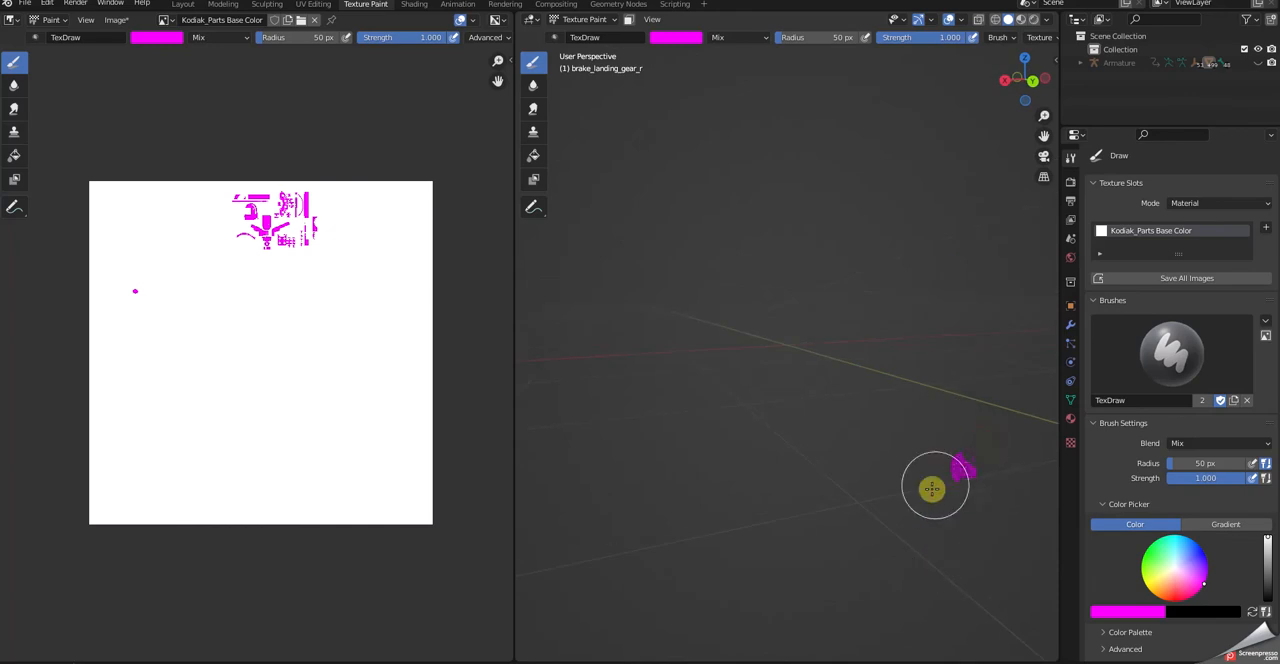
{"action": "mouse_move", "coordinate": [894, 449]}
{"action": "middle_mouse_down"}
{"action": "mouse_move", "coordinate": [883, 528]}
{"action": "mouse_move", "coordinate": [926, 446]}
{"action": "mouse_move", "coordinate": [934, 469]}
{"action": "mouse_move", "coordinate": [811, 560]}
{"action": "mouse_move", "coordinate": [734, 456]}
{"action": "mouse_move", "coordinate": [786, 374]}
{"action": "mouse_move", "coordinate": [778, 330]}
{"action": "middle_mouse_up"}
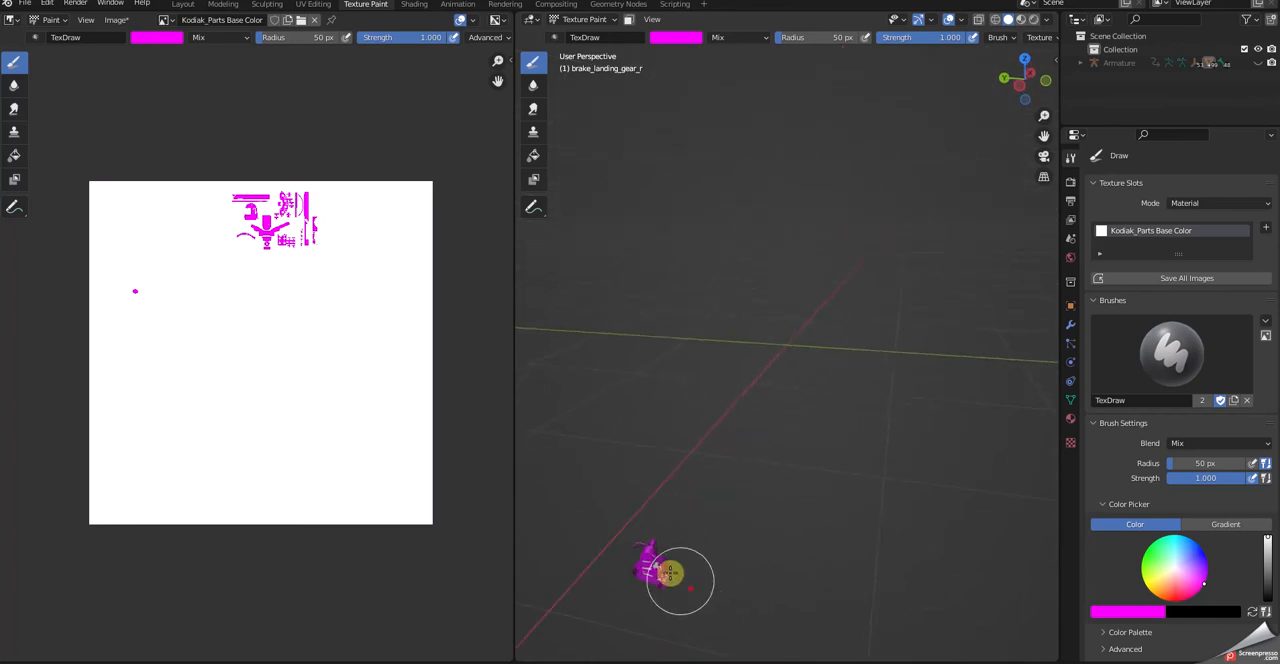
{"action": "mouse_move", "coordinate": [703, 566]}
{"action": "middle_mouse_down"}
{"action": "mouse_move", "coordinate": [709, 513]}
{"action": "mouse_move", "coordinate": [654, 496]}
{"action": "mouse_move", "coordinate": [746, 416]}
{"action": "middle_mouse_up"}
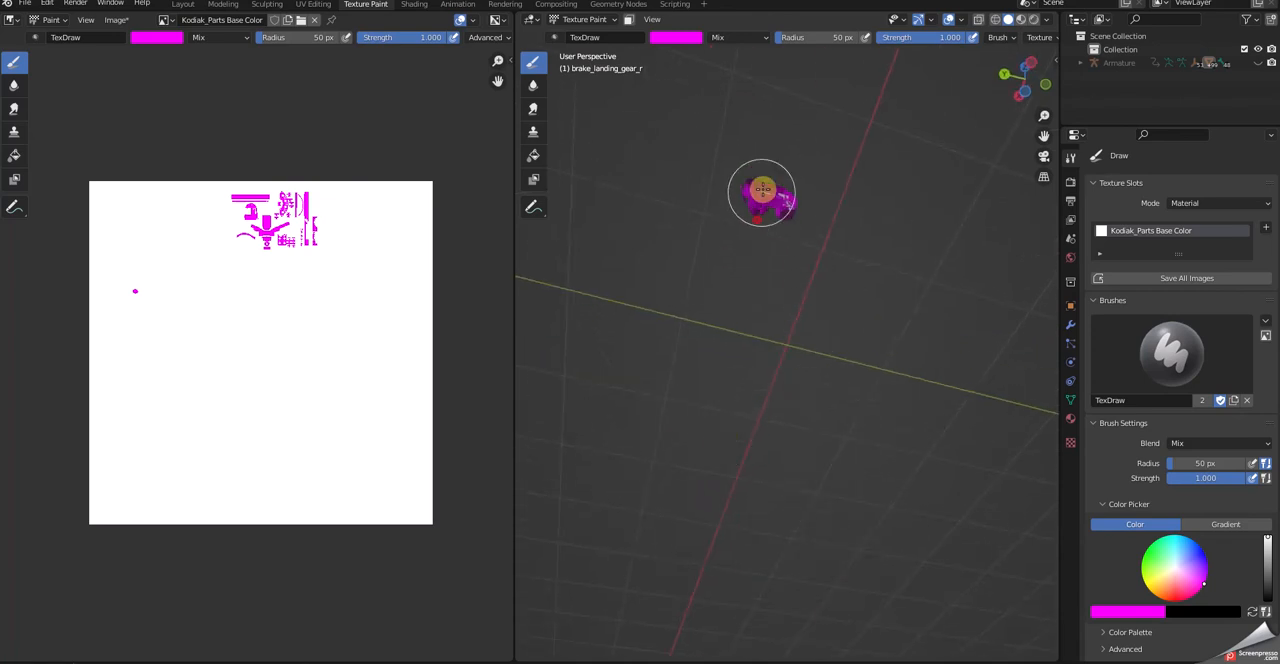
{"action": "middle_click_drag", "start_coordinate": [843, 274], "coordinate": [909, 357]}
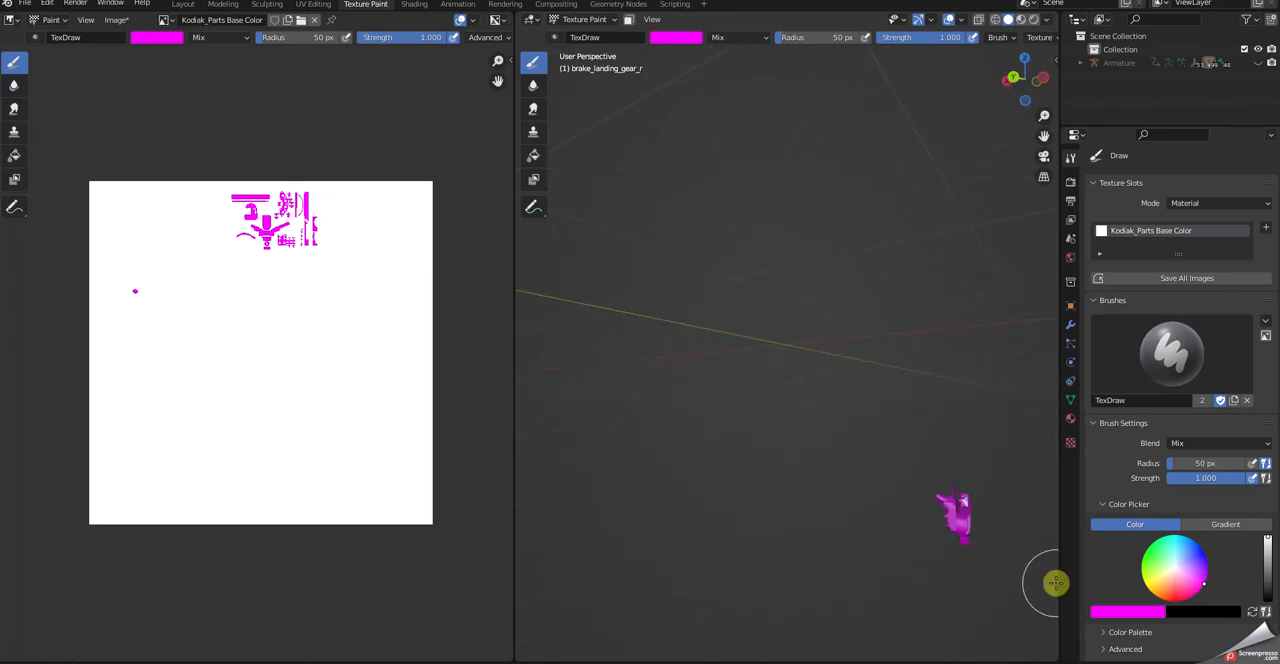
{"action": "mouse_move", "coordinate": [960, 506]}
{"action": "middle_mouse_down"}
{"action": "mouse_move", "coordinate": [860, 535]}
{"action": "mouse_move", "coordinate": [751, 531]}
{"action": "mouse_move", "coordinate": [811, 531]}
{"action": "middle_mouse_up"}
{"action": "mouse_move", "coordinate": [700, 472]}
{"action": "middle_mouse_down"}
{"action": "mouse_move", "coordinate": [571, 437]}
{"action": "mouse_move", "coordinate": [1049, 477]}
{"action": "mouse_move", "coordinate": [1013, 465]}
{"action": "middle_mouse_up"}
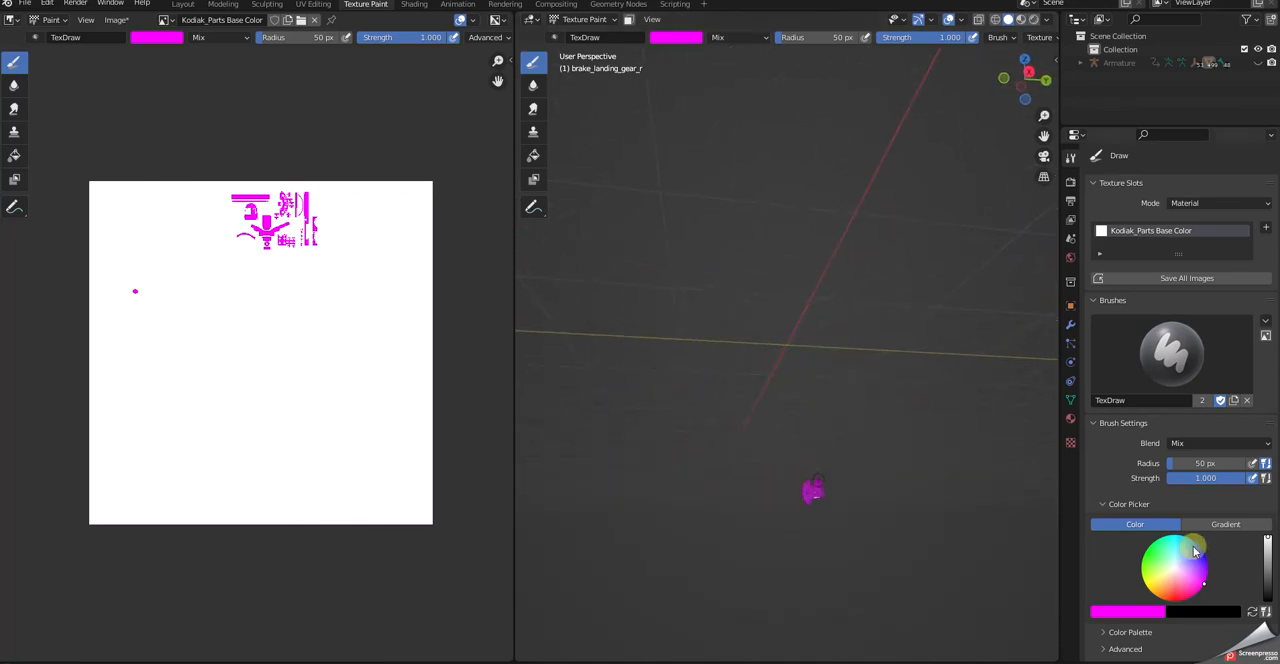
{"action": "mouse_move", "coordinate": [957, 531]}
{"action": "middle_mouse_down"}
{"action": "mouse_move", "coordinate": [963, 489]}
{"action": "mouse_move", "coordinate": [877, 571]}
{"action": "mouse_move", "coordinate": [889, 591]}
{"action": "mouse_move", "coordinate": [883, 654]}
{"action": "middle_mouse_up"}
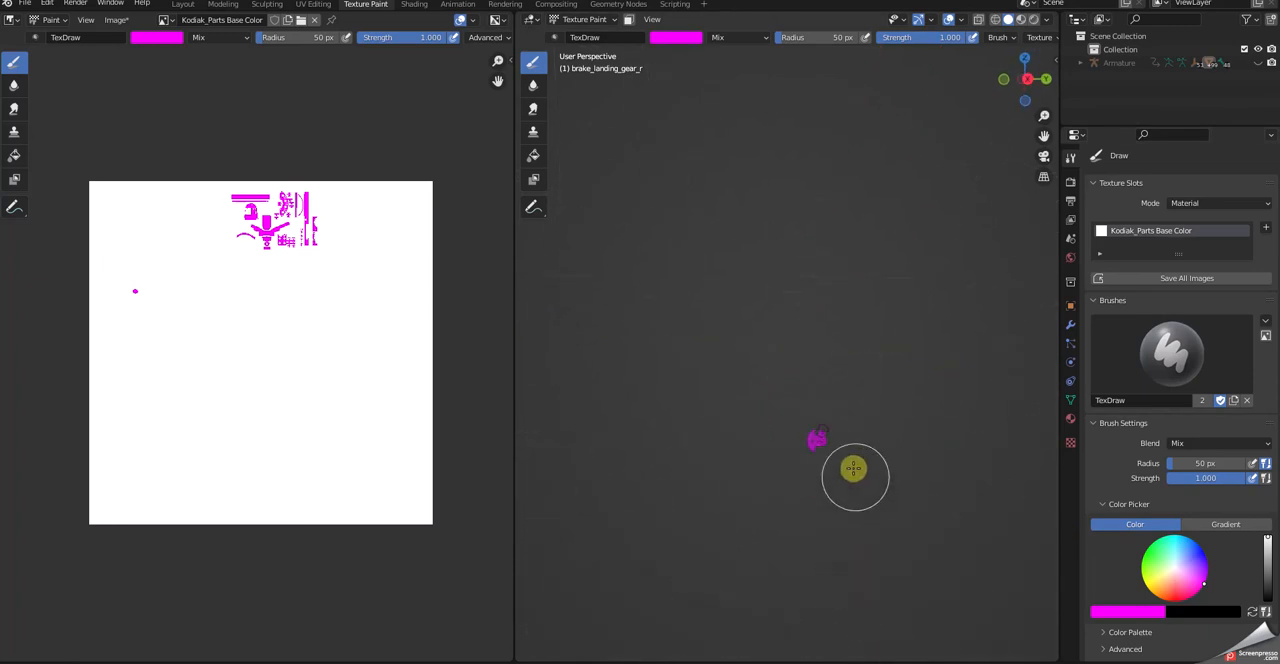
{"action": "middle_click_drag", "start_coordinate": [840, 517], "coordinate": [771, 520]}
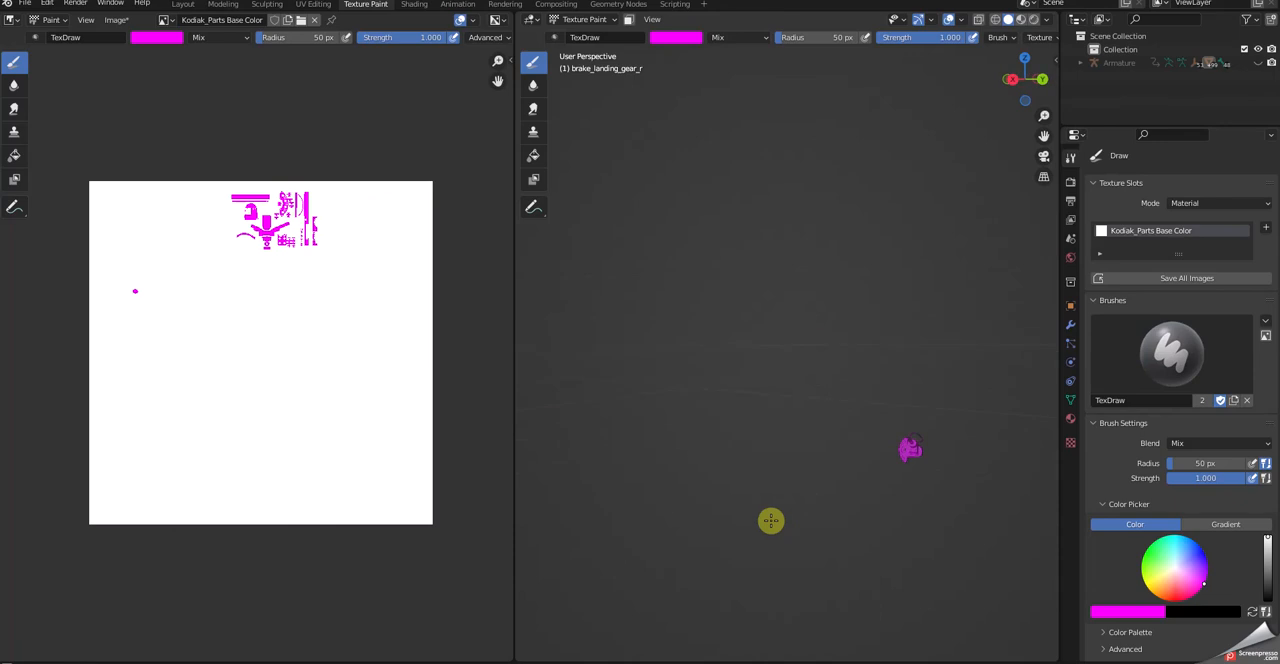
{"action": "mouse_move", "coordinate": [934, 483]}
{"action": "middle_mouse_down"}
{"action": "mouse_move", "coordinate": [1011, 508]}
{"action": "mouse_move", "coordinate": [983, 531]}
{"action": "mouse_move", "coordinate": [997, 519]}
{"action": "middle_mouse_up"}
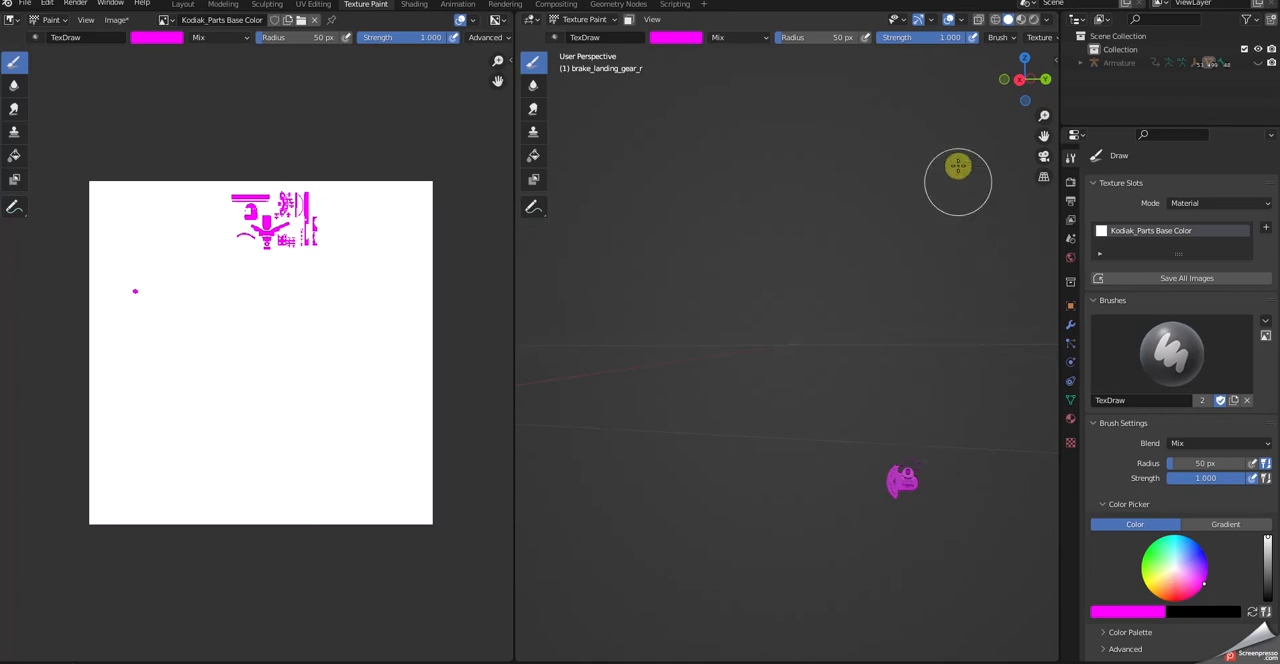
- Change the brush falloff to the flat, constant curve preset and go over the brake model again in magenta
{"action": "scroll", "coordinate": [953, 43], "scroll_direction": "down", "scroll_amount": 5}
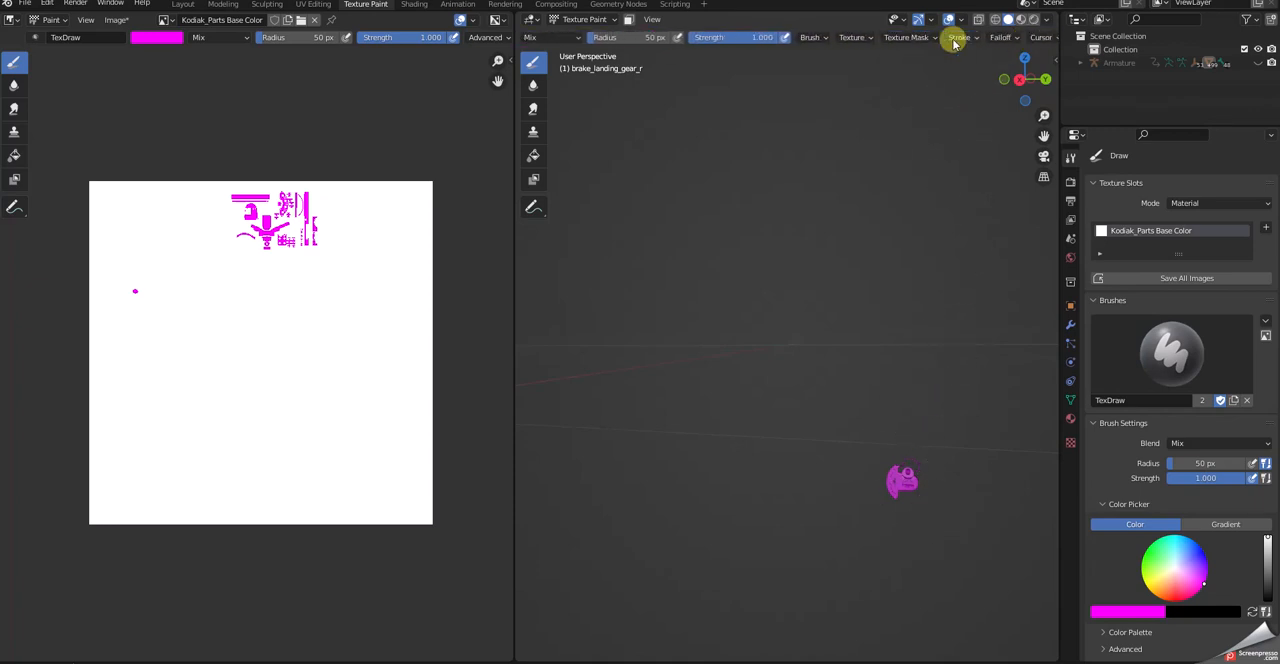
{"action": "left_click", "coordinate": [1000, 38]}
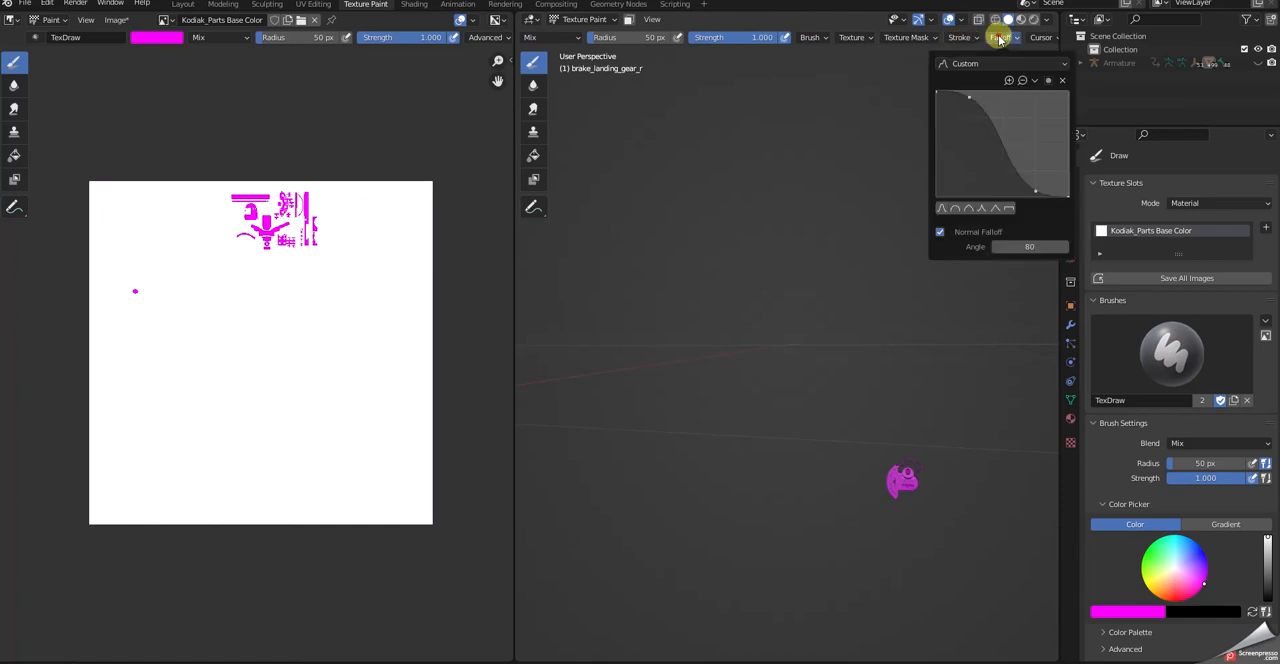
{"action": "left_click", "coordinate": [1009, 209]}
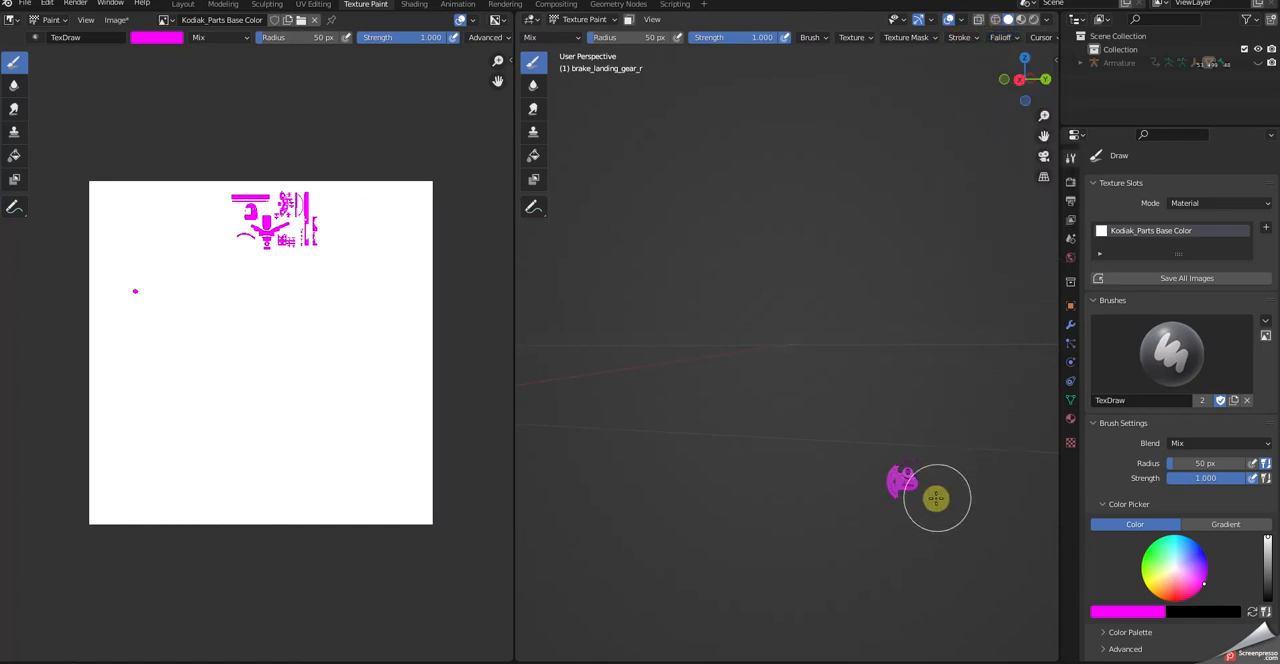
{"action": "middle_click_drag", "start_coordinate": [946, 503], "coordinate": [863, 534]}
{"action": "middle_click_drag", "start_coordinate": [914, 598], "coordinate": [960, 584]}
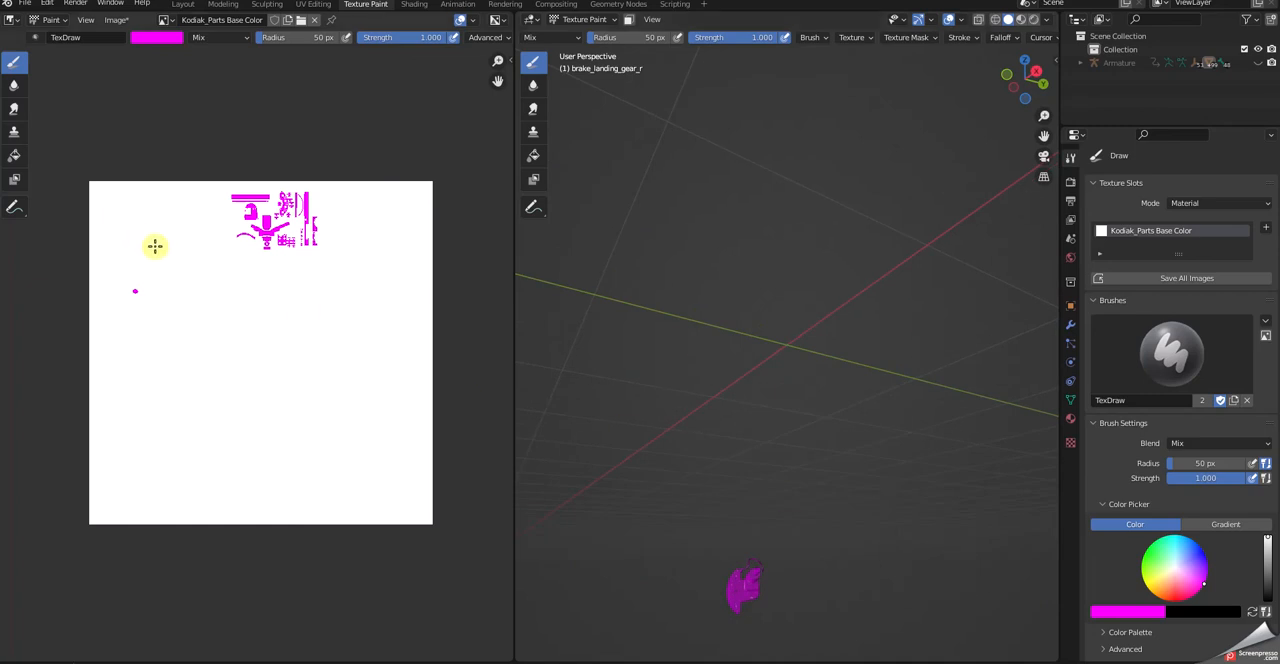
- Examine the magenta brake islands on the Kodiak_Parts Base Color texture, up close and within the whole image
{"action": "scroll", "coordinate": [190, 265], "scroll_direction": "up", "scroll_amount": 6}
{"action": "middle_click_drag", "start_coordinate": [281, 243], "coordinate": [306, 551]}
{"action": "middle_click_drag", "start_coordinate": [237, 391], "coordinate": [0, 437]}
{"action": "scroll", "coordinate": [681, 537], "scroll_direction": "up", "scroll_amount": 1}
{"action": "middle_click_drag", "start_coordinate": [424, 514], "coordinate": [458, 498]}
{"action": "scroll", "coordinate": [686, 591], "scroll_direction": "down", "scroll_amount": 3}
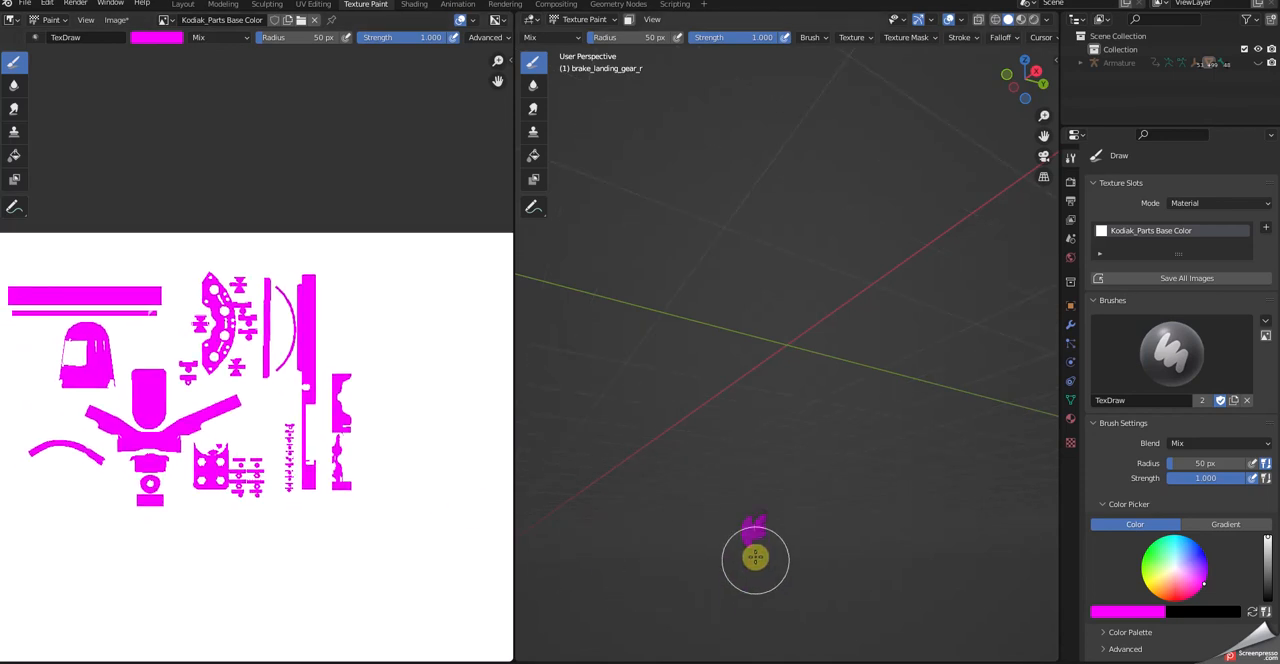
{"action": "scroll", "coordinate": [363, 517], "scroll_direction": "down", "scroll_amount": 7}
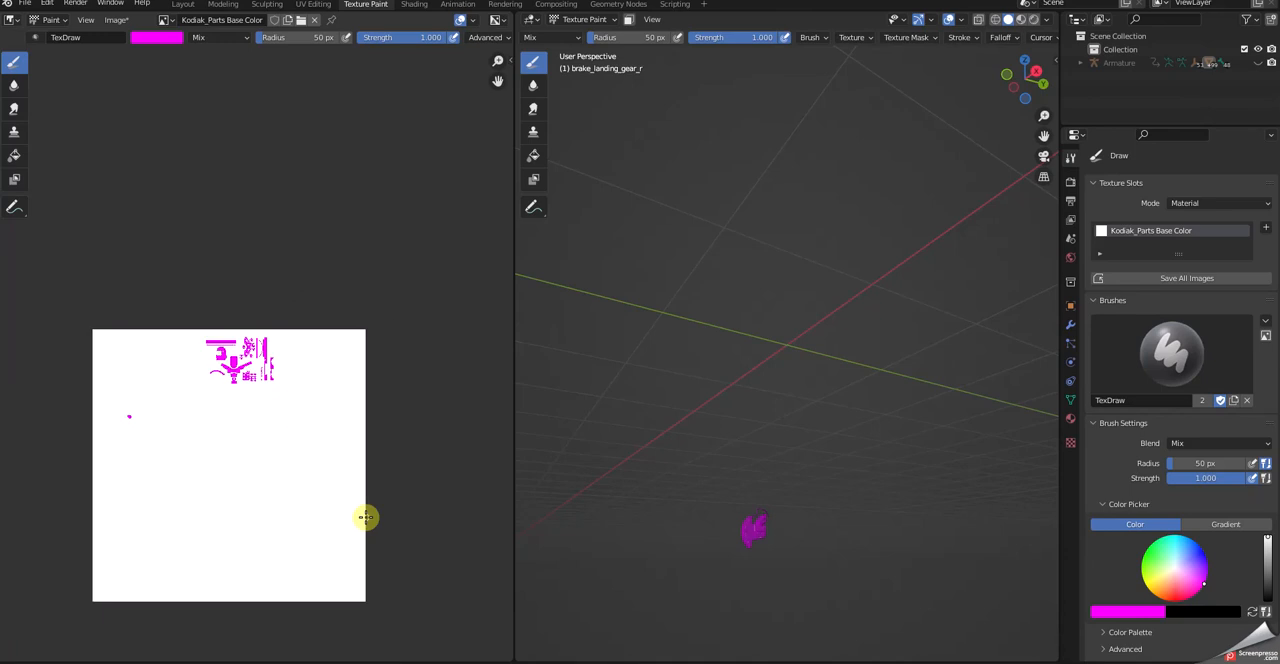
{"action": "scroll", "coordinate": [365, 517], "scroll_direction": "down", "scroll_amount": 1}
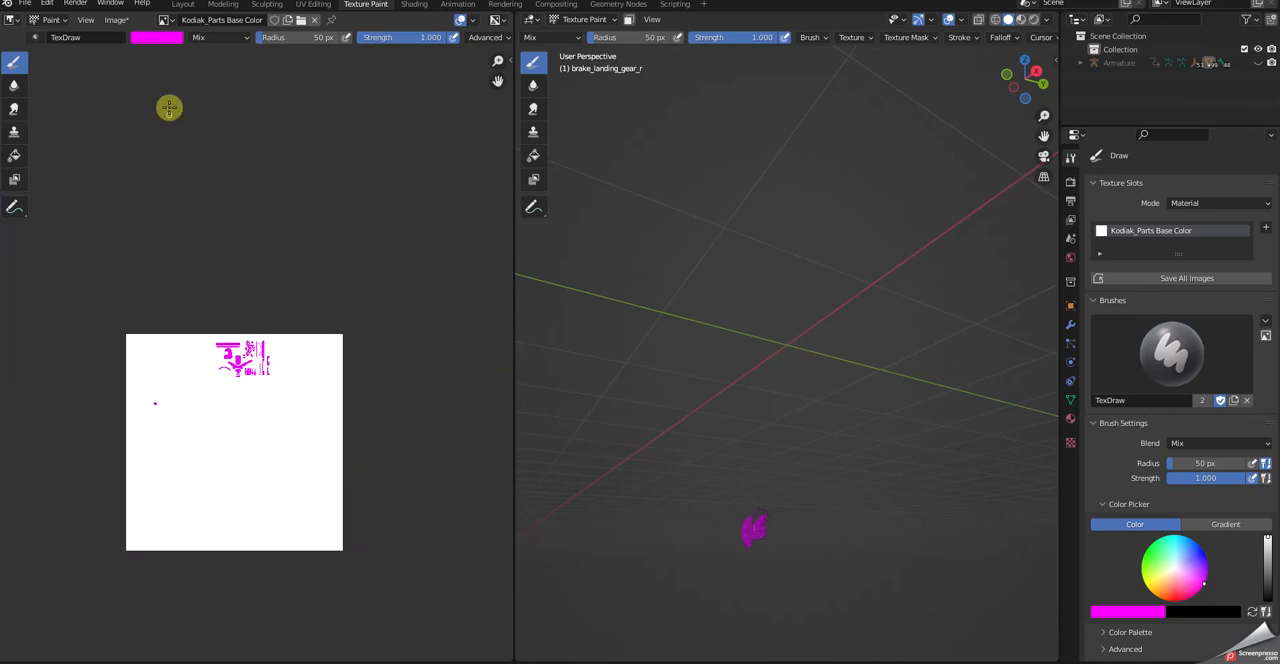
- Save the painted texture to the Desktop as Kodiak_Parts Brake Base Color.png, and save the Blender file
{"action": "left_click", "coordinate": [115, 21]}
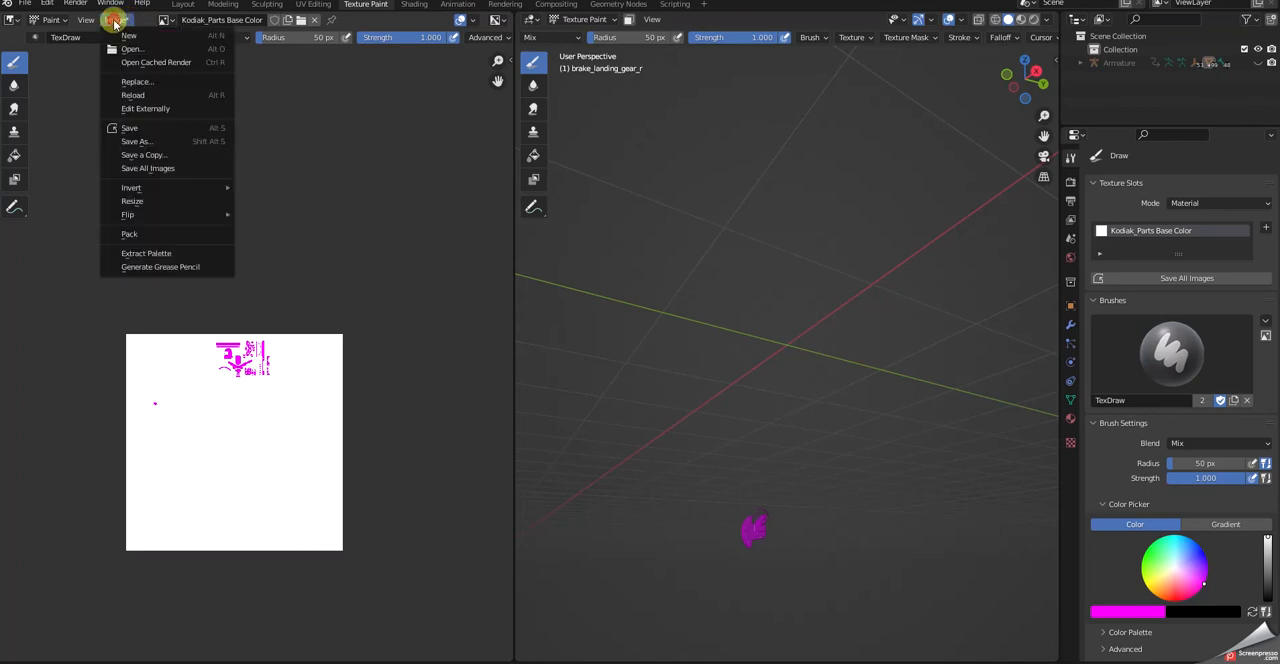
{"action": "left_click", "coordinate": [128, 144]}
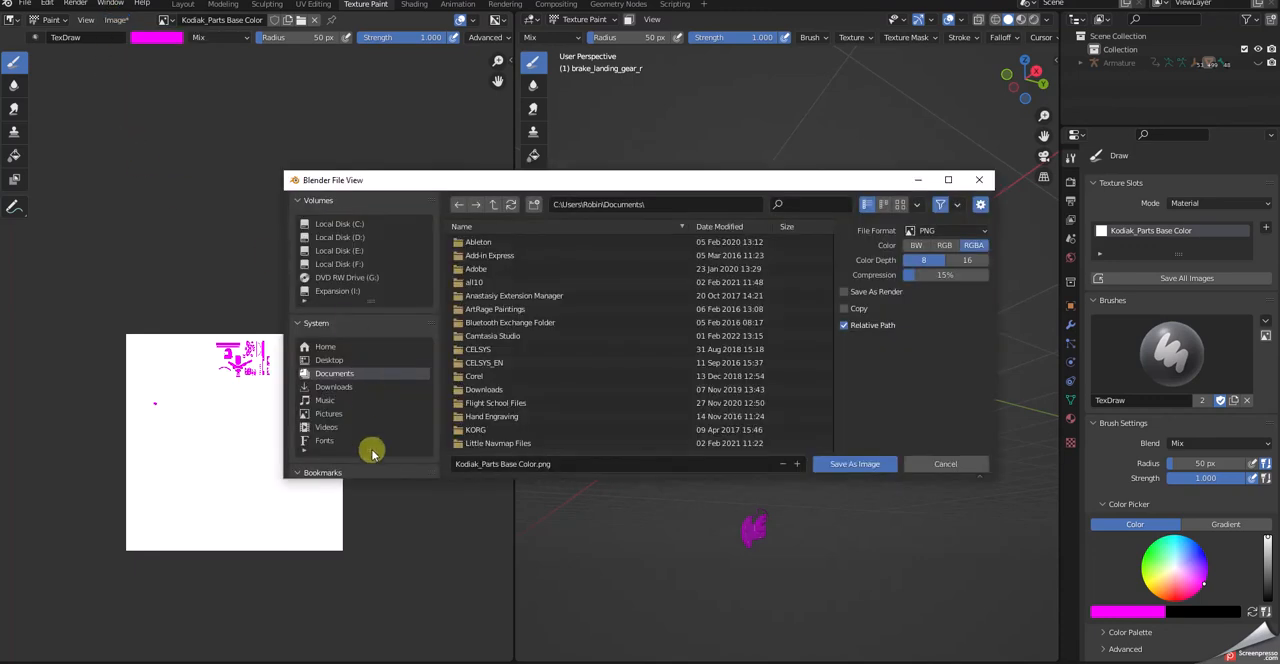
{"action": "left_click", "coordinate": [330, 360]}
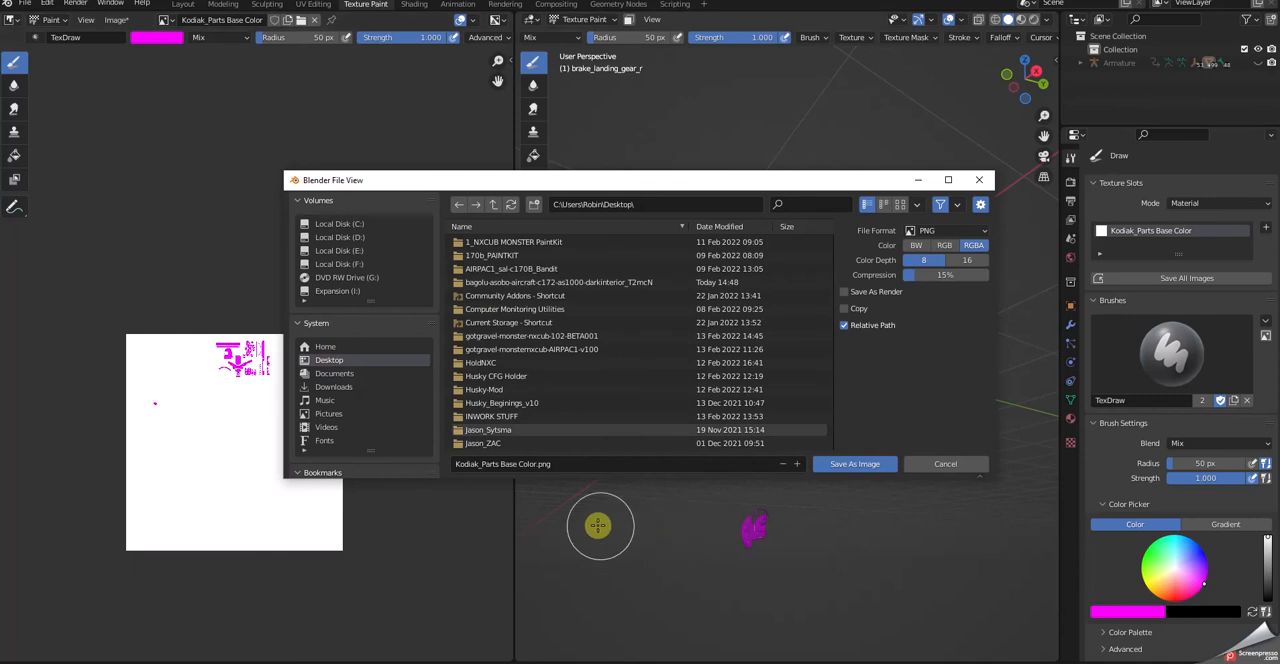
{"action": "left_click", "coordinate": [497, 468]}
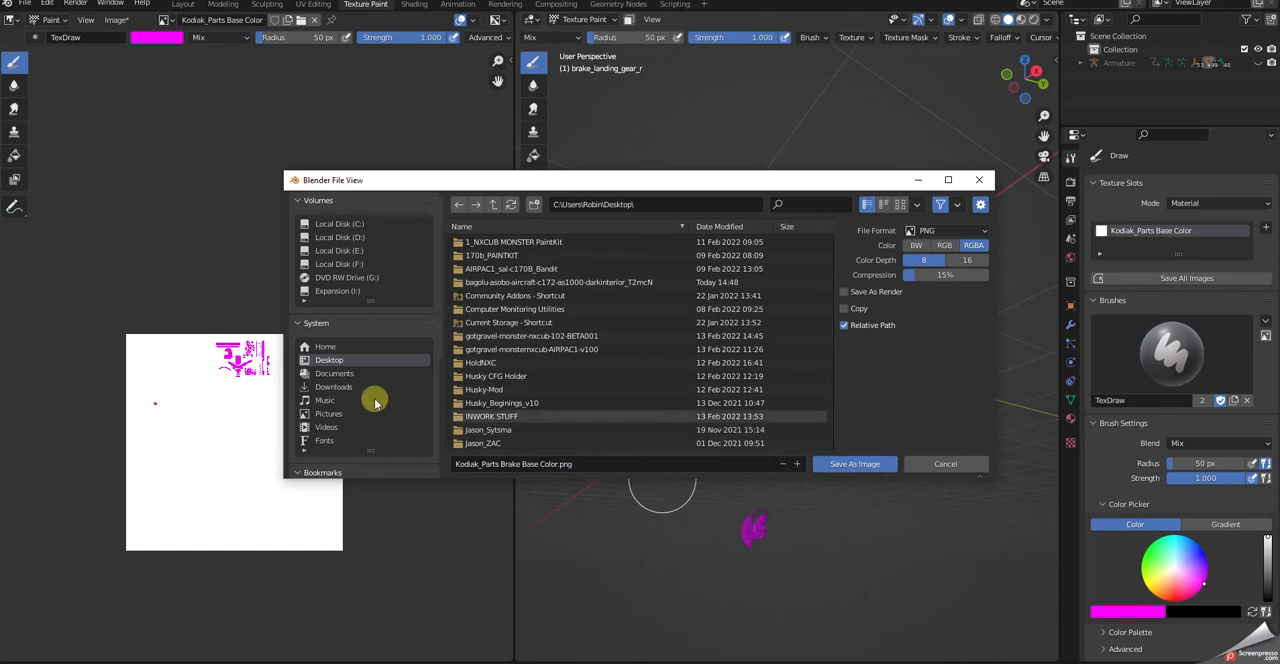
{"action": "left_click", "coordinate": [855, 465]}
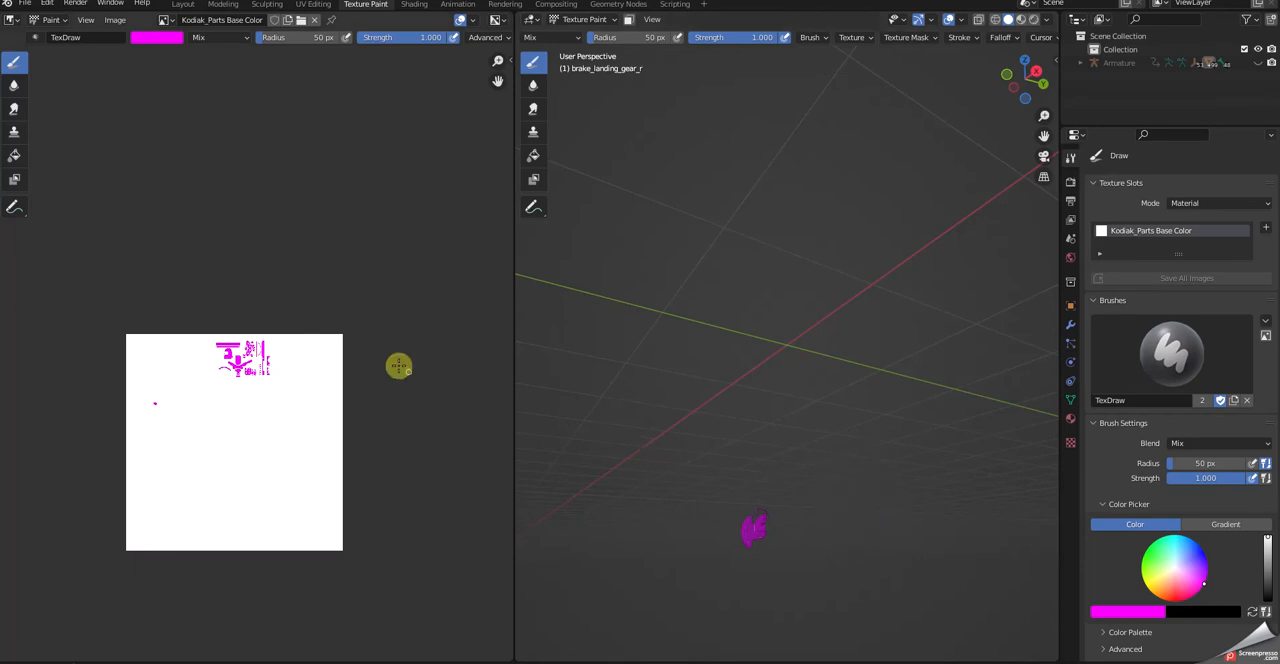
{"action": "left_click", "coordinate": [22, 3]}
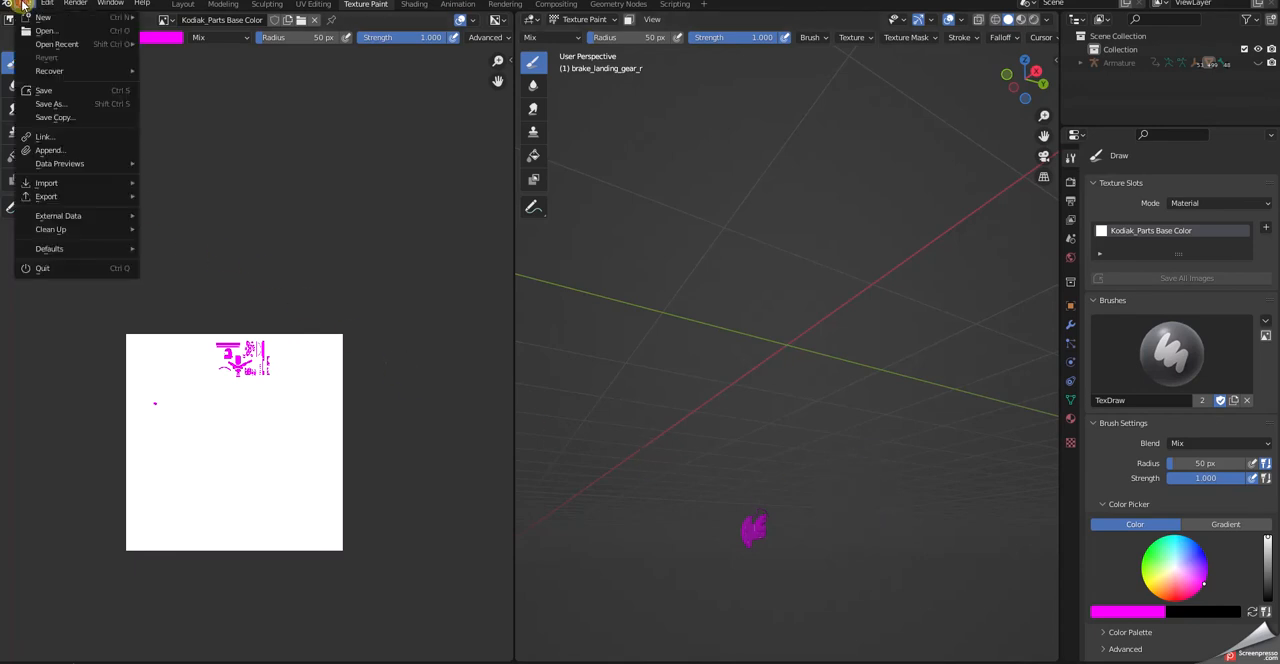
{"action": "left_click", "coordinate": [38, 92]}
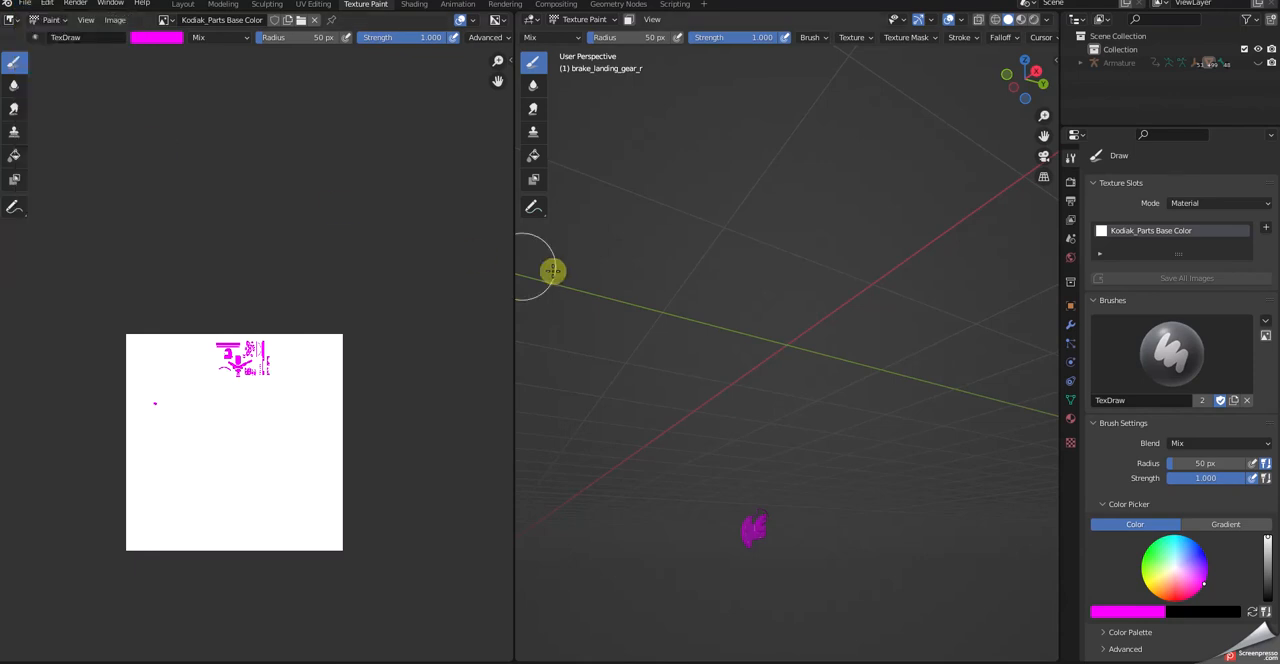
- In the Layout workspace, unhide all aircraft parts and isolate the brake_landing_gear_l object by hiding everything else
{"action": "scroll", "coordinate": [776, 482], "scroll_direction": "down", "scroll_amount": 2}
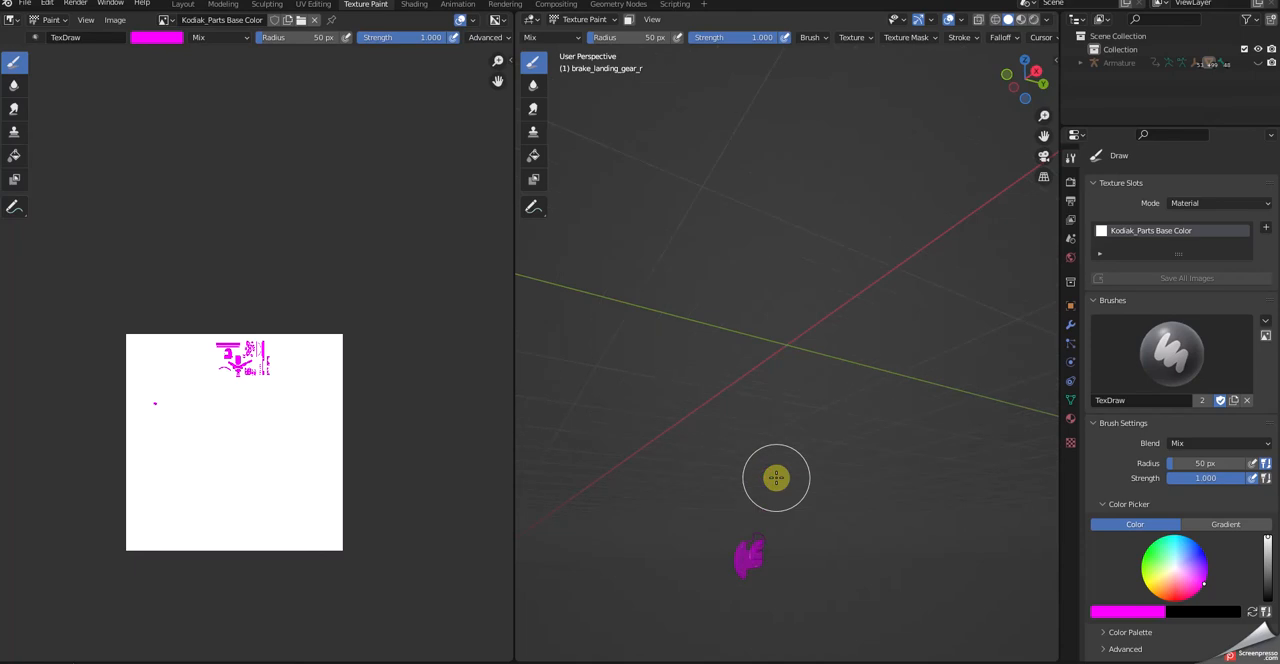
{"action": "middle_click_drag", "start_coordinate": [776, 477], "coordinate": [707, 484]}
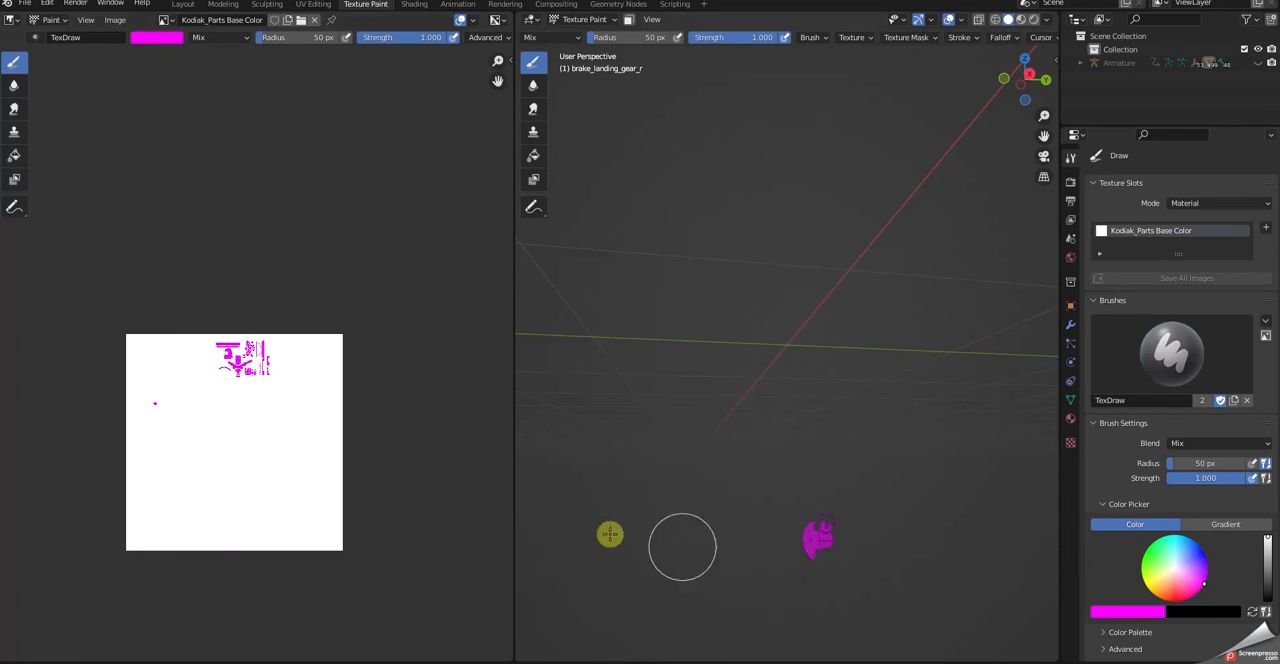
{"action": "scroll", "coordinate": [223, 484], "scroll_direction": "up", "scroll_amount": 7}
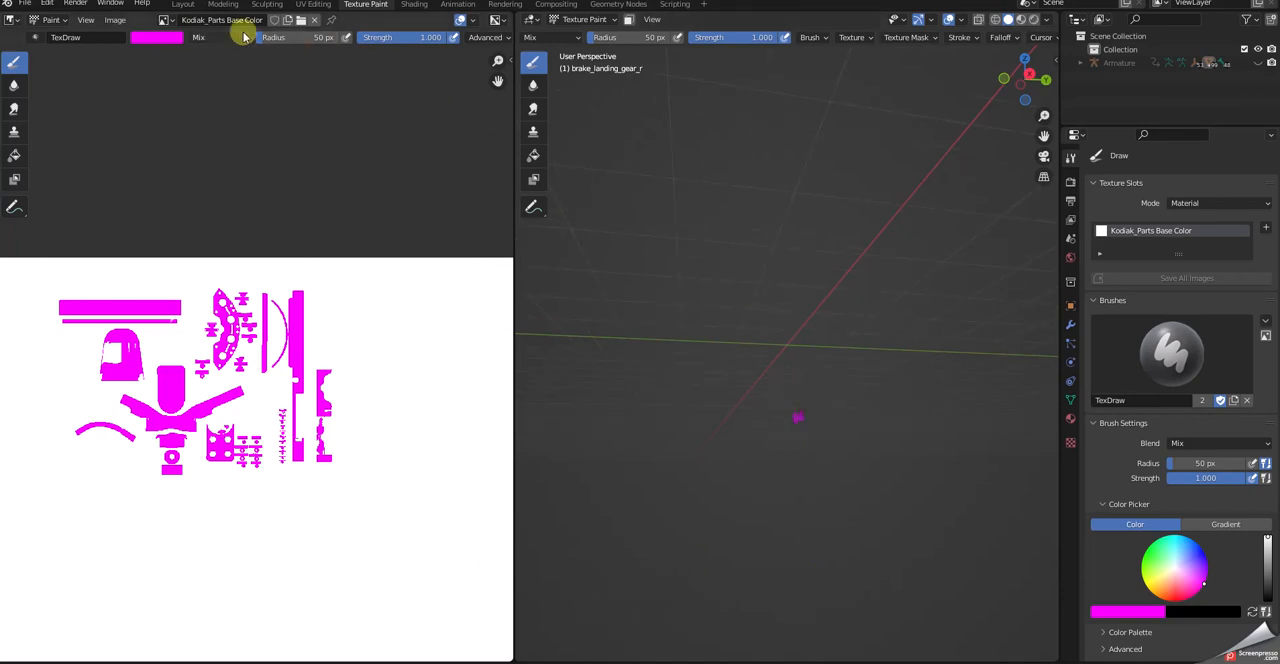
{"action": "left_click", "coordinate": [182, 5]}
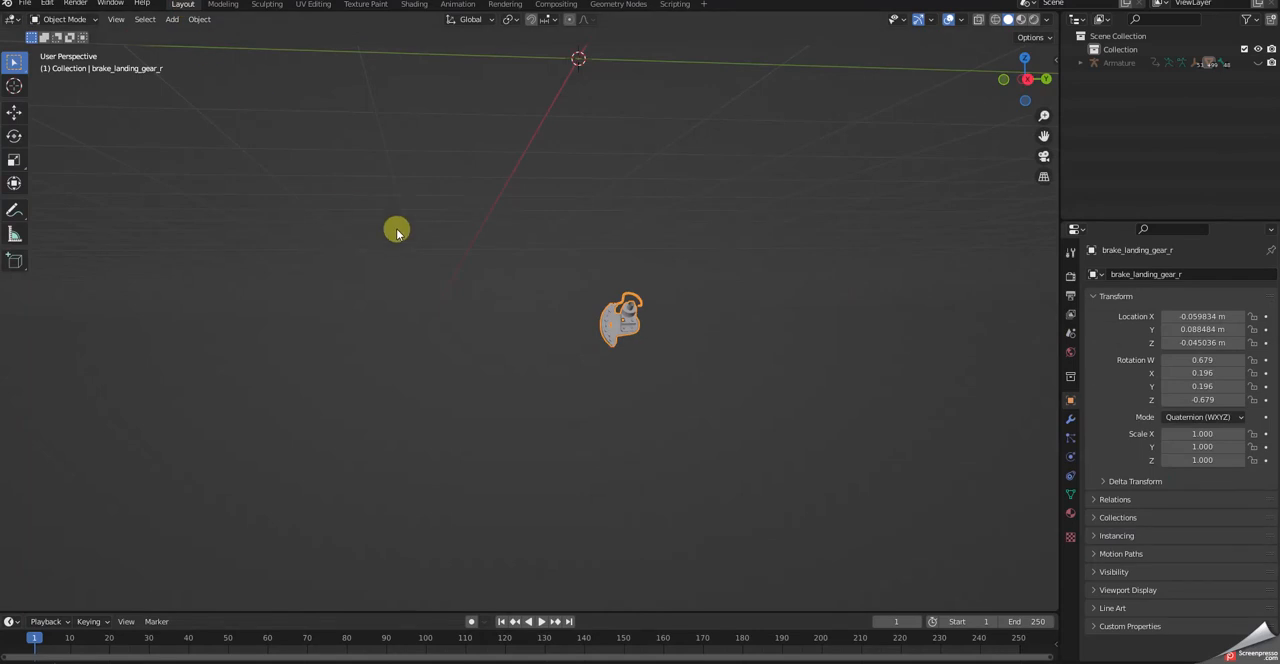
{"action": "key", "text": "alt+h"}
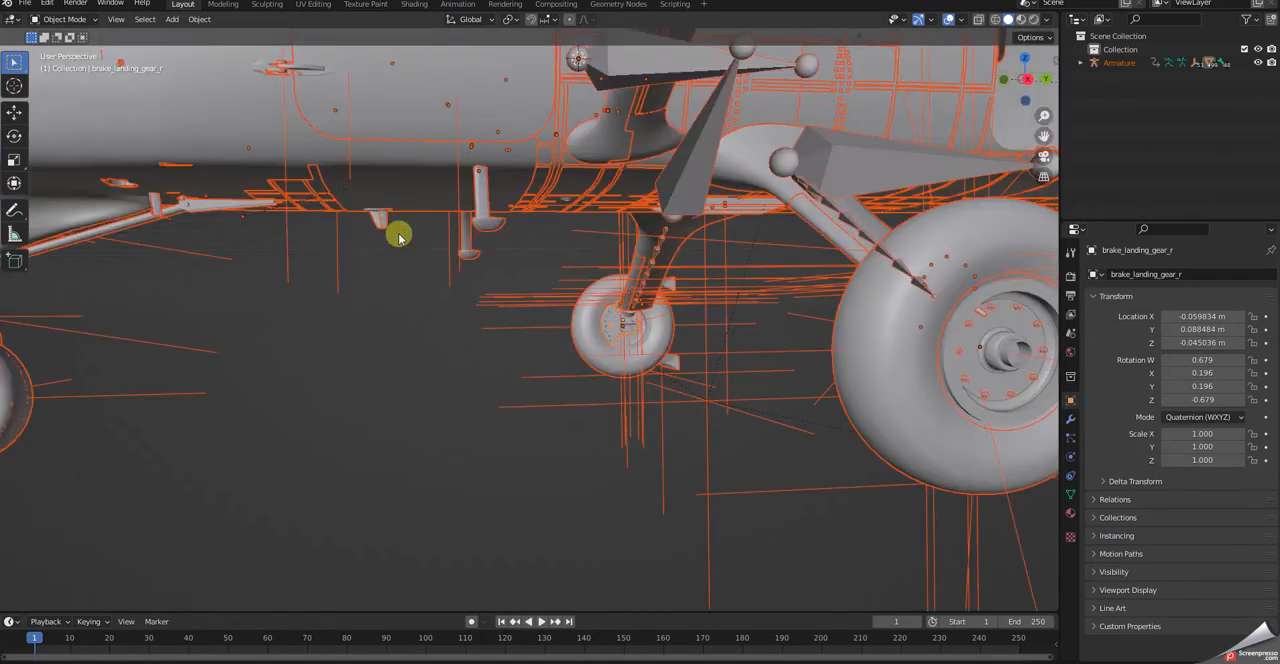
{"action": "middle_click_drag", "start_coordinate": [539, 320], "coordinate": [776, 300]}
{"action": "left_click", "coordinate": [603, 380]}
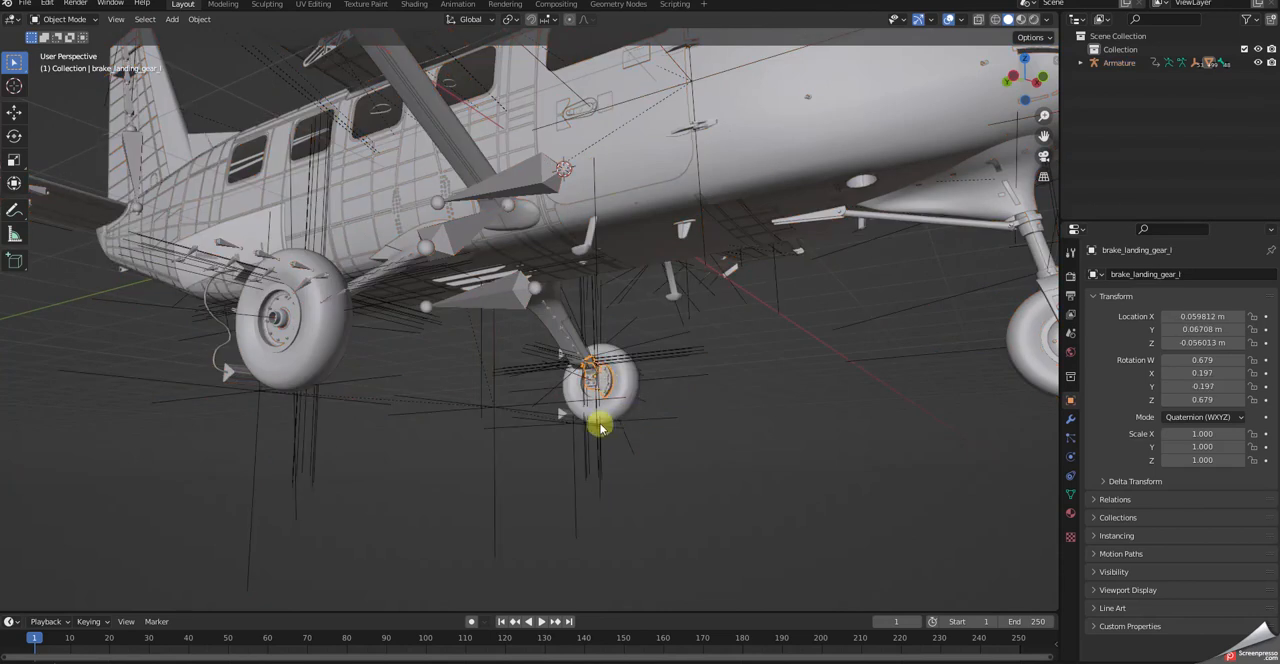
{"action": "key", "text": "shift+h"}
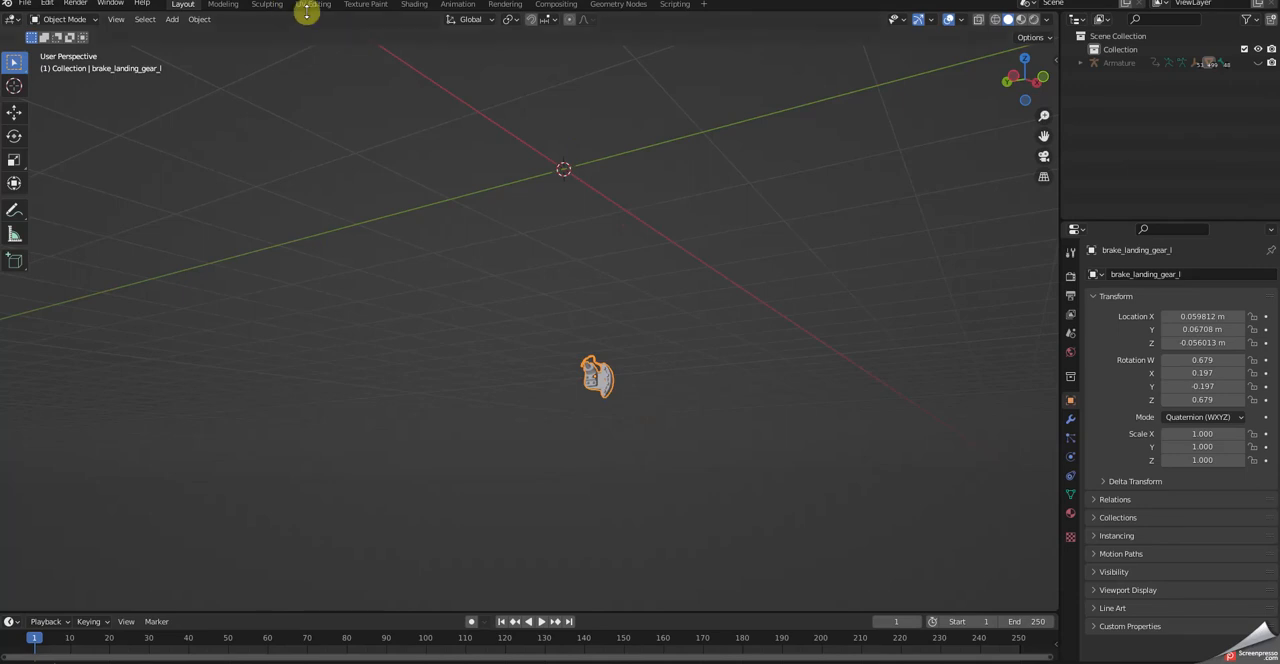
- In the Texture Paint workspace, paint the brake_landing_gear_l model magenta from all sides with the 50 px brush
{"action": "left_click", "coordinate": [372, 5]}
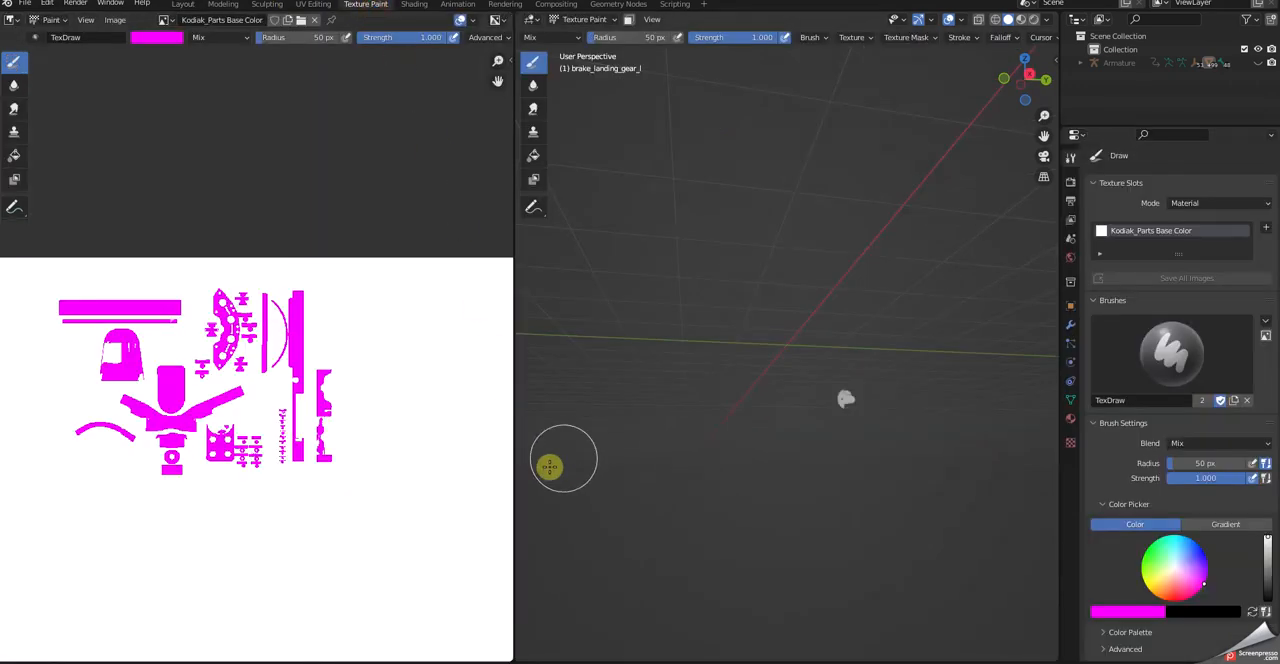
{"action": "scroll", "coordinate": [305, 500], "scroll_direction": "down", "scroll_amount": 4}
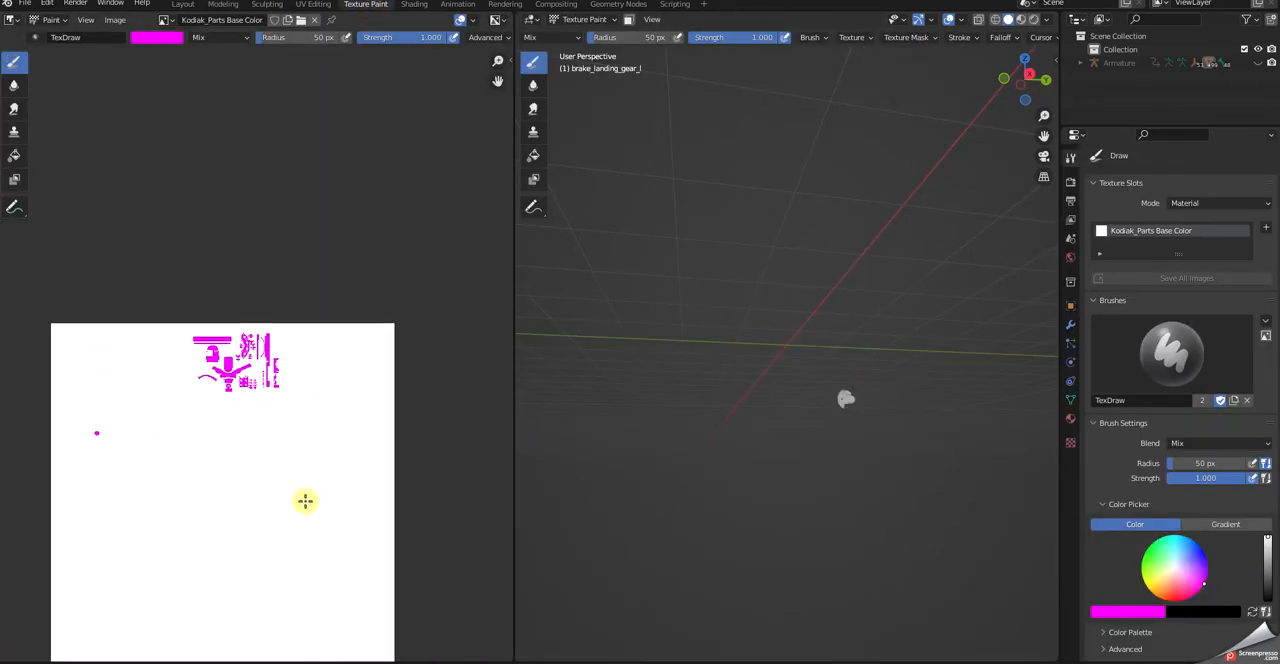
{"action": "mouse_move", "coordinate": [892, 410]}
{"action": "left_mouse_down"}
{"action": "mouse_move", "coordinate": [849, 391]}
{"action": "mouse_move", "coordinate": [843, 406]}
{"action": "mouse_move", "coordinate": [845, 445]}
{"action": "mouse_move", "coordinate": [876, 460]}
{"action": "left_mouse_up"}
{"action": "mouse_move", "coordinate": [876, 460]}
{"action": "middle_mouse_down"}
{"action": "mouse_move", "coordinate": [840, 489]}
{"action": "mouse_move", "coordinate": [766, 443]}
{"action": "mouse_move", "coordinate": [825, 487]}
{"action": "mouse_move", "coordinate": [697, 489]}
{"action": "mouse_move", "coordinate": [634, 443]}
{"action": "mouse_move", "coordinate": [734, 409]}
{"action": "mouse_move", "coordinate": [713, 418]}
{"action": "mouse_move", "coordinate": [722, 472]}
{"action": "mouse_move", "coordinate": [586, 463]}
{"action": "mouse_move", "coordinate": [794, 423]}
{"action": "mouse_move", "coordinate": [839, 434]}
{"action": "mouse_move", "coordinate": [869, 483]}
{"action": "mouse_move", "coordinate": [847, 561]}
{"action": "middle_mouse_up"}
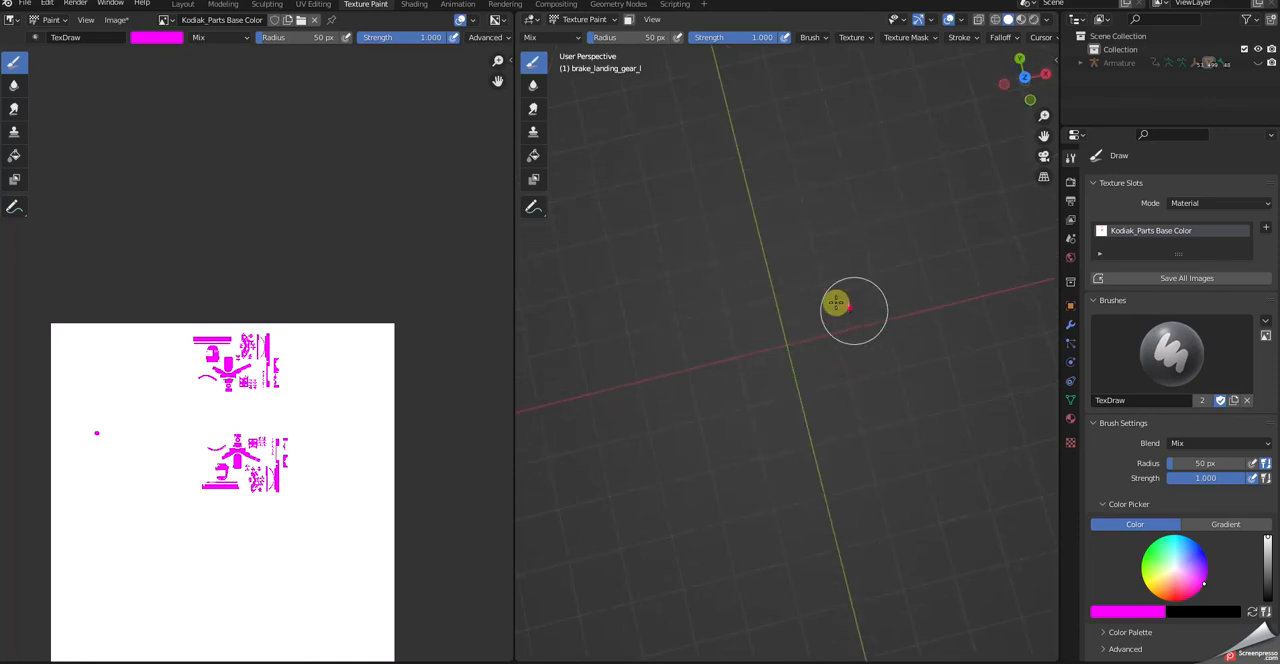
{"action": "middle_click_drag", "start_coordinate": [897, 463], "coordinate": [843, 560]}
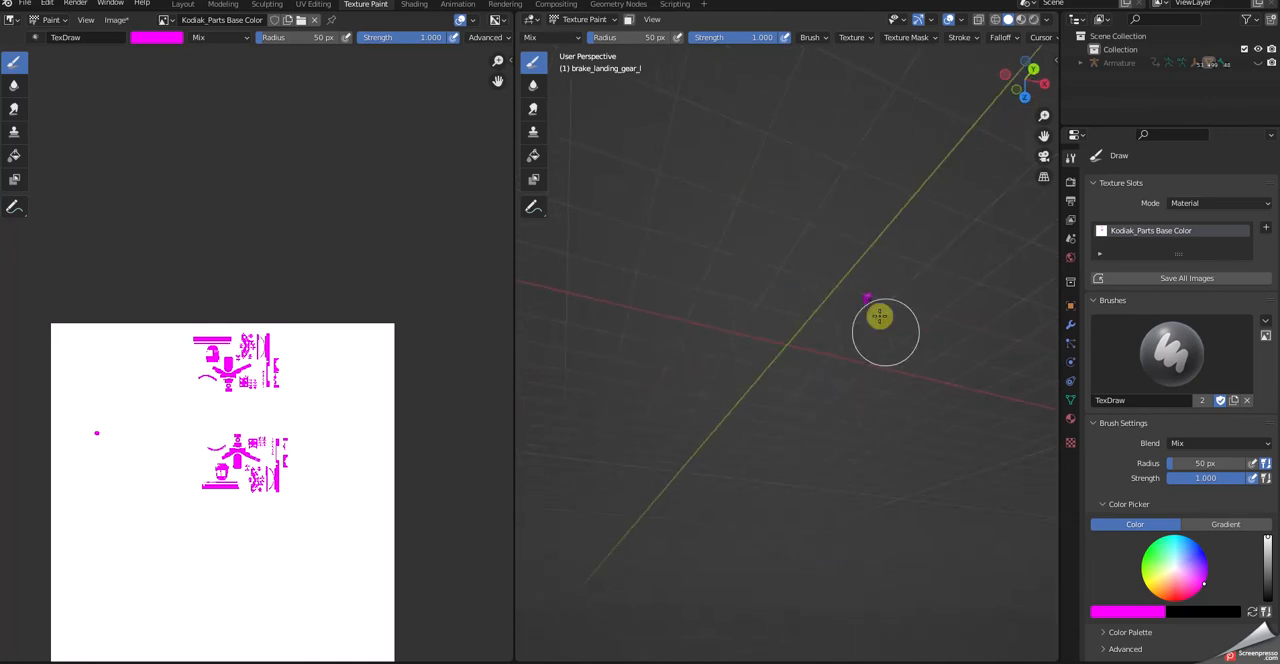
{"action": "mouse_move", "coordinate": [920, 426]}
{"action": "middle_mouse_down"}
{"action": "mouse_move", "coordinate": [727, 377]}
{"action": "mouse_move", "coordinate": [760, 251]}
{"action": "mouse_move", "coordinate": [734, 323]}
{"action": "mouse_move", "coordinate": [724, 500]}
{"action": "middle_mouse_up"}
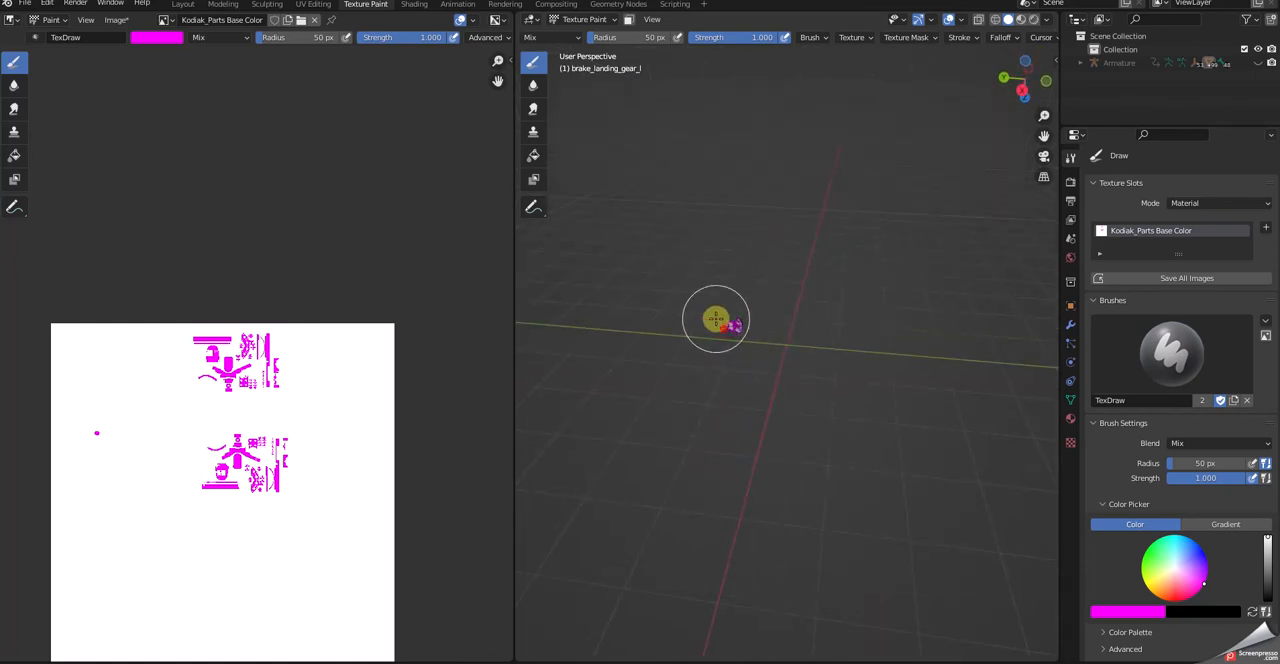
{"action": "middle_click_drag", "start_coordinate": [771, 363], "coordinate": [631, 362]}
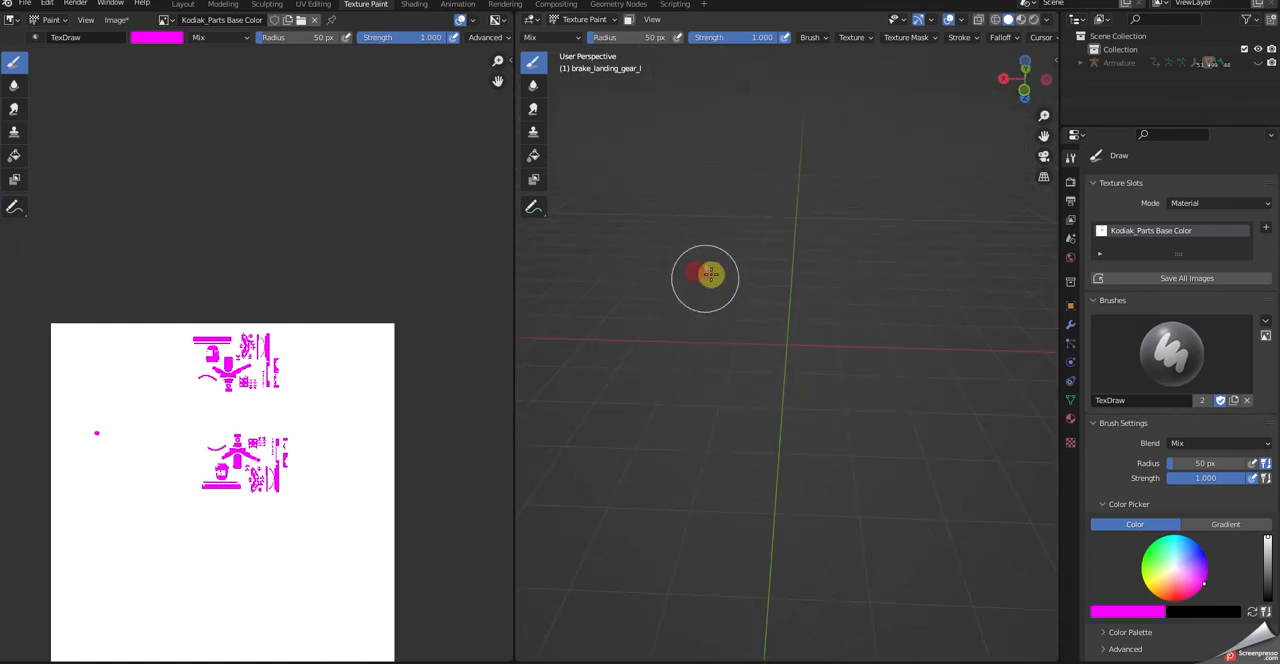
{"action": "mouse_move", "coordinate": [746, 320]}
{"action": "middle_mouse_down"}
{"action": "mouse_move", "coordinate": [640, 320]}
{"action": "mouse_move", "coordinate": [793, 290]}
{"action": "mouse_move", "coordinate": [803, 243]}
{"action": "mouse_move", "coordinate": [846, 334]}
{"action": "mouse_move", "coordinate": [837, 346]}
{"action": "mouse_move", "coordinate": [863, 295]}
{"action": "mouse_move", "coordinate": [846, 131]}
{"action": "mouse_move", "coordinate": [883, 223]}
{"action": "mouse_move", "coordinate": [869, 141]}
{"action": "mouse_move", "coordinate": [871, 266]}
{"action": "middle_mouse_up"}
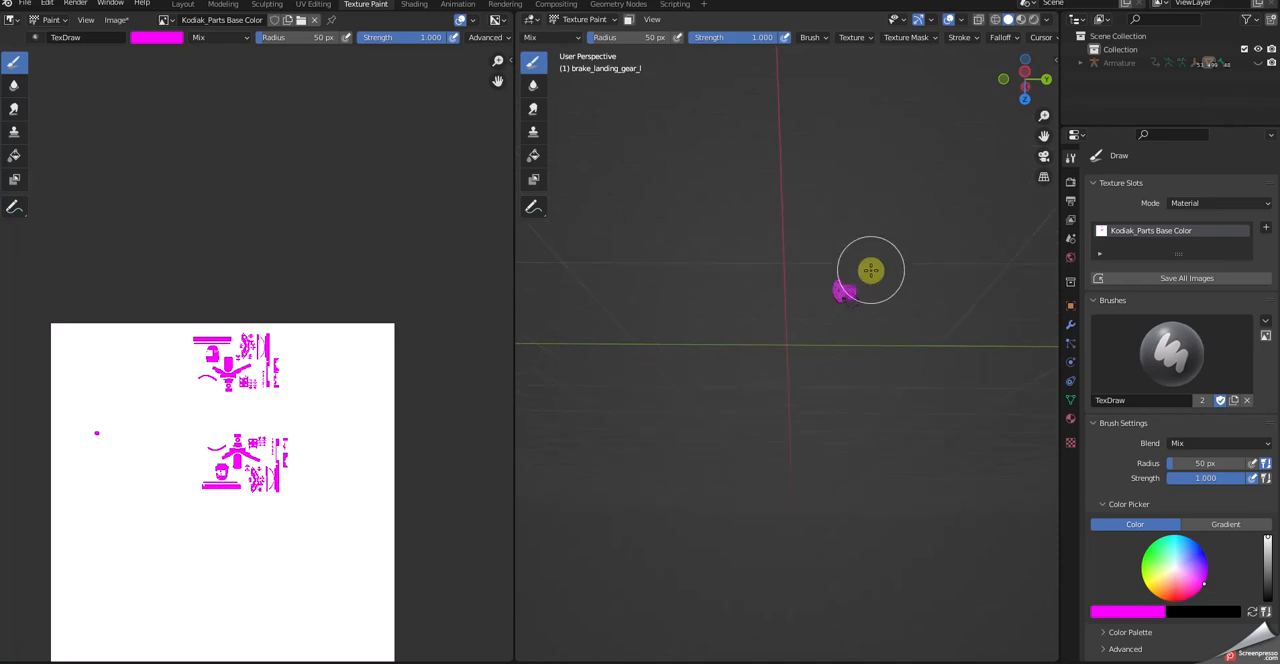
{"action": "mouse_move", "coordinate": [880, 397]}
{"action": "middle_mouse_down"}
{"action": "mouse_move", "coordinate": [864, 289]}
{"action": "mouse_move", "coordinate": [880, 390]}
{"action": "middle_mouse_up"}
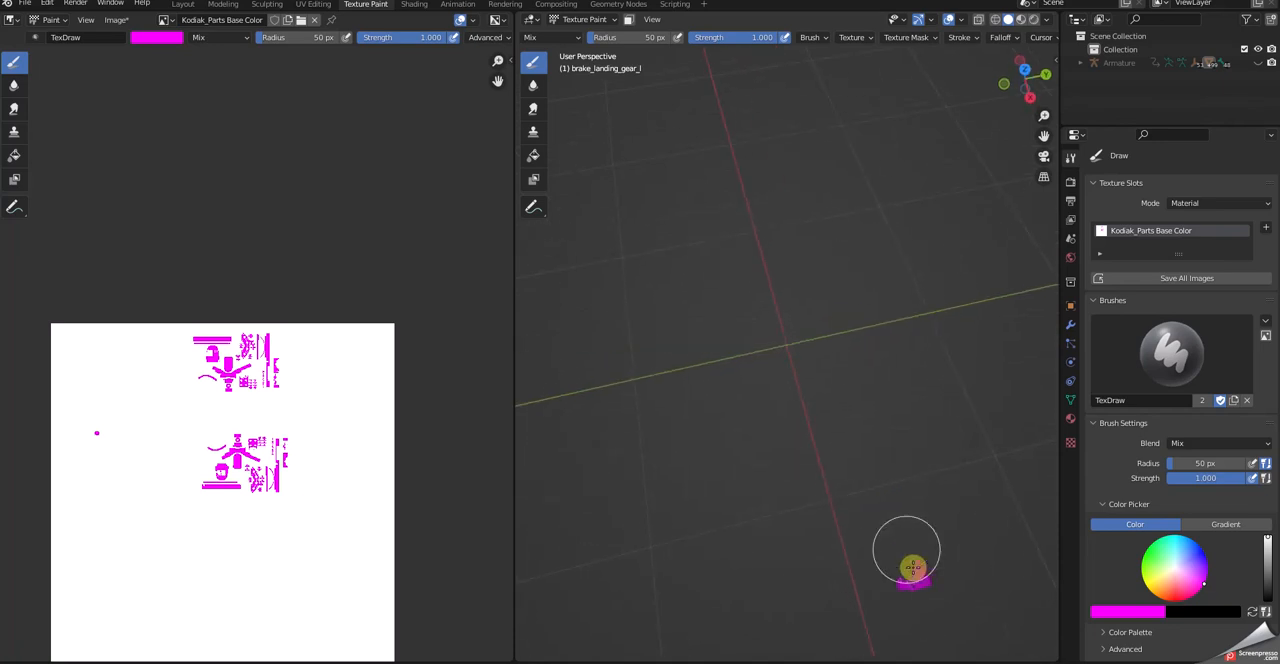
{"action": "mouse_move", "coordinate": [962, 619]}
{"action": "middle_mouse_down"}
{"action": "mouse_move", "coordinate": [963, 523]}
{"action": "mouse_move", "coordinate": [937, 589]}
{"action": "mouse_move", "coordinate": [940, 505]}
{"action": "mouse_move", "coordinate": [961, 475]}
{"action": "middle_mouse_up"}
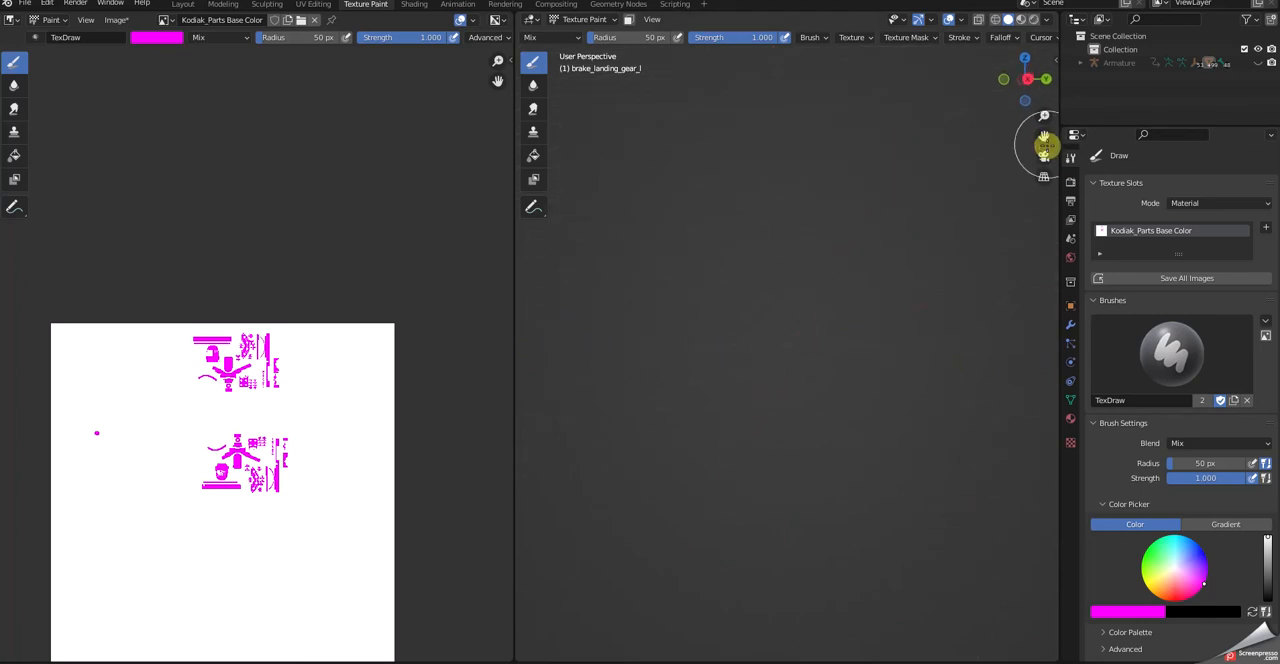
{"action": "scroll", "coordinate": [1010, 202], "scroll_direction": "down", "scroll_amount": 2}
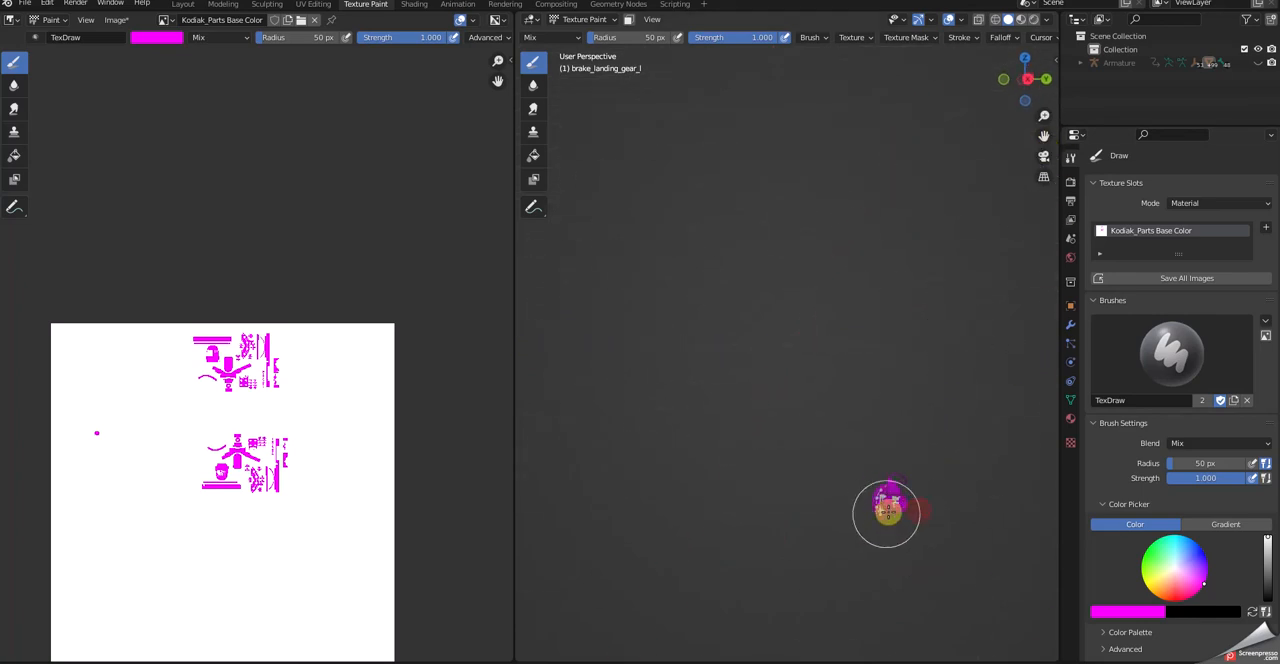
{"action": "middle_click_drag", "start_coordinate": [906, 529], "coordinate": [874, 409]}
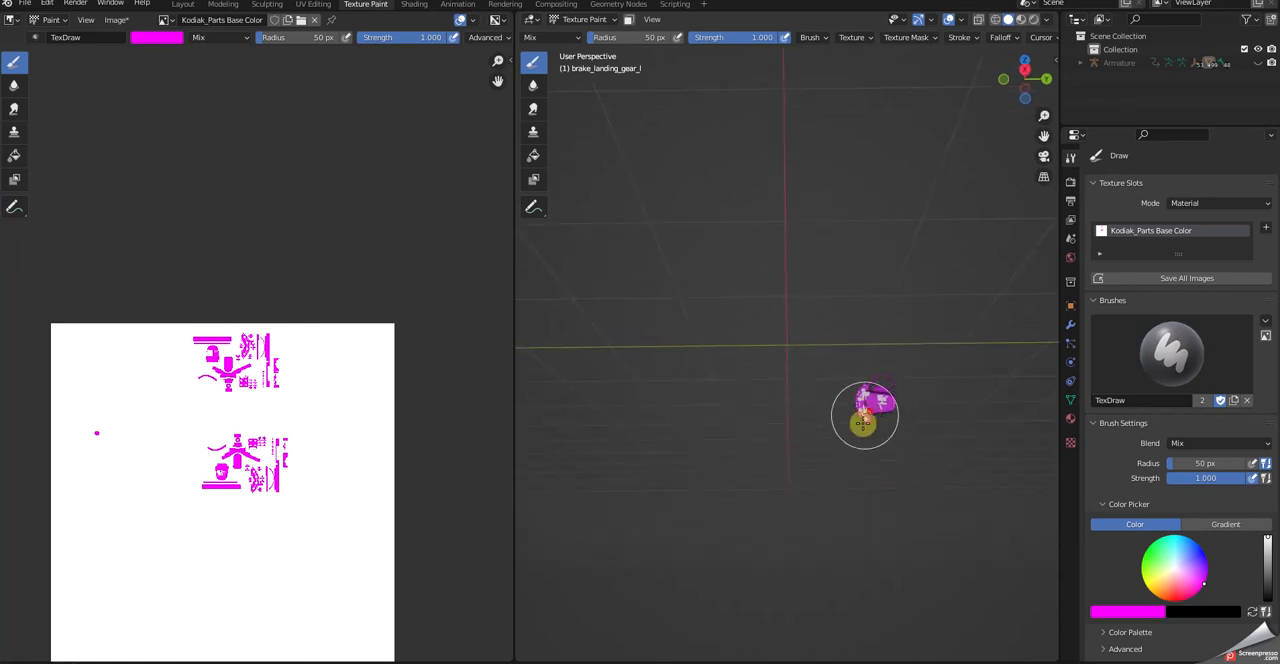
{"action": "middle_click_drag", "start_coordinate": [889, 494], "coordinate": [703, 504]}
{"action": "left_click_drag", "start_coordinate": [661, 466], "coordinate": [636, 476]}
{"action": "mouse_move", "coordinate": [715, 520]}
{"action": "middle_mouse_down"}
{"action": "mouse_move", "coordinate": [783, 523]}
{"action": "mouse_move", "coordinate": [834, 506]}
{"action": "mouse_move", "coordinate": [826, 483]}
{"action": "middle_mouse_up"}
{"action": "mouse_move", "coordinate": [846, 431]}
{"action": "middle_mouse_down"}
{"action": "mouse_move", "coordinate": [869, 451]}
{"action": "mouse_move", "coordinate": [875, 429]}
{"action": "mouse_move", "coordinate": [838, 515]}
{"action": "mouse_move", "coordinate": [709, 515]}
{"action": "middle_mouse_up"}
{"action": "mouse_move", "coordinate": [673, 470]}
{"action": "middle_mouse_down"}
{"action": "mouse_move", "coordinate": [589, 466]}
{"action": "mouse_move", "coordinate": [749, 451]}
{"action": "mouse_move", "coordinate": [732, 483]}
{"action": "mouse_move", "coordinate": [729, 609]}
{"action": "mouse_move", "coordinate": [740, 371]}
{"action": "middle_mouse_up"}
- Examine the painted islands of both brakes on the texture and compare their shapes and positions
{"action": "scroll", "coordinate": [414, 523], "scroll_direction": "down", "scroll_amount": 2}
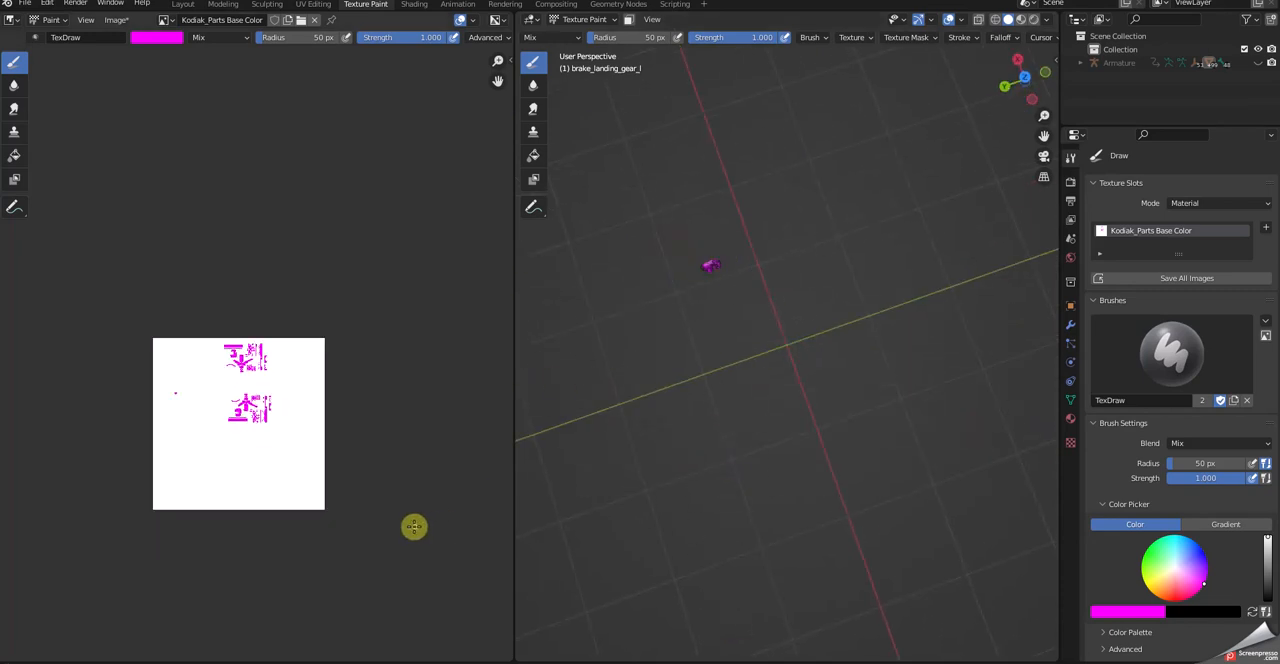
{"action": "scroll", "coordinate": [280, 514], "scroll_direction": "up", "scroll_amount": 6}
{"action": "scroll", "coordinate": [312, 519], "scroll_direction": "down", "scroll_amount": 3}
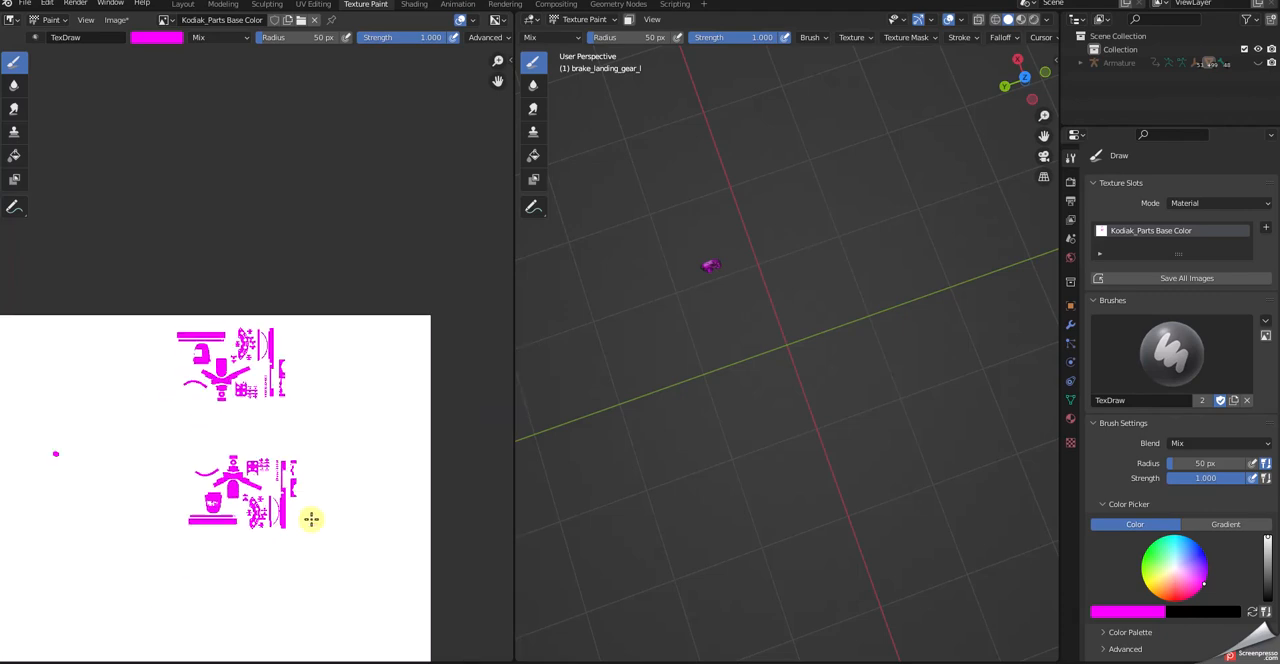
{"action": "scroll", "coordinate": [312, 484], "scroll_direction": "up", "scroll_amount": 4}
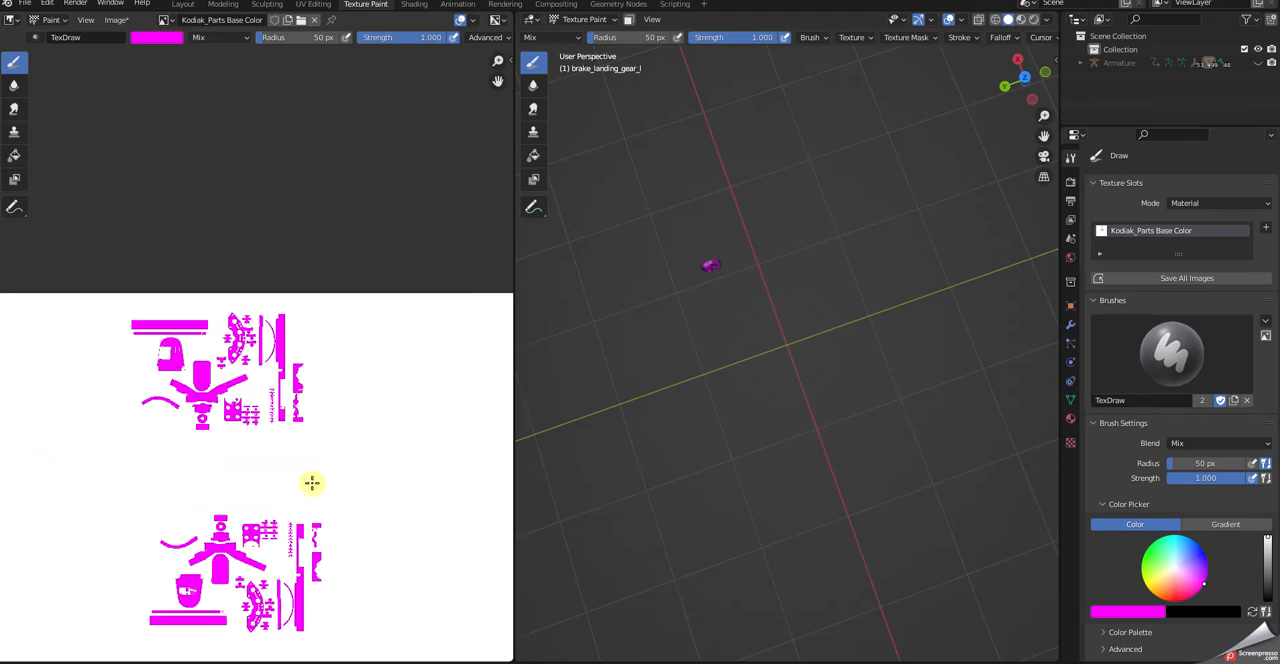
{"action": "scroll", "coordinate": [320, 485], "scroll_direction": "down", "scroll_amount": 2}
{"action": "middle_click_drag", "start_coordinate": [352, 556], "coordinate": [411, 449]}
{"action": "scroll", "coordinate": [414, 449], "scroll_direction": "up", "scroll_amount": 2}
{"action": "scroll", "coordinate": [411, 450], "scroll_direction": "down", "scroll_amount": 2}
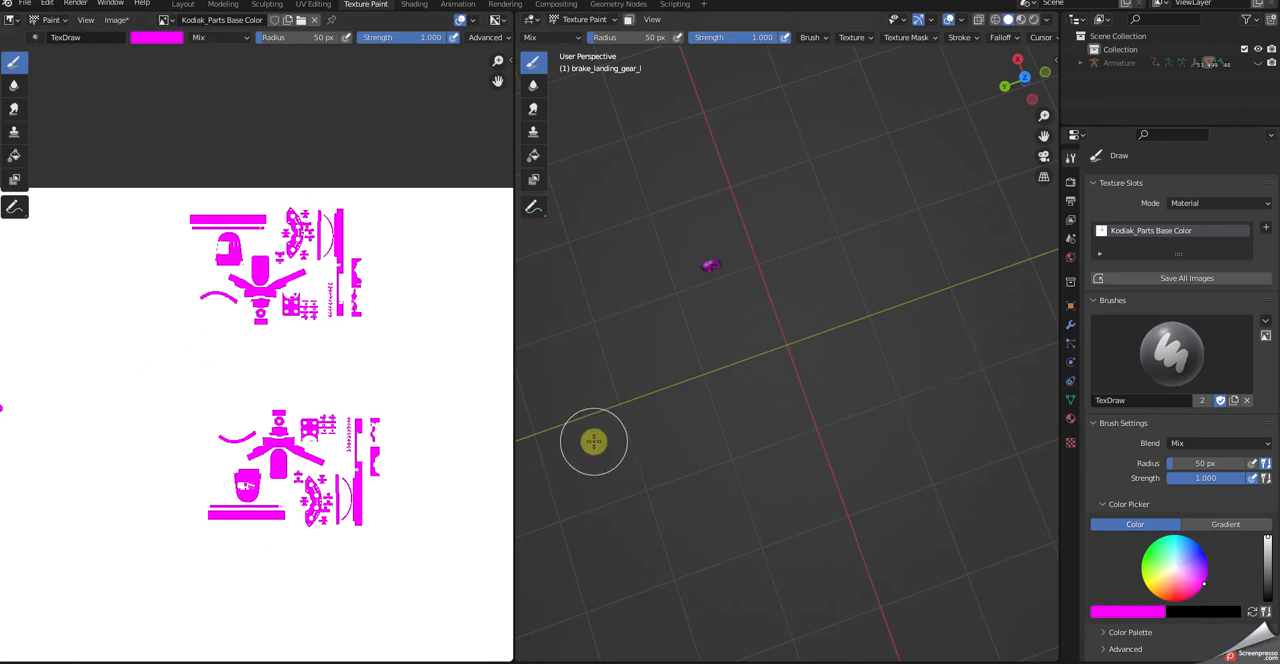
- Set the brush radius to 7 px and hand-letter R beside the upper brake islands and L beside the lower ones on the texture
{"action": "key", "text": "bracketright"}
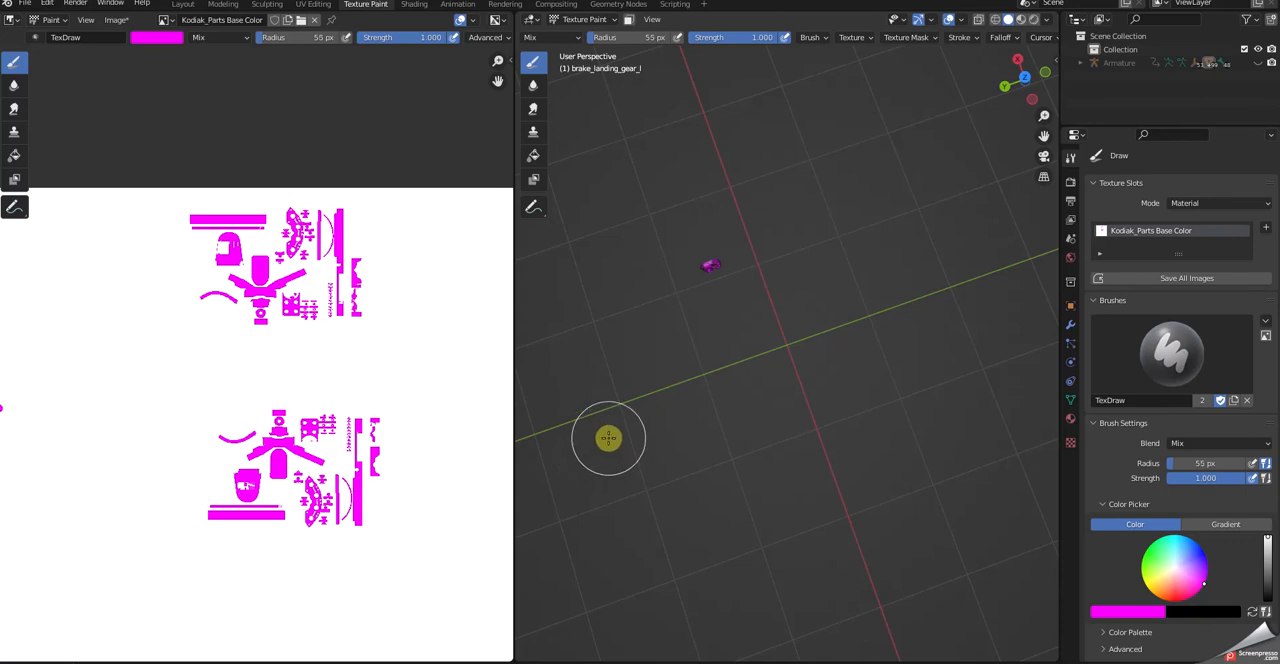
{"action": "key", "text": "bracketleft"}
{"action": "key", "text": "bracketleft"}
{"action": "key", "text": "bracketleft"}
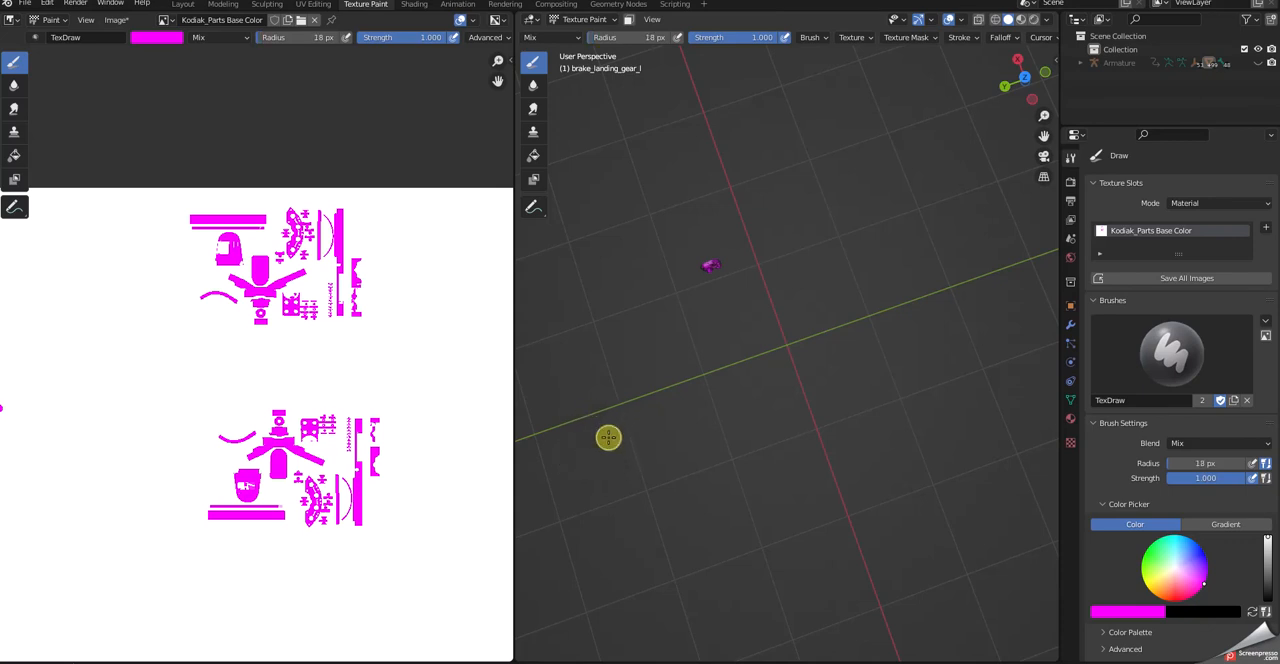
{"action": "key", "text": "bracketleft"}
{"action": "key", "text": "bracketleft"}
{"action": "key", "text": "bracketleft"}
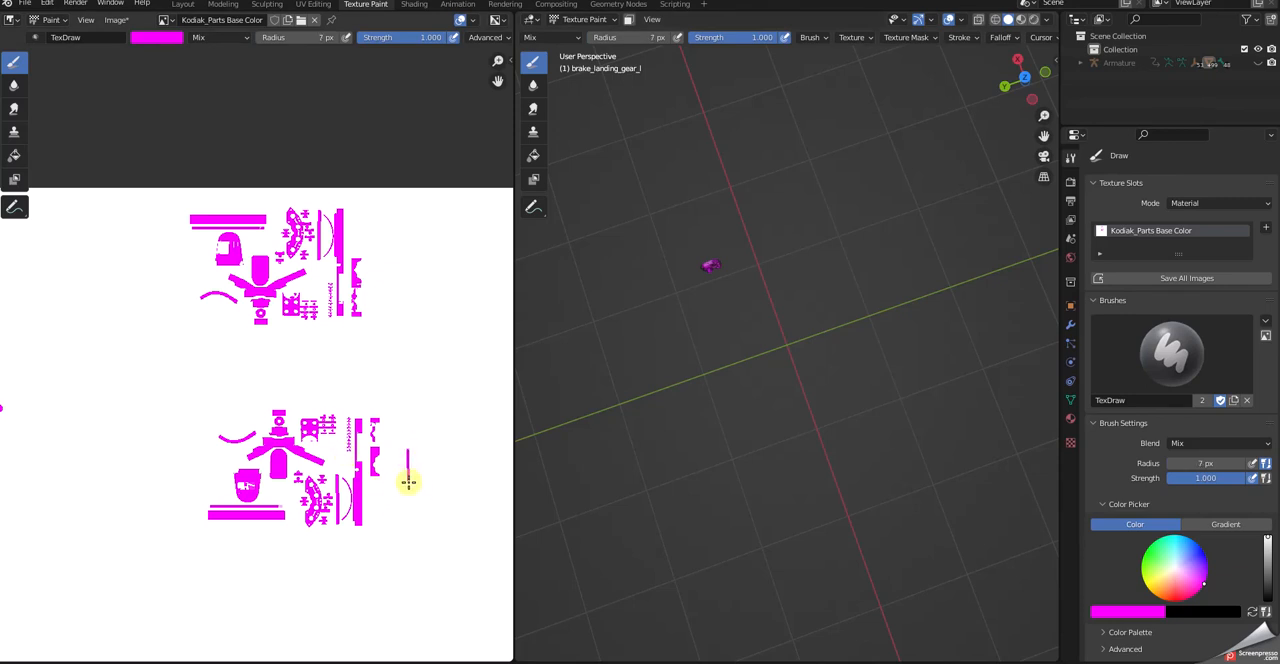
{"action": "left_click_drag", "start_coordinate": [394, 269], "coordinate": [397, 316]}
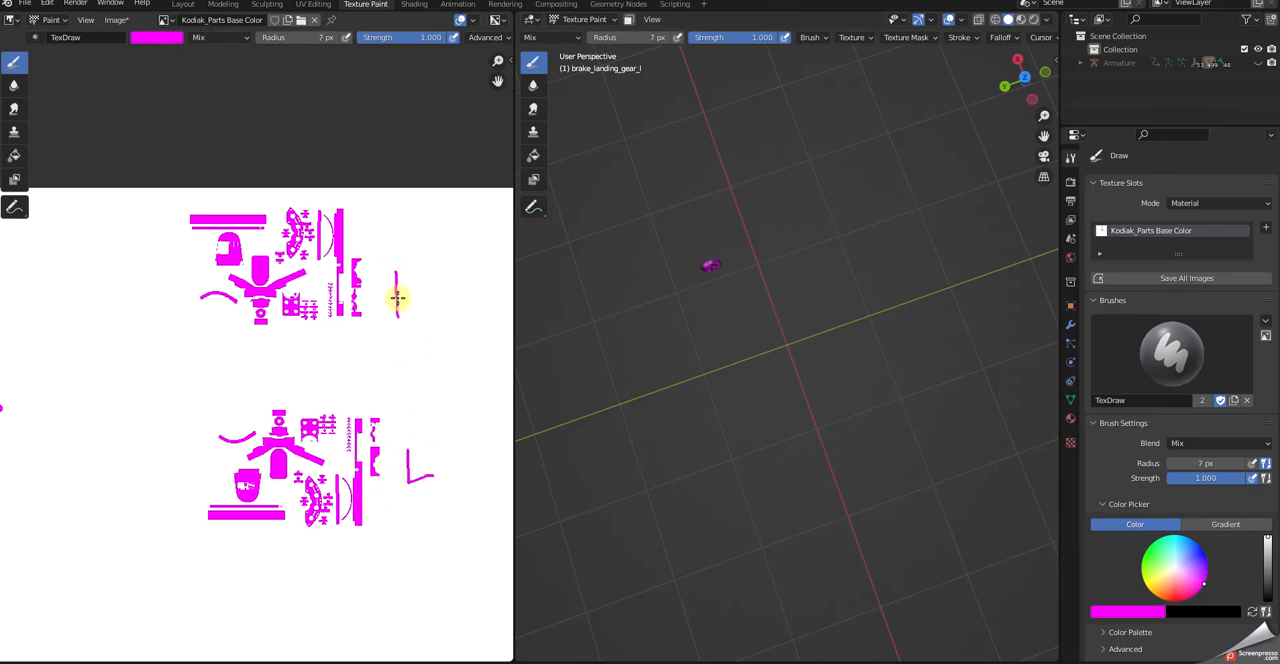
{"action": "mouse_move", "coordinate": [396, 274]}
{"action": "left_mouse_down"}
{"action": "mouse_move", "coordinate": [420, 275]}
{"action": "mouse_move", "coordinate": [418, 306]}
{"action": "left_mouse_up"}
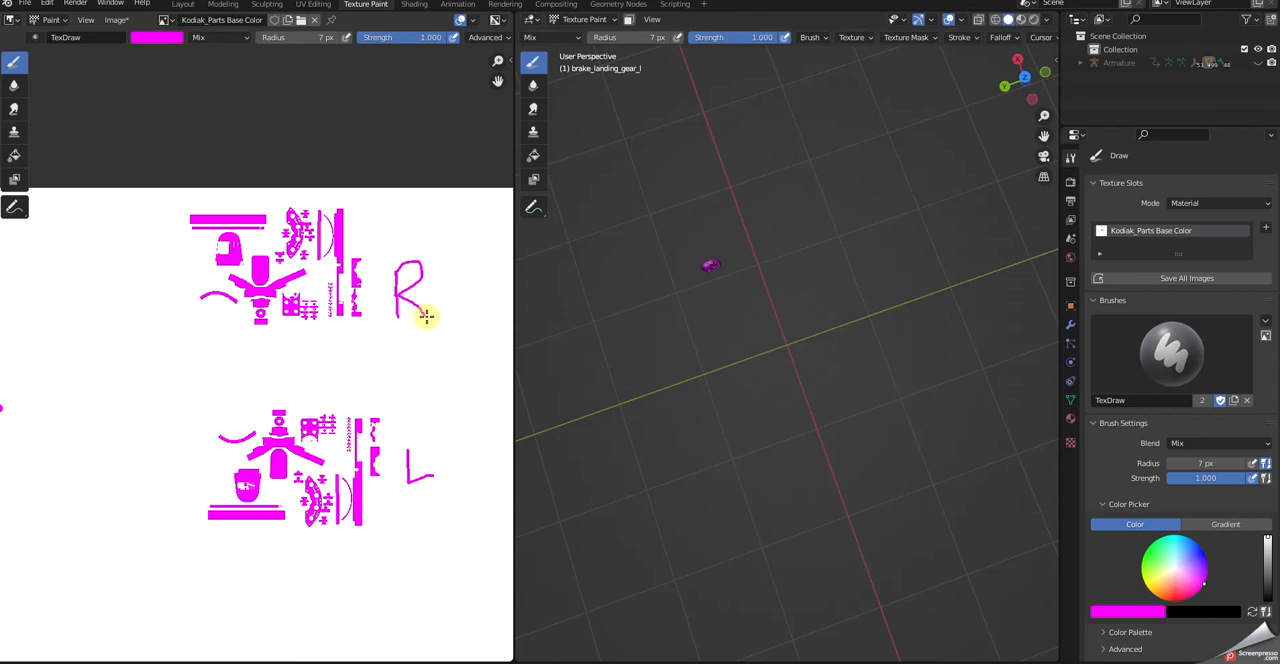
- Save the labelled texture to the Desktop as Kodiak_Parts Brake Base Color.png, overwriting the existing file
{"action": "scroll", "coordinate": [440, 423], "scroll_direction": "down", "scroll_amount": 4}
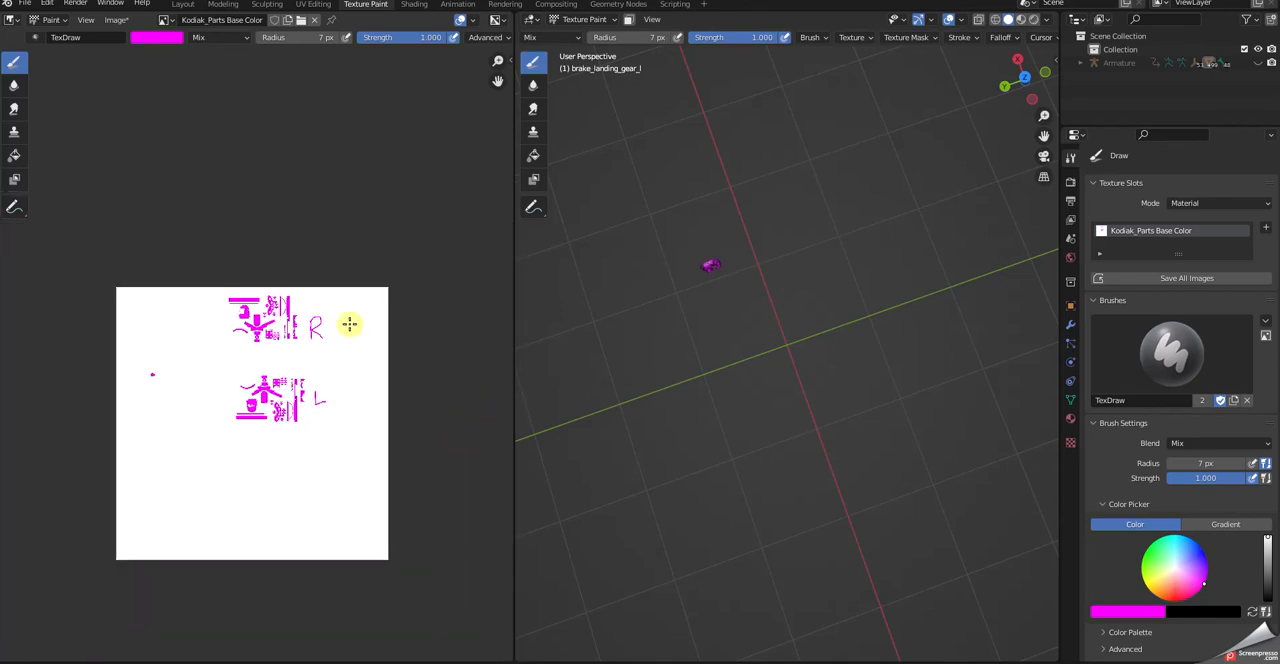
{"action": "left_click", "coordinate": [114, 22]}
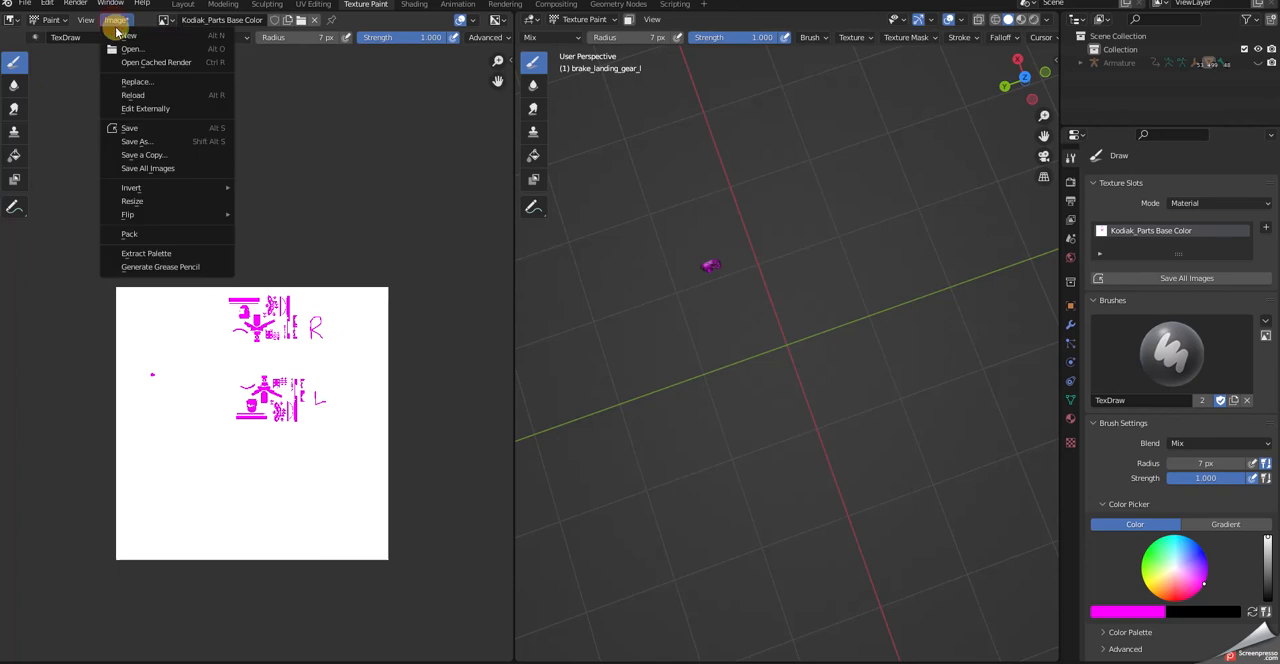
{"action": "left_click", "coordinate": [117, 142]}
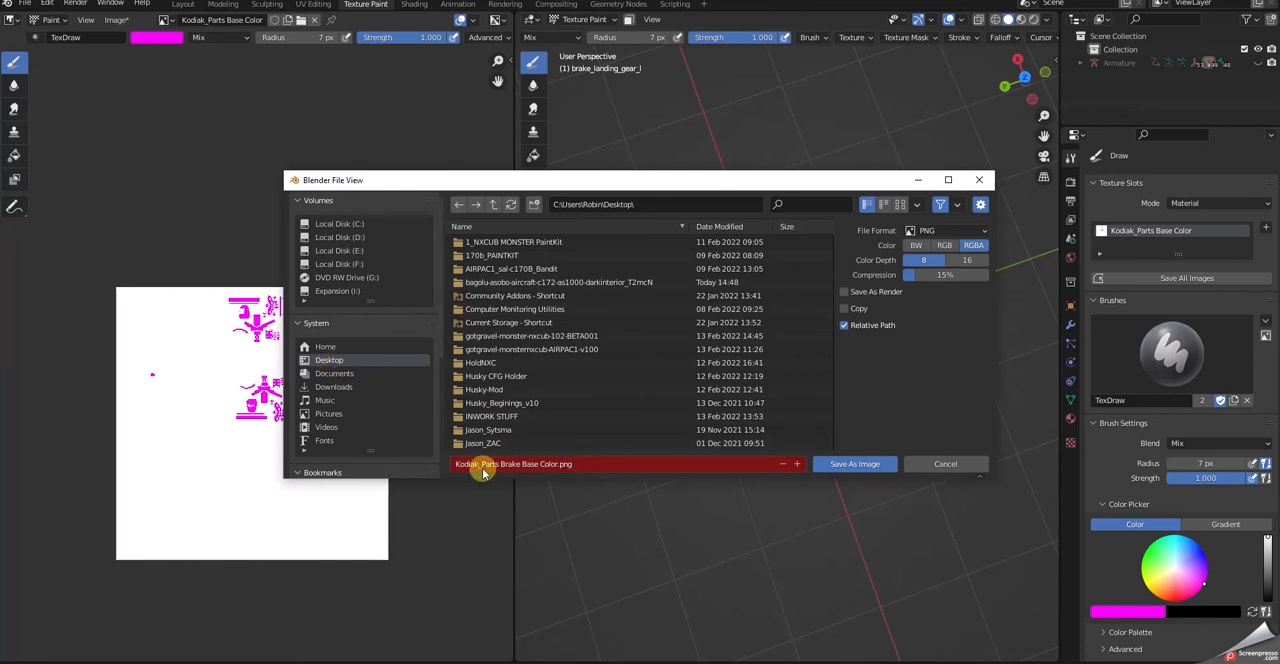
{"action": "left_click", "coordinate": [855, 464]}
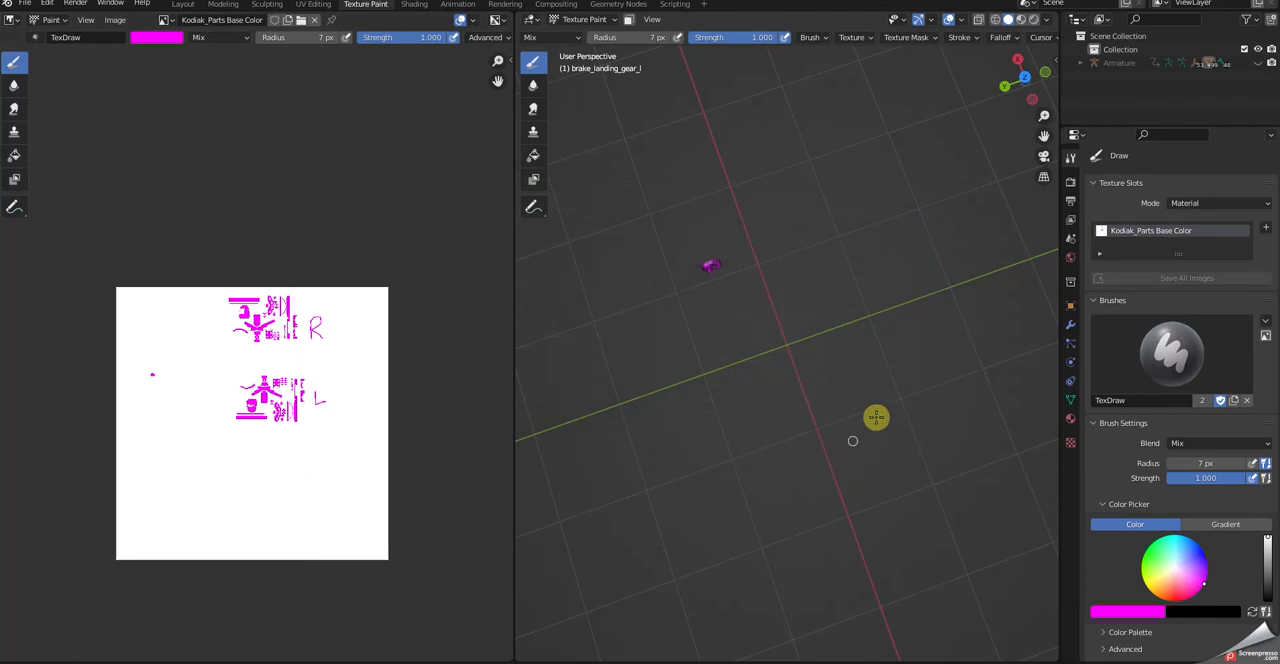
{"action": "scroll", "coordinate": [862, 275], "scroll_direction": "down", "scroll_amount": 1}
{"action": "scroll", "coordinate": [790, 278], "scroll_direction": "down", "scroll_amount": 1}
{"action": "scroll", "coordinate": [244, 153], "scroll_direction": "down", "scroll_amount": 2}
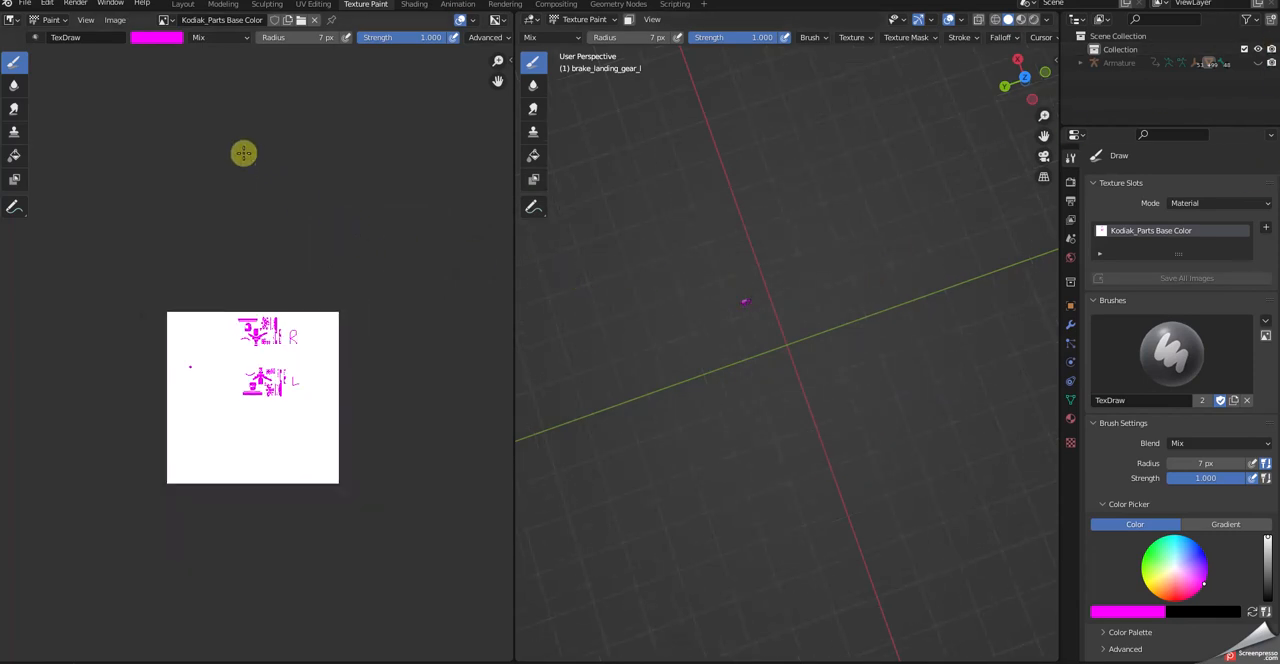
{"action": "scroll", "coordinate": [224, 188], "scroll_direction": "down", "scroll_amount": 2}
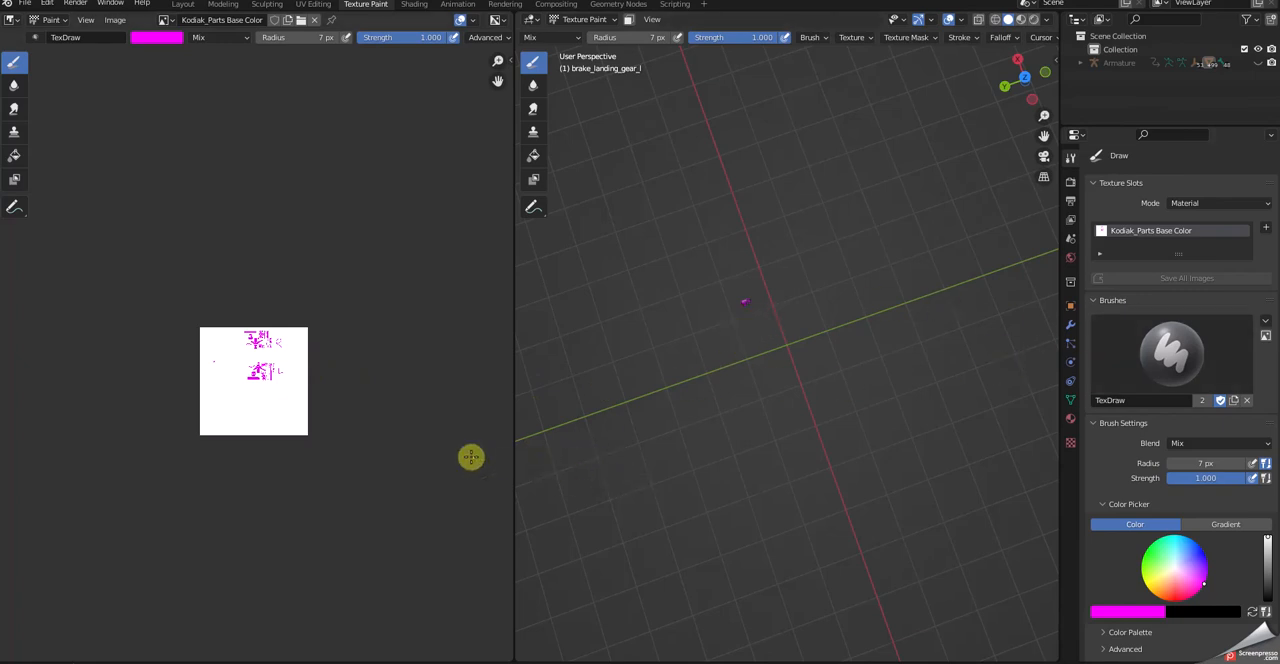
{"action": "scroll", "coordinate": [380, 432], "scroll_direction": "up", "scroll_amount": 2}
{"action": "scroll", "coordinate": [380, 432], "scroll_direction": "up", "scroll_amount": 5}
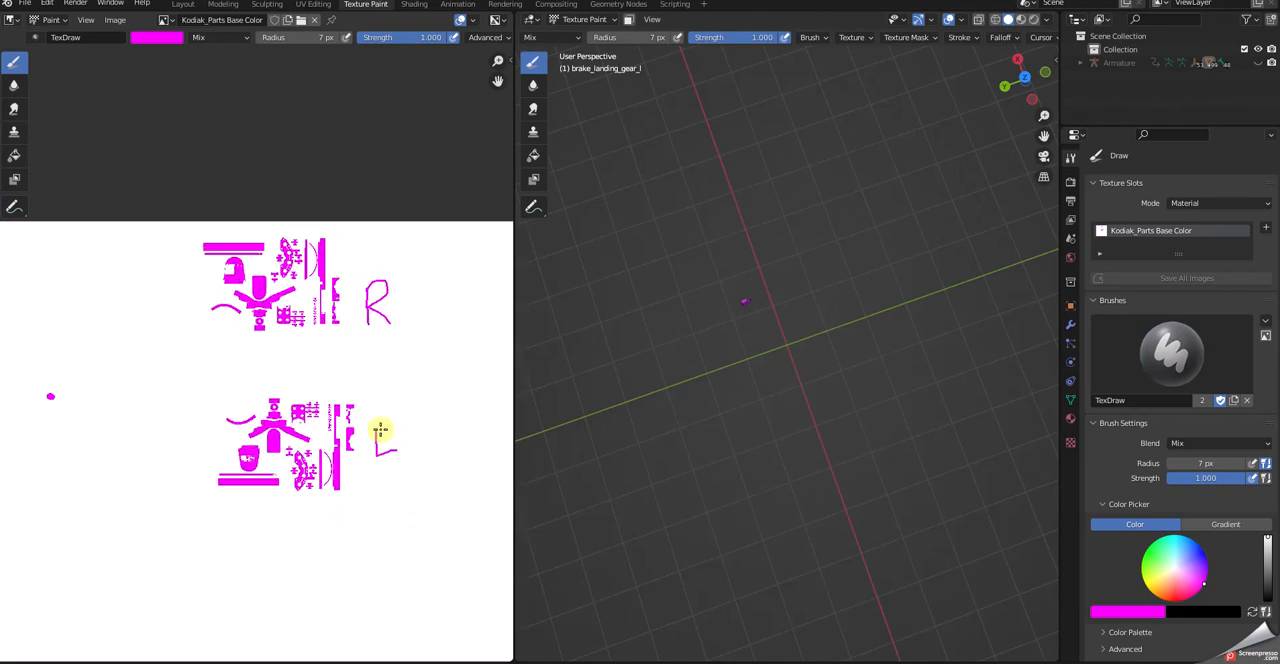
{"action": "scroll", "coordinate": [378, 431], "scroll_direction": "down", "scroll_amount": 2}
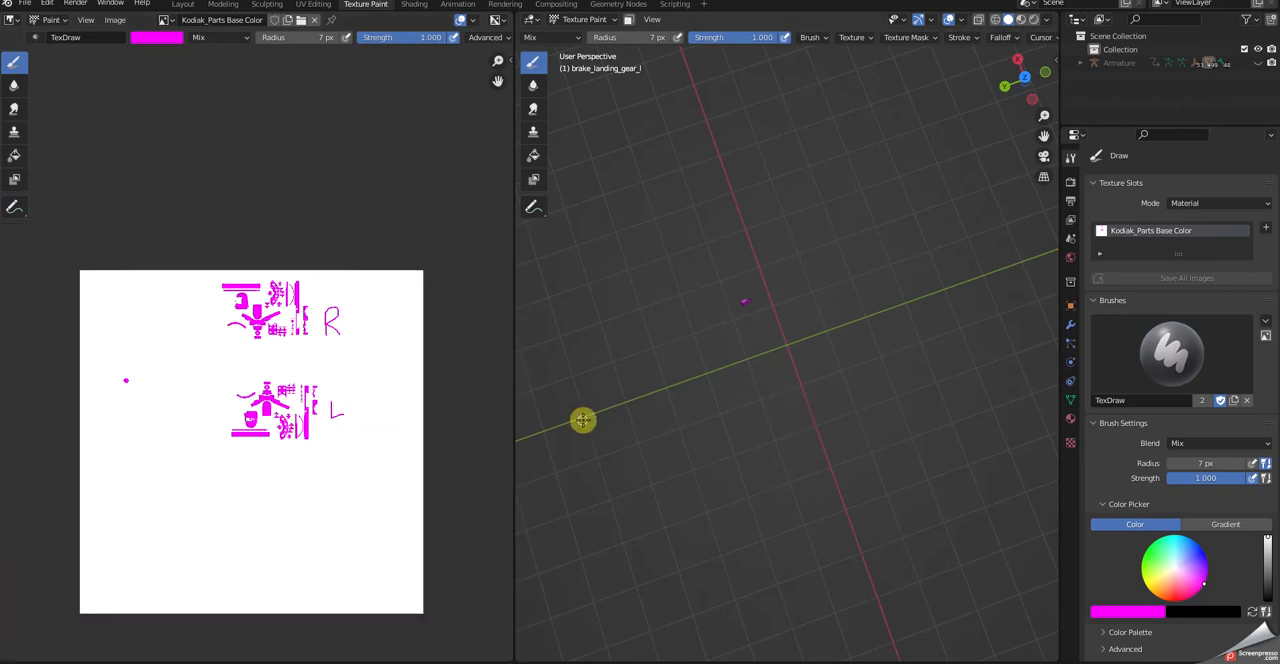
- Quit Blender without saving the changes to untitled.blend
{"action": "key", "text": "ctrl+q"}
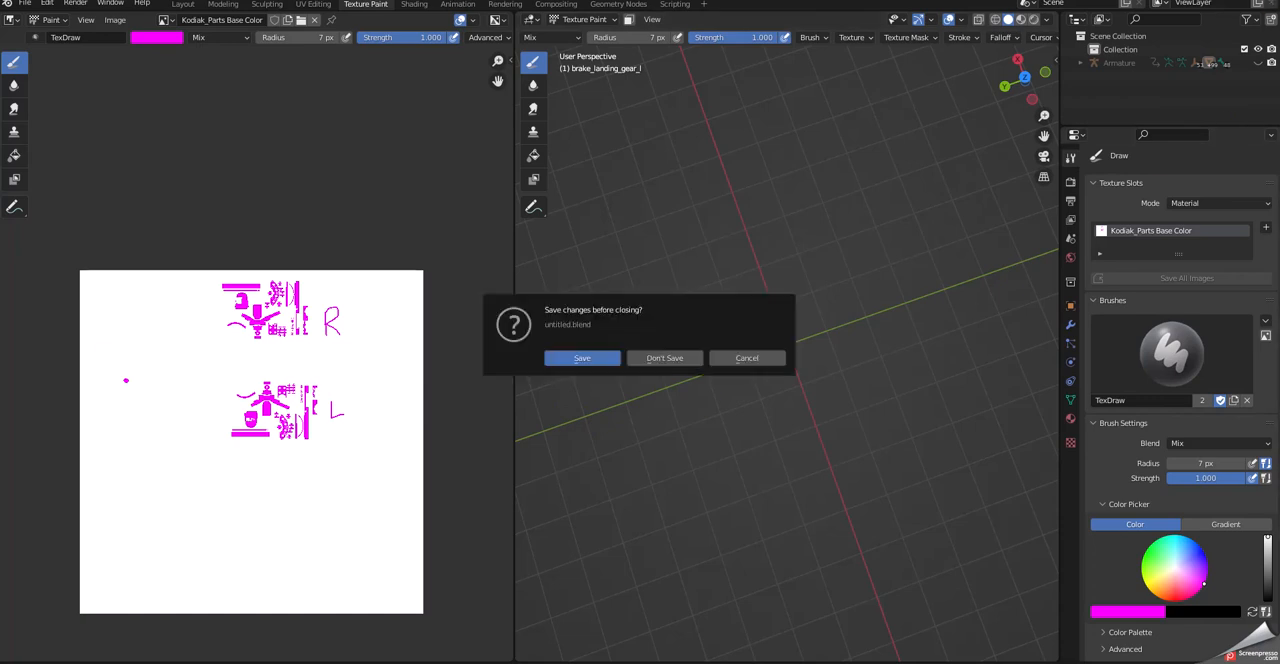
{"action": "left_click", "coordinate": [668, 357]}
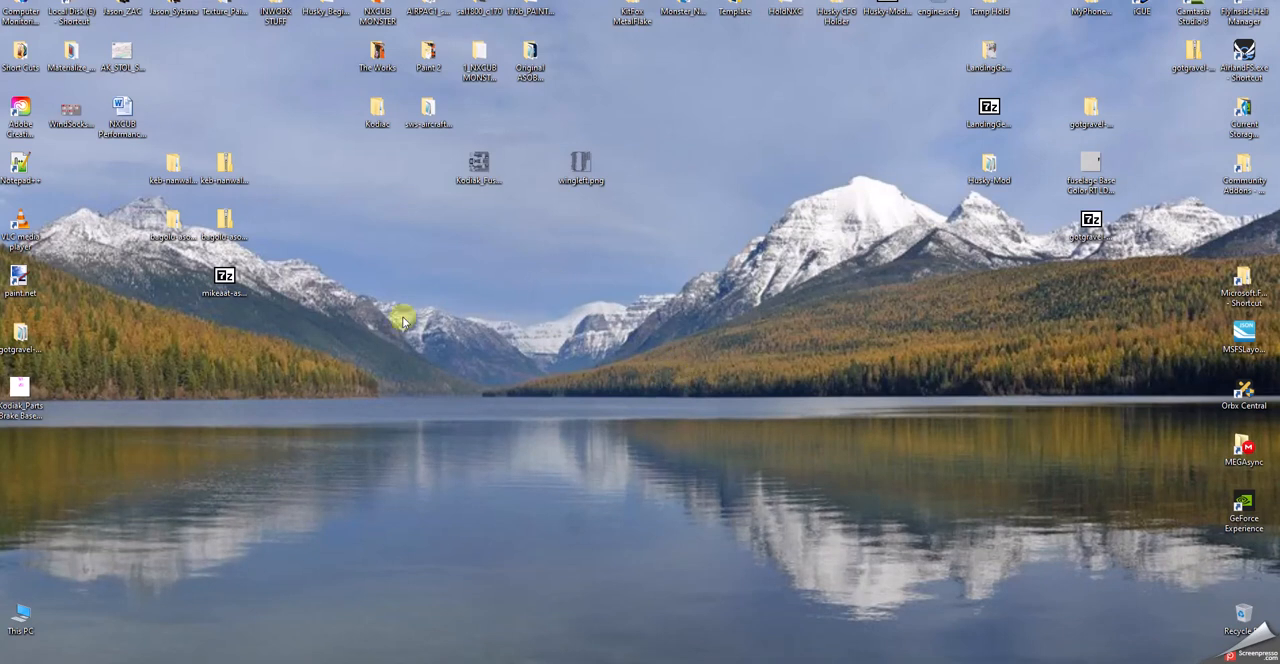
- Group the Kodiak fuselage image and Kodiak_Parts Brake Base Color.png near the winglets image on the desktop, and check the brake map in Photos
{"action": "left_click_drag", "start_coordinate": [479, 165], "coordinate": [530, 165]}
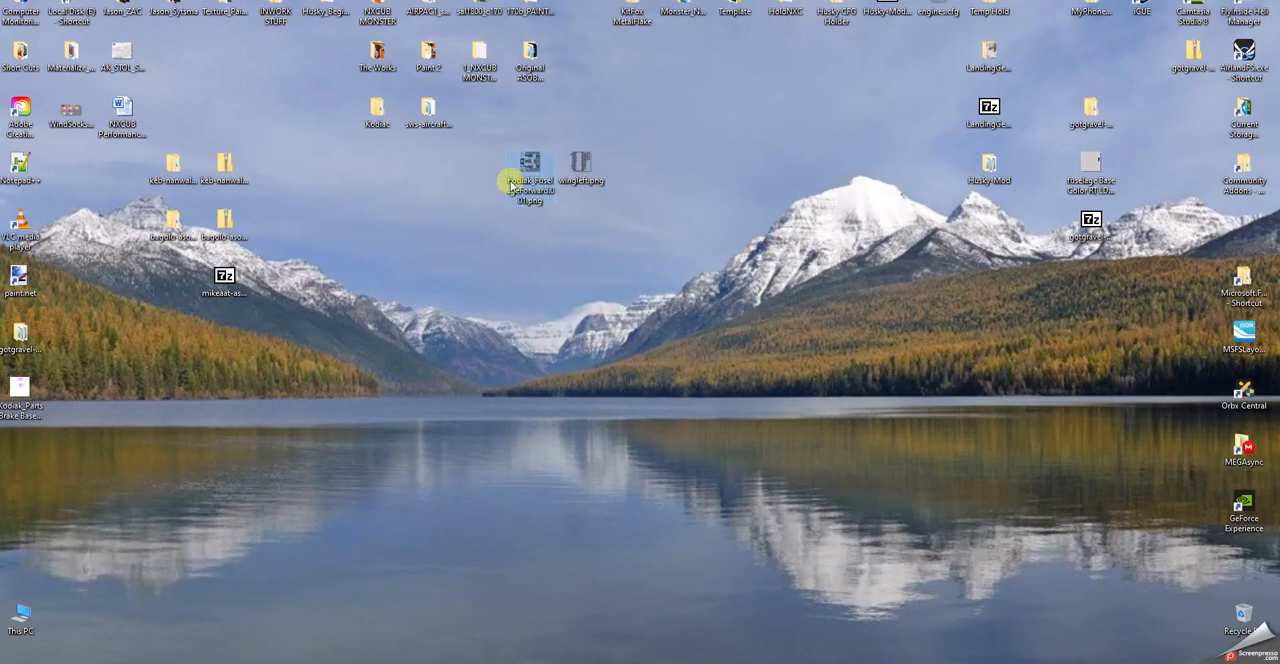
{"action": "left_click_drag", "start_coordinate": [20, 390], "coordinate": [562, 215]}
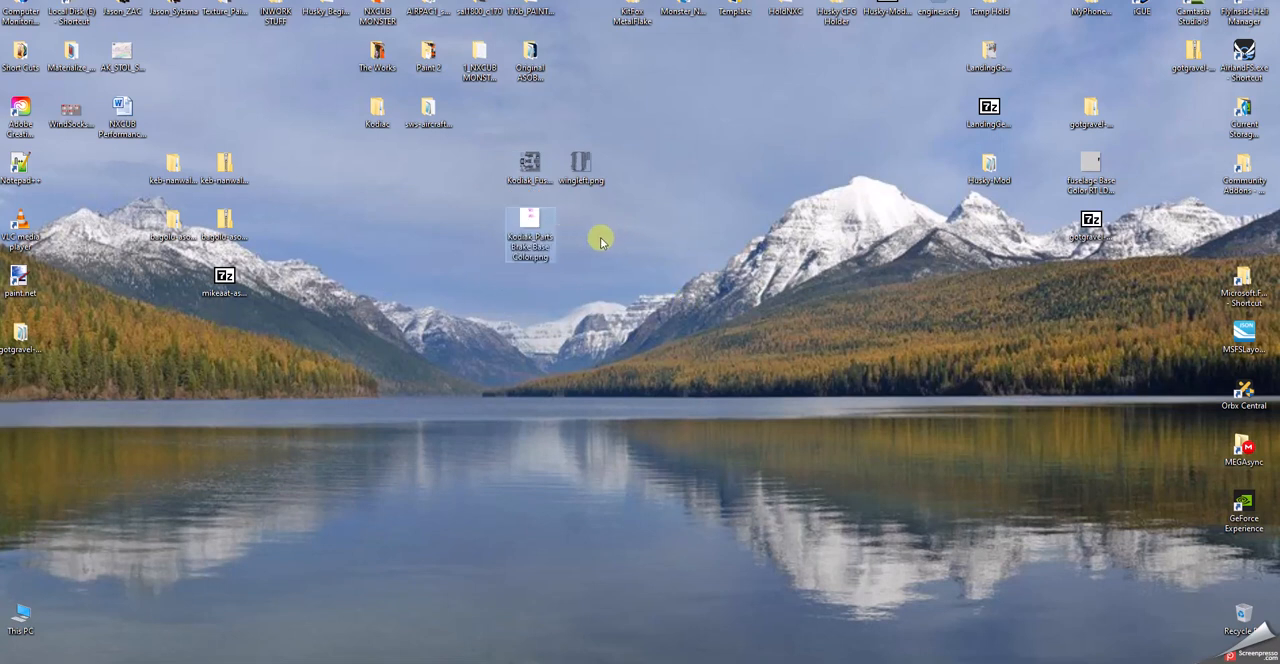
{"action": "double_click", "coordinate": [528, 224]}
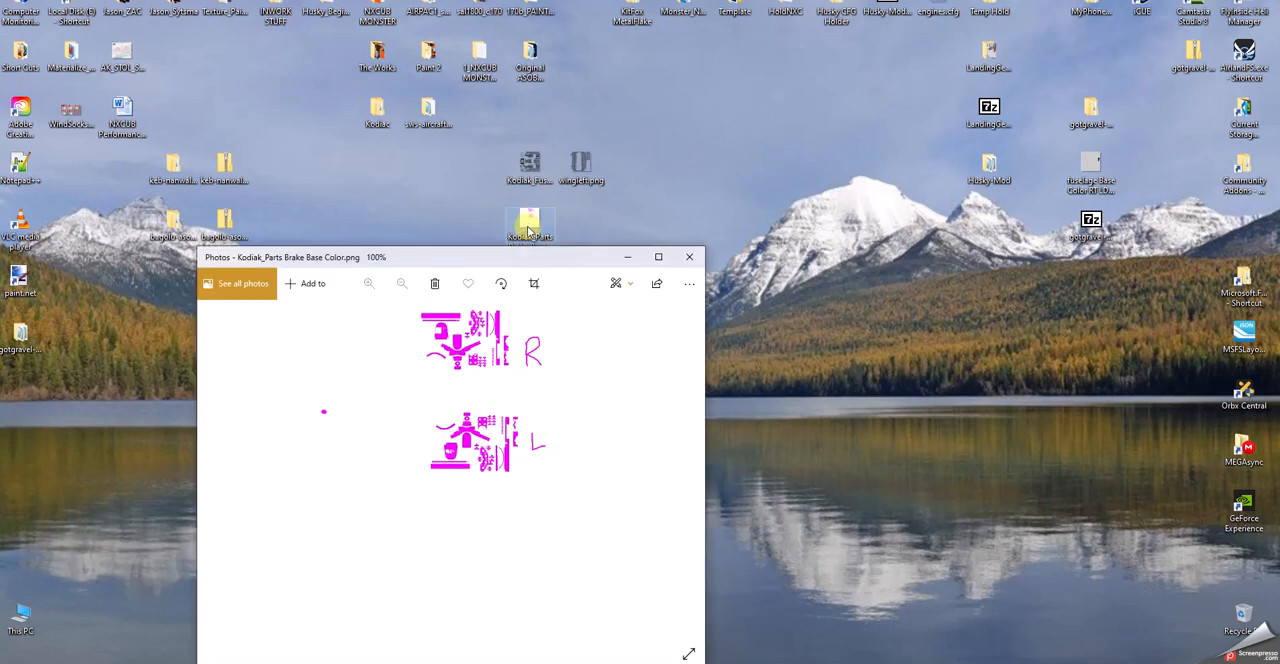
{"action": "left_click", "coordinate": [689, 257]}
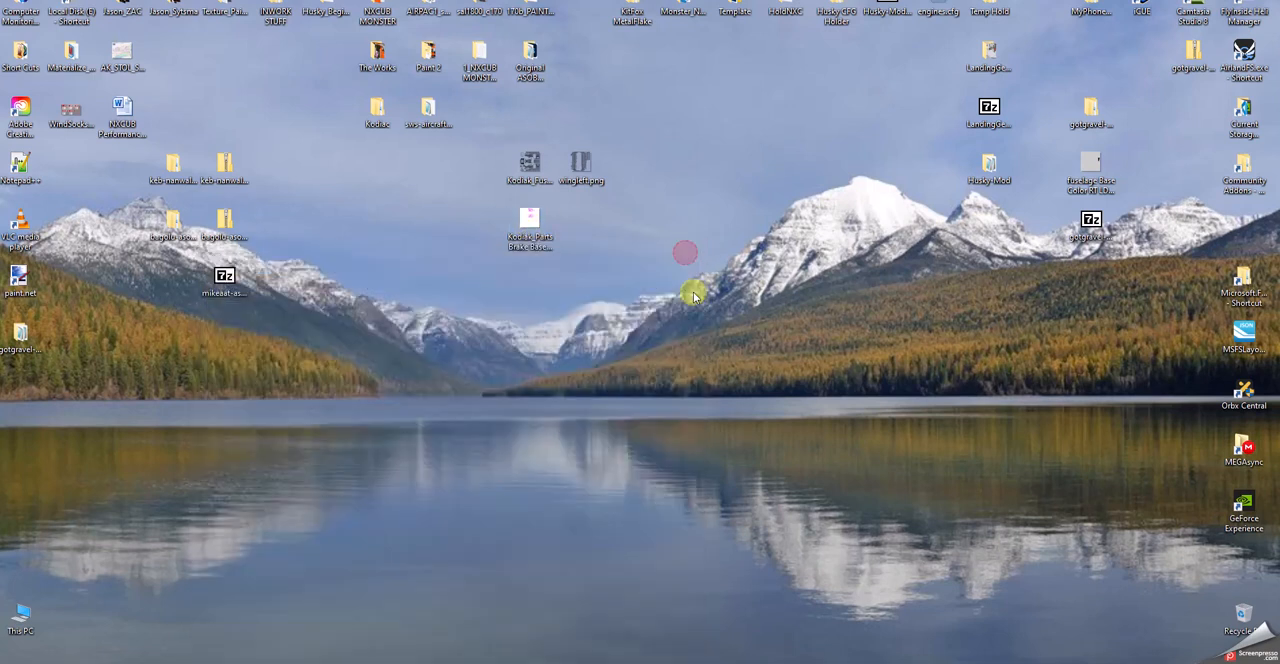